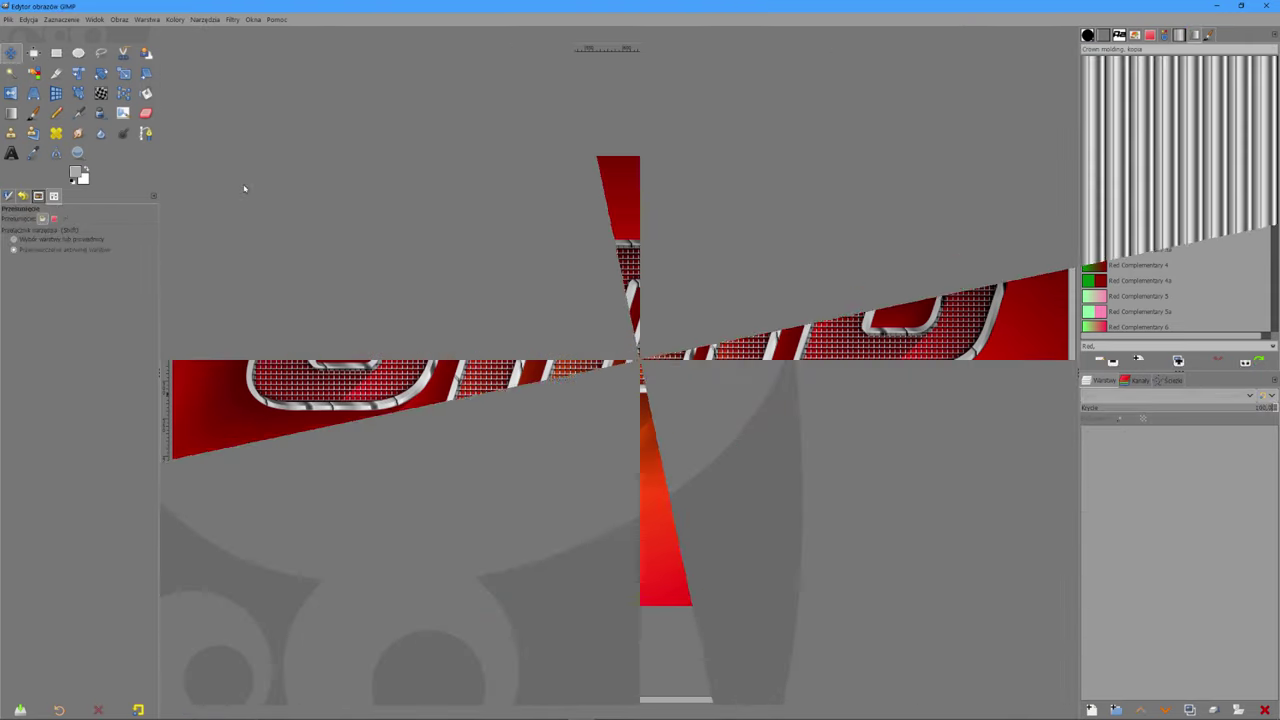
# Step: Open the new-image settings to create a 1200 × 600 px image
pyautogui.click(9, 19)
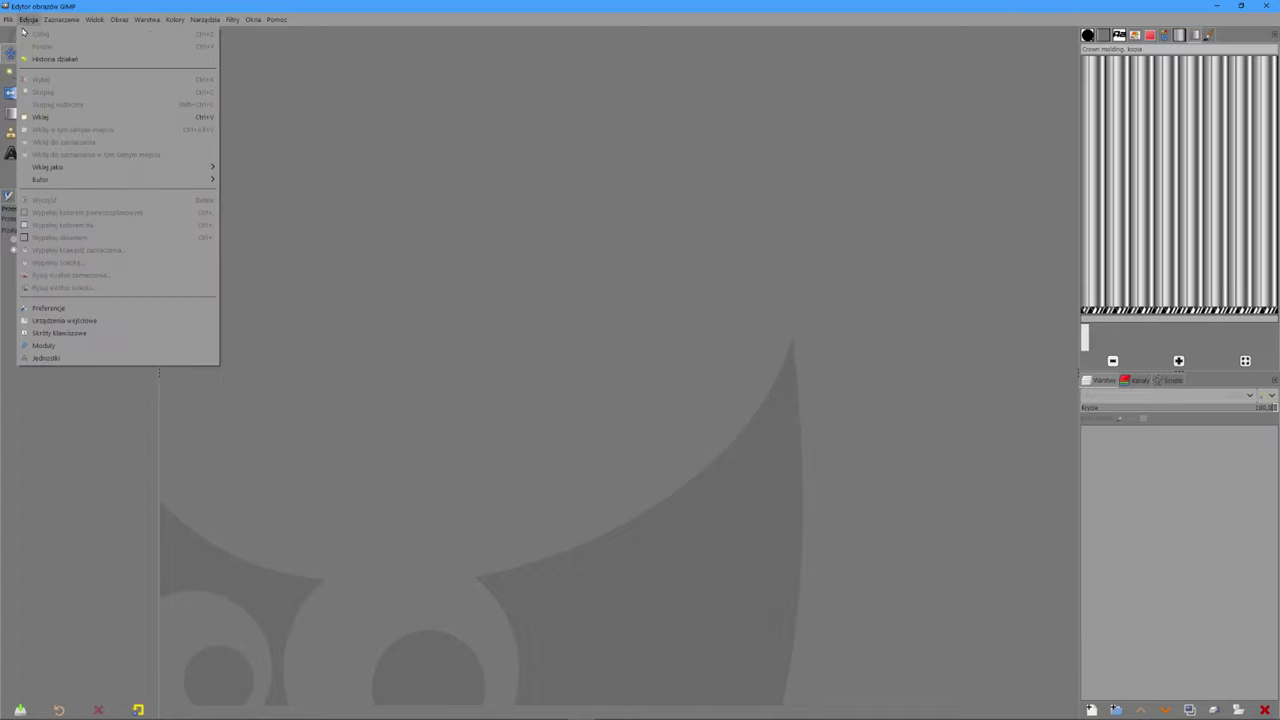
pyautogui.click(11, 35)
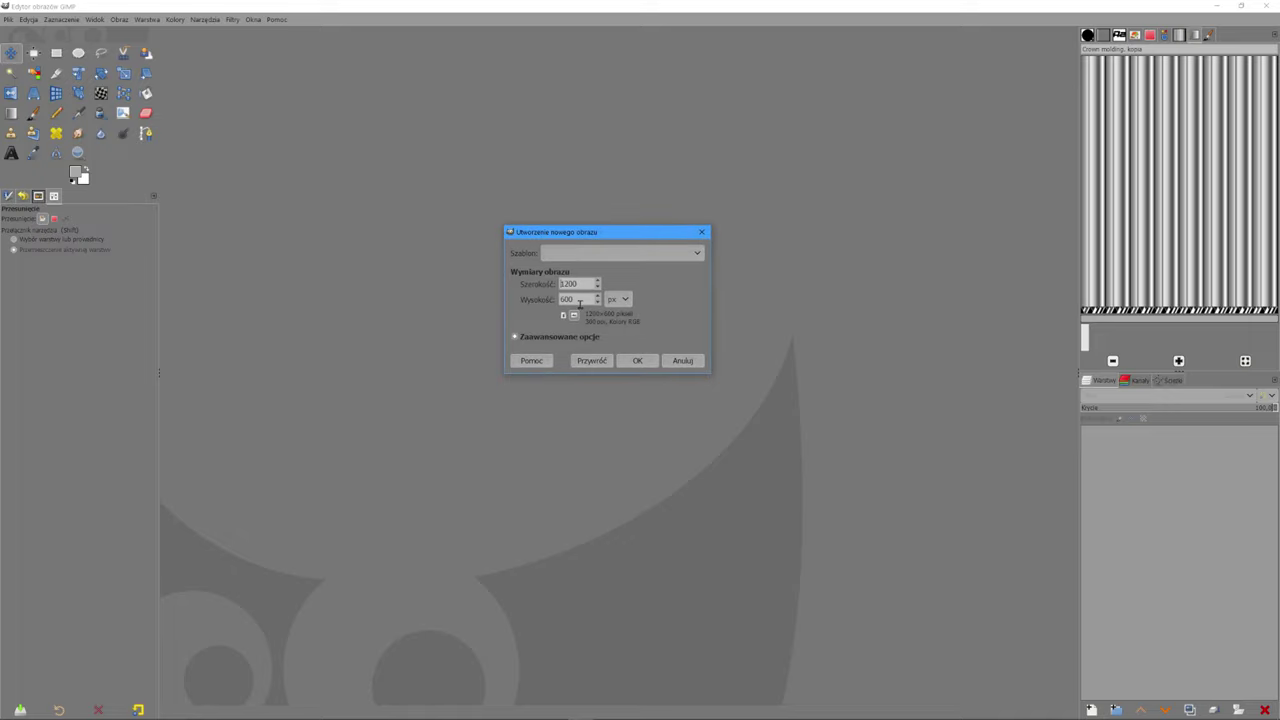
# Step: Create the 1200 × 600 image and add an alpha channel to its background layer
pyautogui.click(635, 365)
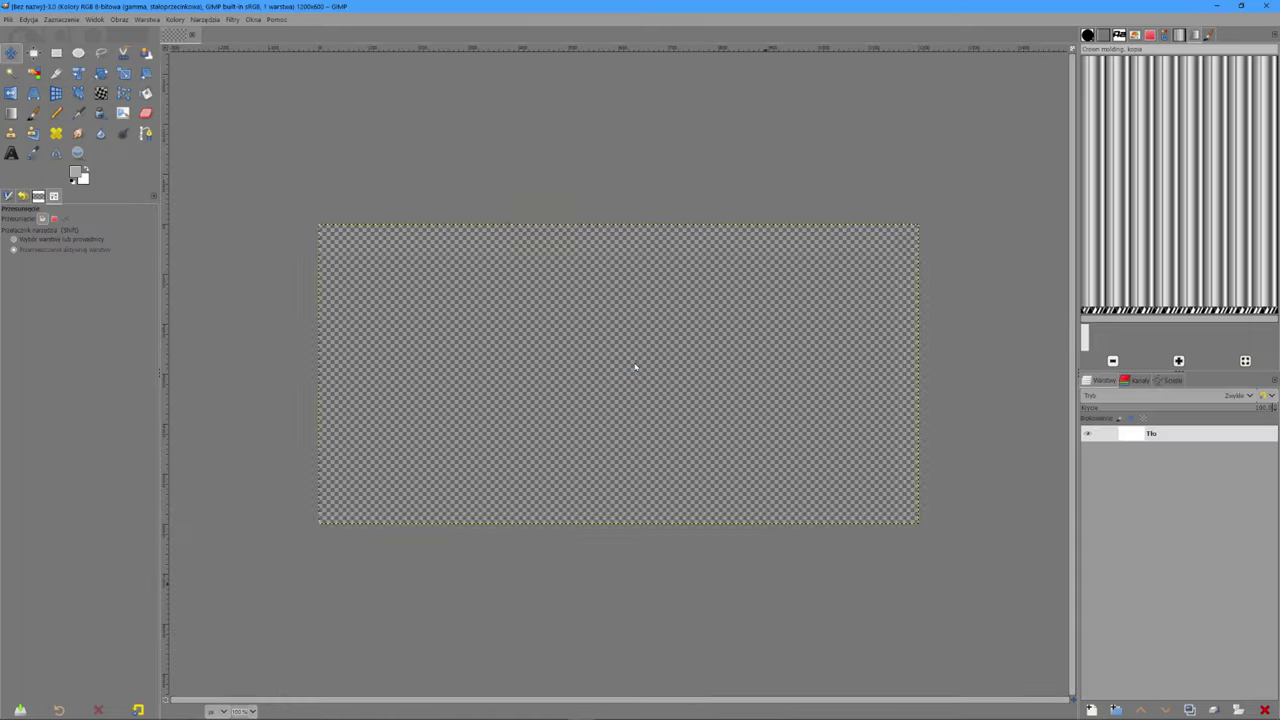
pyautogui.rightClick(1204, 435)
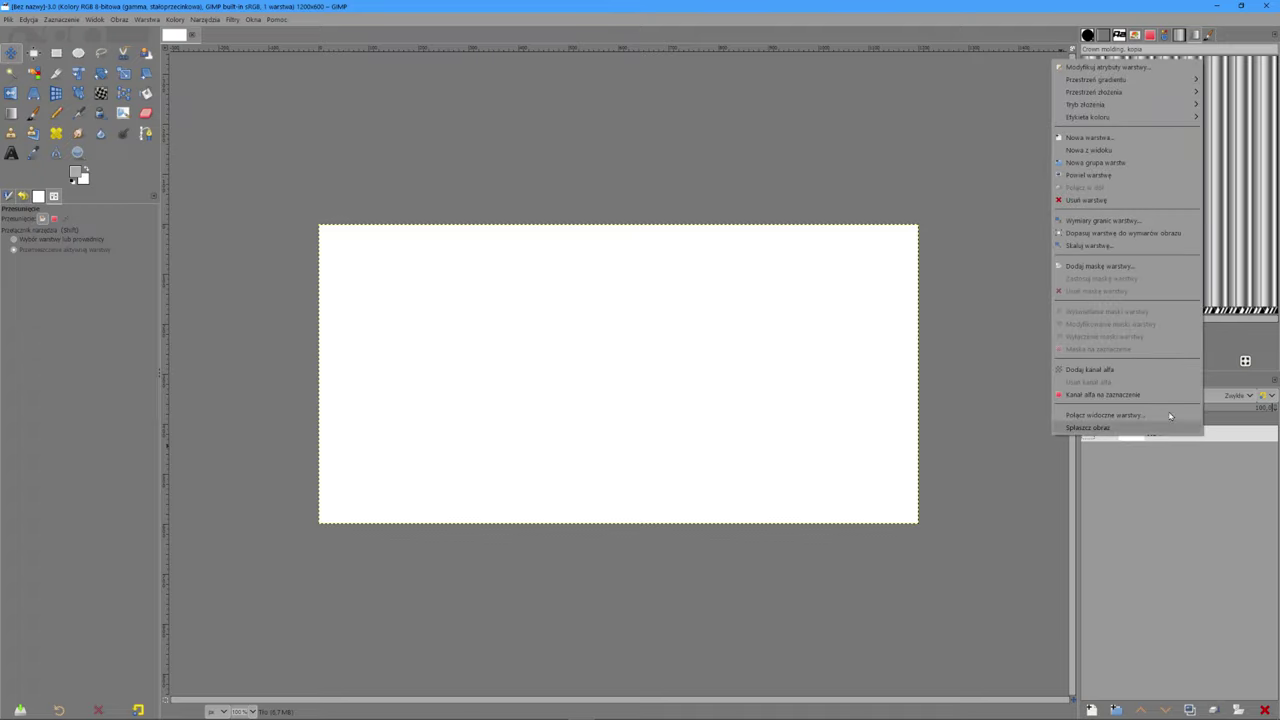
pyautogui.click(1092, 371)
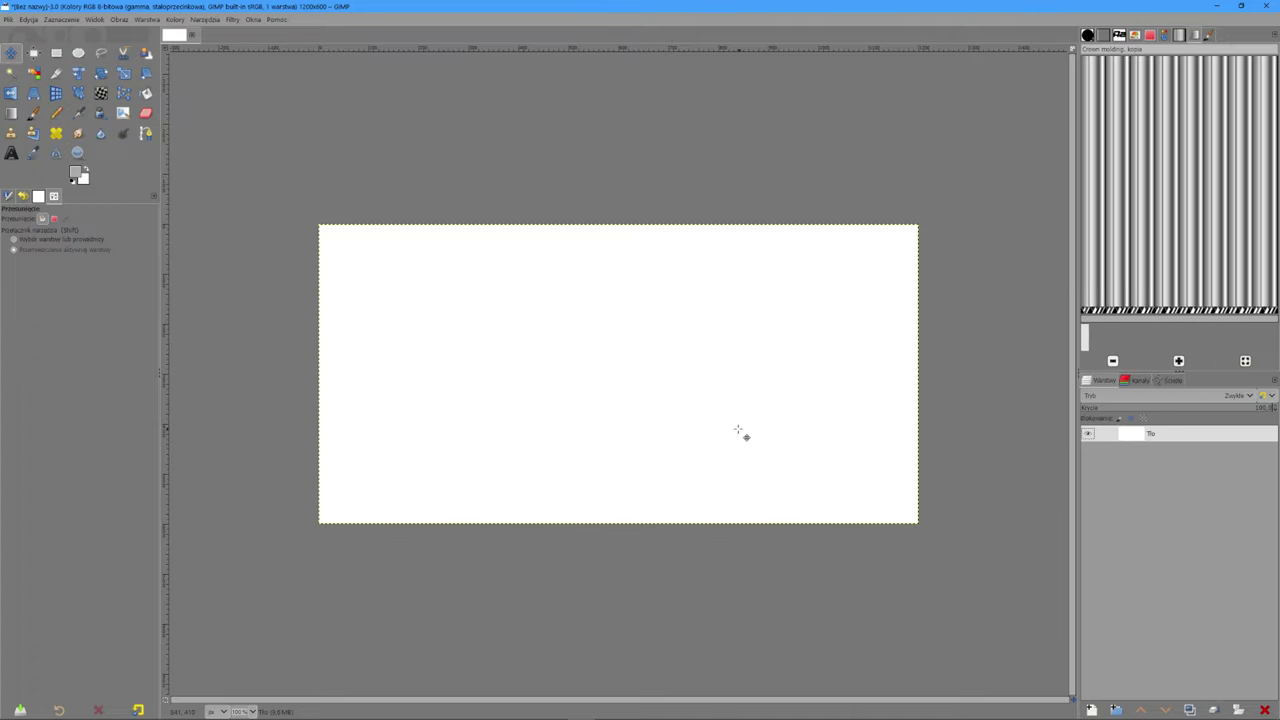
# Step: Turn off View > Show Layer Boundary to hide the dashed layer outline
pyautogui.click(92, 20)
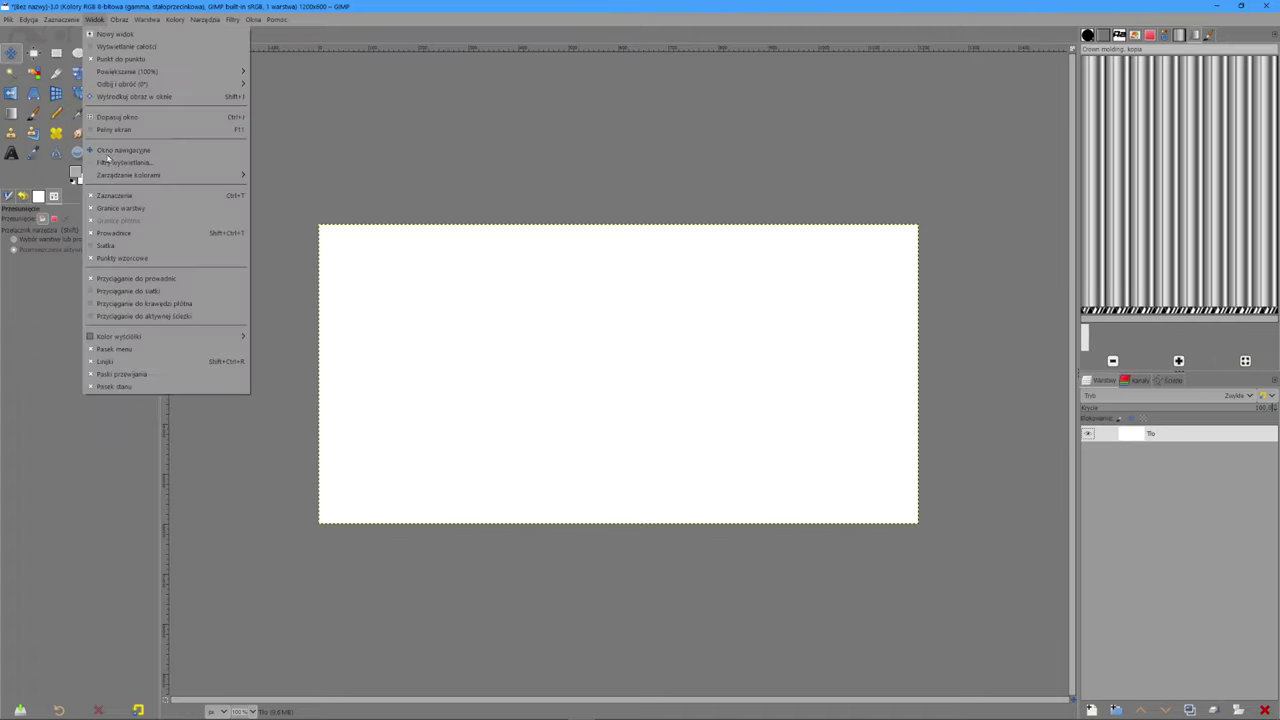
pyautogui.click(112, 208)
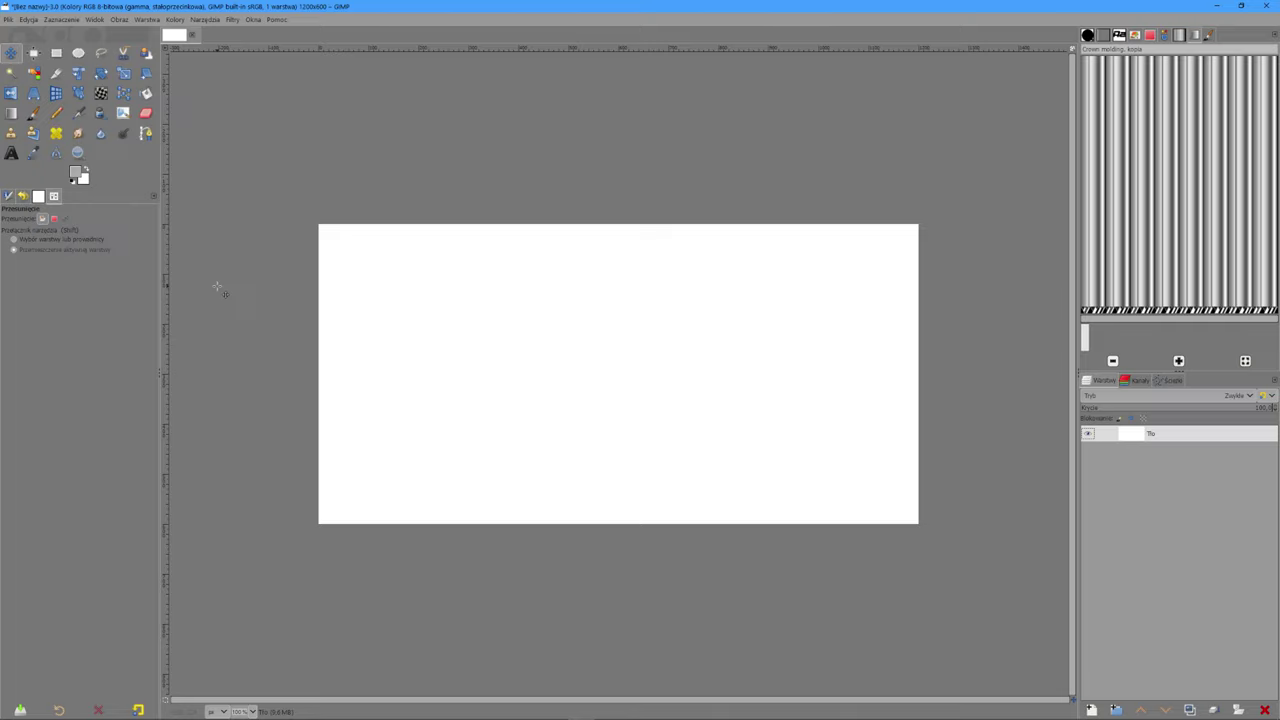
pyautogui.click(74, 172)
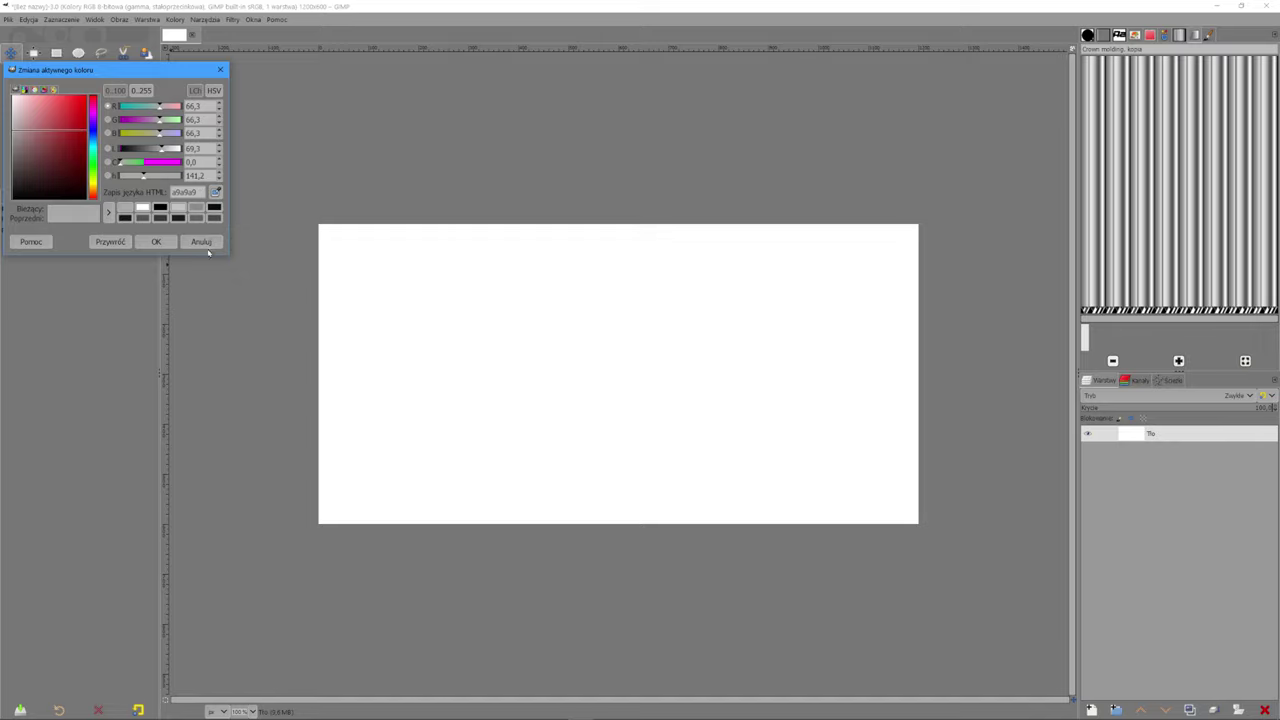
# Step: Confirm a light grey foreground colour and switch to the Text tool
pyautogui.click(158, 242)
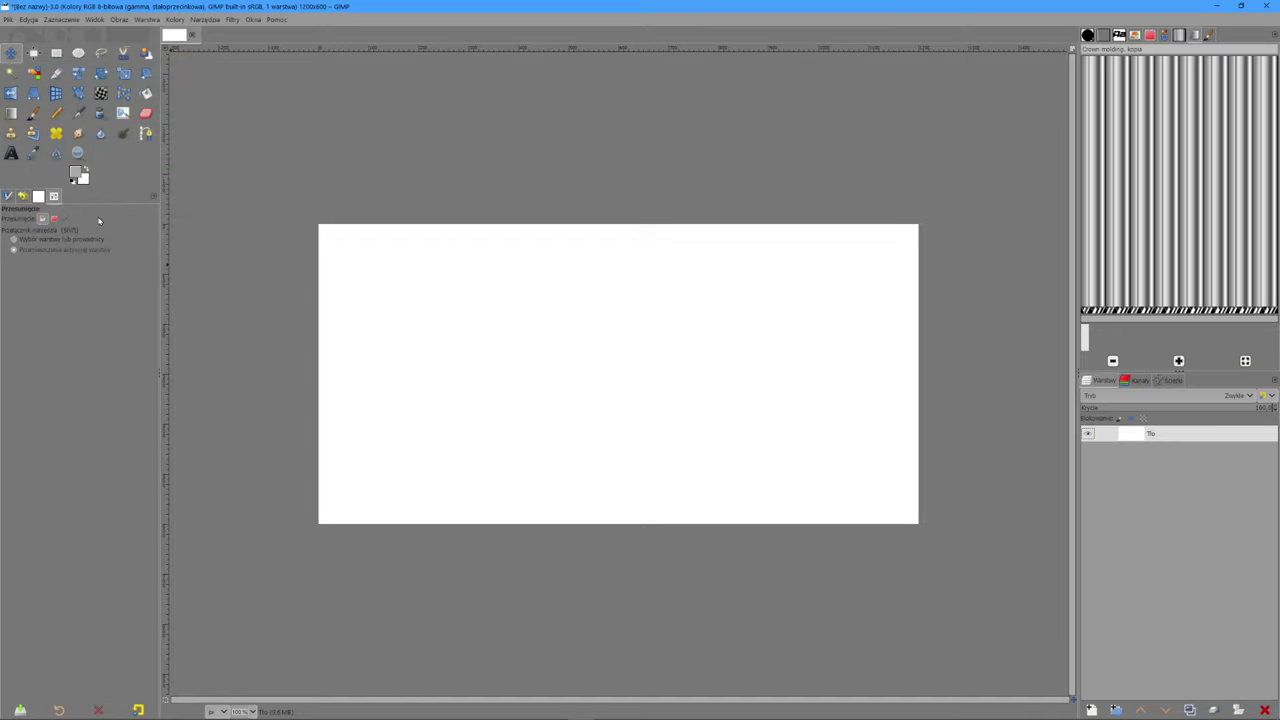
pyautogui.click(11, 153)
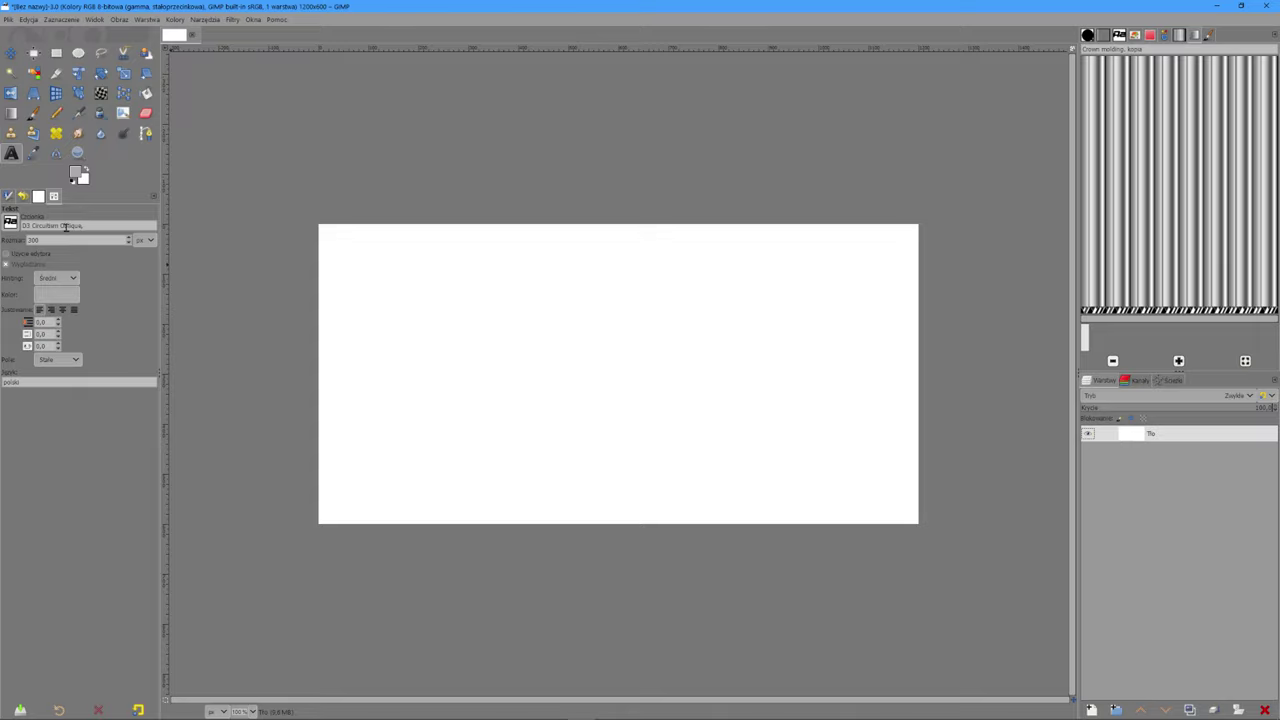
# Step: Set the text colour to grey and write GIMP in a box across the upper canvas
pyautogui.click(56, 297)
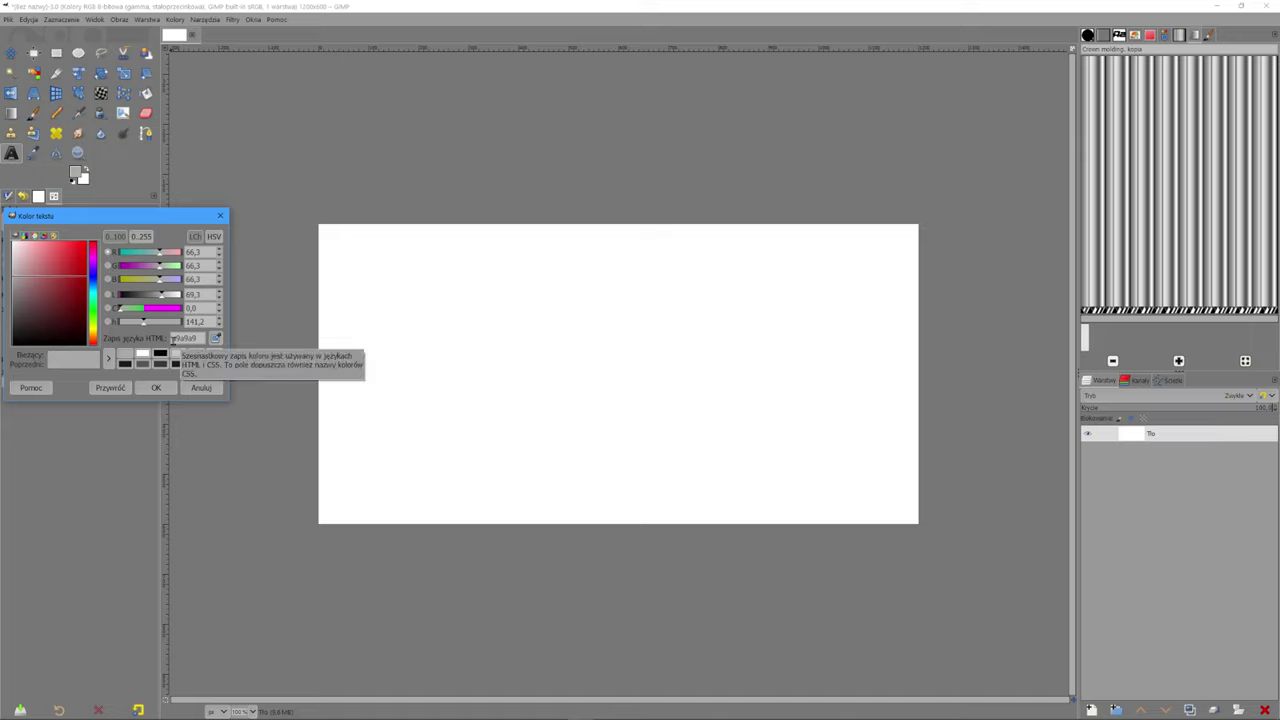
pyautogui.click(160, 389)
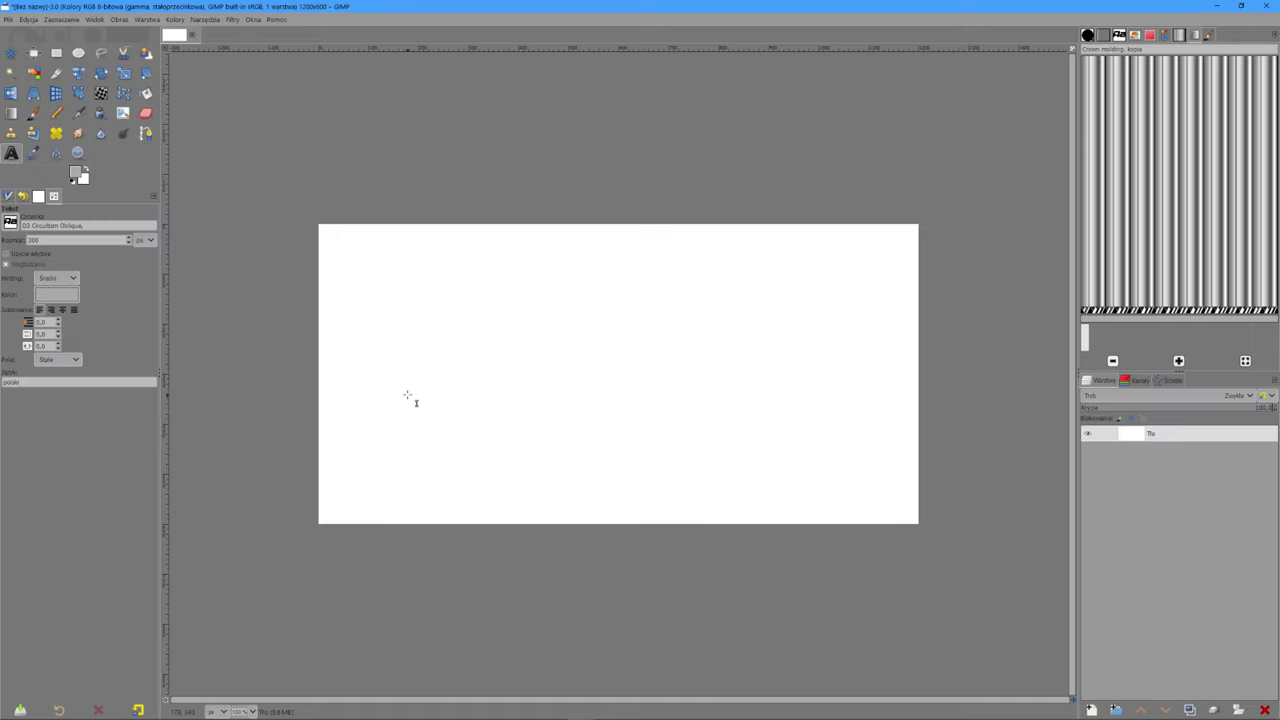
pyautogui.moveTo(340, 247); pyautogui.dragTo(870, 481)
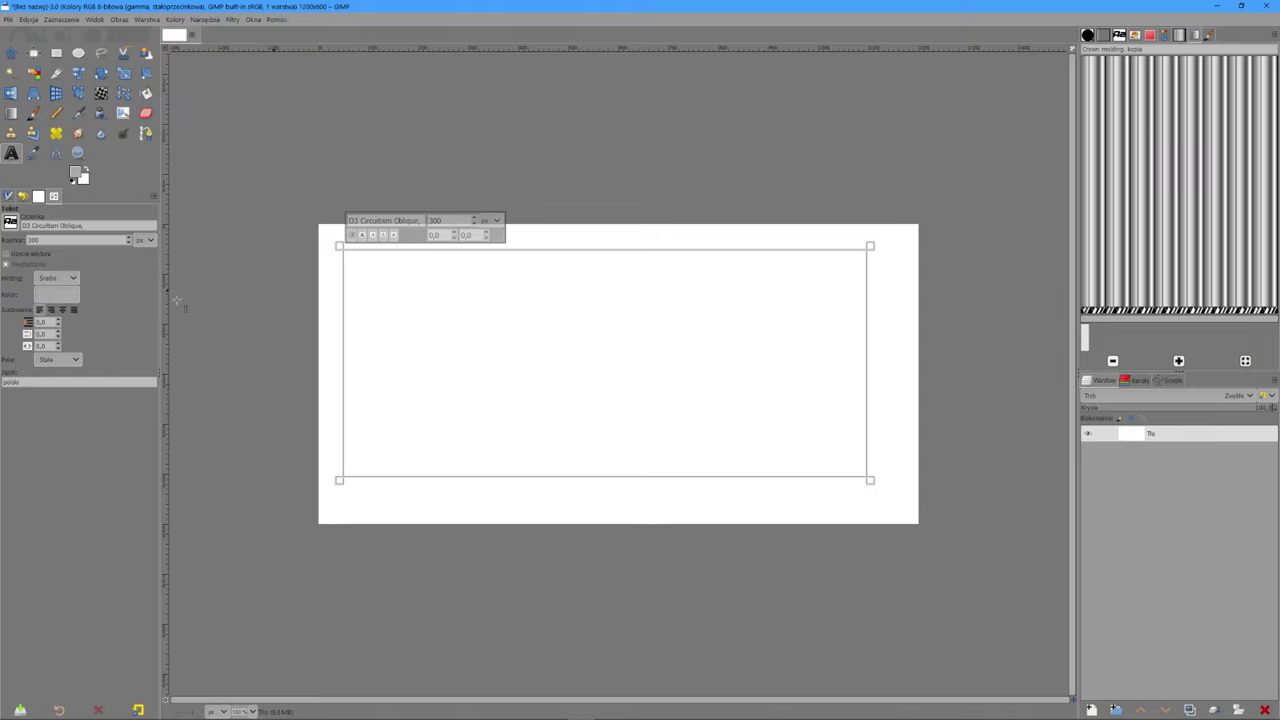
pyautogui.write('G')
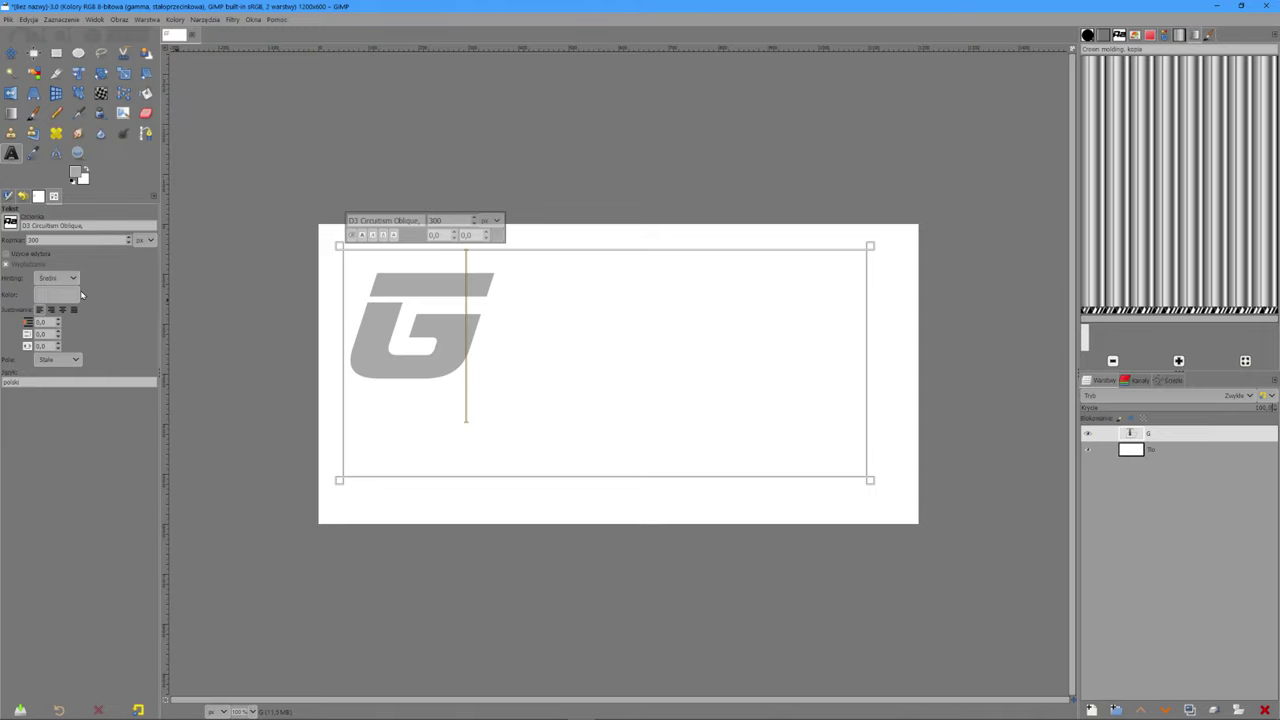
pyautogui.write('IMP')
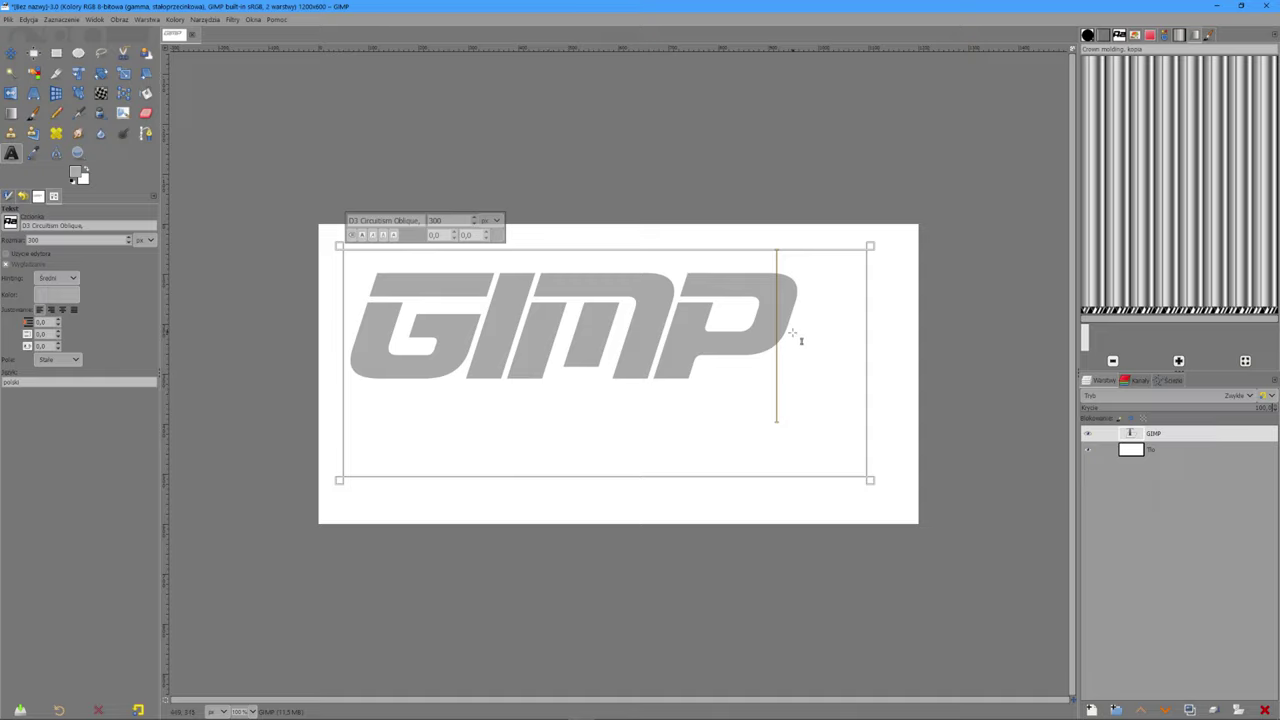
# Step: Make the GIMP text bold and widen its letter spacing to 35
pyautogui.moveTo(803, 343)
pyautogui.mouseDown()
pyautogui.moveTo(696, 362)
pyautogui.moveTo(398, 342)
pyautogui.mouseUp()
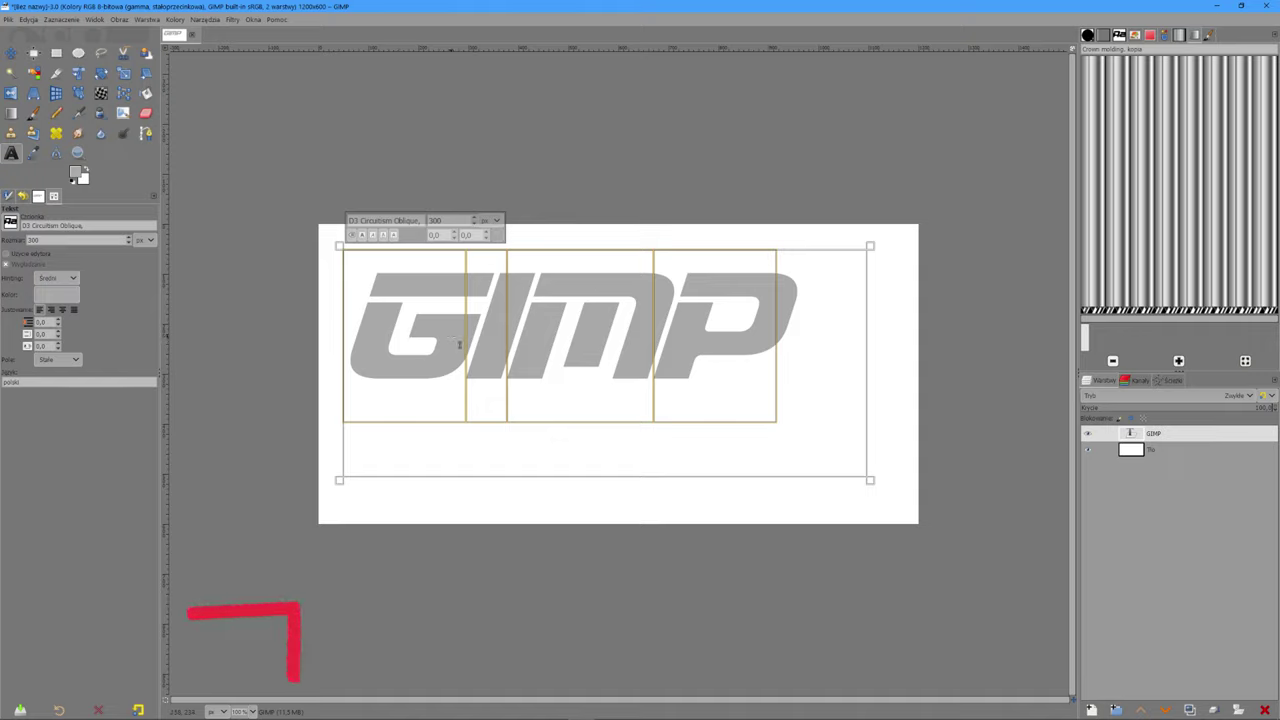
pyautogui.click(362, 236)
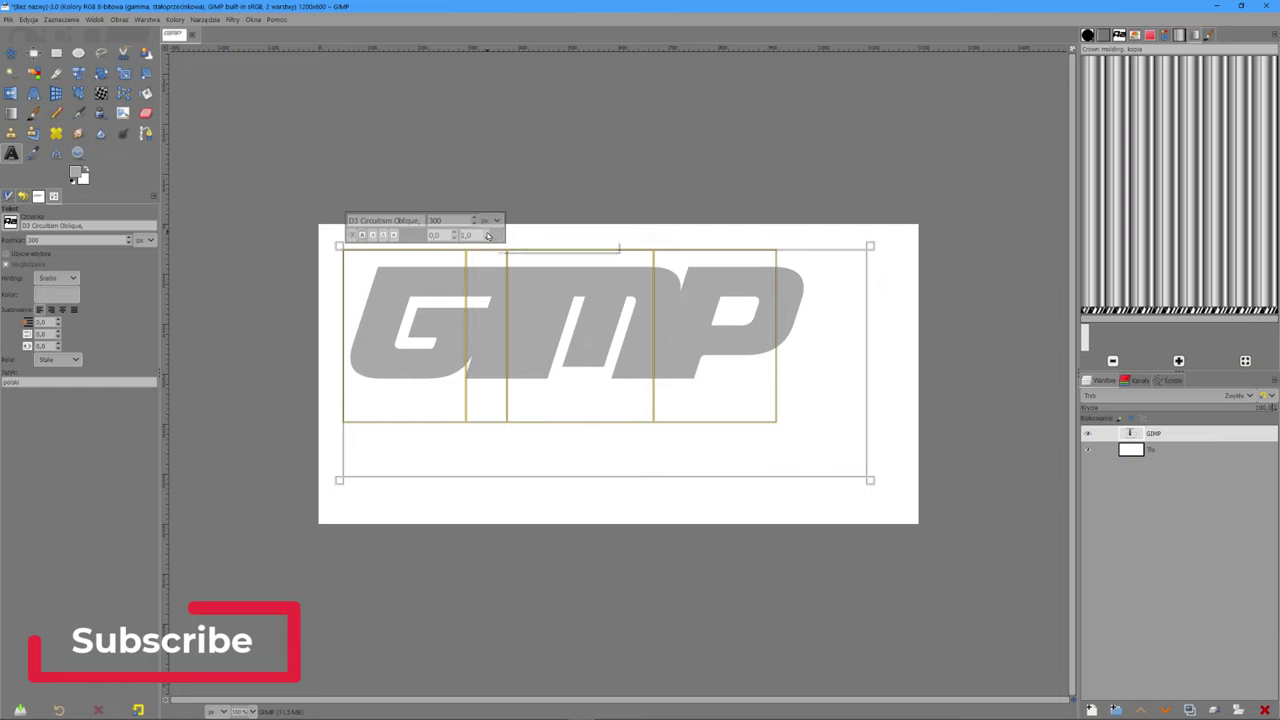
pyautogui.scroll(8, 488, 235)
pyautogui.scroll(15, 488, 235)
pyautogui.scroll(12, 488, 235)
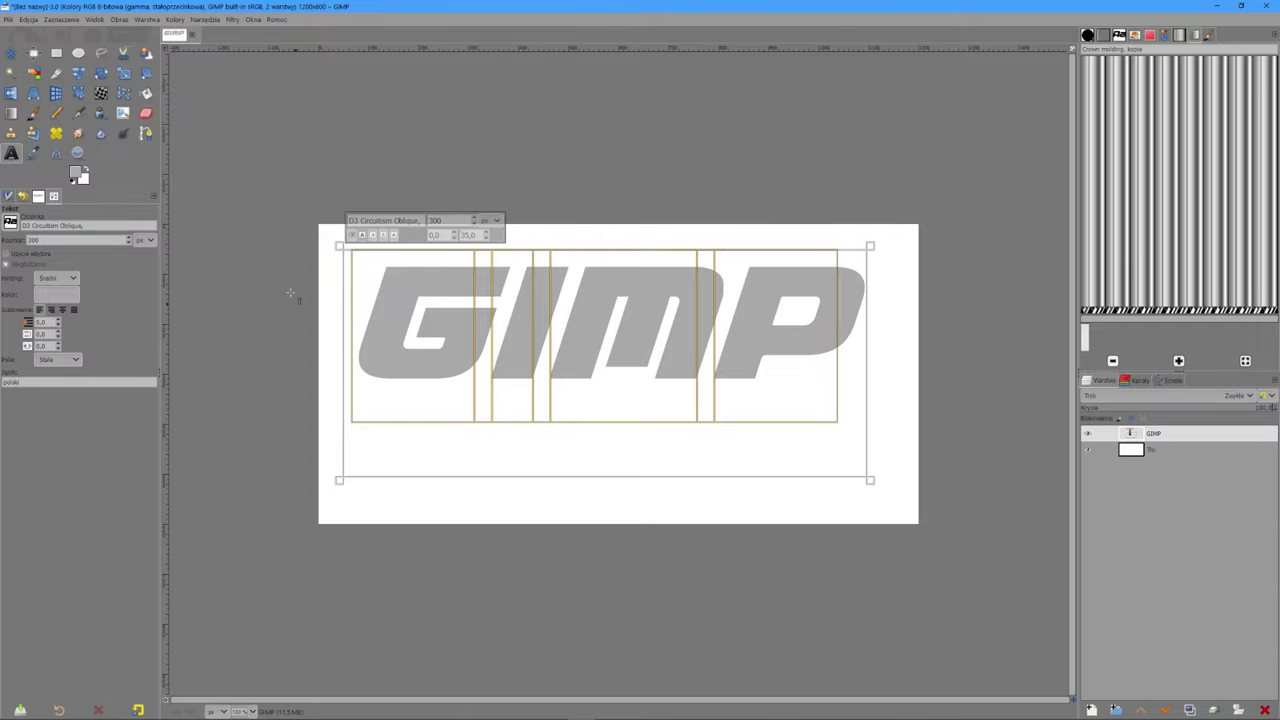
# Step: Nudge the GIMP text layer slightly right and lower on the canvas
pyautogui.press('m')
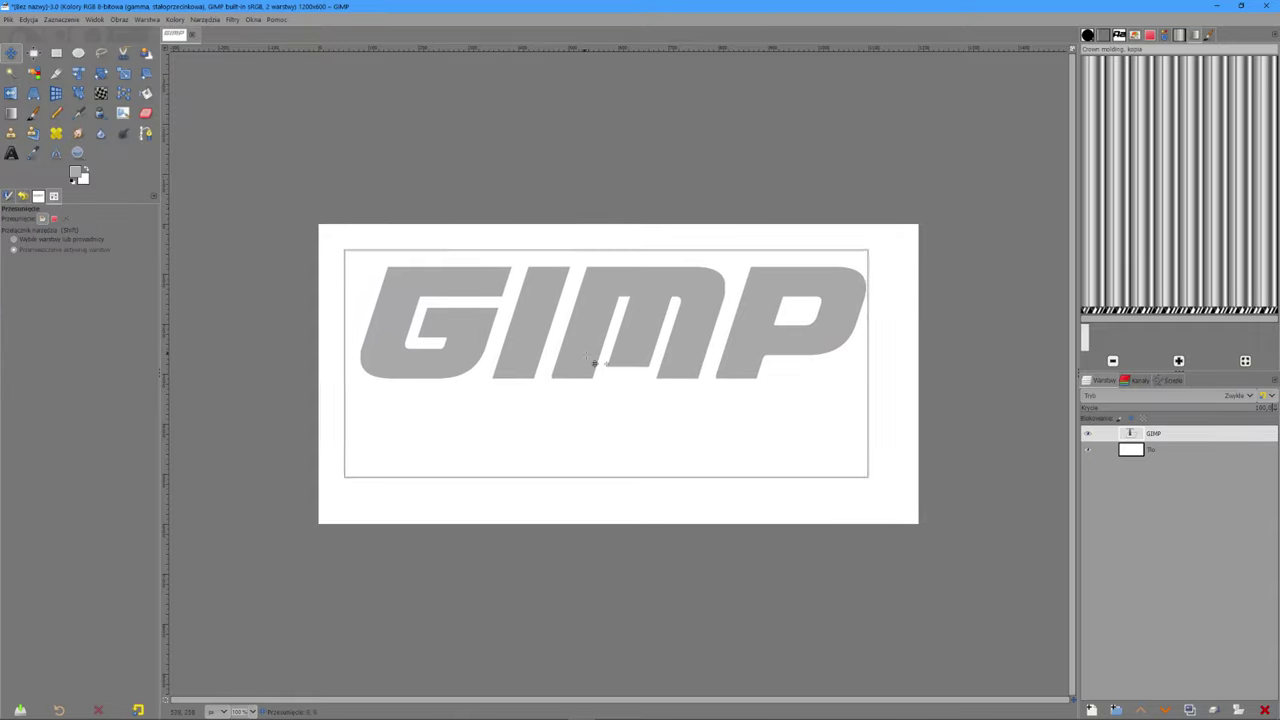
pyautogui.moveTo(594, 364); pyautogui.dragTo(600, 368)
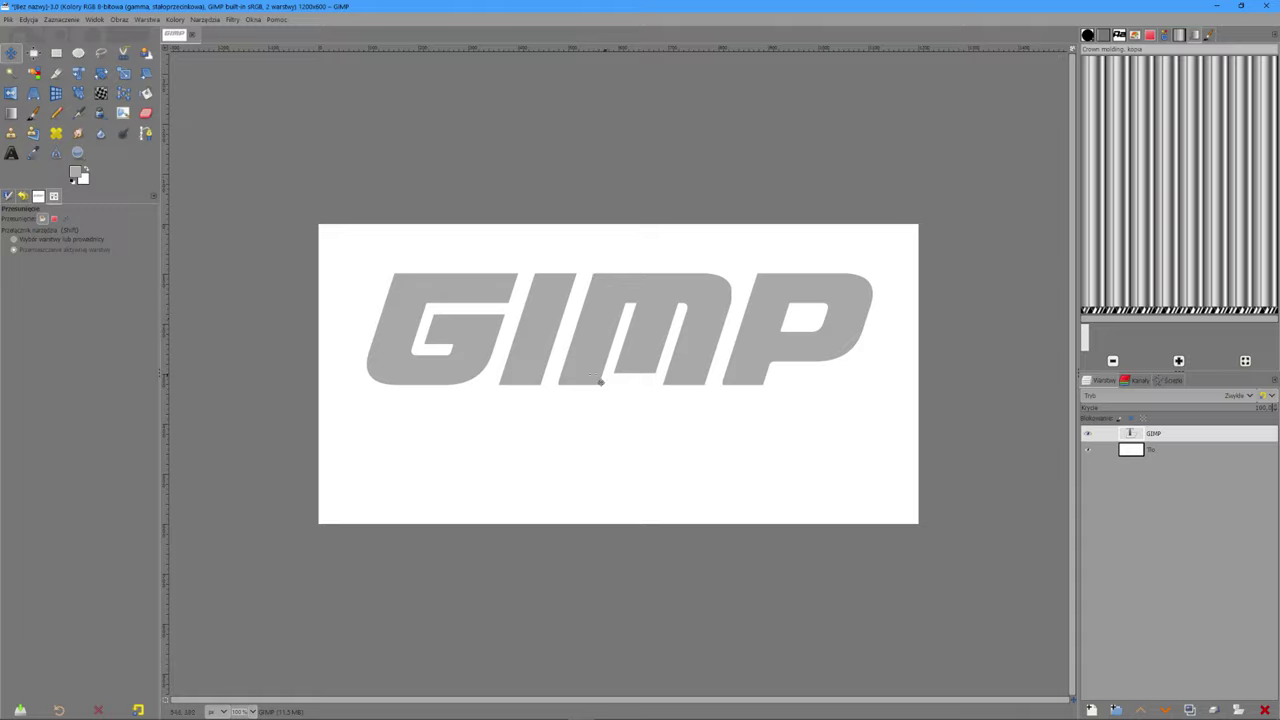
pyautogui.moveTo(583, 358); pyautogui.dragTo(583, 365)
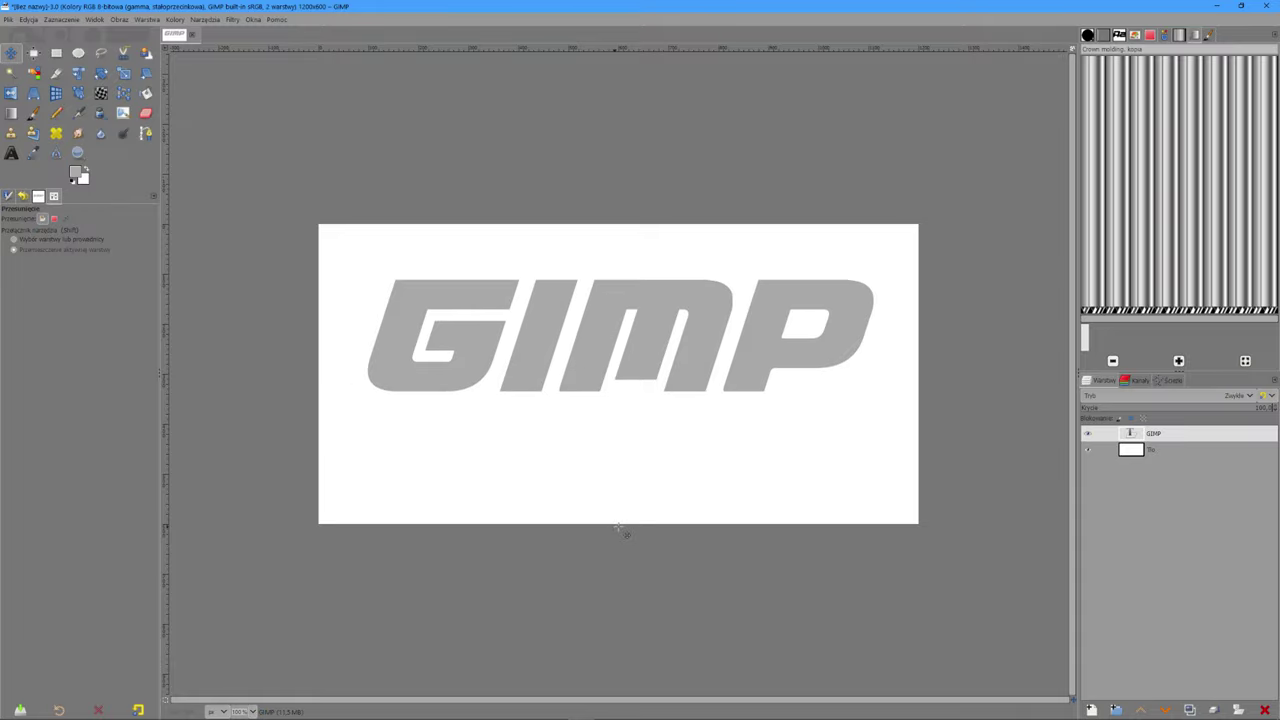
# Step: Add an empty transparent layer and load the GIMP letters' outline as a selection
pyautogui.click(1091, 709)
pyautogui.click(1201, 703)
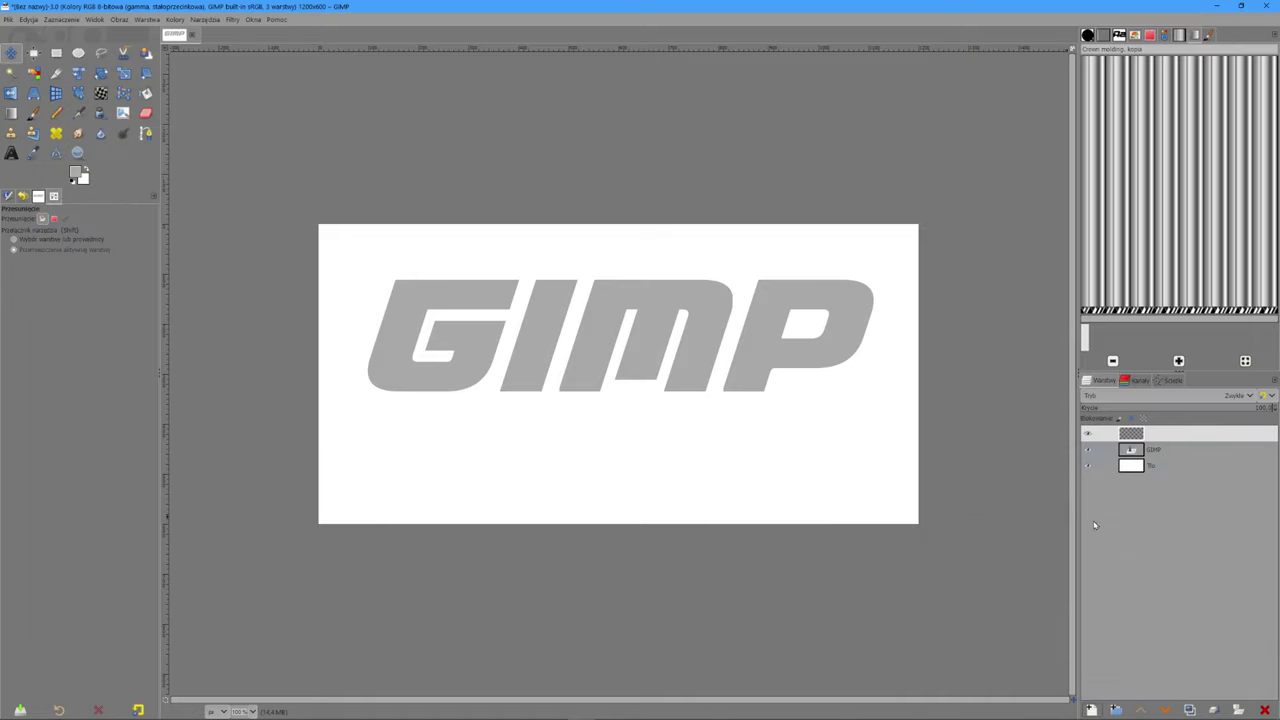
pyautogui.click(1132, 453)
pyautogui.rightClick(1133, 455)
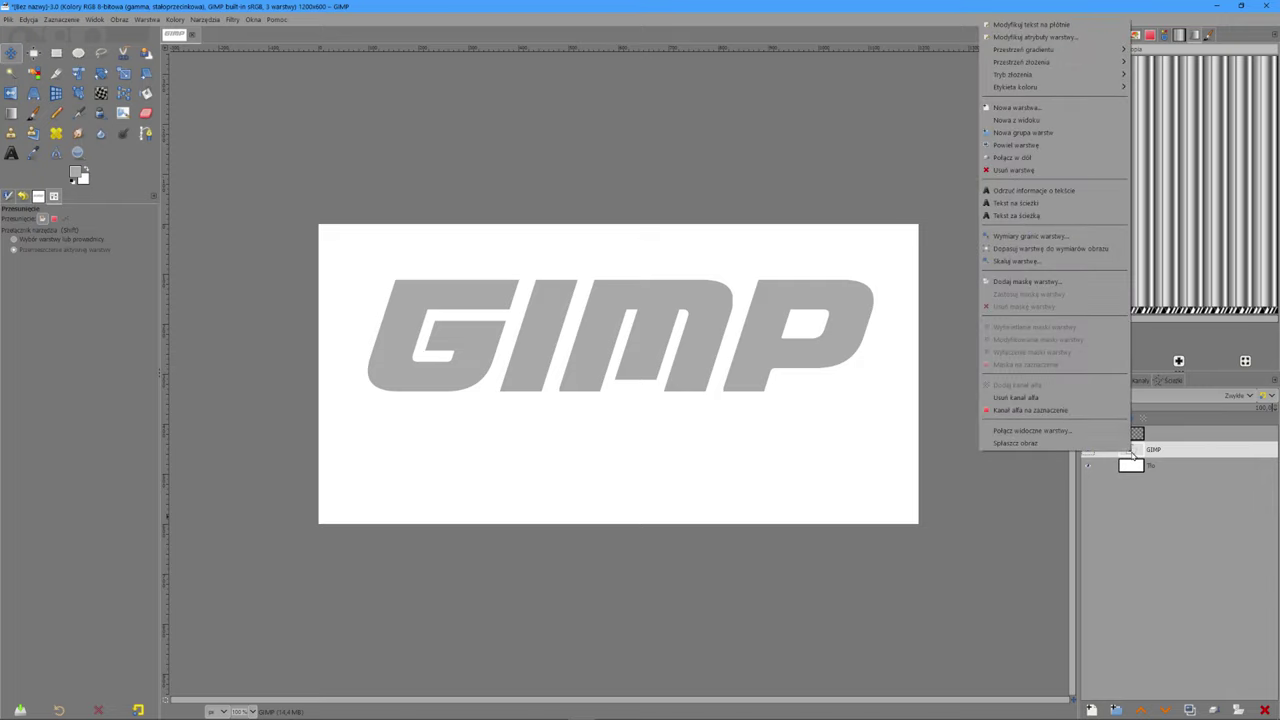
pyautogui.click(1045, 413)
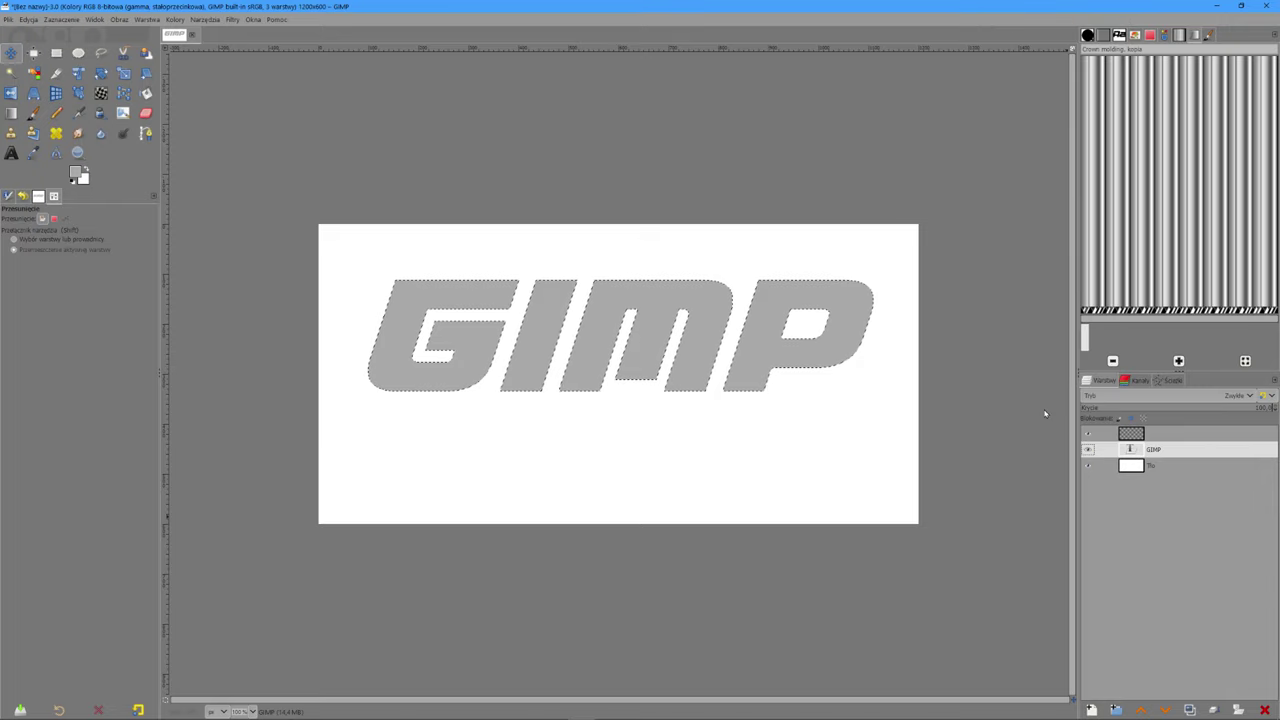
pyautogui.click(1178, 36)
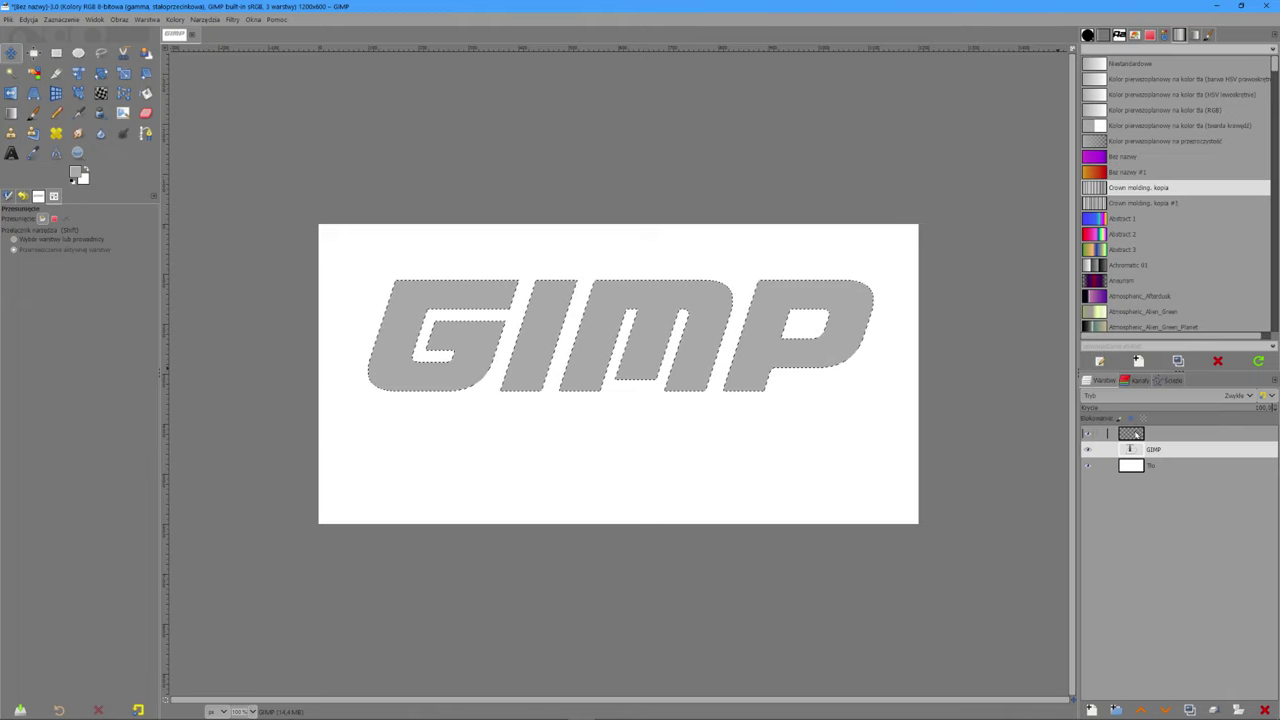
# Step: Make the new top layer active and browse the Gradients list to find Crown molding
pyautogui.click(1136, 434)
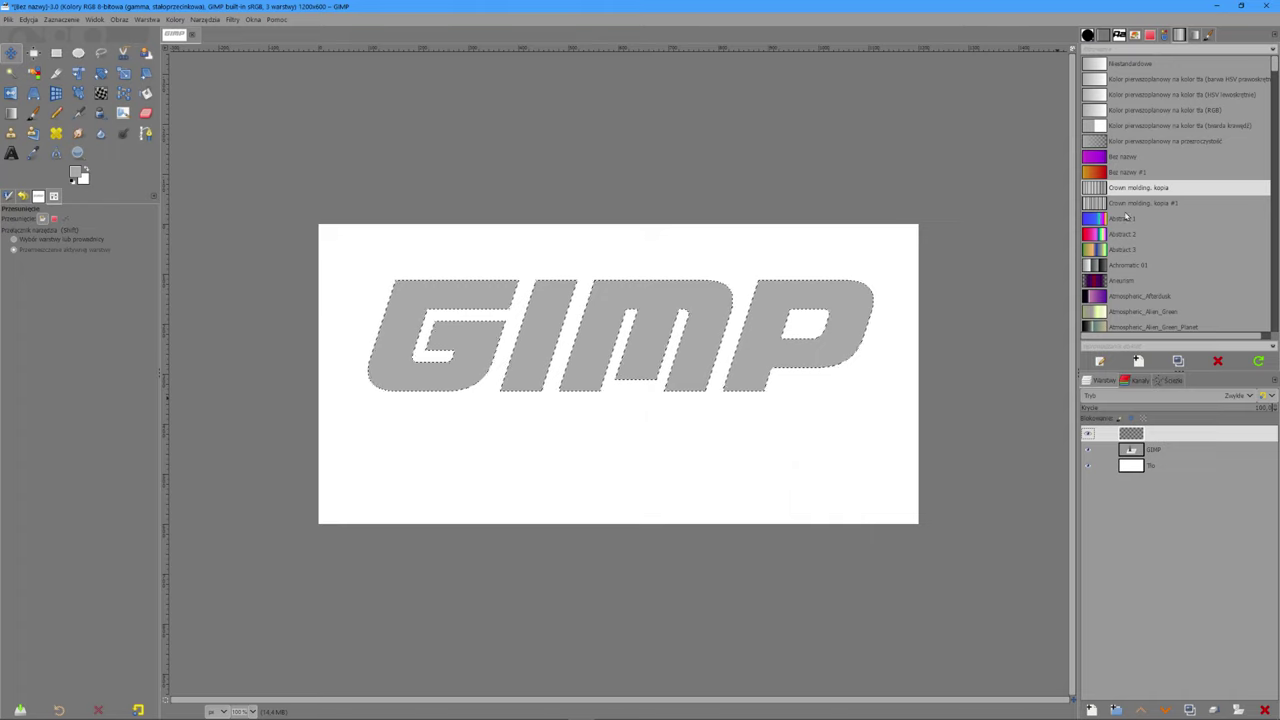
pyautogui.scroll(-3, 1166, 245)
pyautogui.scroll(-3, 1168, 246)
pyautogui.scroll(-3, 1168, 245)
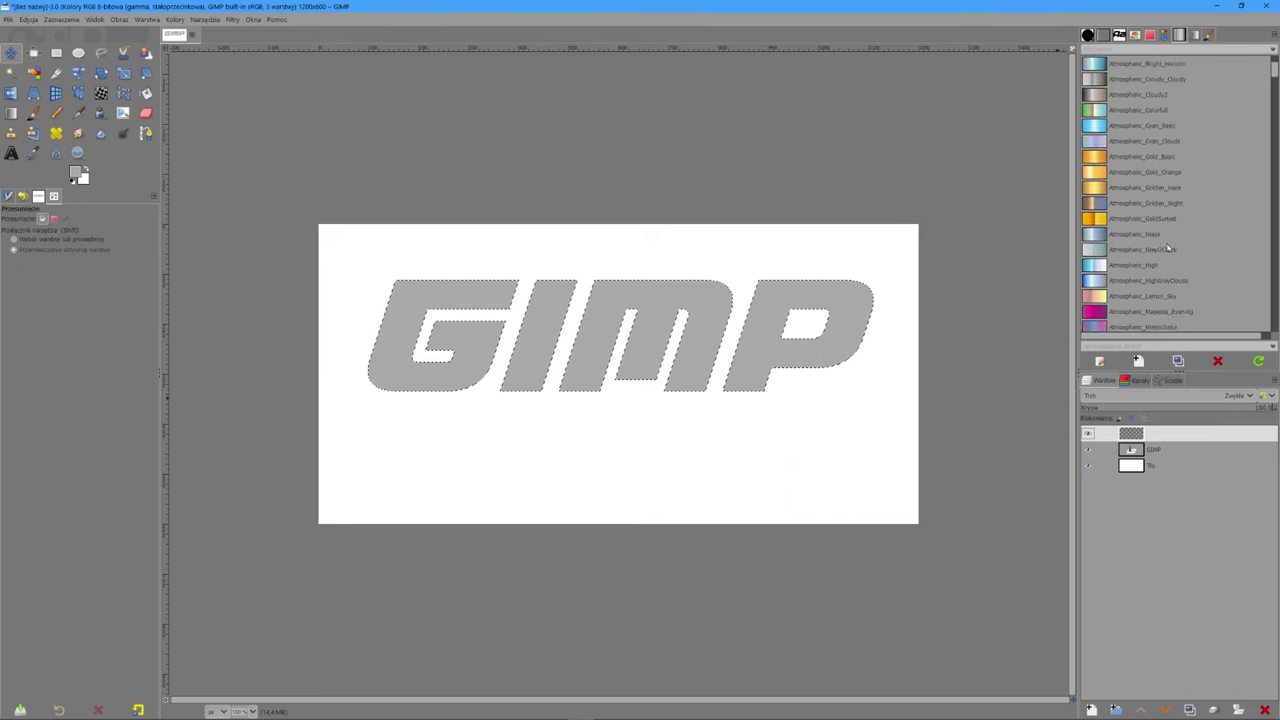
pyautogui.scroll(-1, 1176, 236)
pyautogui.scroll(-5, 1174, 216)
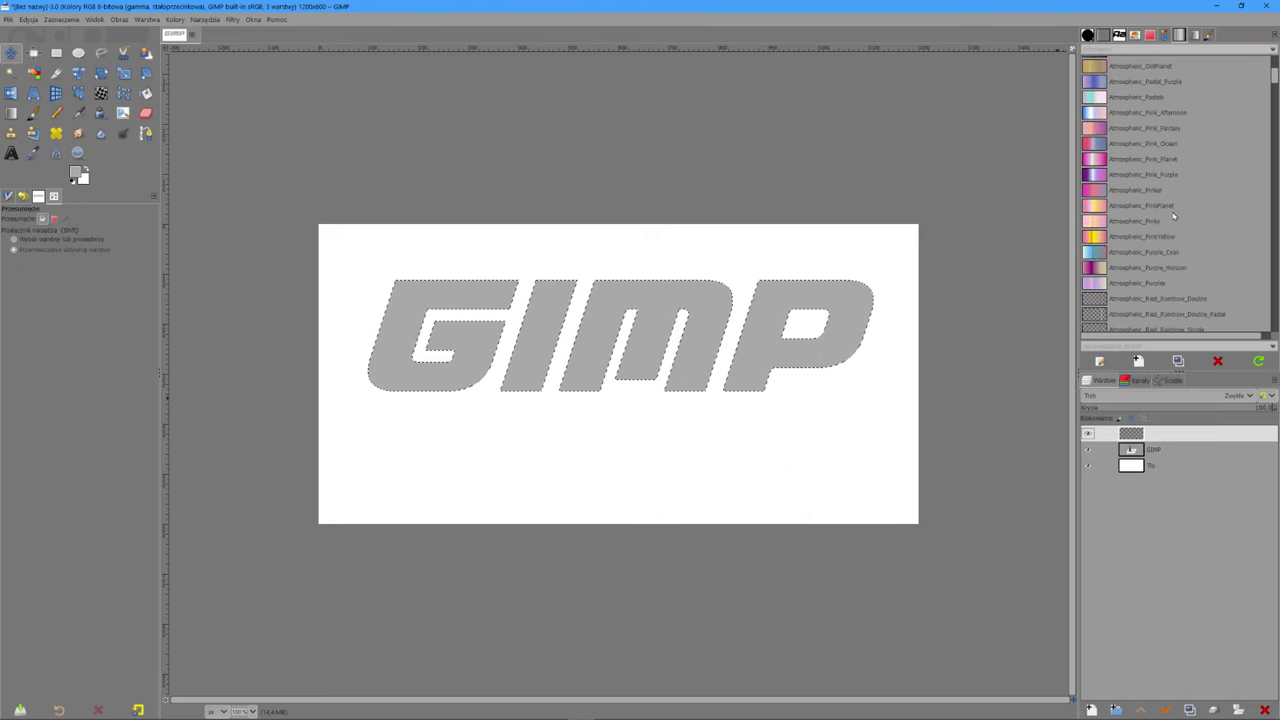
pyautogui.scroll(-3, 1174, 216)
pyautogui.scroll(-3, 1161, 228)
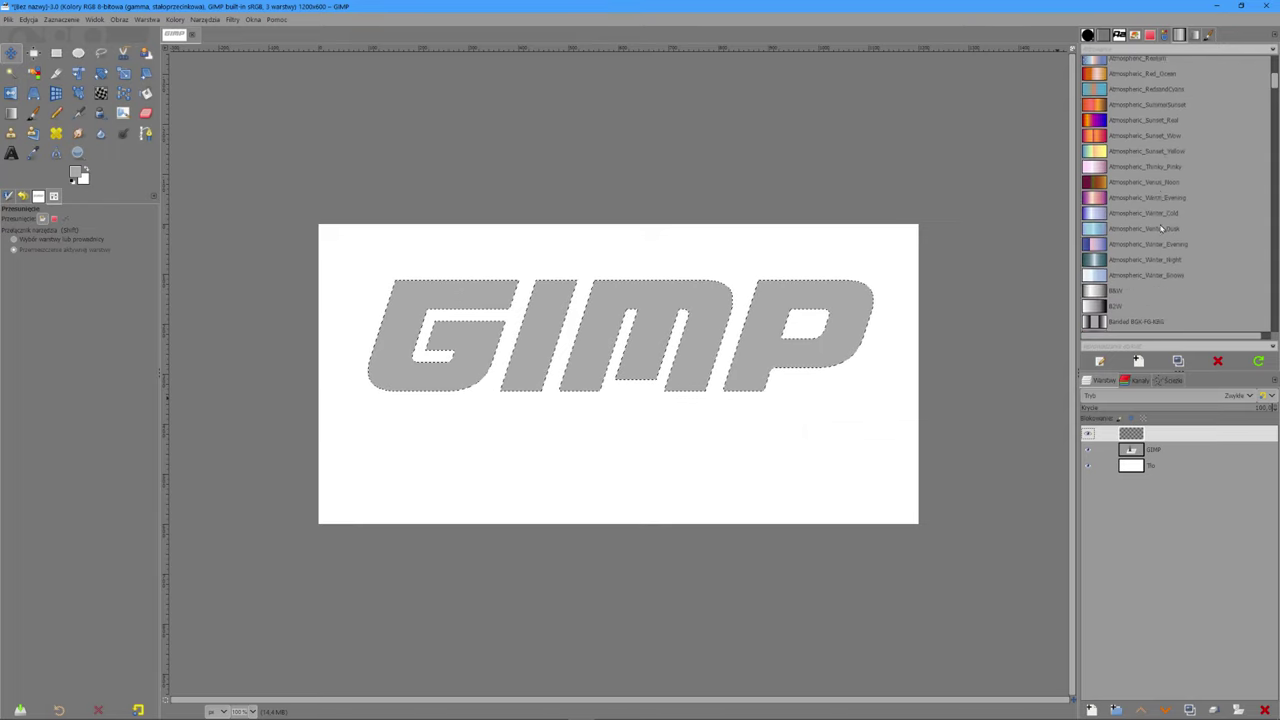
pyautogui.scroll(-3, 1161, 228)
pyautogui.scroll(-2, 1161, 228)
pyautogui.scroll(-2, 1161, 228)
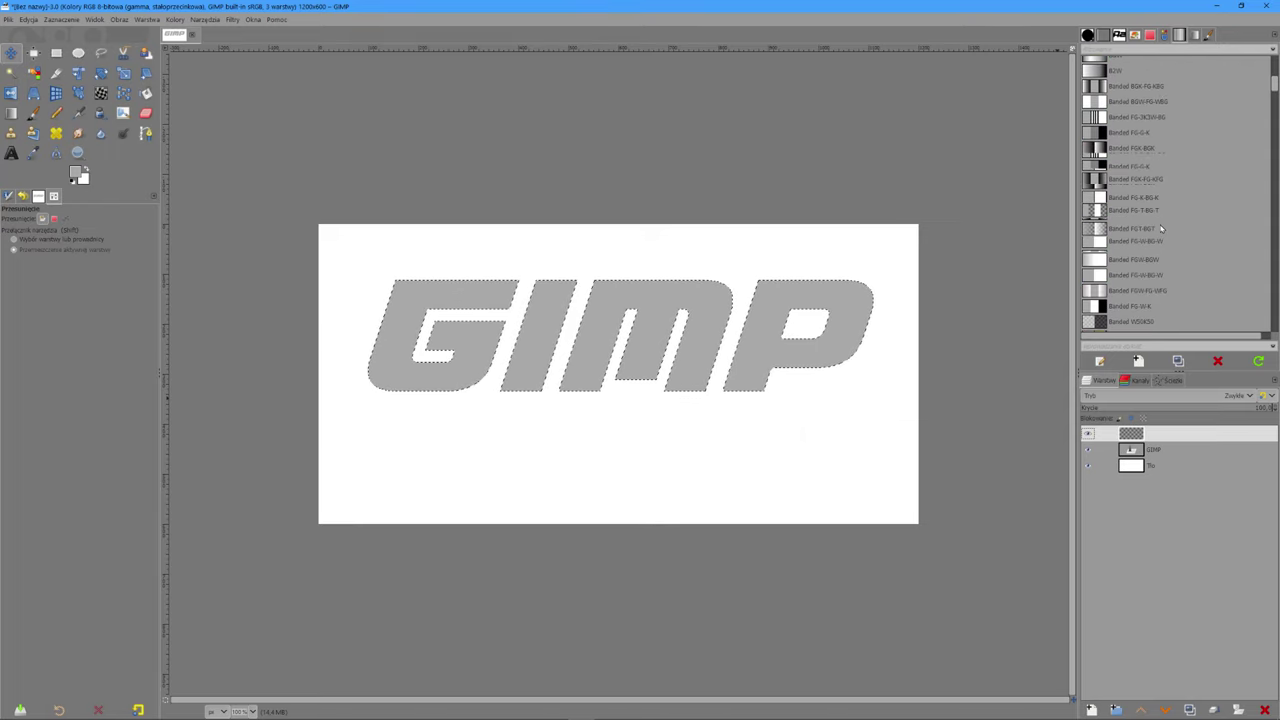
pyautogui.scroll(-1, 1161, 228)
pyautogui.scroll(-2, 1161, 228)
pyautogui.scroll(-2, 1161, 228)
pyautogui.scroll(-2, 1161, 228)
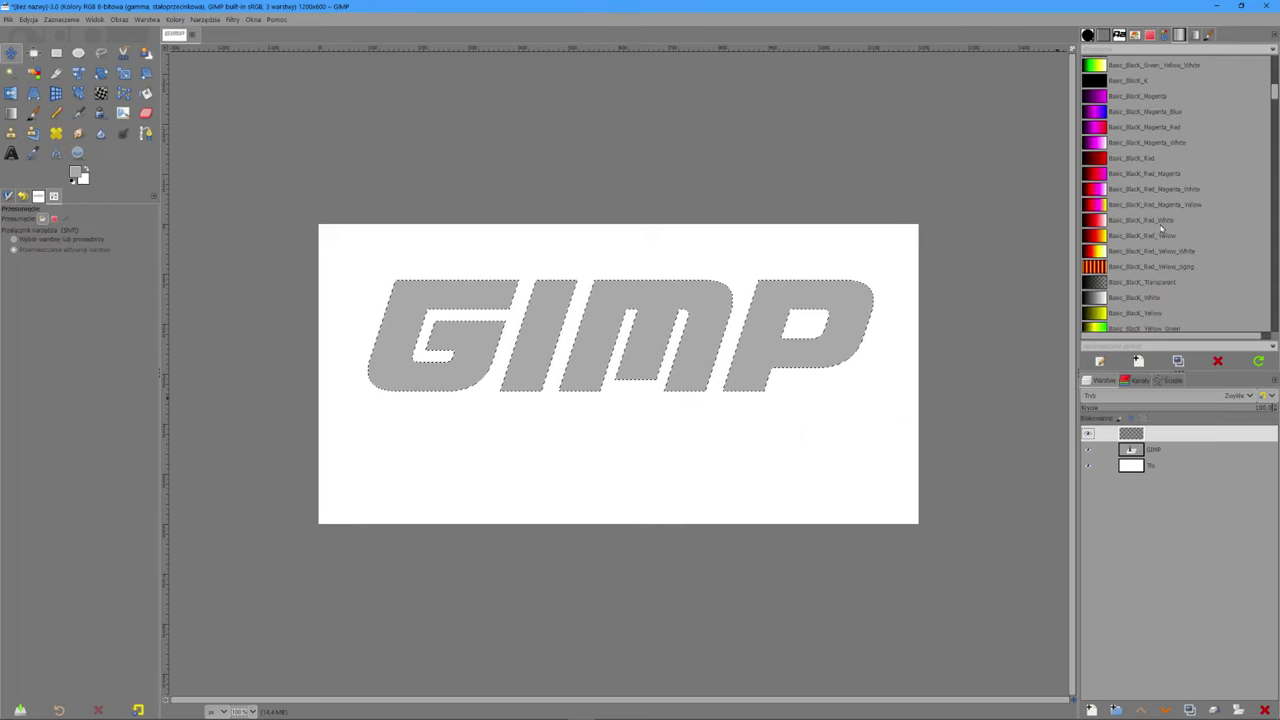
pyautogui.scroll(-2, 1161, 228)
pyautogui.scroll(-2, 1161, 228)
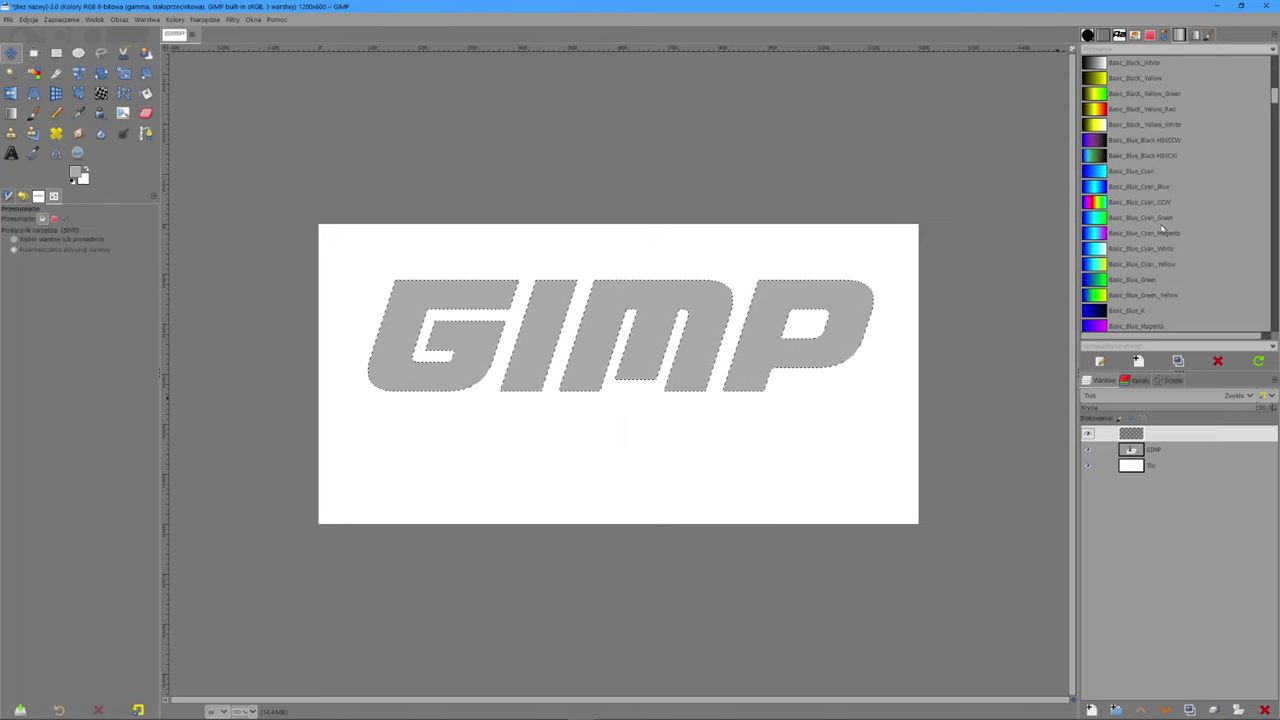
pyautogui.scroll(-2, 1161, 230)
pyautogui.scroll(-2, 1155, 230)
pyautogui.scroll(-1, 1148, 230)
pyautogui.scroll(-1, 1136, 230)
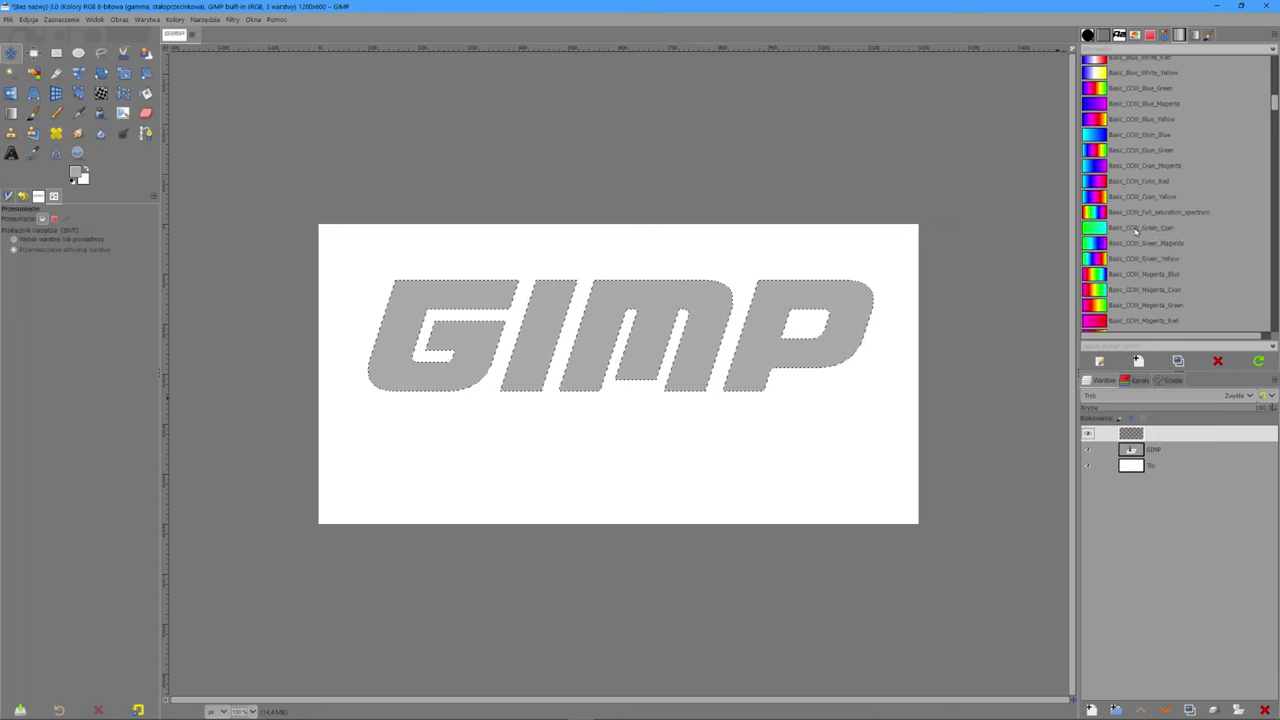
pyautogui.scroll(-2, 1136, 230)
pyautogui.scroll(-2, 1136, 230)
pyautogui.scroll(-2, 1136, 230)
pyautogui.scroll(-2, 1136, 231)
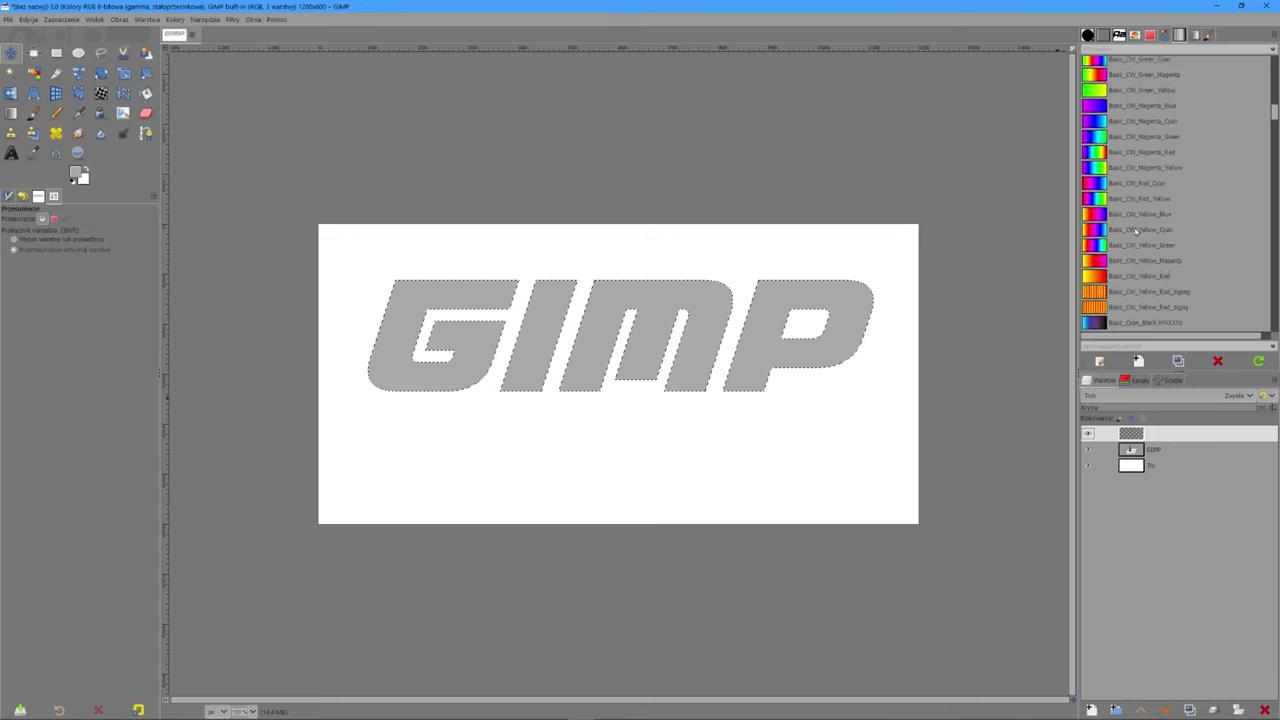
pyautogui.scroll(-2, 1136, 230)
pyautogui.scroll(-2, 1136, 230)
pyautogui.scroll(-2, 1136, 230)
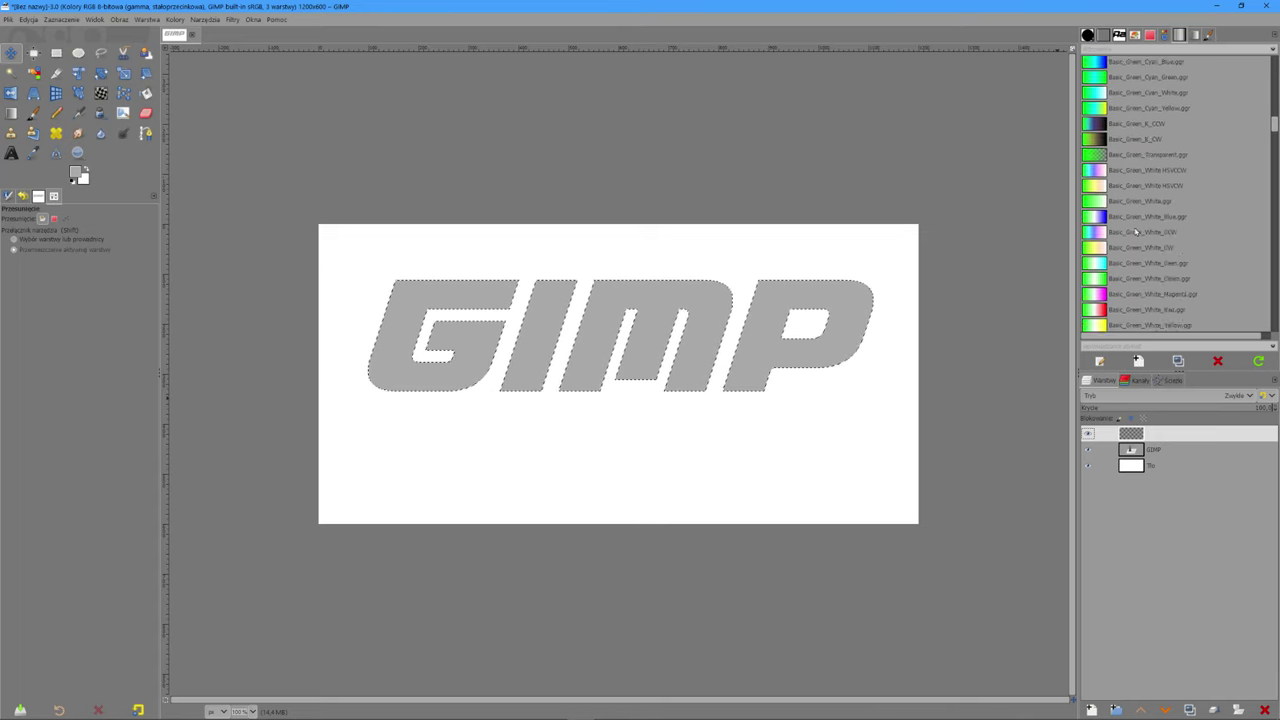
pyautogui.scroll(-2, 1136, 230)
pyautogui.scroll(-2, 1136, 230)
pyautogui.scroll(-2, 1136, 230)
pyautogui.scroll(-2, 1136, 230)
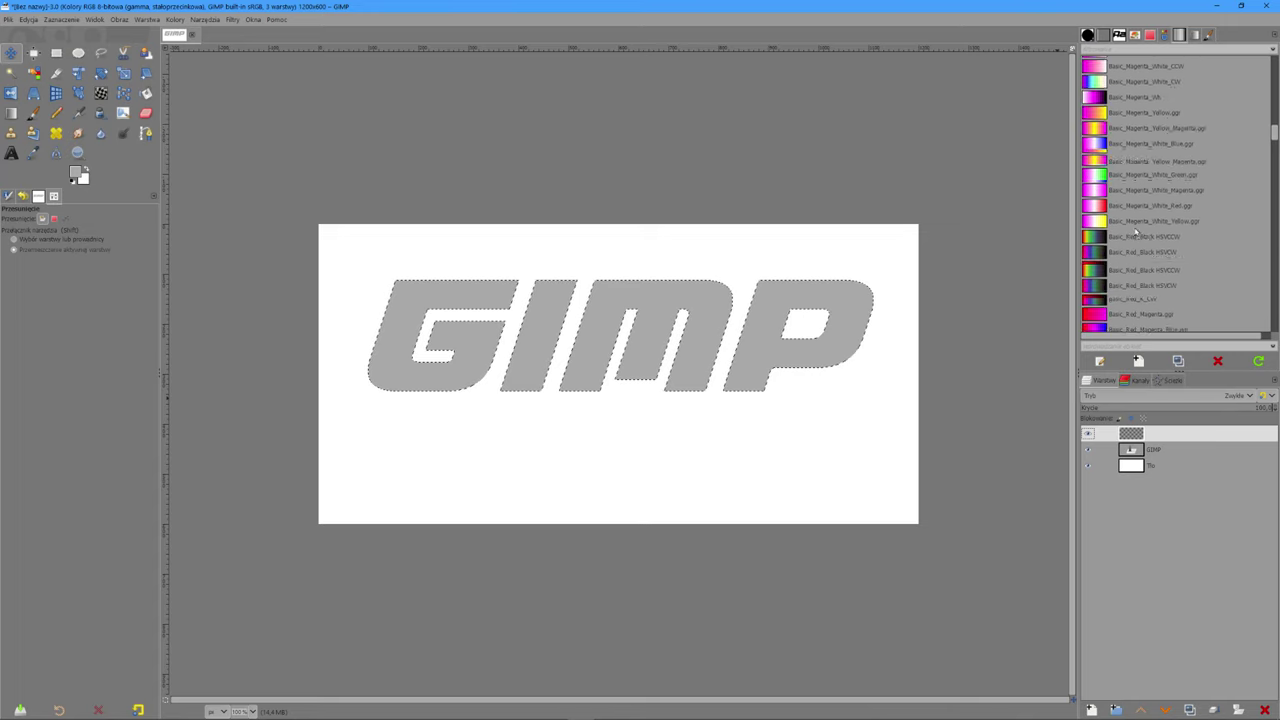
pyautogui.scroll(-2, 1136, 230)
pyautogui.scroll(-2, 1136, 231)
pyautogui.scroll(-2, 1136, 230)
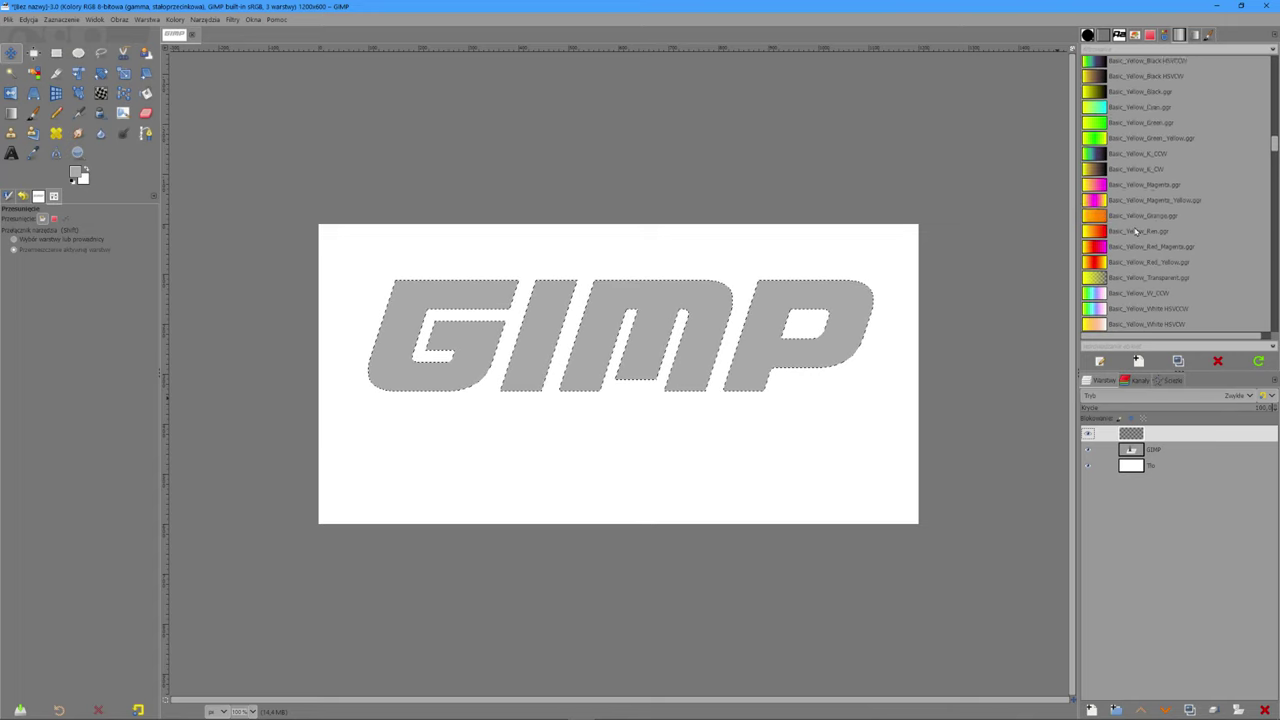
pyautogui.scroll(-2, 1136, 230)
pyautogui.scroll(-2, 1136, 230)
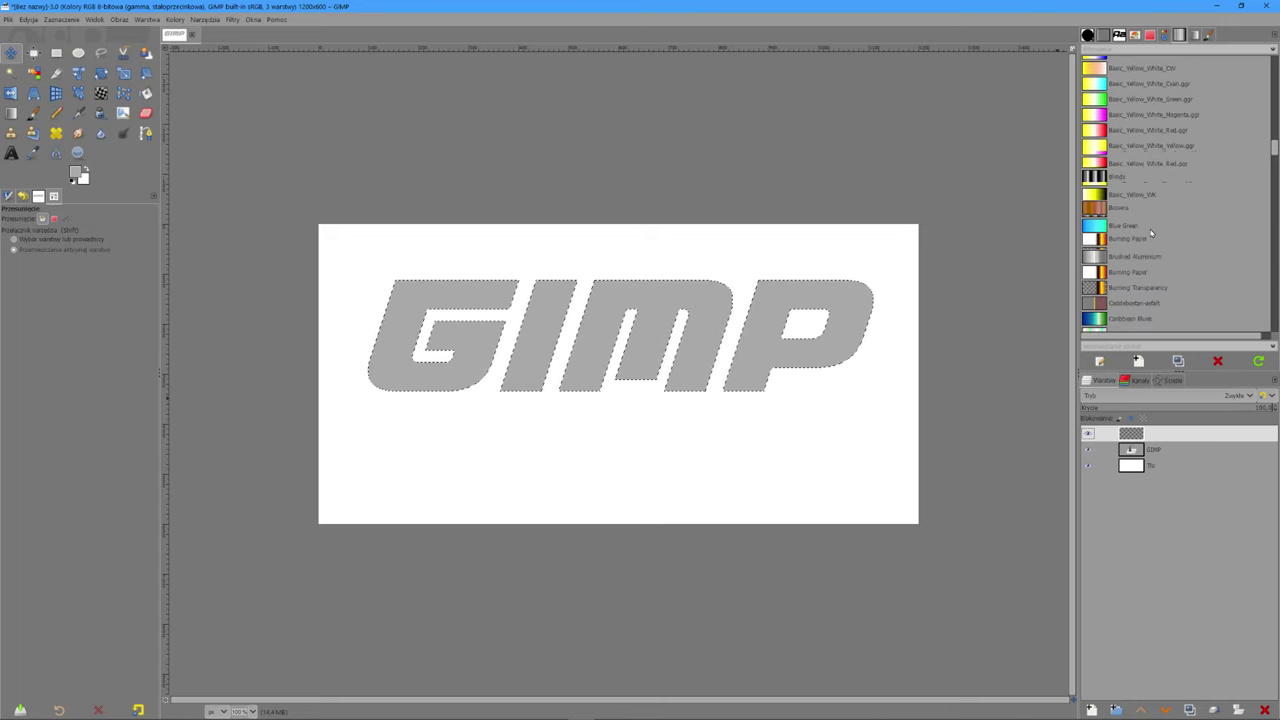
pyautogui.scroll(-2, 1130, 226)
pyautogui.scroll(-2, 1140, 229)
pyautogui.scroll(-2, 1151, 232)
pyautogui.scroll(-2, 1151, 232)
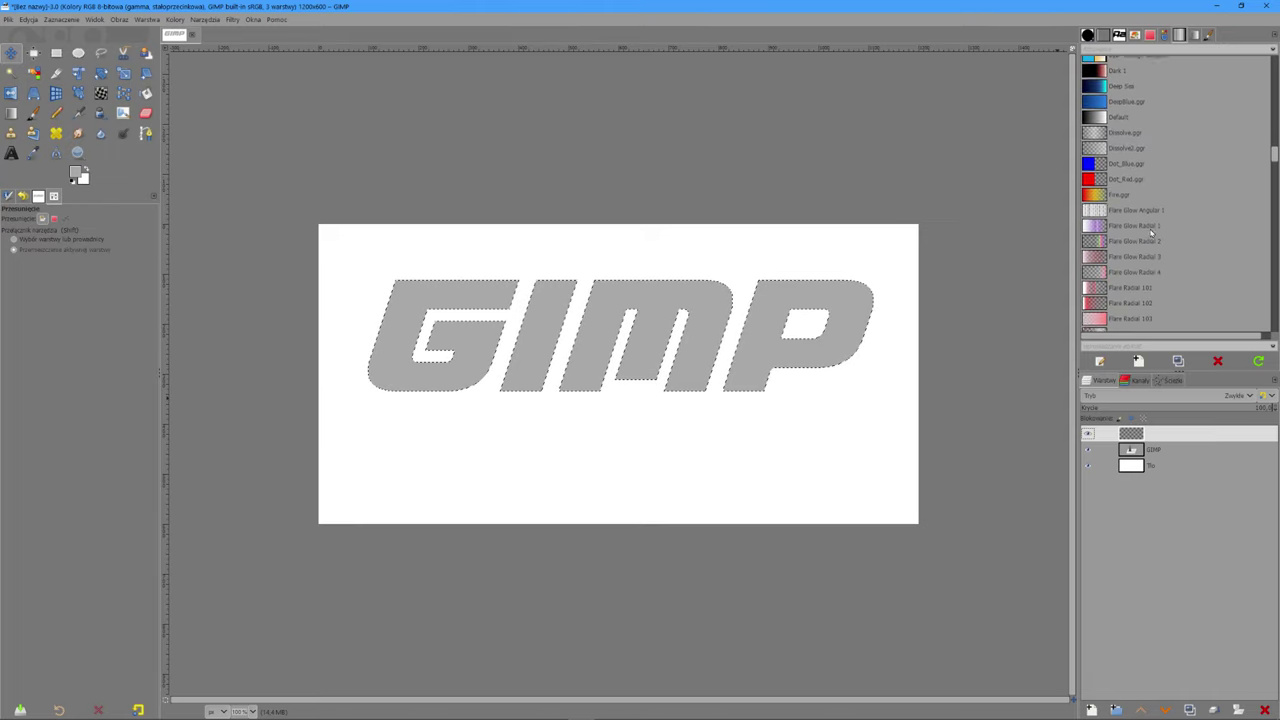
pyautogui.scroll(-3, 1151, 232)
pyautogui.scroll(-1, 1151, 232)
pyautogui.scroll(-2, 1151, 232)
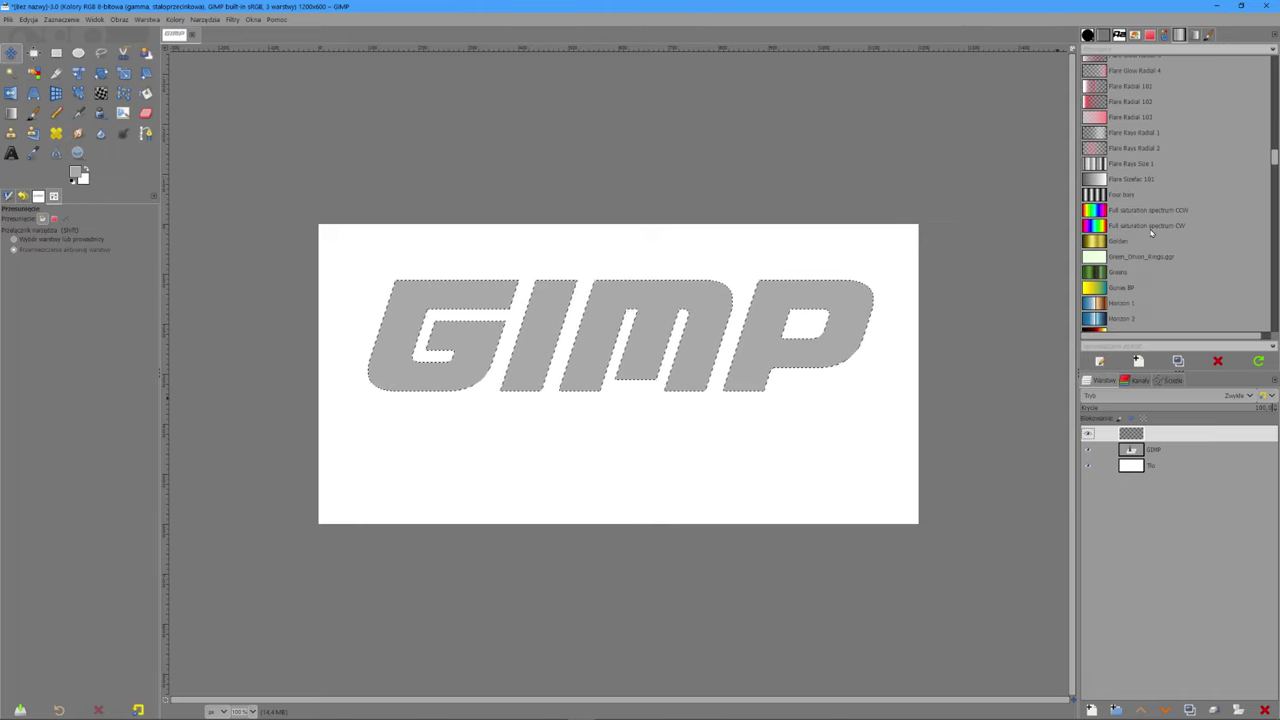
pyautogui.scroll(-2, 1151, 232)
pyautogui.scroll(-2, 1151, 232)
pyautogui.scroll(-2, 1151, 232)
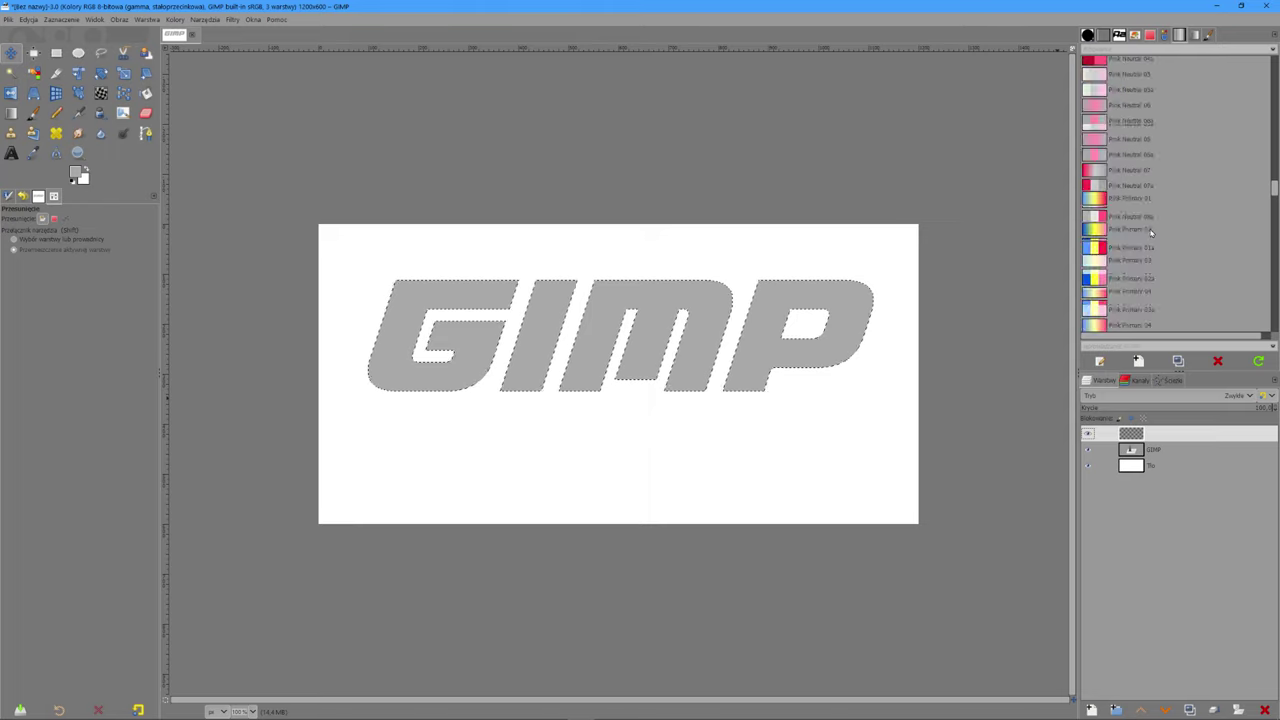
pyautogui.scroll(-3, 1151, 232)
pyautogui.scroll(3, 1151, 232)
pyautogui.scroll(2, 1151, 232)
pyautogui.scroll(3, 1151, 232)
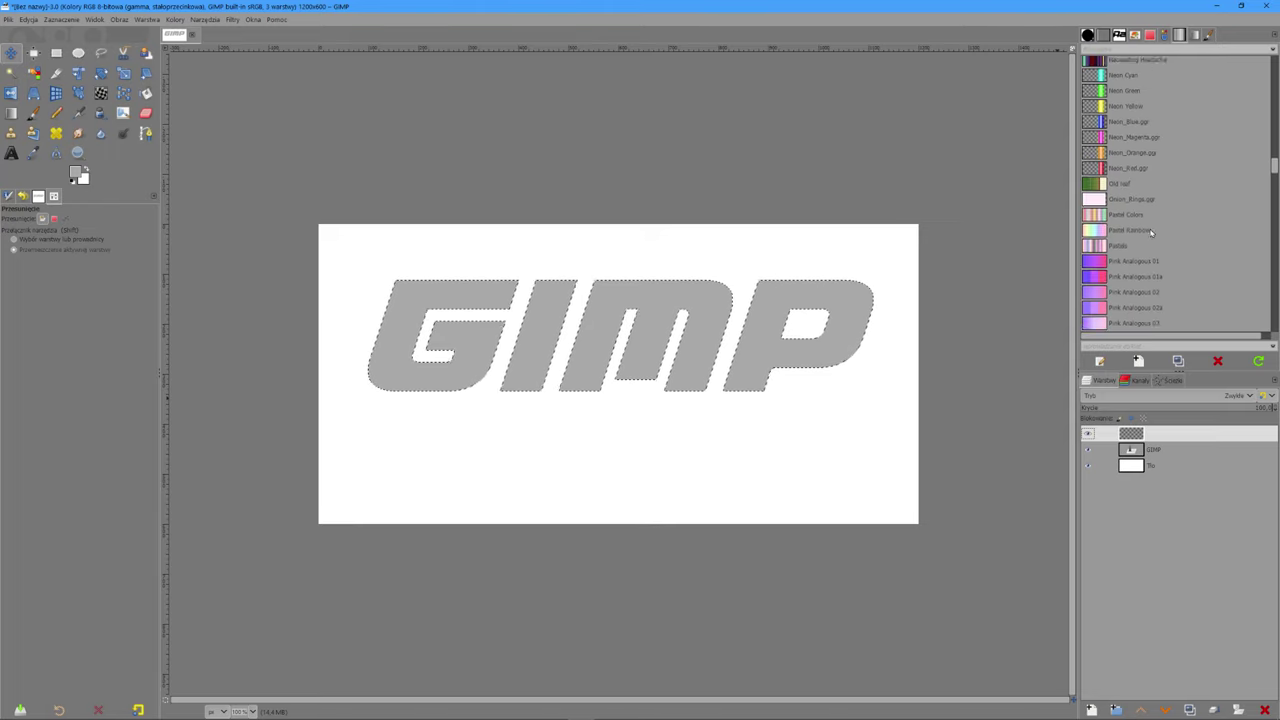
pyautogui.scroll(2, 1151, 232)
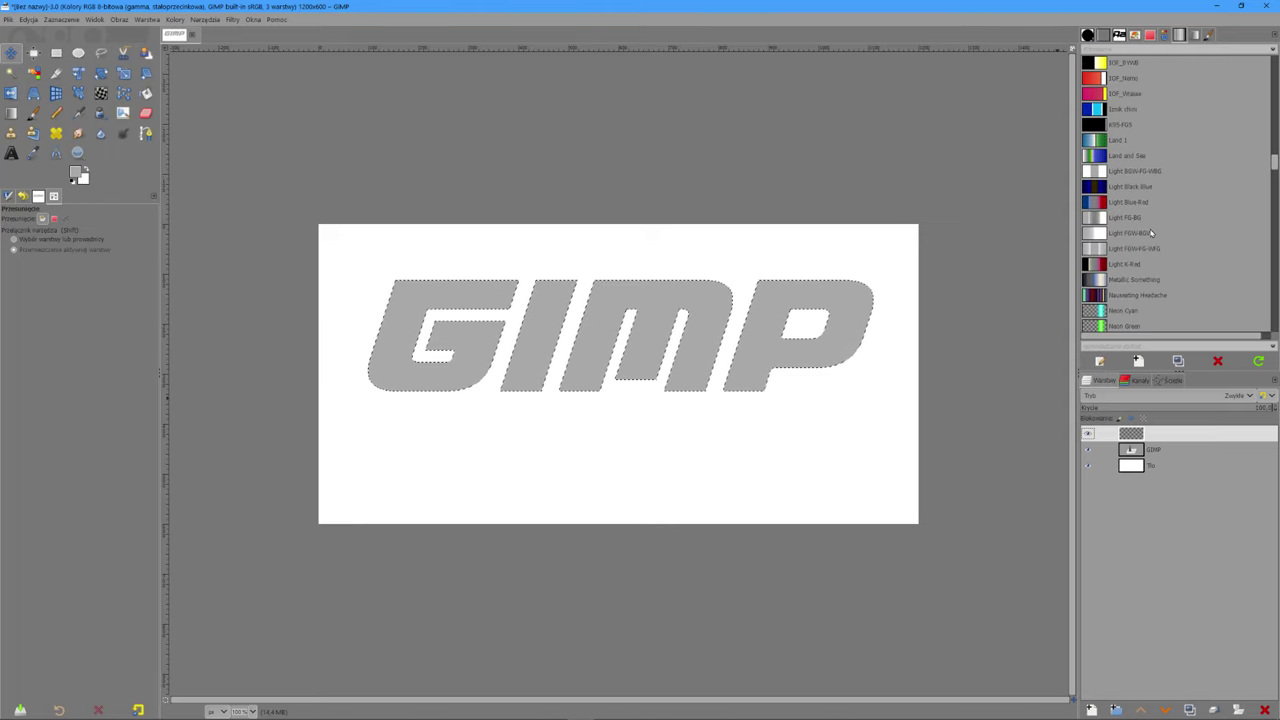
pyautogui.scroll(1, 1151, 232)
pyautogui.scroll(1, 1151, 232)
pyautogui.scroll(2, 1151, 232)
pyautogui.scroll(1, 1151, 232)
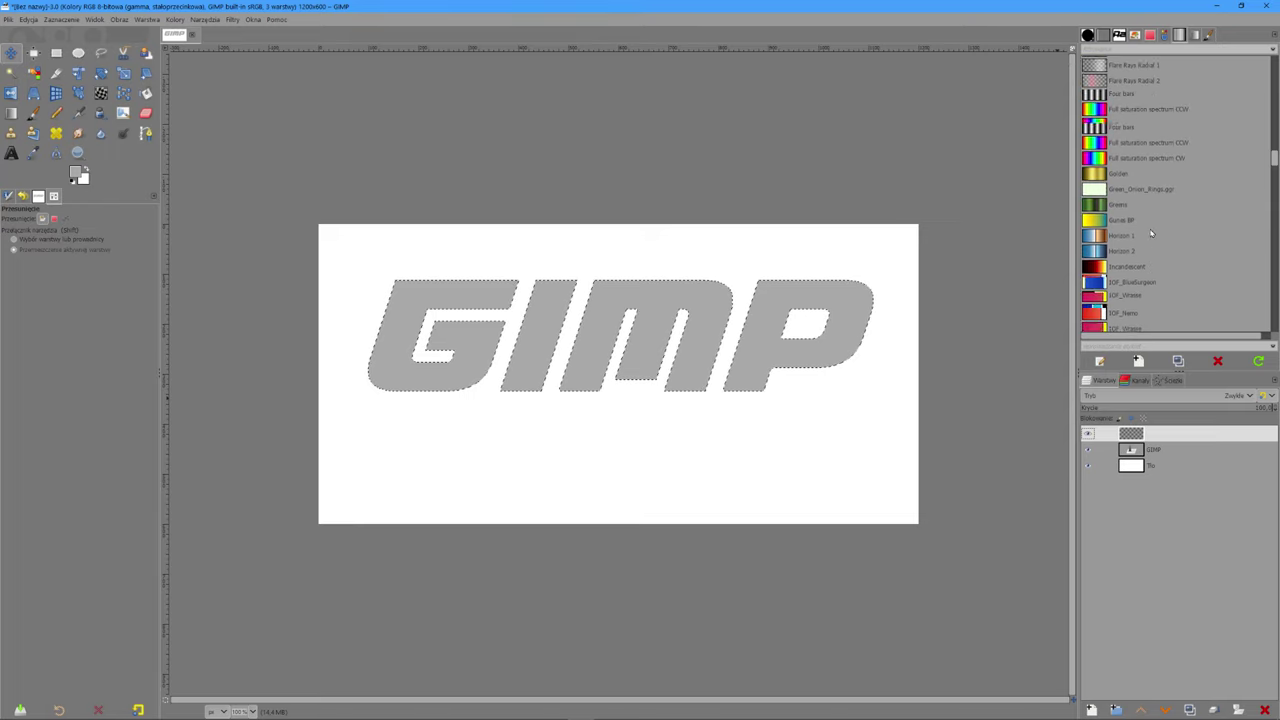
pyautogui.scroll(1, 1151, 232)
pyautogui.scroll(2, 1151, 232)
pyautogui.scroll(1, 1151, 232)
pyautogui.scroll(1, 1151, 232)
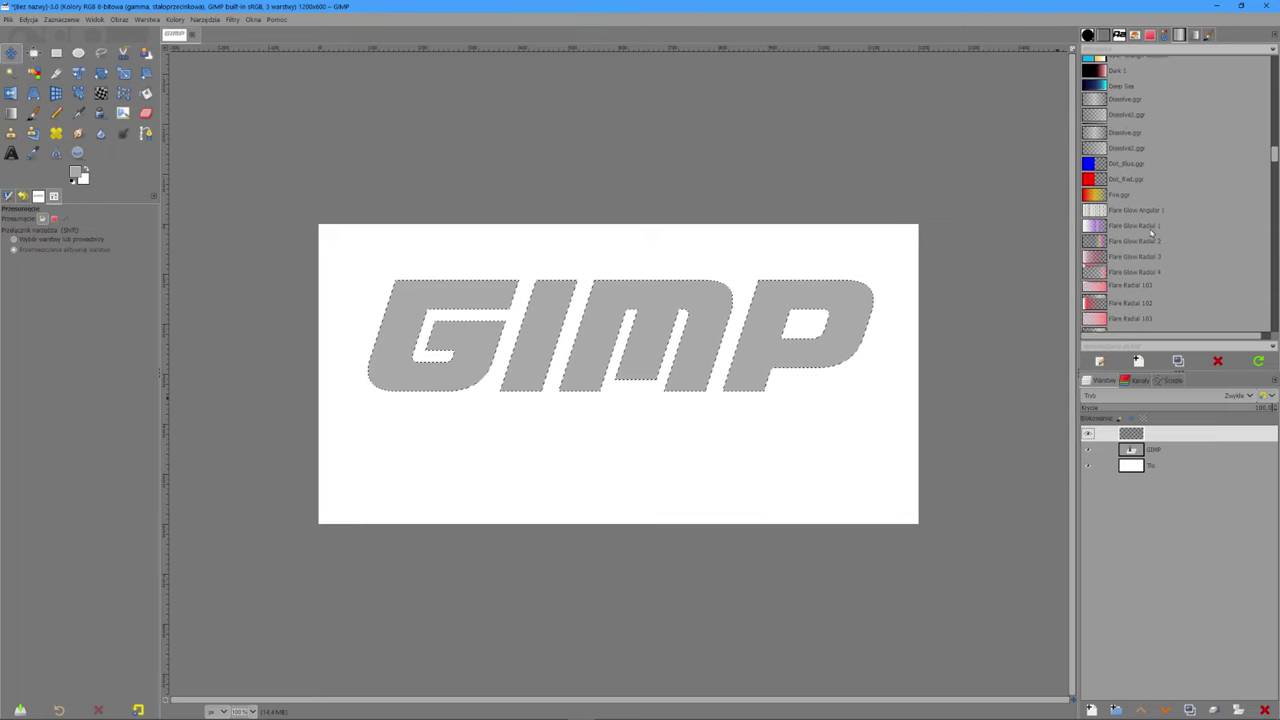
pyautogui.scroll(1, 1151, 232)
pyautogui.scroll(1, 1151, 232)
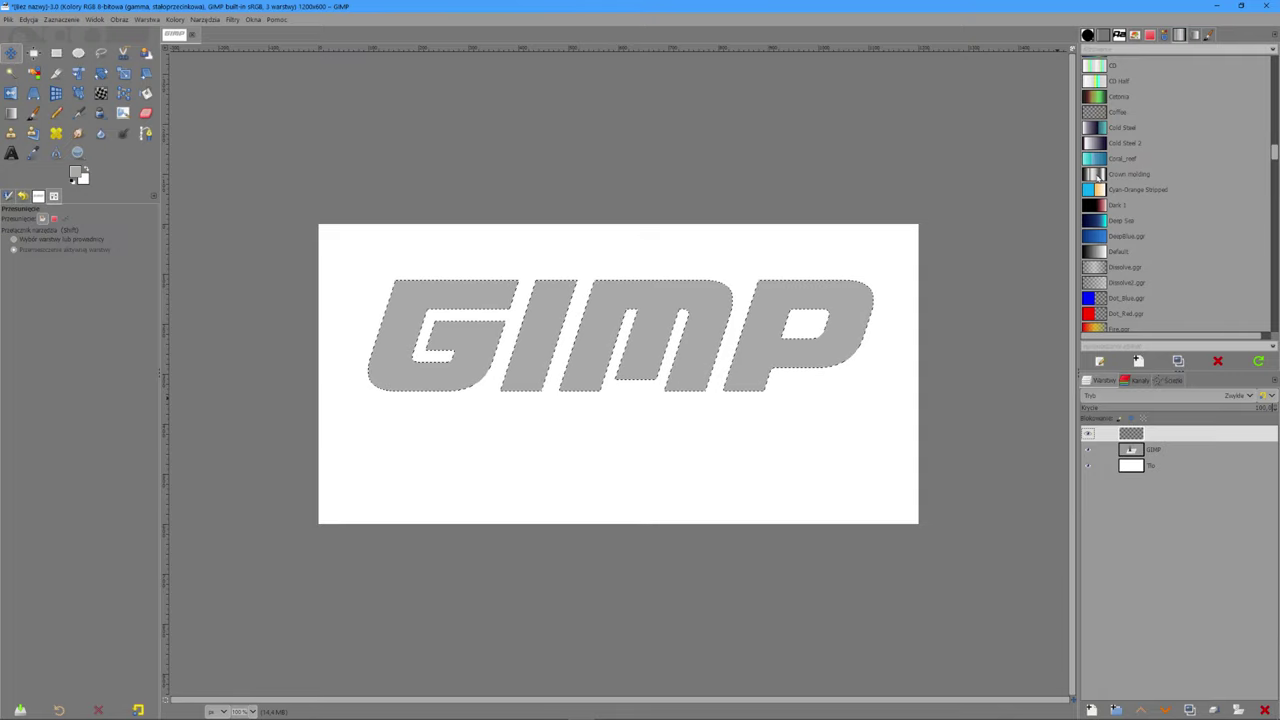
# Step: Duplicate the Crown molding gradient, set its left endpoint to 4e4e4e, and extend the segment selection
pyautogui.rightClick(1099, 175)
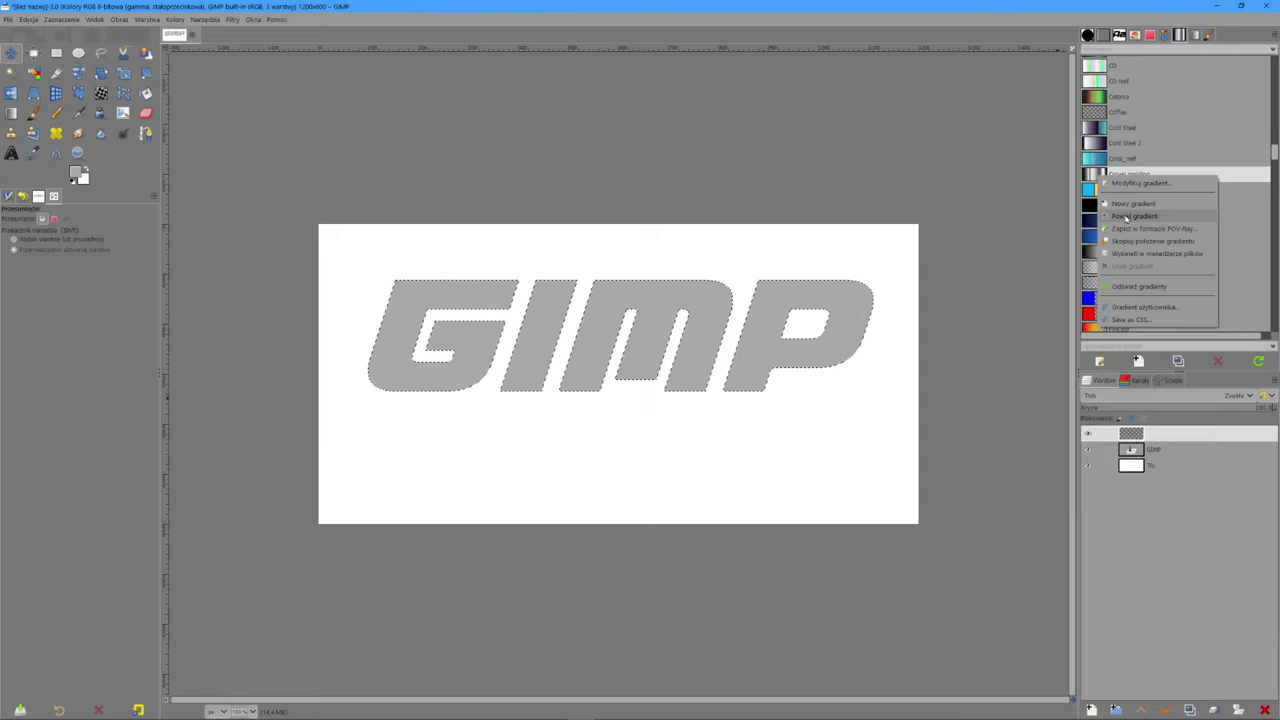
pyautogui.click(1127, 217)
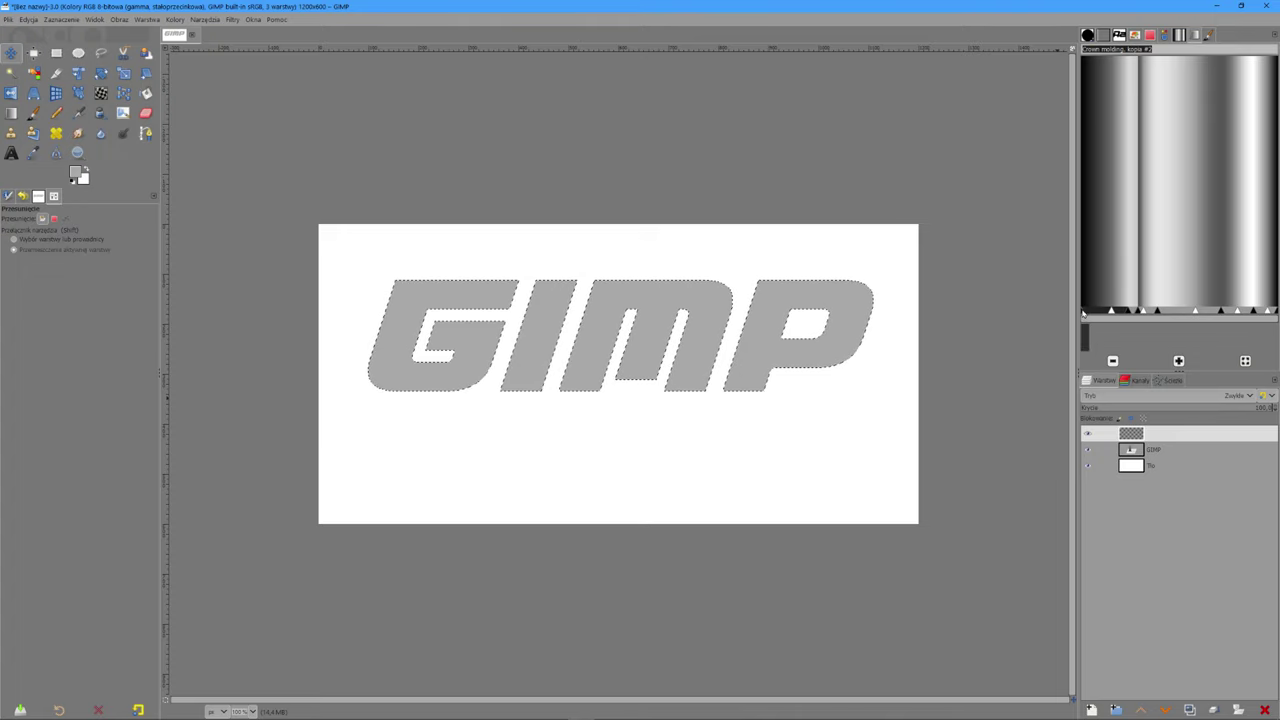
pyautogui.rightClick(1083, 312)
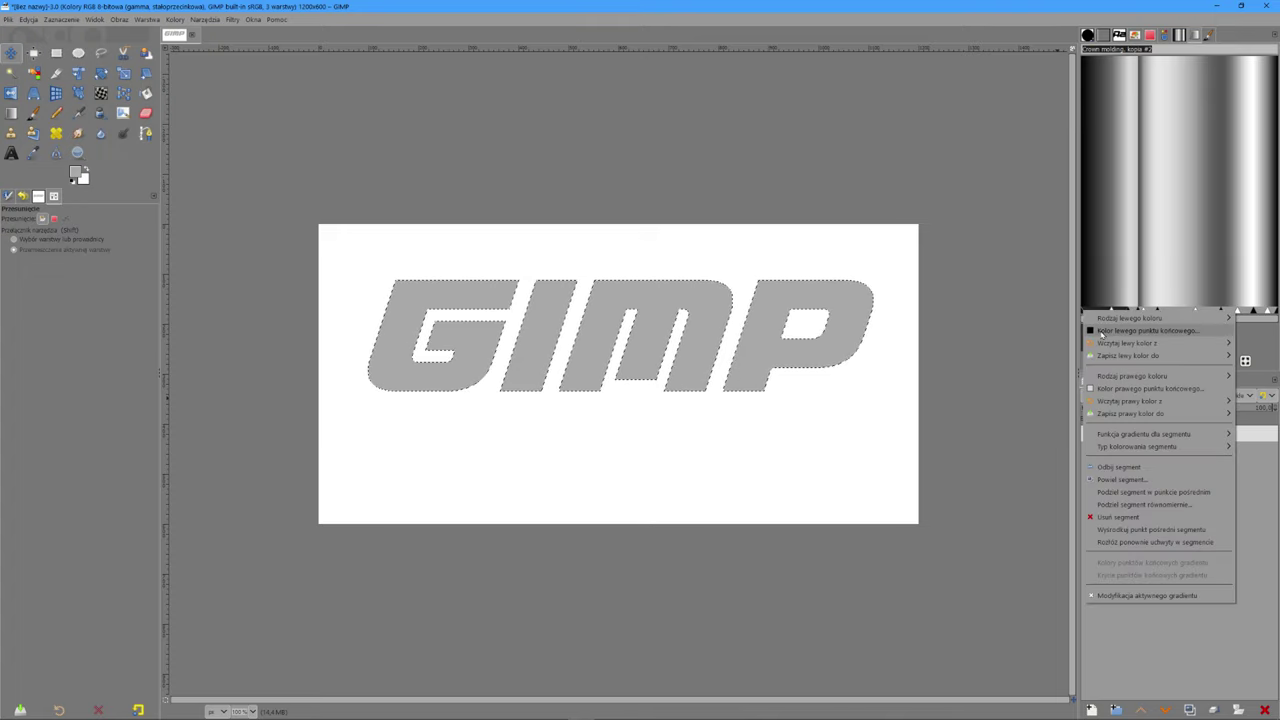
pyautogui.click(1102, 331)
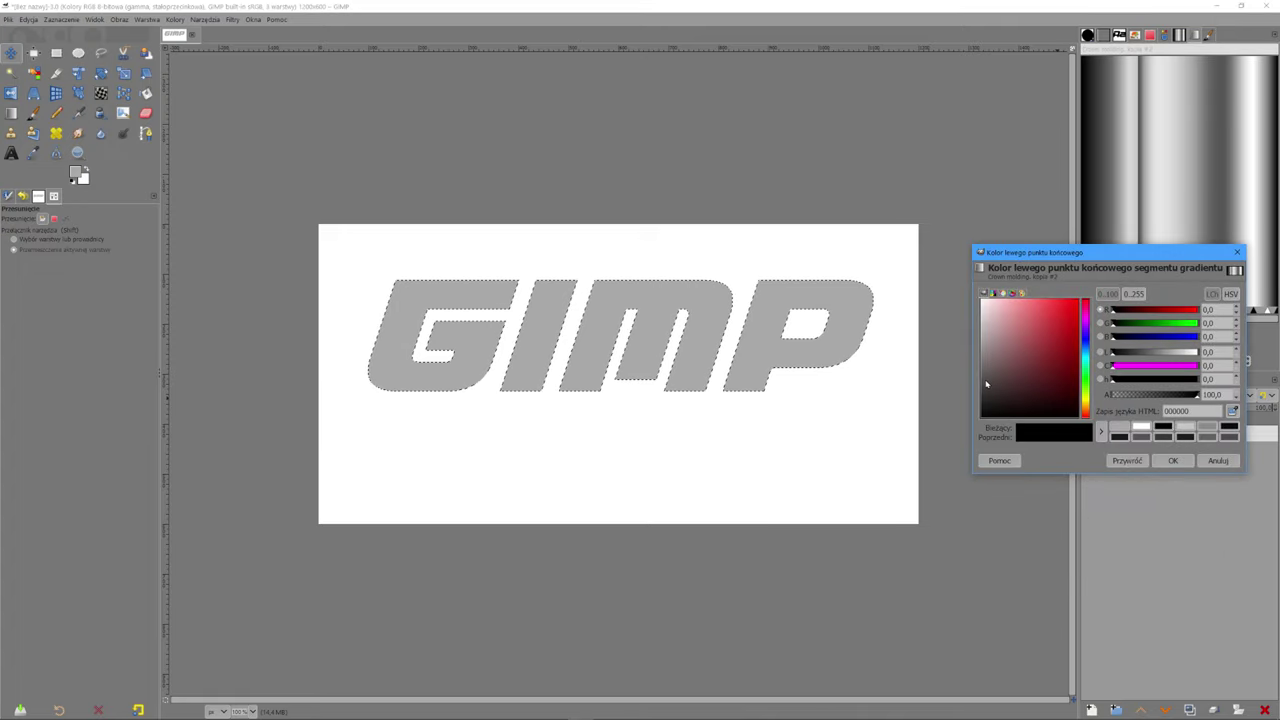
pyautogui.click(985, 384)
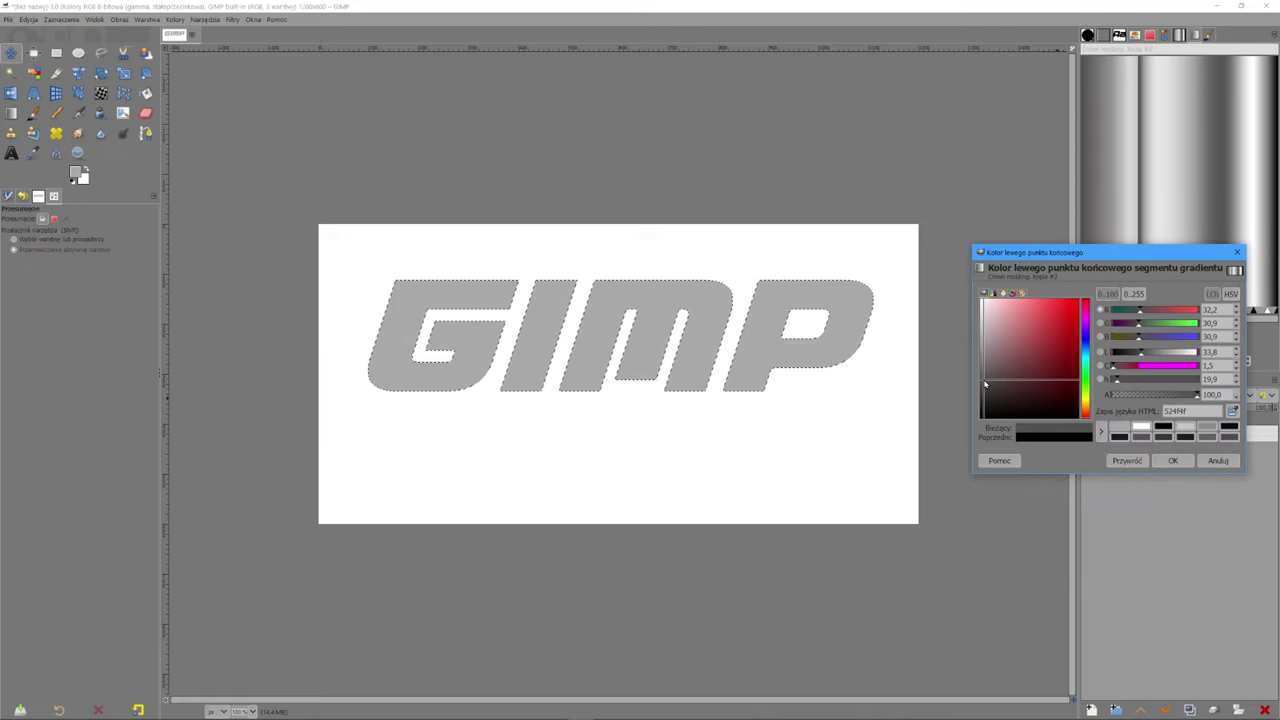
pyautogui.moveTo(985, 386); pyautogui.dragTo(973, 391)
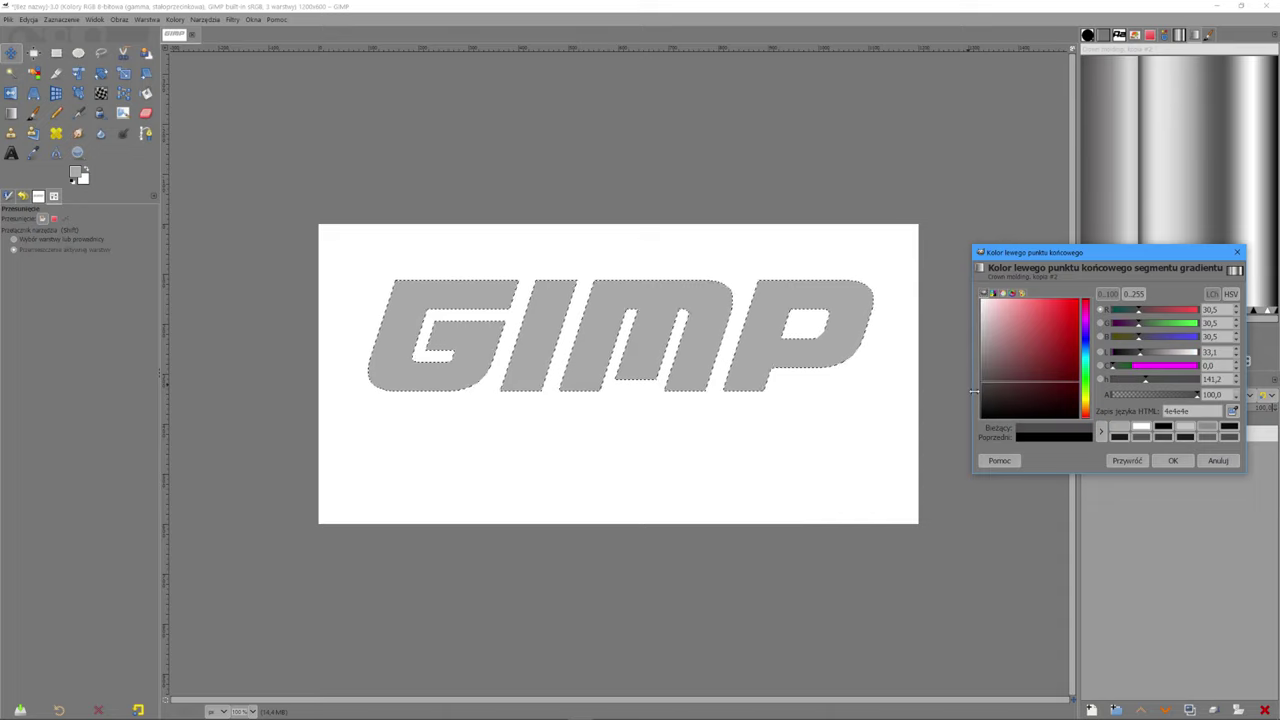
pyautogui.click(1173, 460)
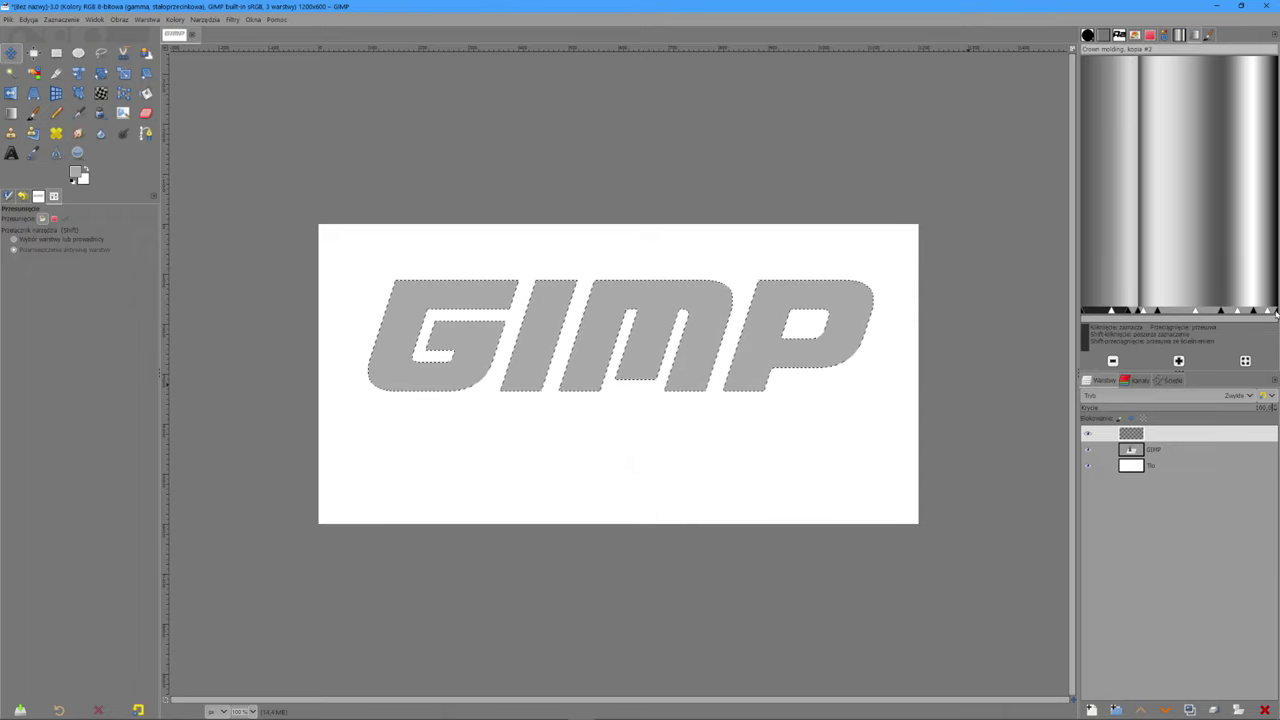
pyautogui.click(1276, 312)
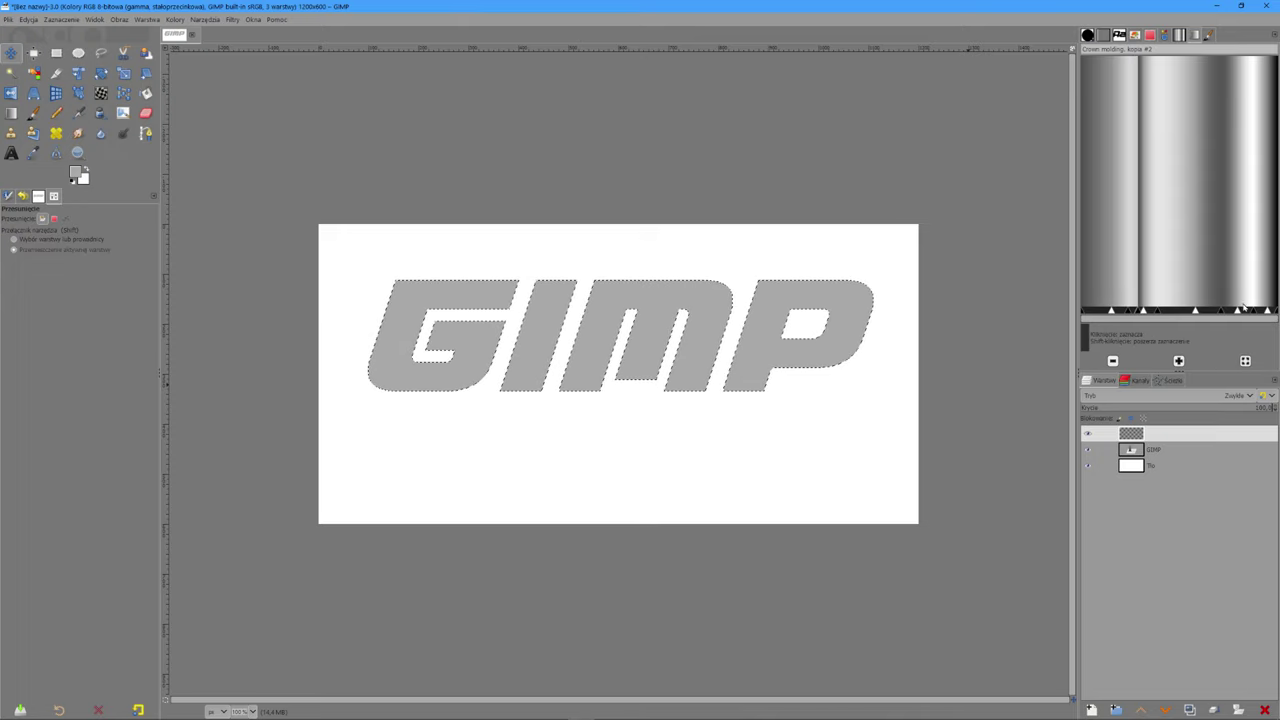
# Step: Replicate the selected gradient segments 2 times
pyautogui.rightClick(1184, 264)
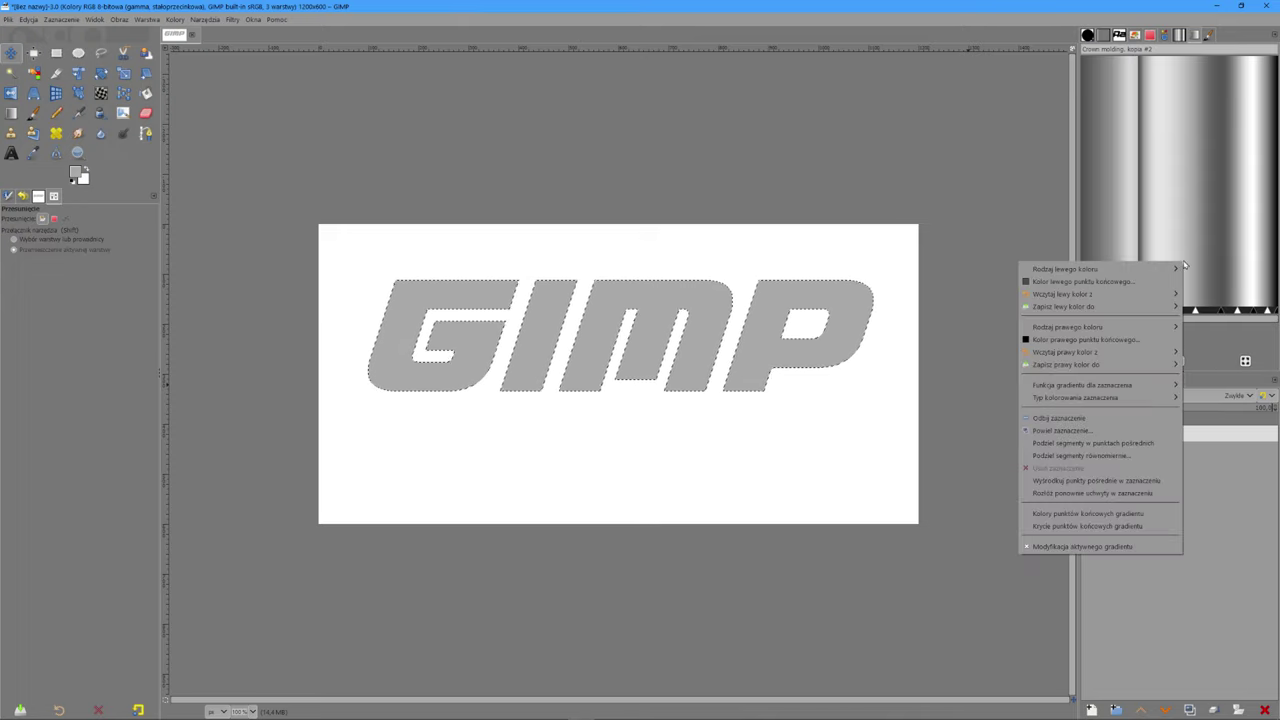
pyautogui.click(1051, 431)
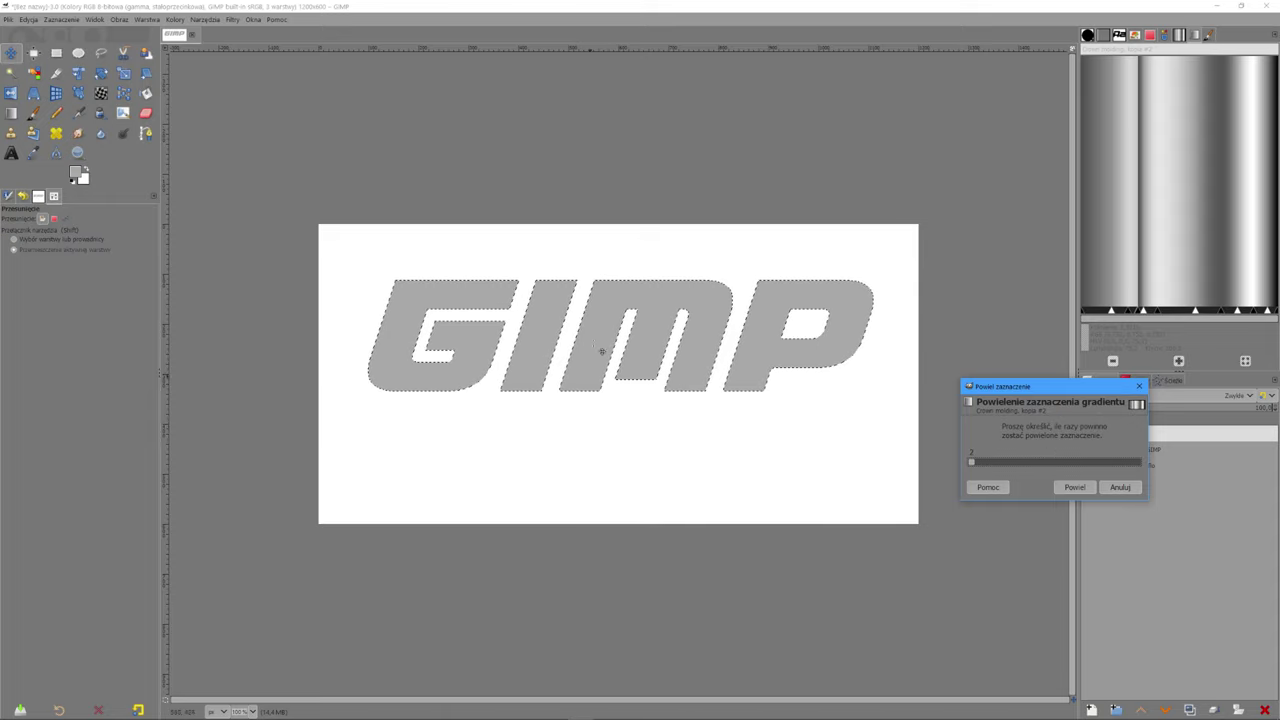
pyautogui.click(1072, 487)
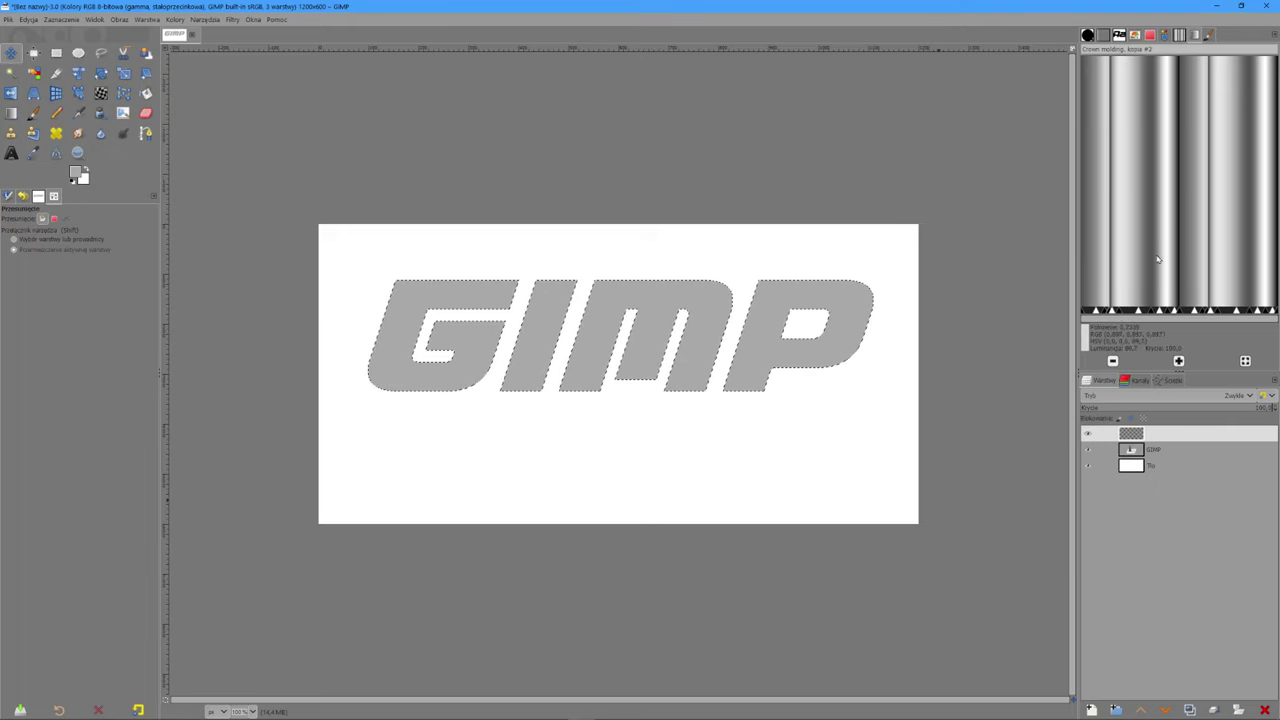
# Step: Replicate the gradient segments again, 6 times, for dense narrow stripes
pyautogui.rightClick(1121, 250)
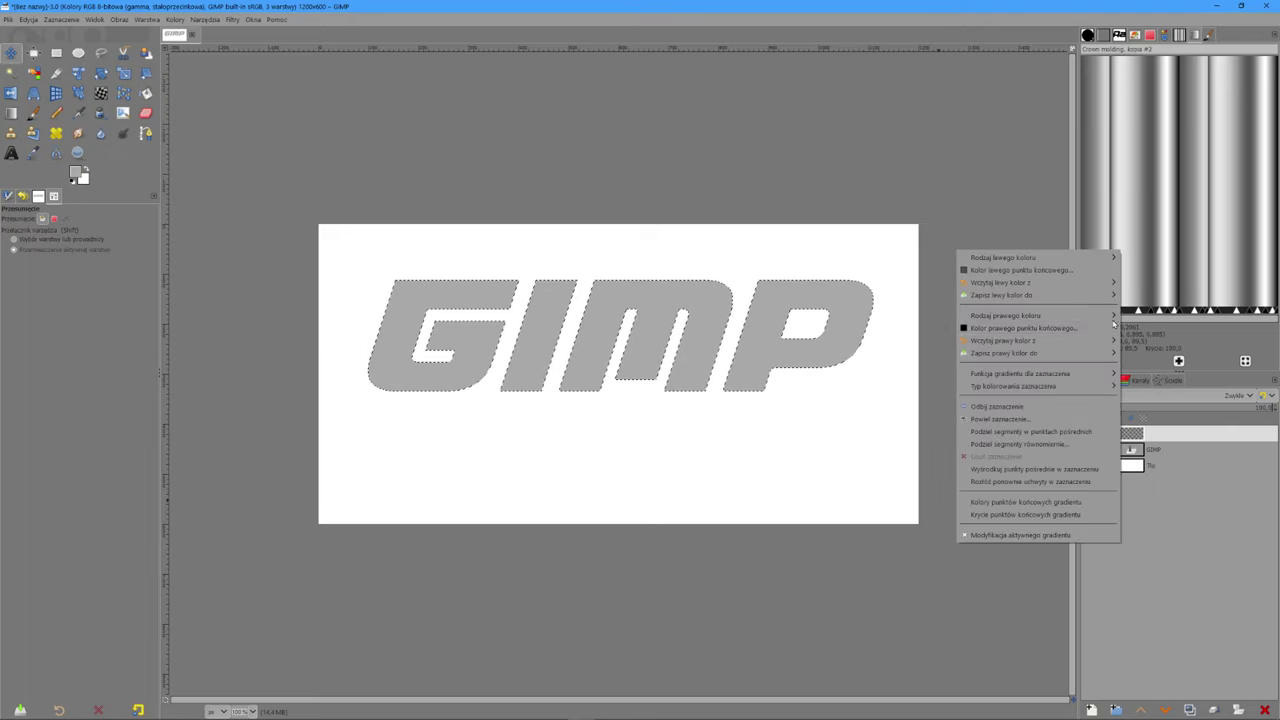
pyautogui.click(1003, 420)
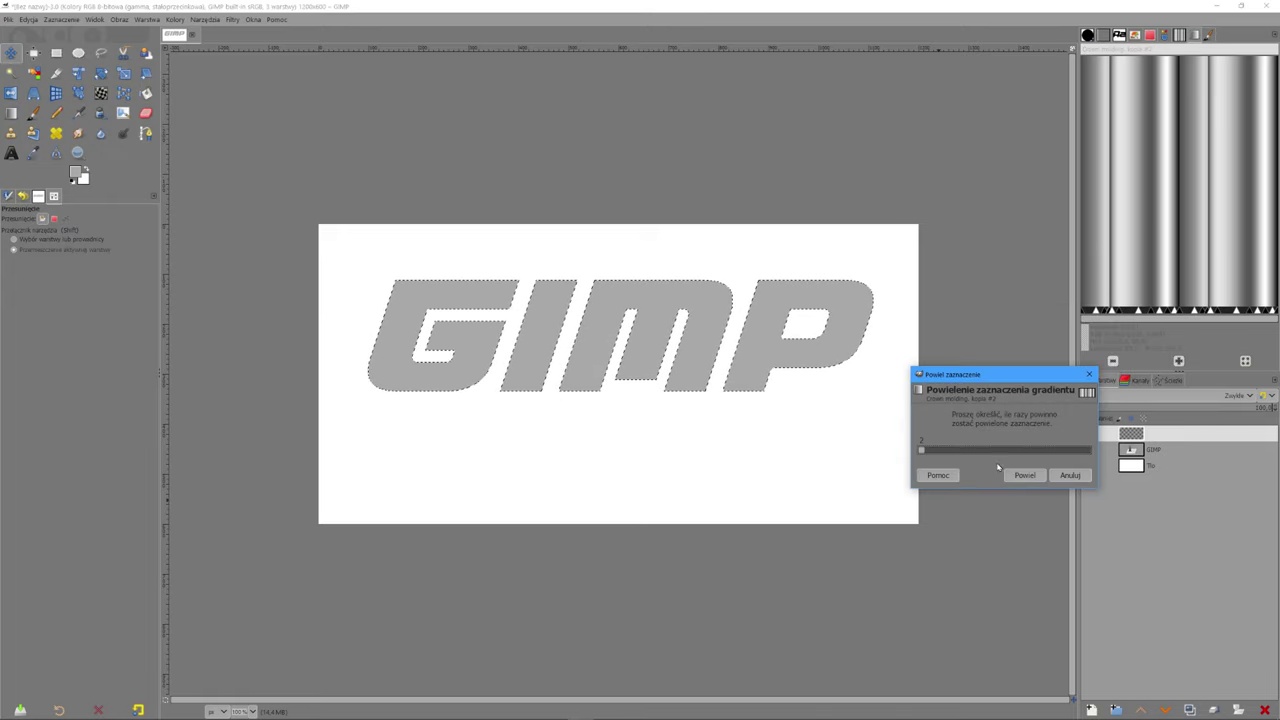
pyautogui.click(990, 453)
pyautogui.click(999, 454)
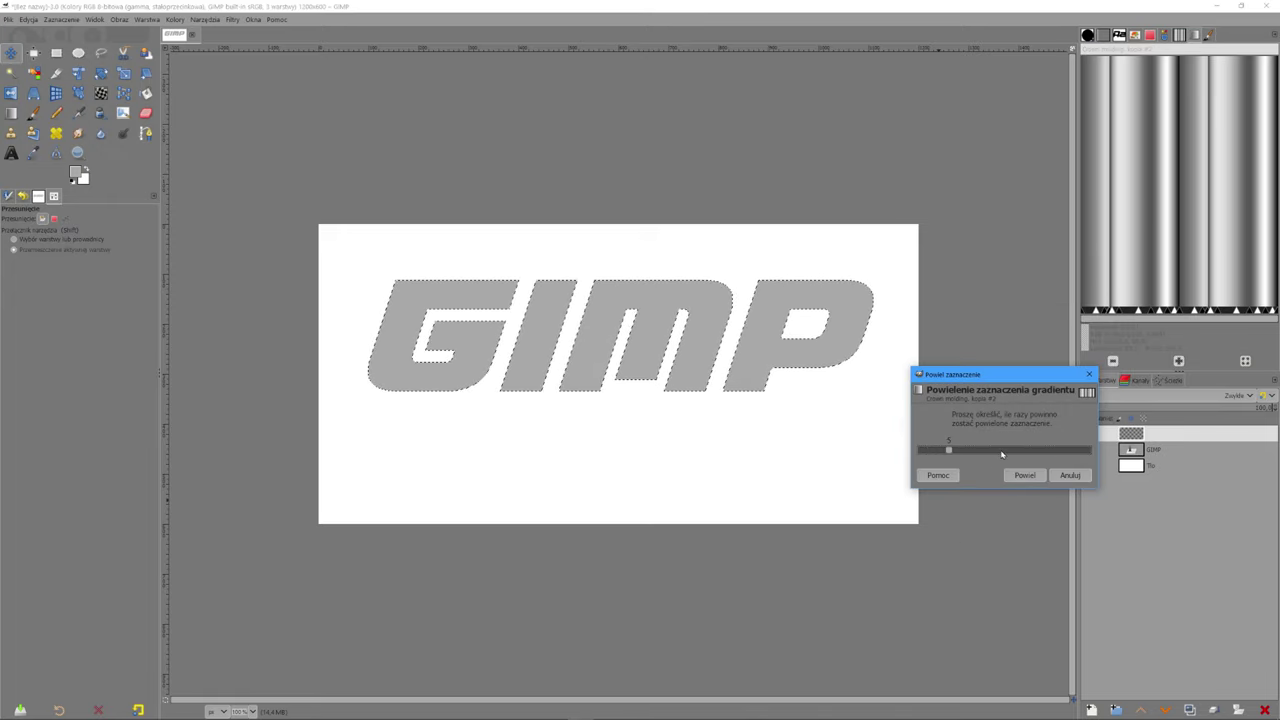
pyautogui.click(1002, 455)
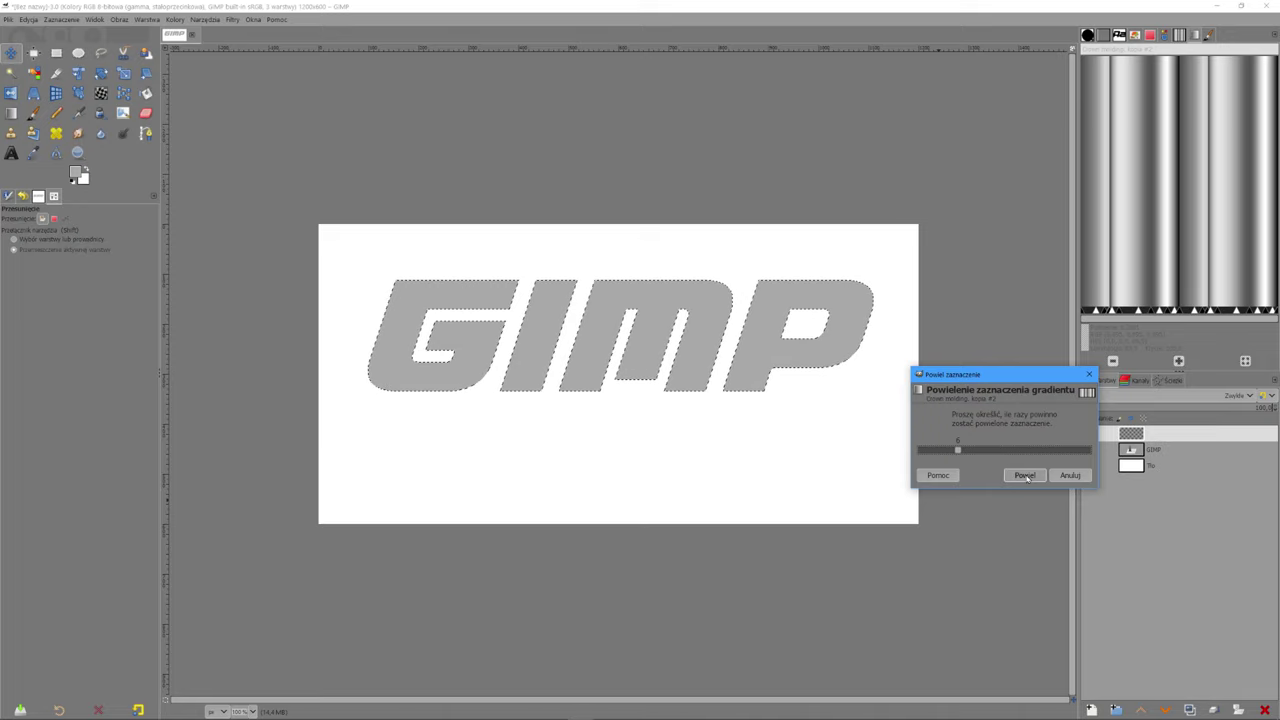
pyautogui.click(1026, 477)
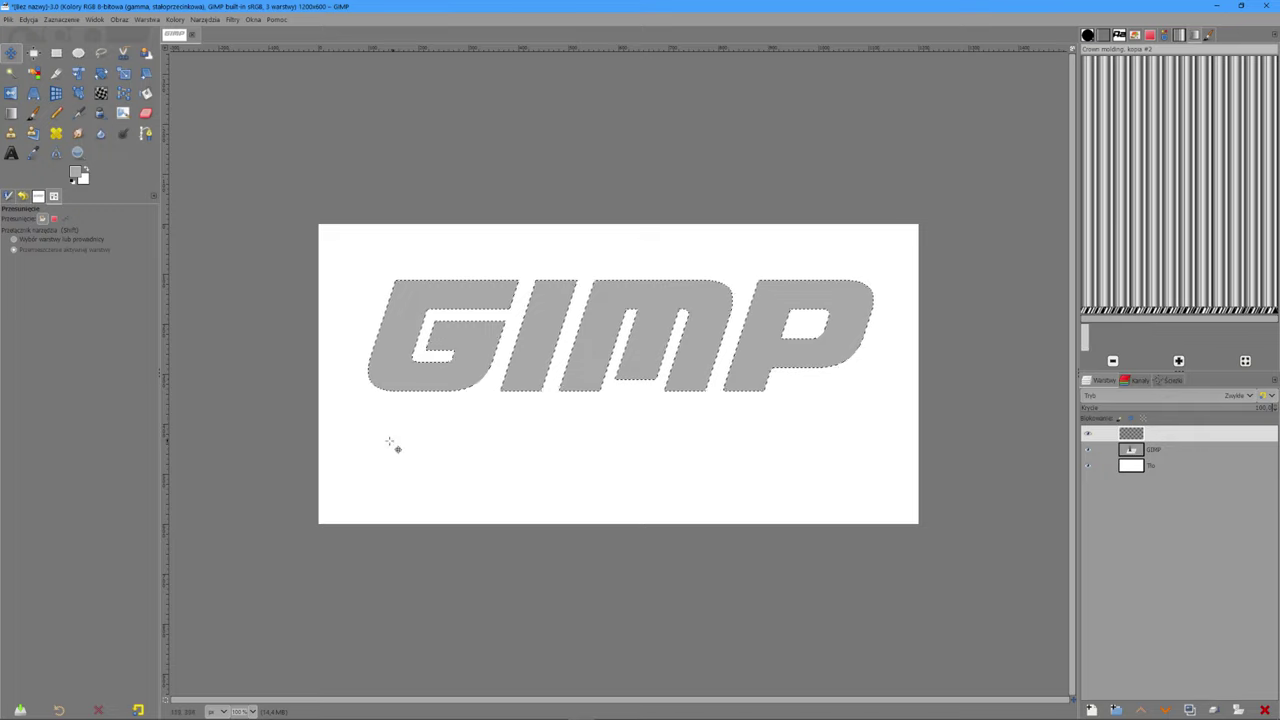
# Step: Fill the letter selection diagonally with the striped Crown molding copy using the Gradient tool
pyautogui.click(12, 113)
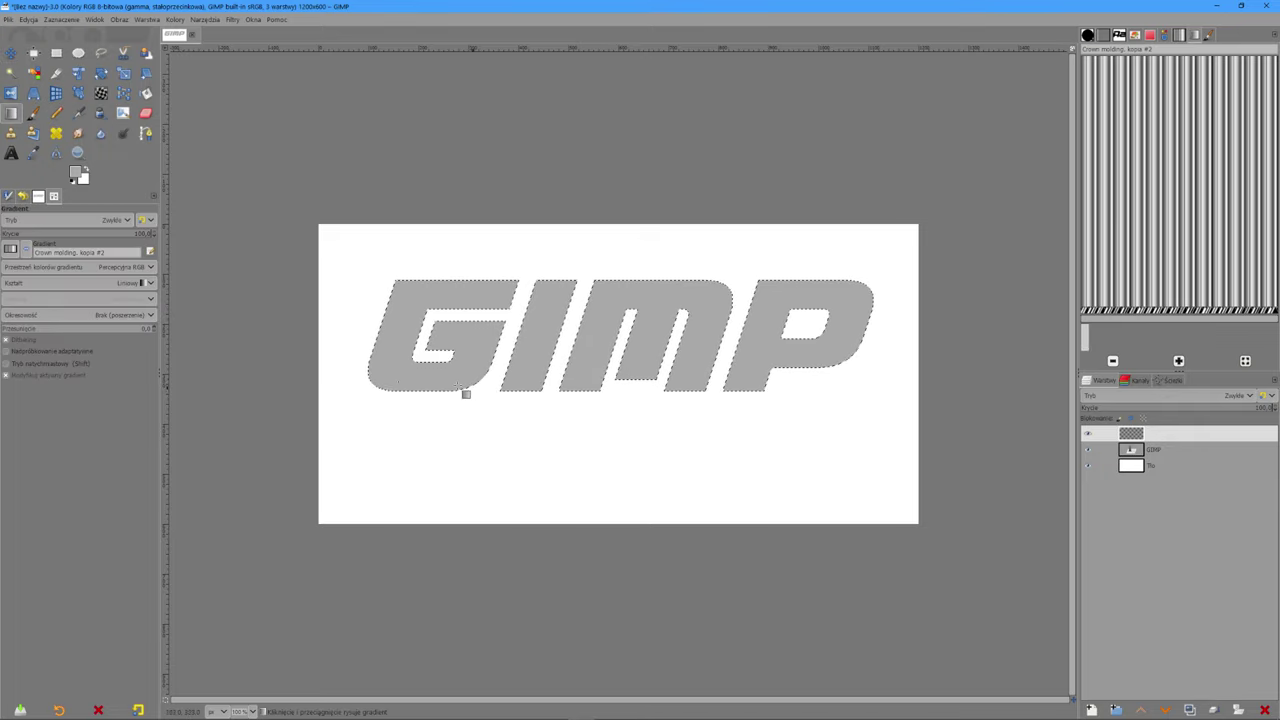
pyautogui.moveTo(366, 376); pyautogui.dragTo(872, 291)
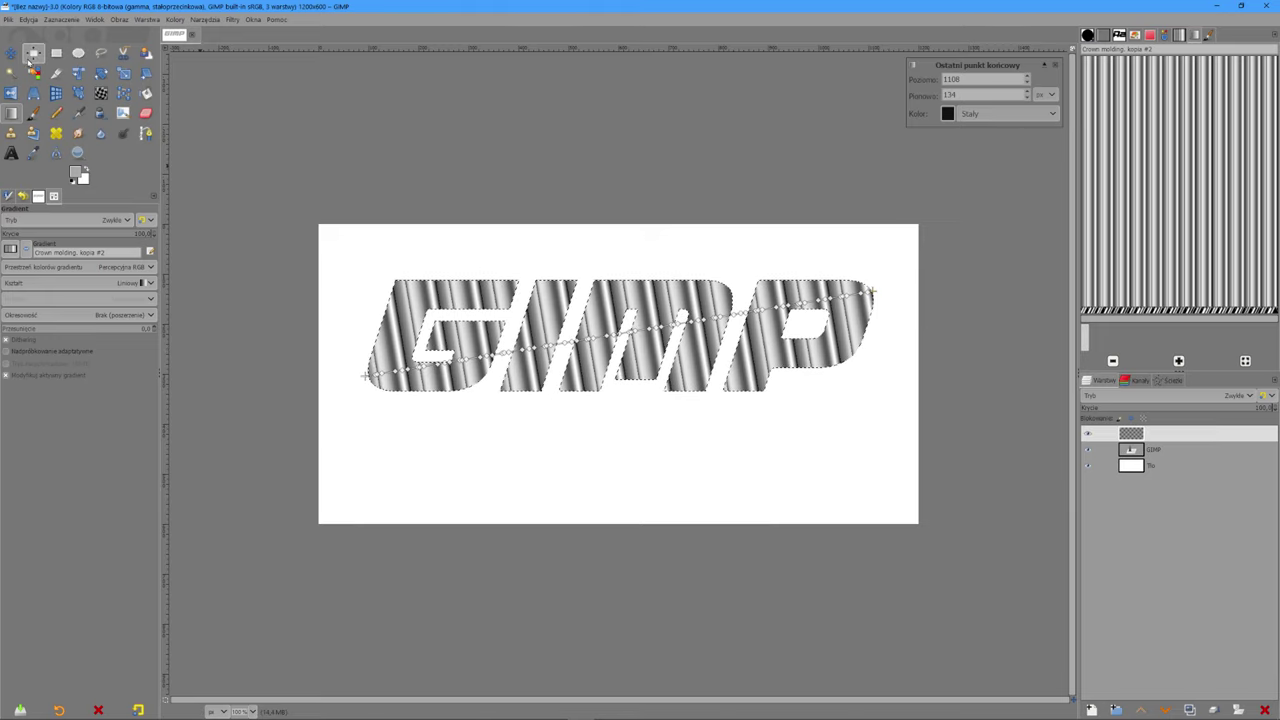
pyautogui.click(11, 53)
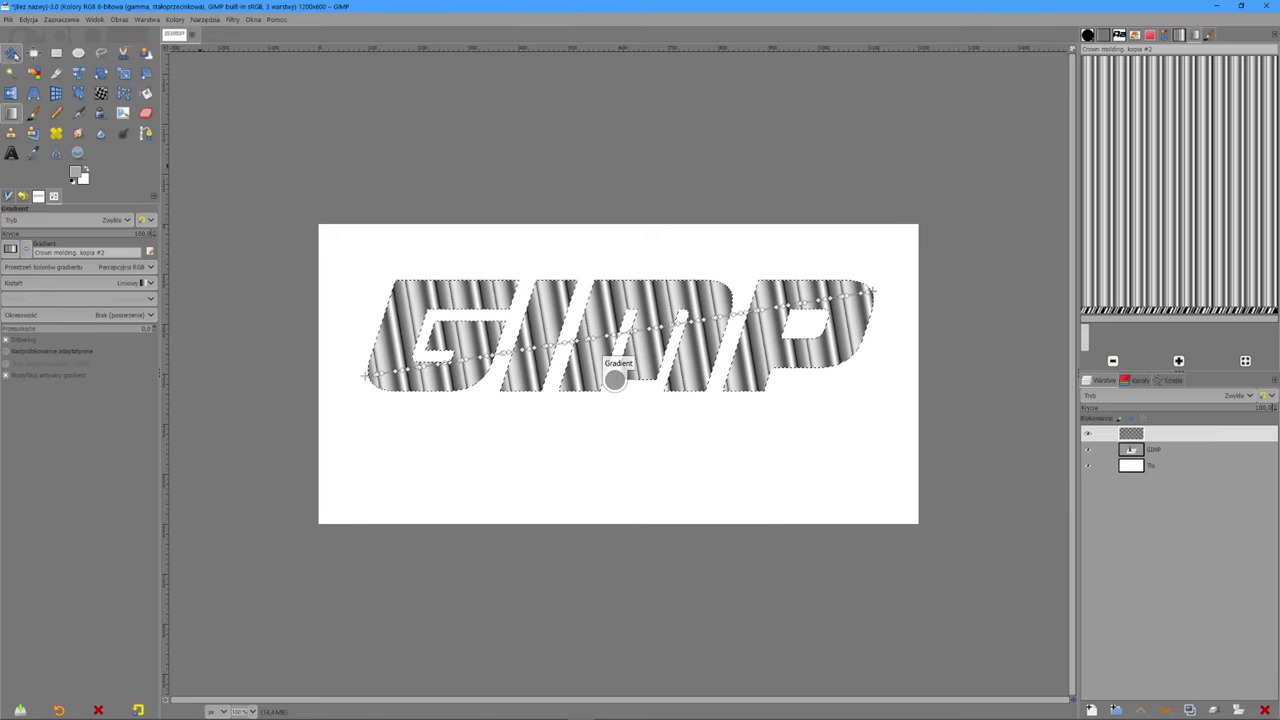
pyautogui.click(1179, 35)
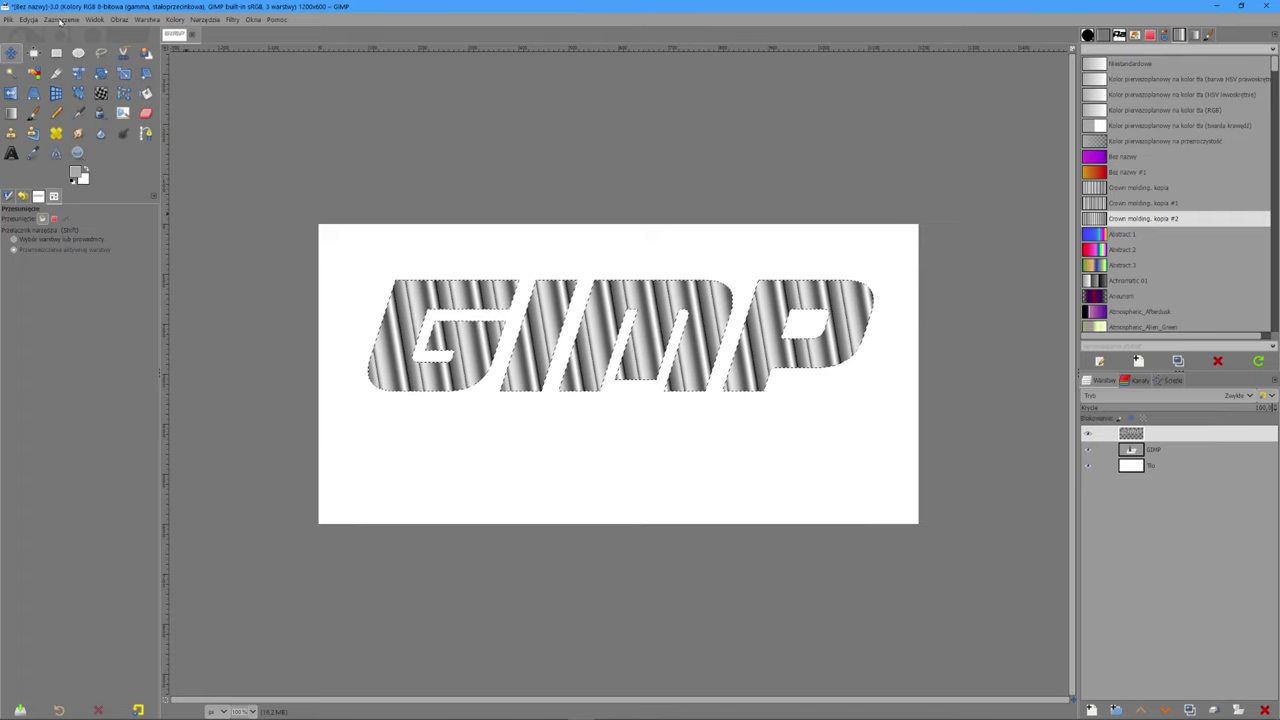
# Step: Shrink the letter selection, fill it with flat grey, and deselect, leaving thin metallic rims
pyautogui.click(60, 20)
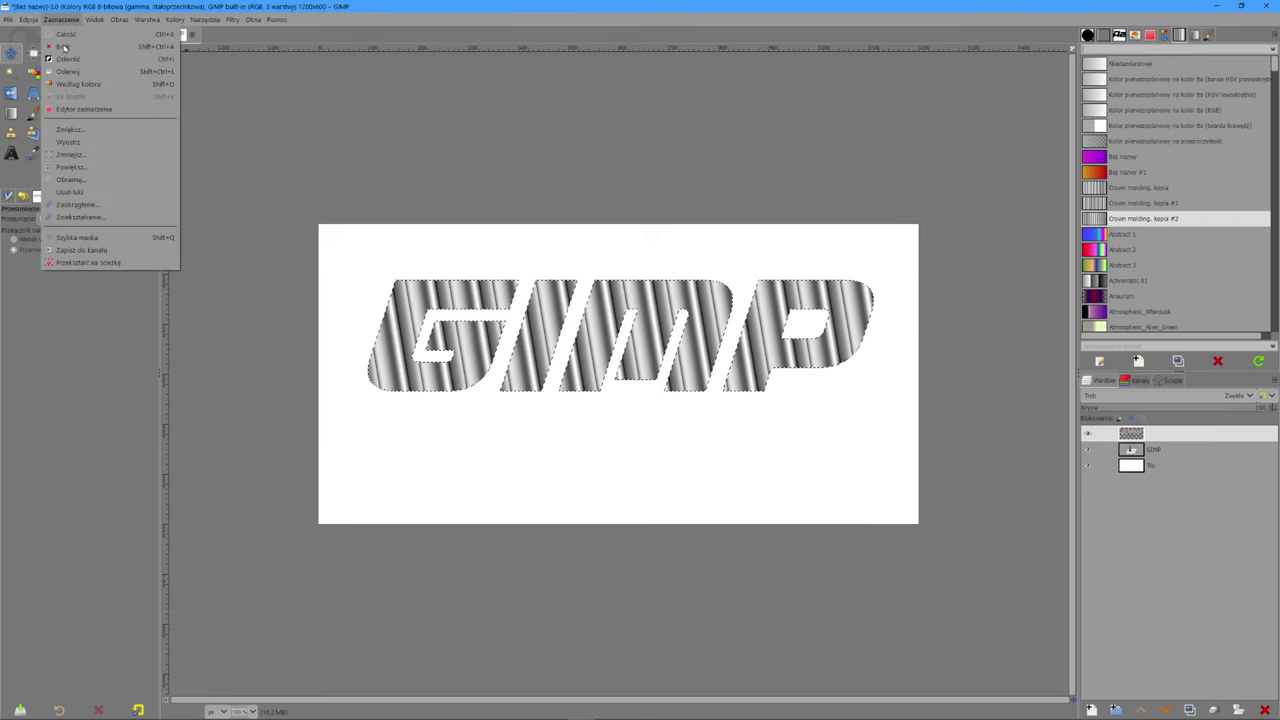
pyautogui.click(70, 155)
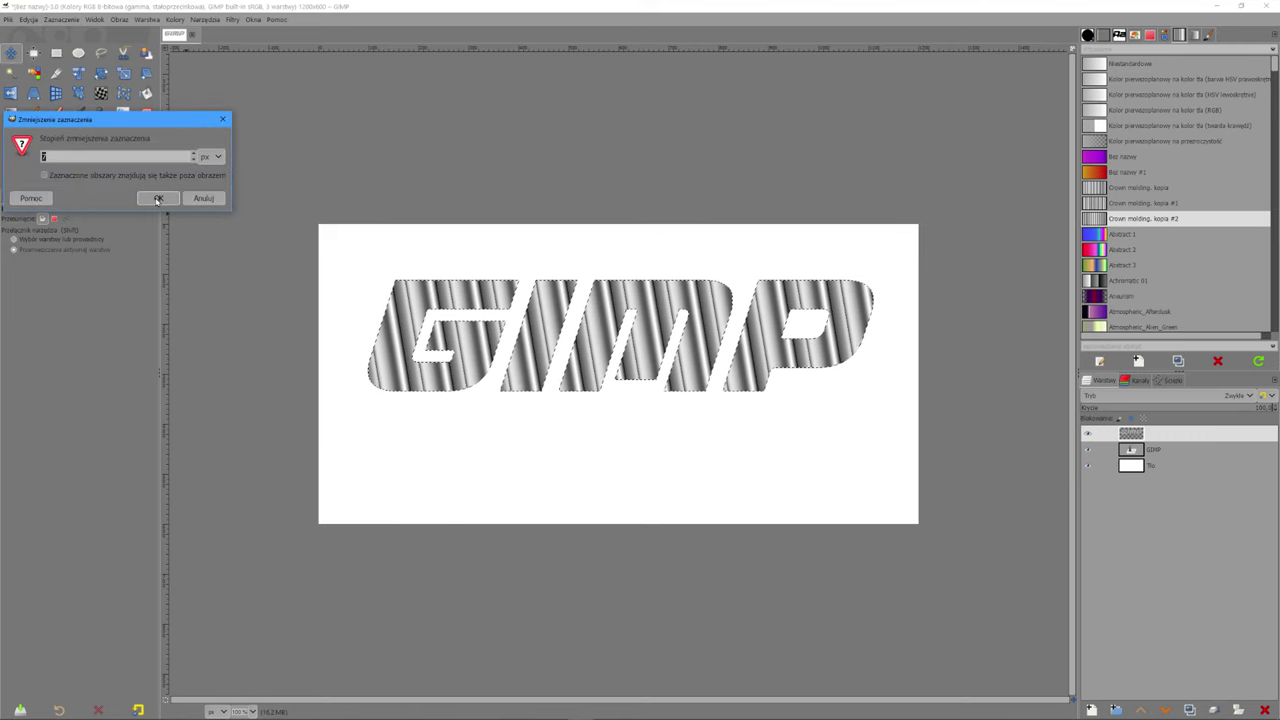
pyautogui.click(158, 199)
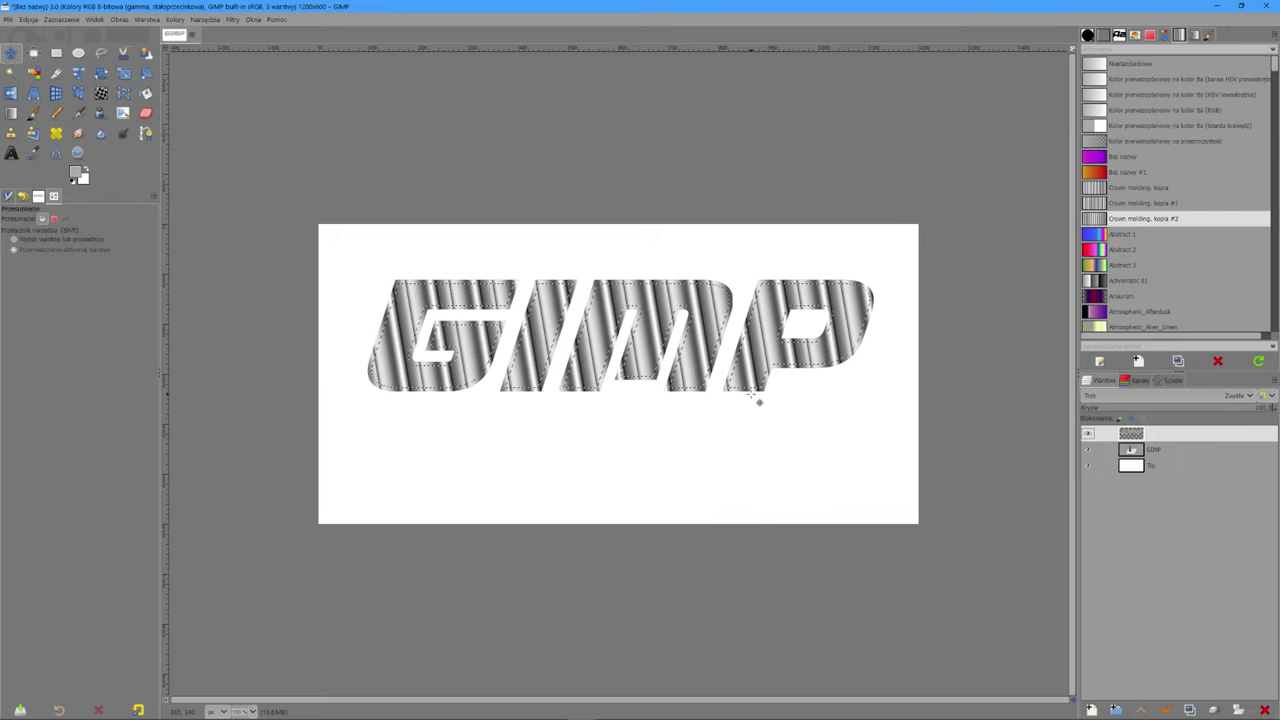
pyautogui.press('Delete')
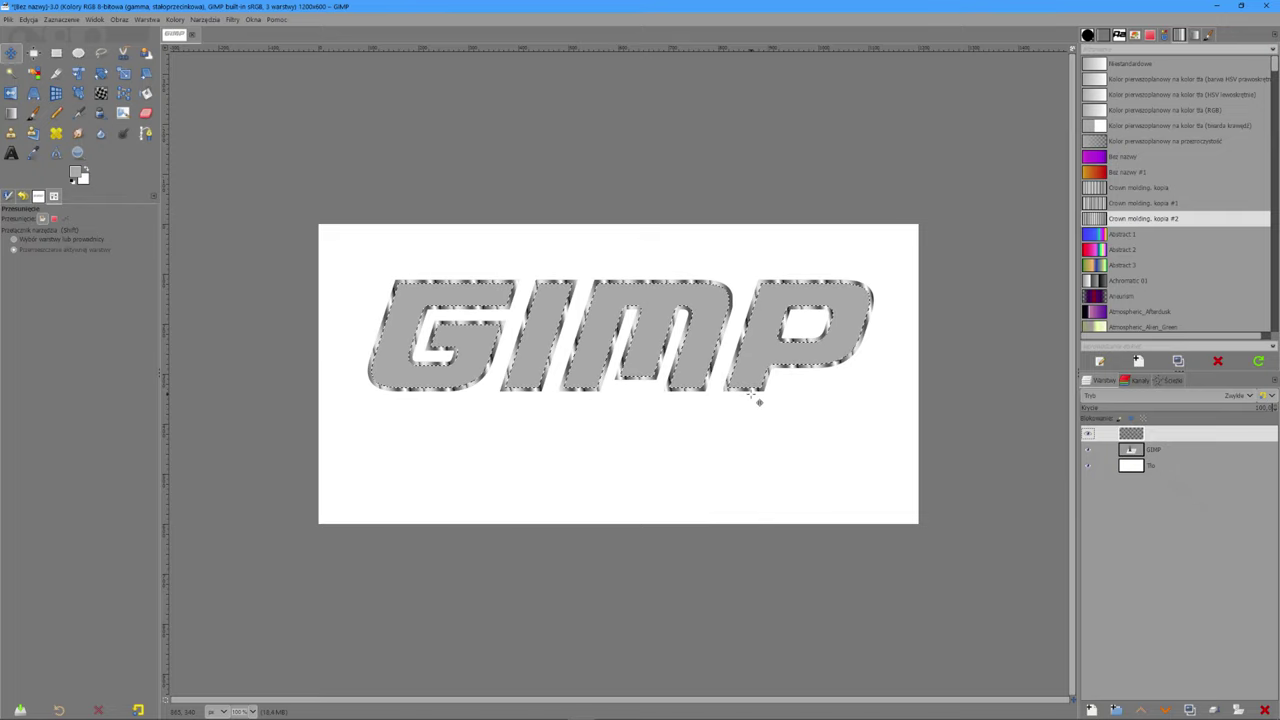
pyautogui.hotkey('ctrl', 'shift', 'a')
# Step: Zoom in and toggle the metallic rim layer to compare the letters with and without it
pyautogui.keyDown('ctrl'); pyautogui.scroll(1, 511, 450); pyautogui.keyUp('ctrl')
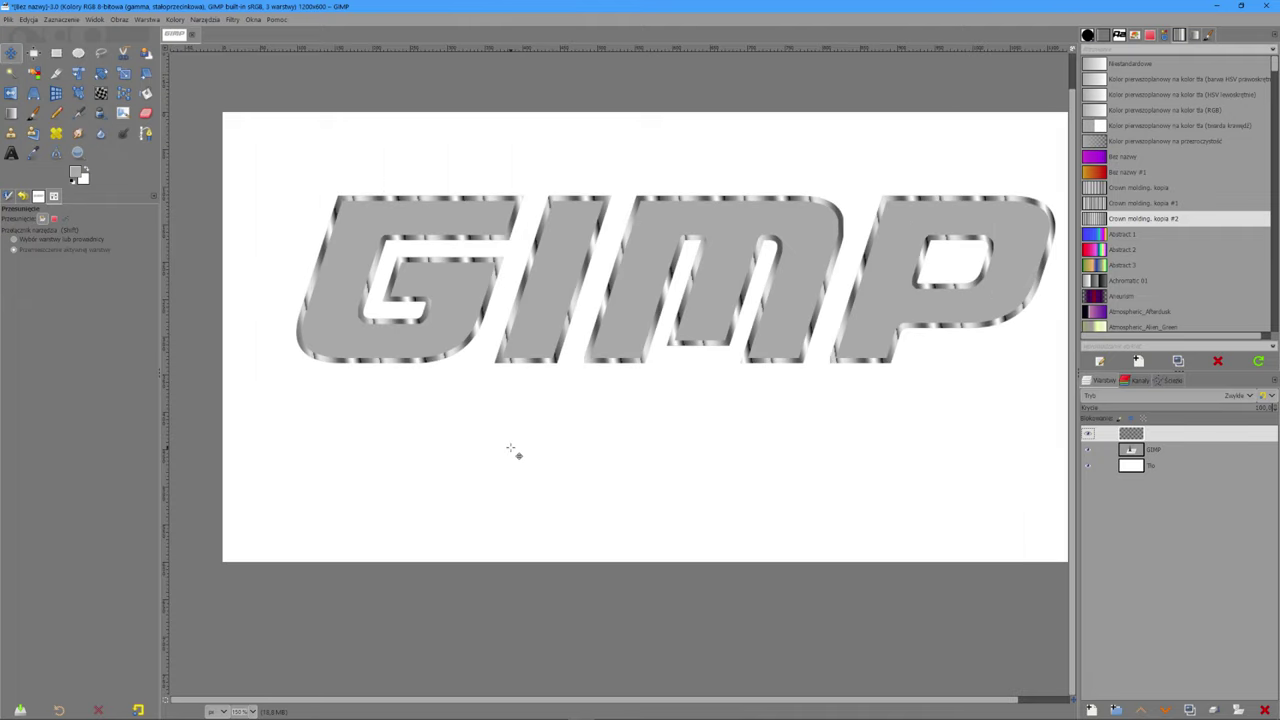
pyautogui.hotkey('ctrl', 'z')
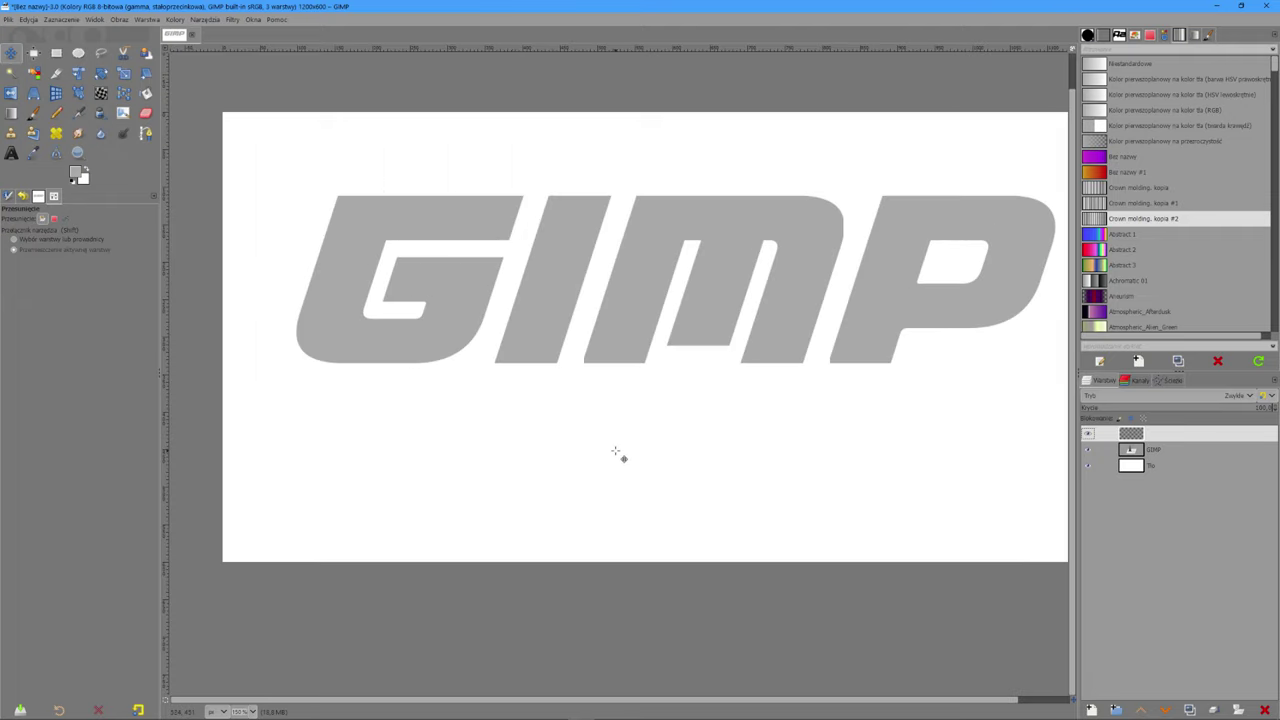
pyautogui.hotkey('ctrl', 'z')
pyautogui.hotkey('ctrl', 'y')
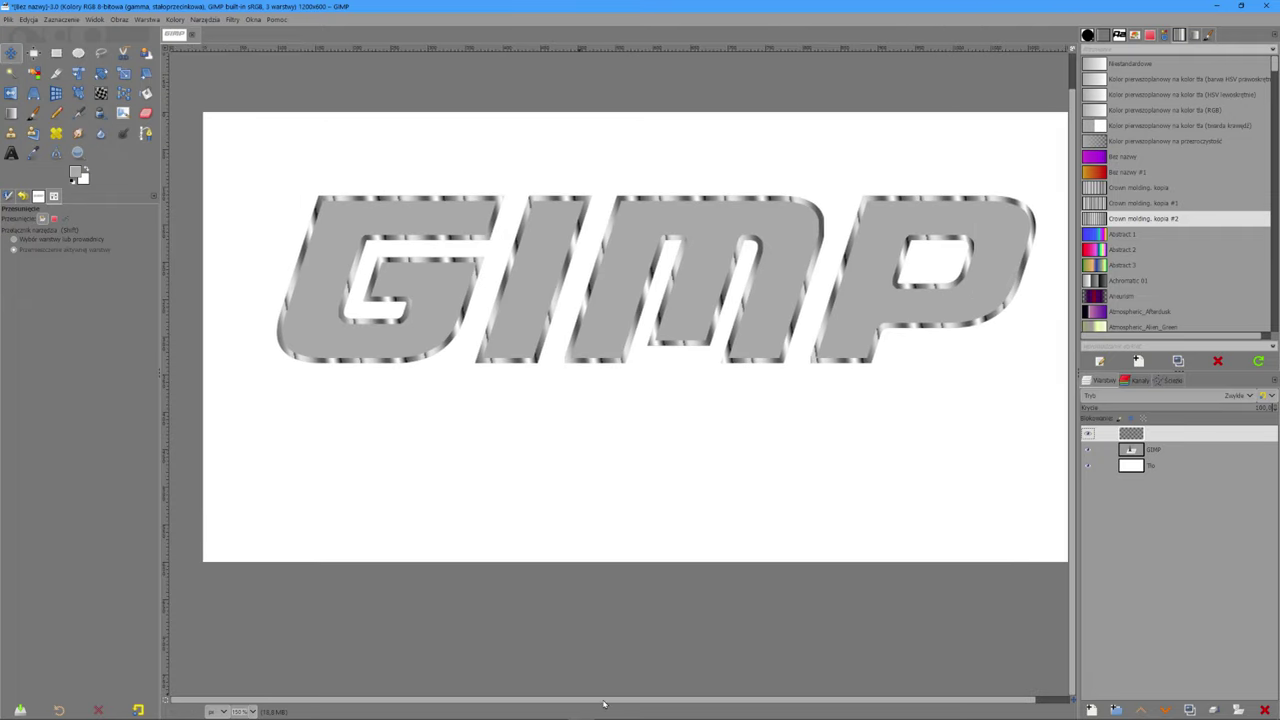
pyautogui.moveTo(603, 704); pyautogui.dragTo(614, 706)
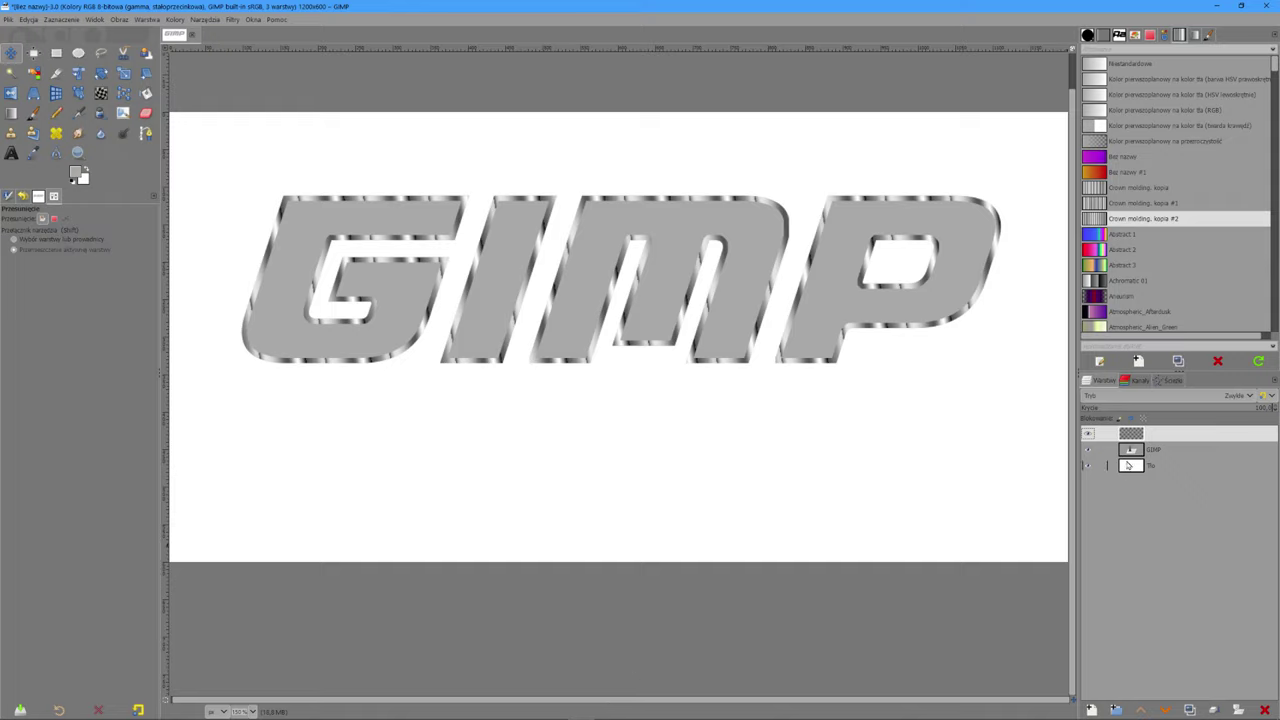
# Step: Rename the metallic rim layer to 'Ramka' in Edit Layer Attributes
pyautogui.moveTo(1108, 432)
pyautogui.rightClick(1162, 437)
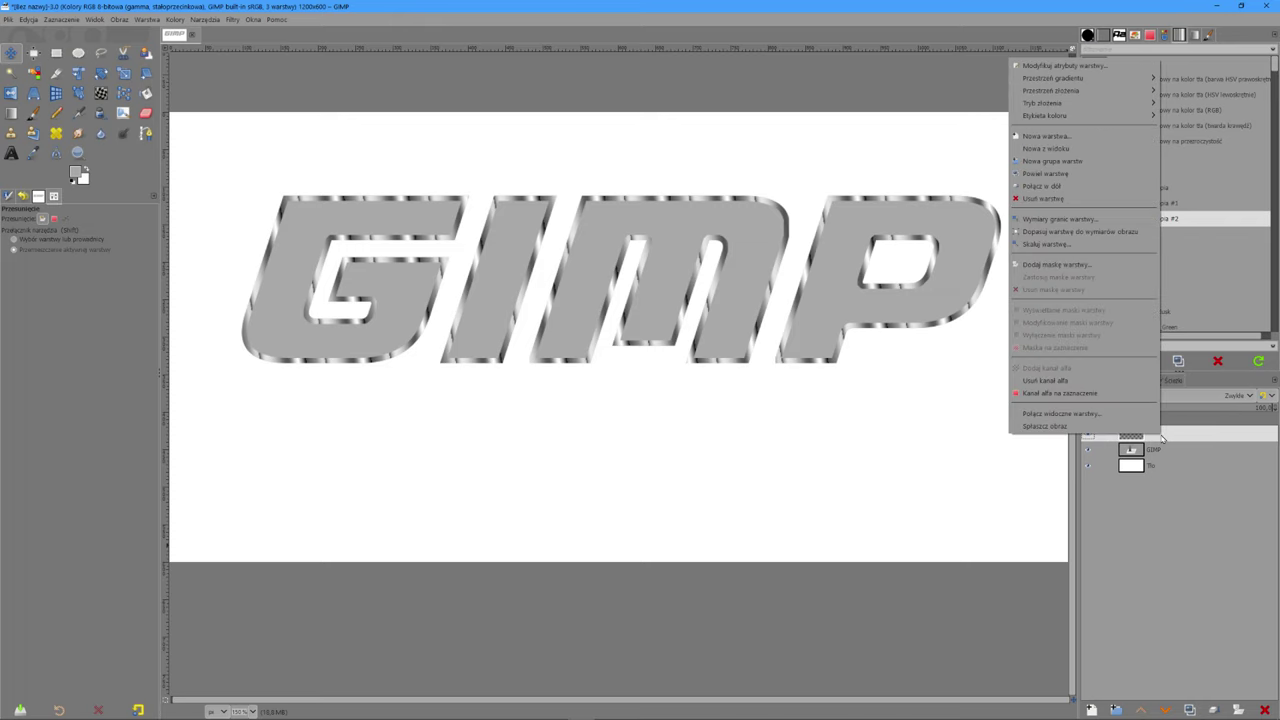
pyautogui.click(1050, 62)
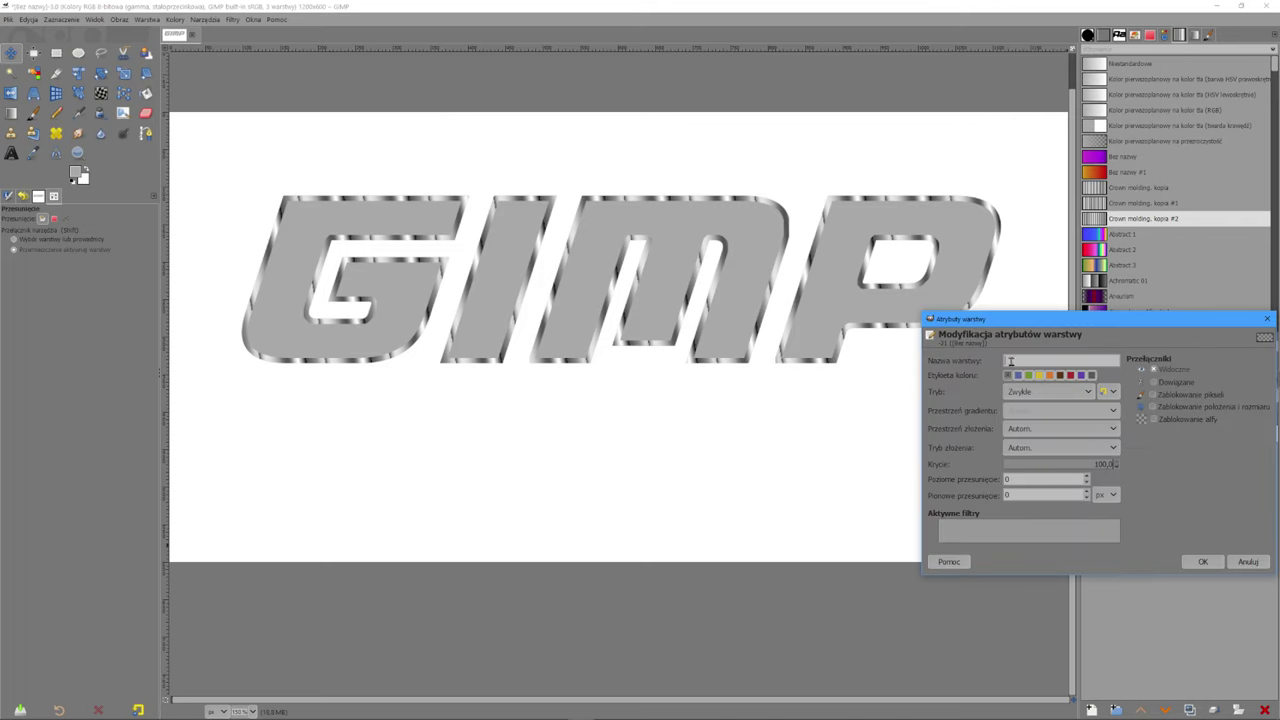
pyautogui.write('r')
pyautogui.write('AMKA')
pyautogui.press('BackSpace')
pyautogui.press('BackSpace')
pyautogui.press('BackSpace')
pyautogui.write('Ramka')
pyautogui.press('Return')
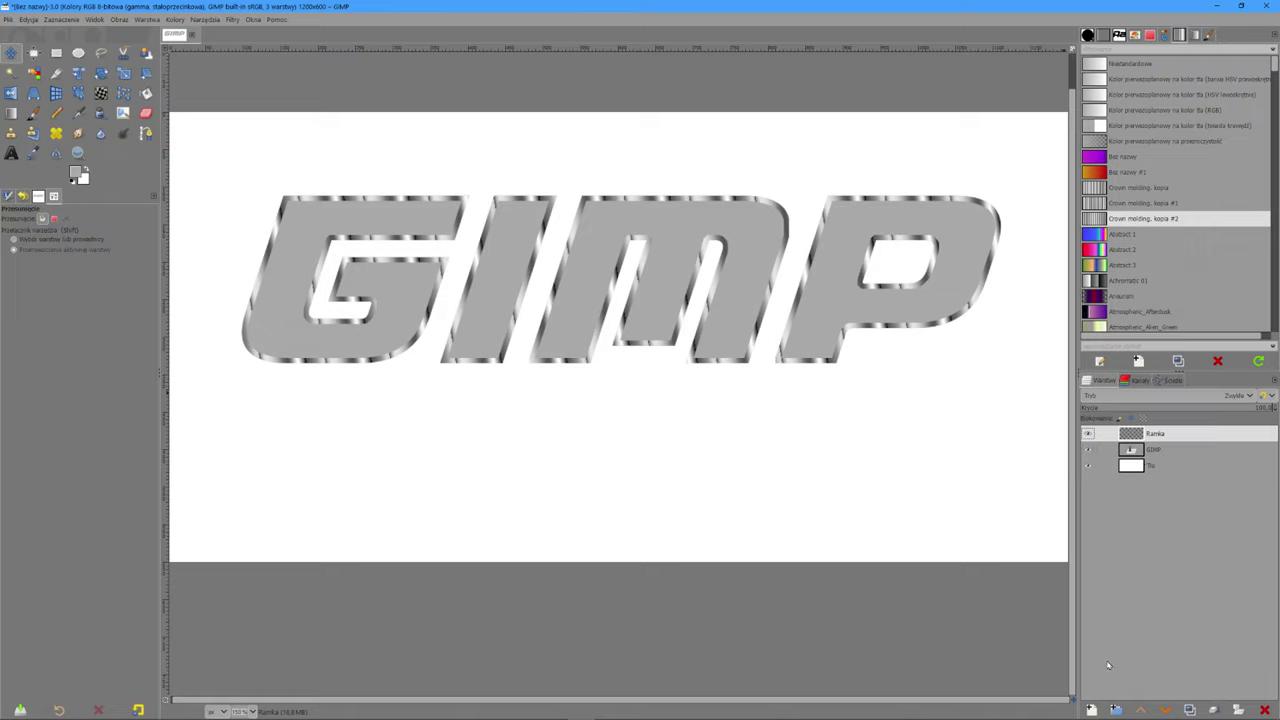
# Step: Add a transparent layer and draw a trial light grey vertical line, then undo it
pyautogui.click(1091, 709)
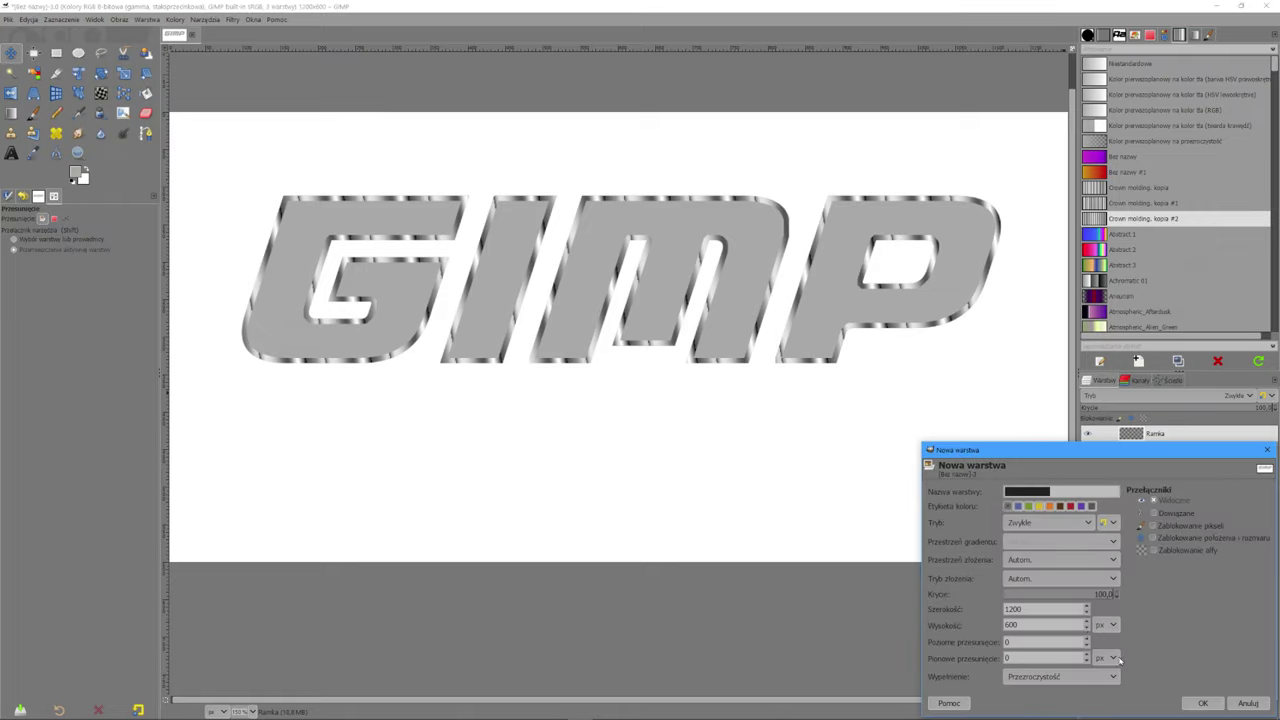
pyautogui.click(1203, 703)
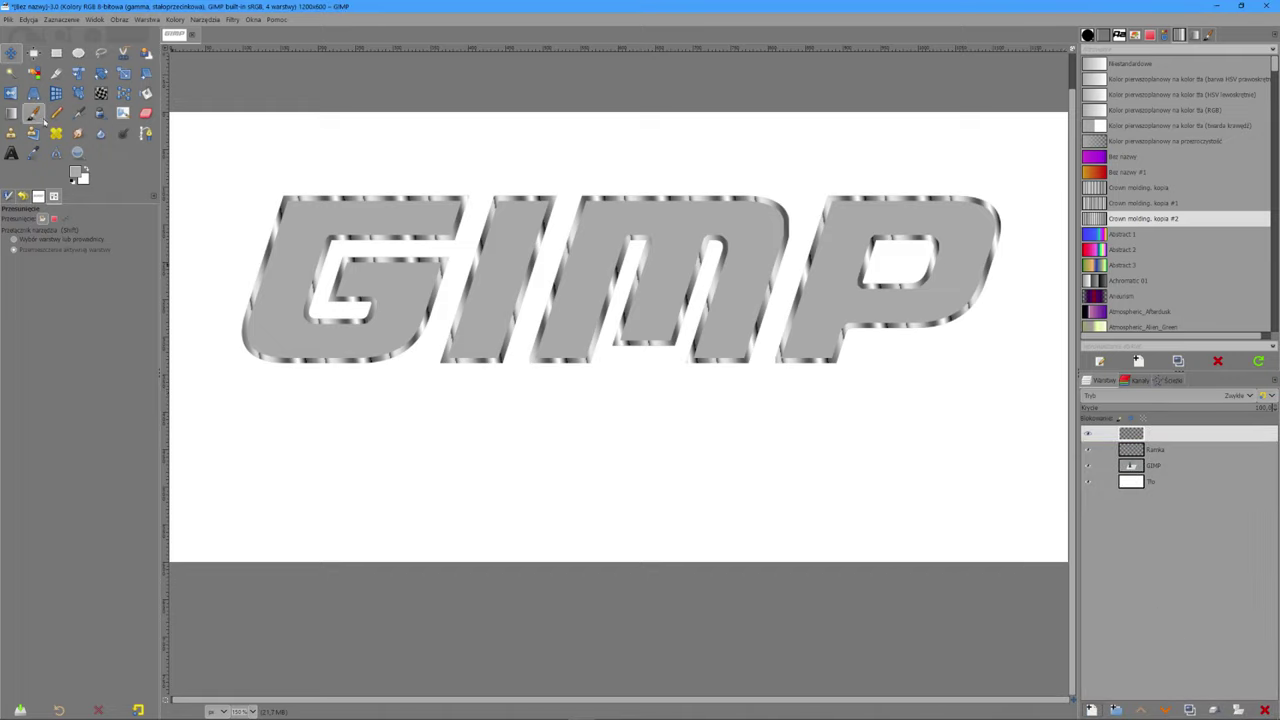
pyautogui.click(55, 115)
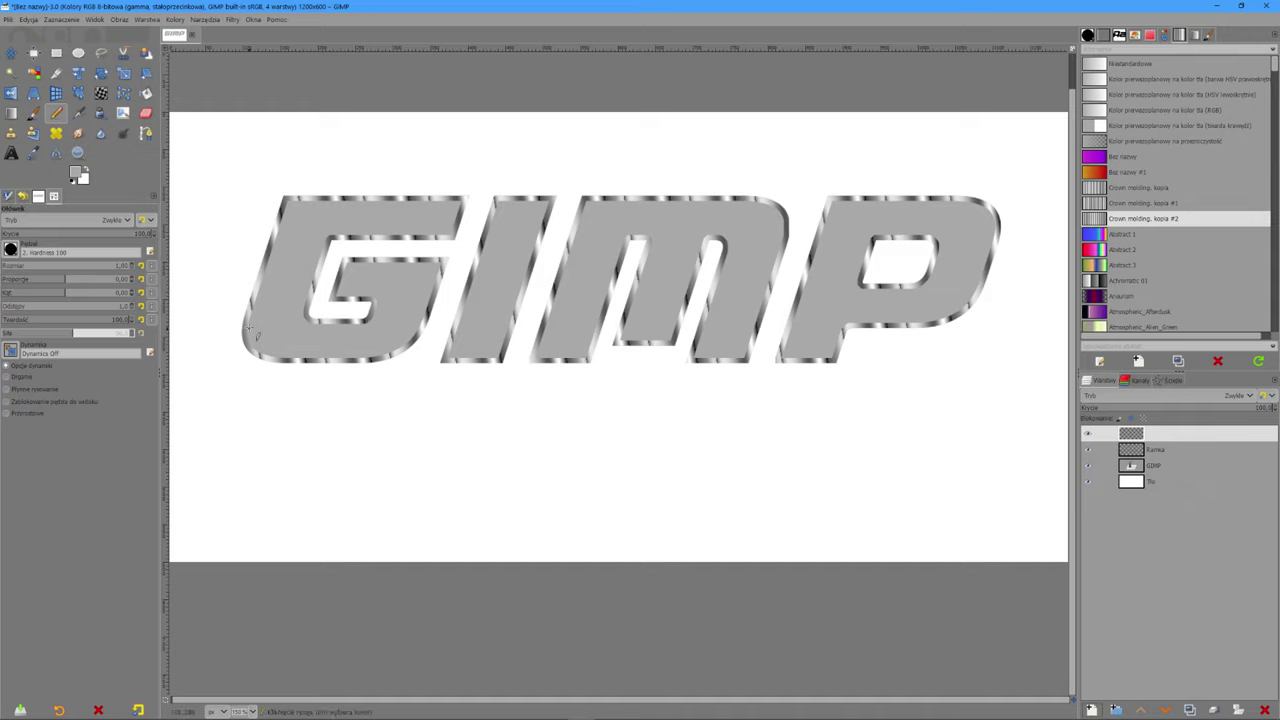
pyautogui.click(225, 176)
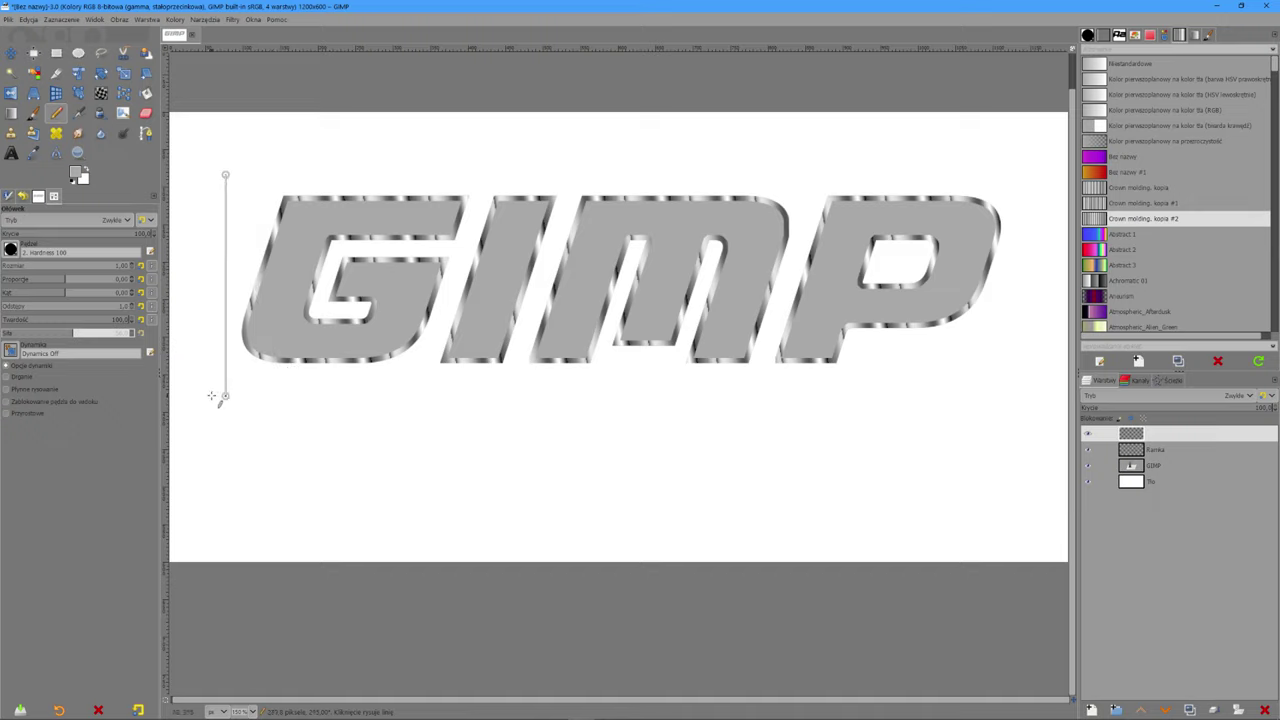
pyautogui.keyDown('ctrl'); pyautogui.keyDown('shift'); pyautogui.click(211, 396); pyautogui.keyUp('shift'); pyautogui.keyUp('ctrl')
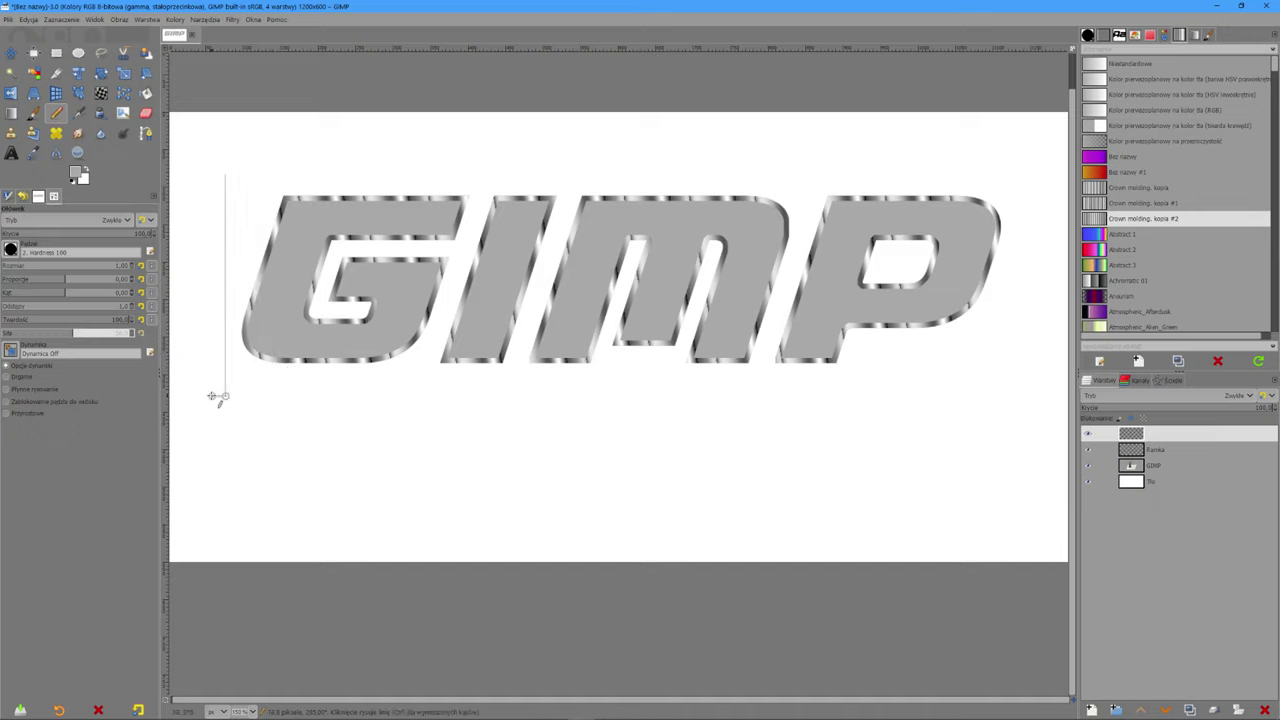
pyautogui.click(333, 421)
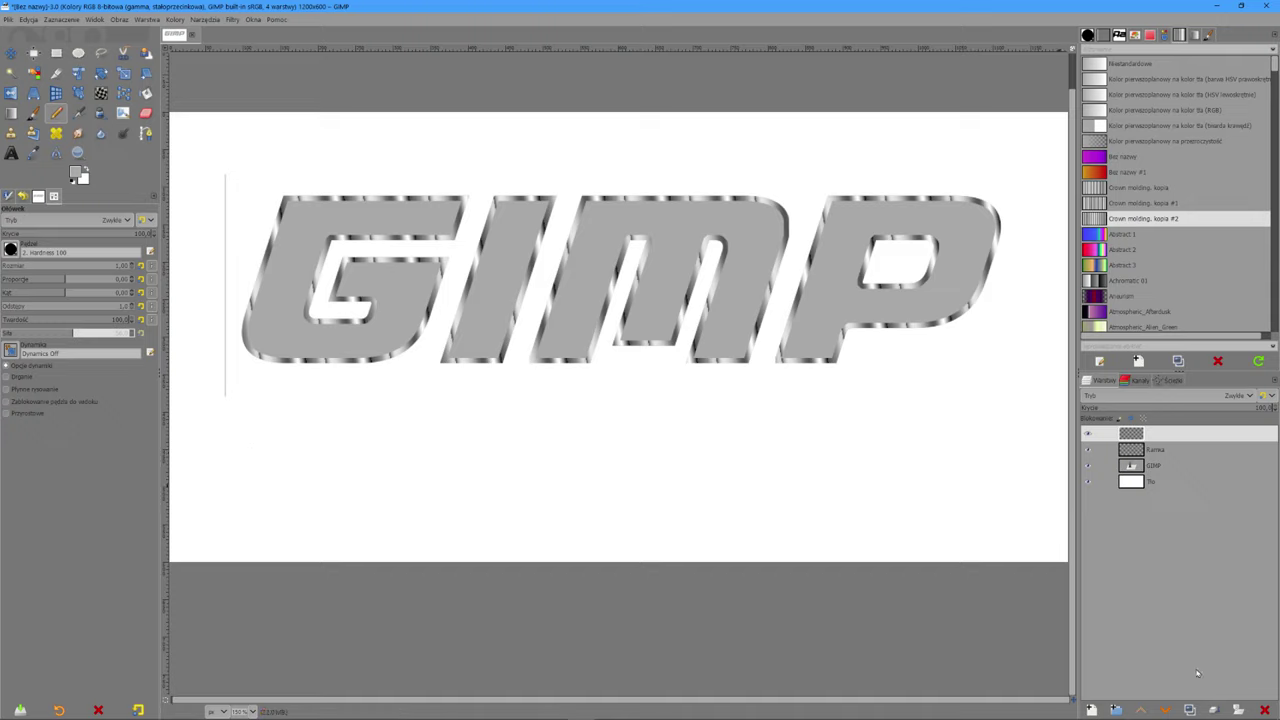
pyautogui.click(1190, 709)
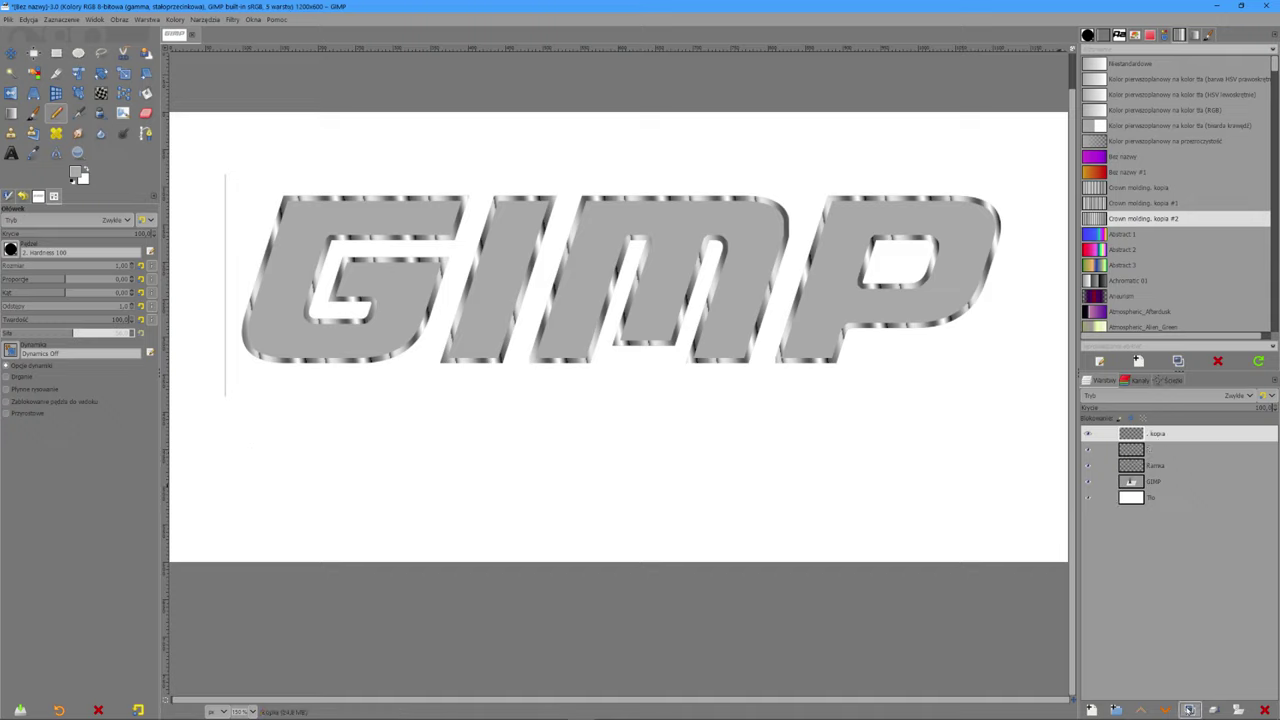
pyautogui.hotkey('ctrl', 'z')
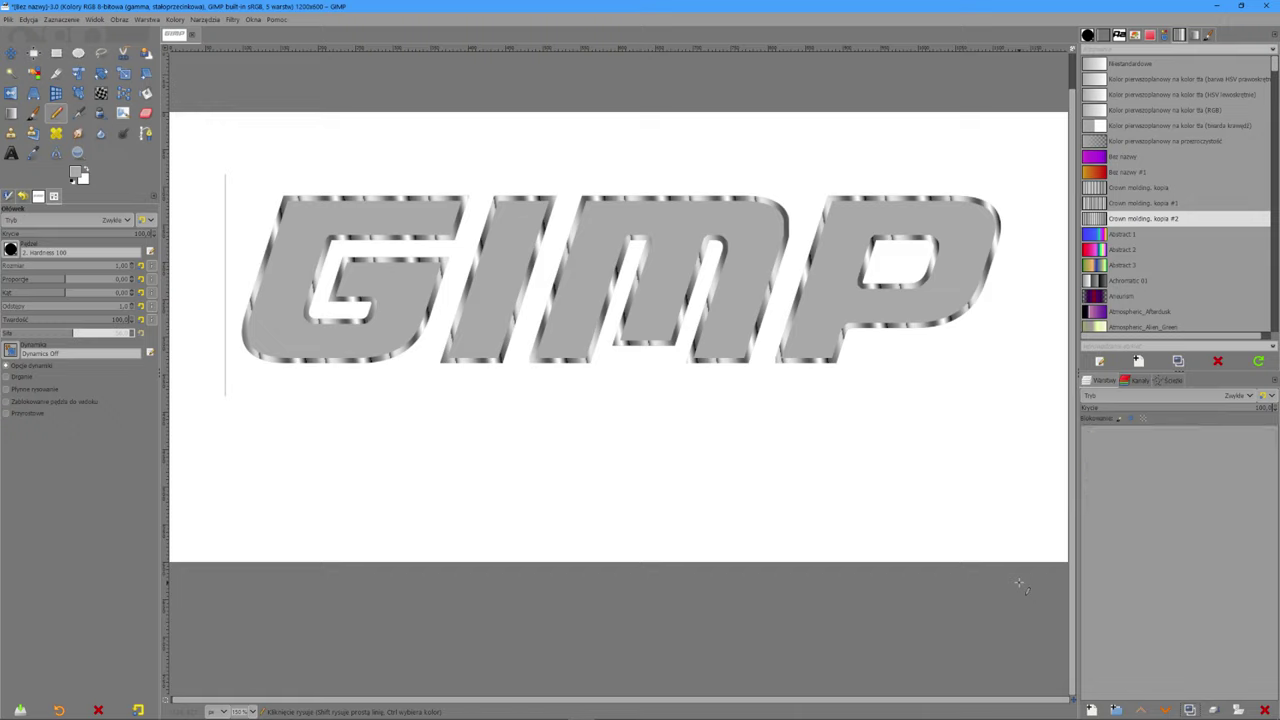
pyautogui.hotkey('ctrl', 'z')
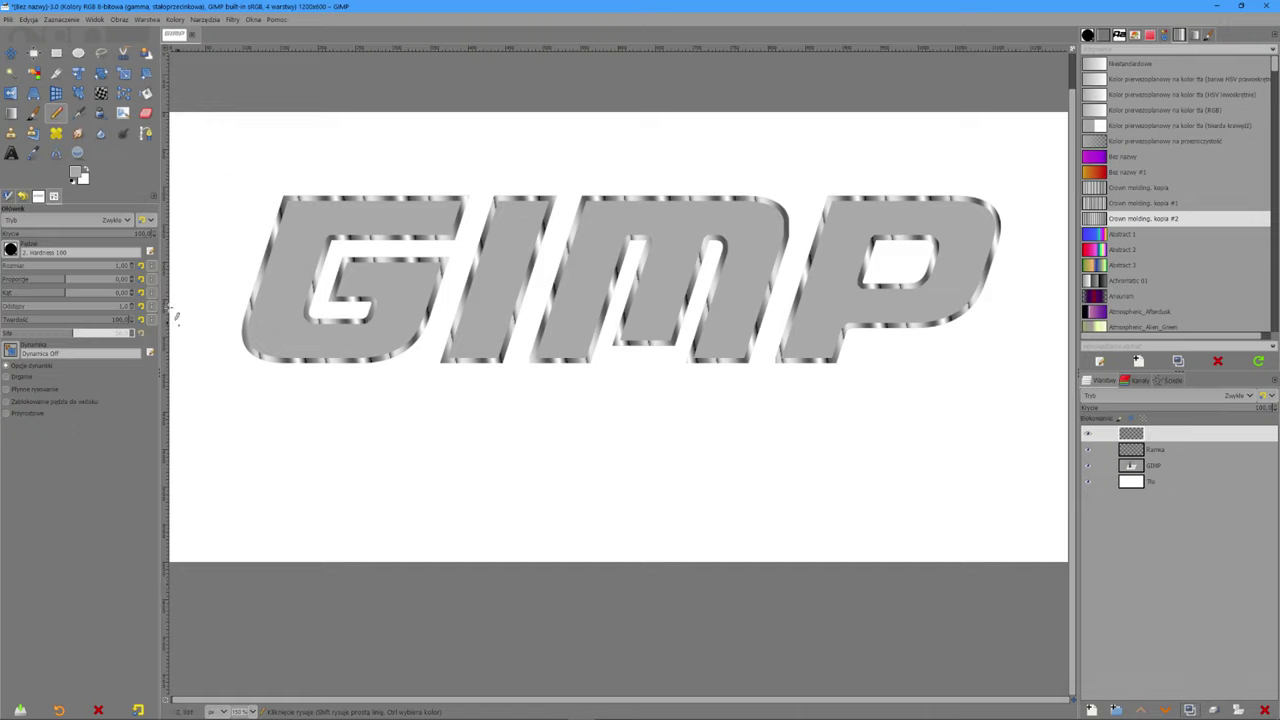
# Step: Set the foreground to 696969 and draw a straight vertical line left of the letters
pyautogui.click(76, 171)
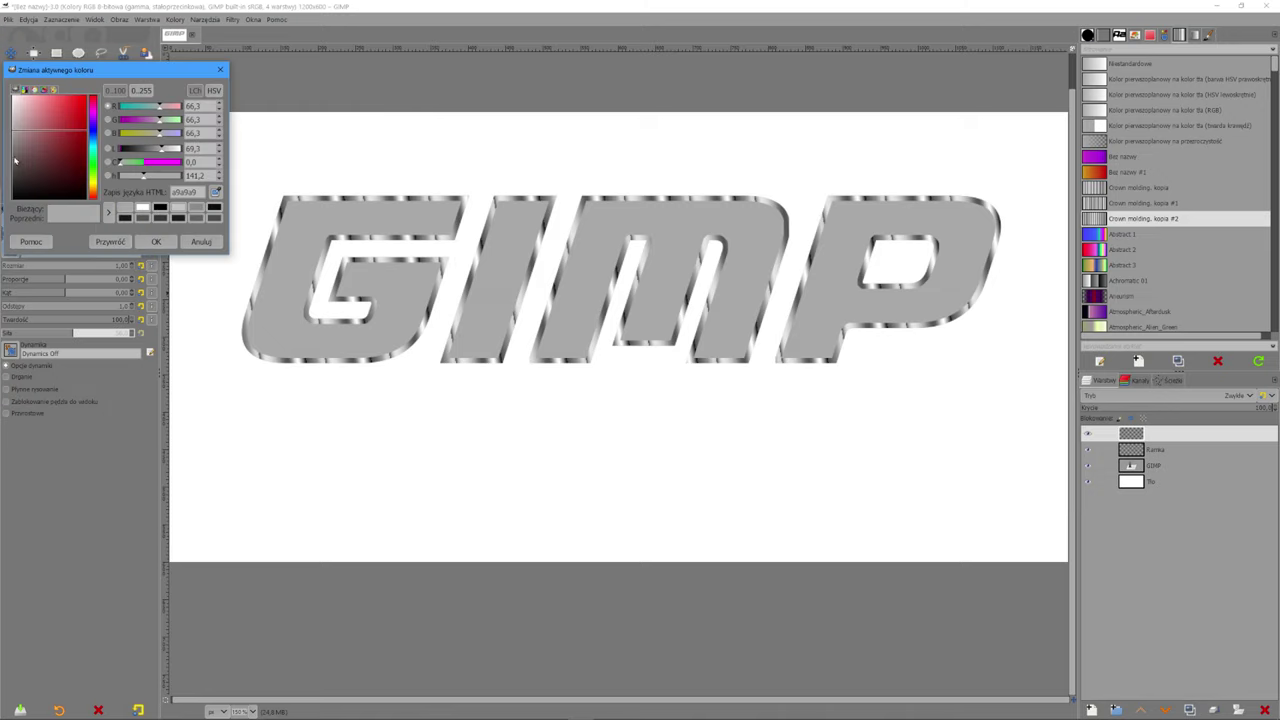
pyautogui.click(15, 160)
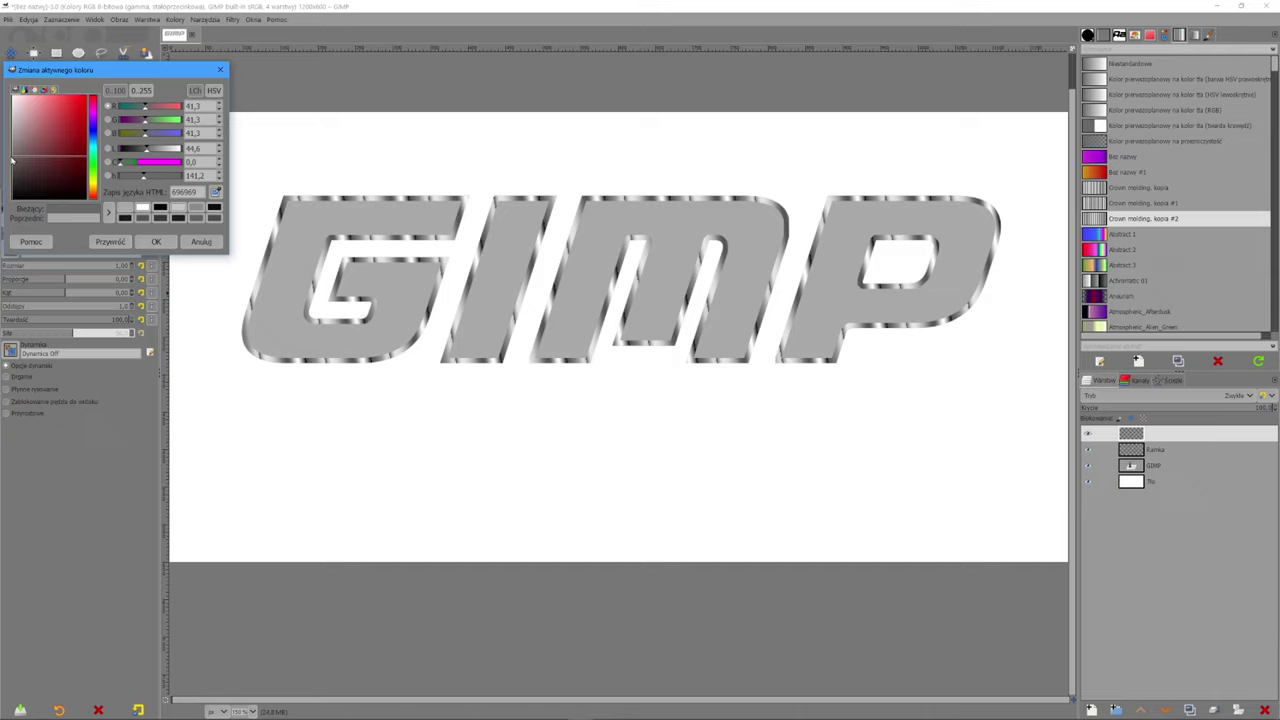
pyautogui.click(156, 241)
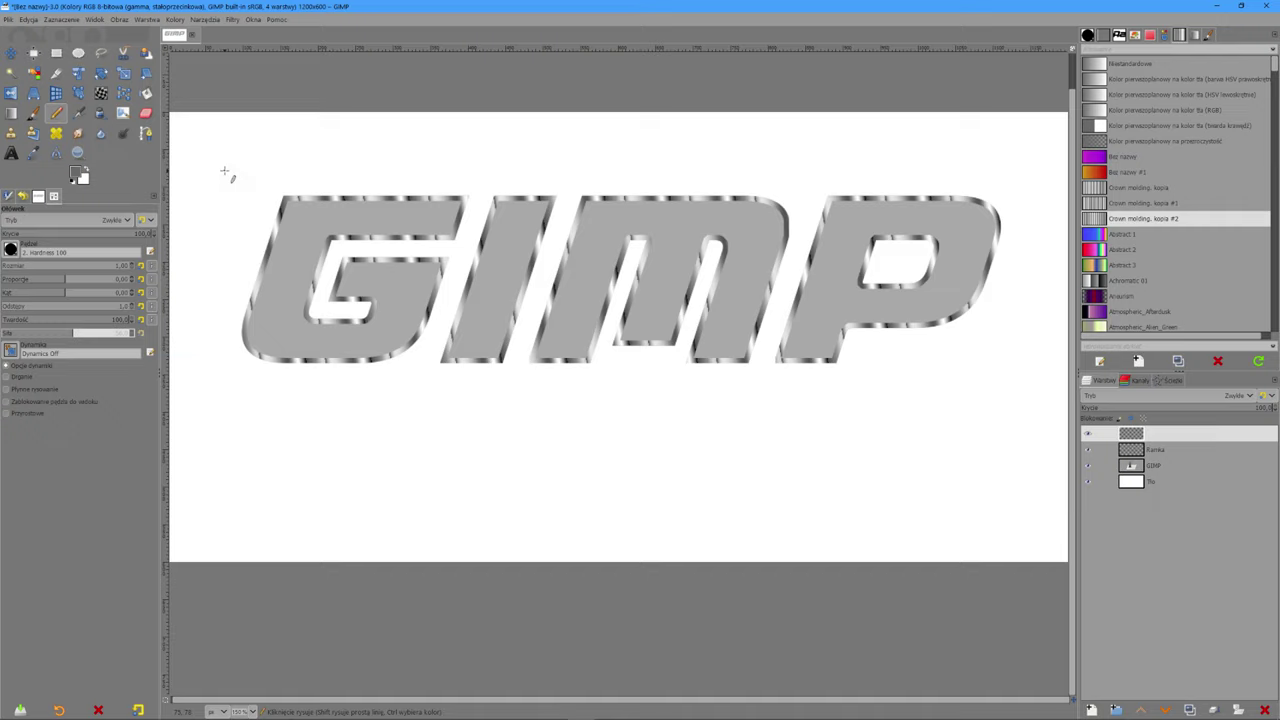
pyautogui.click(224, 172)
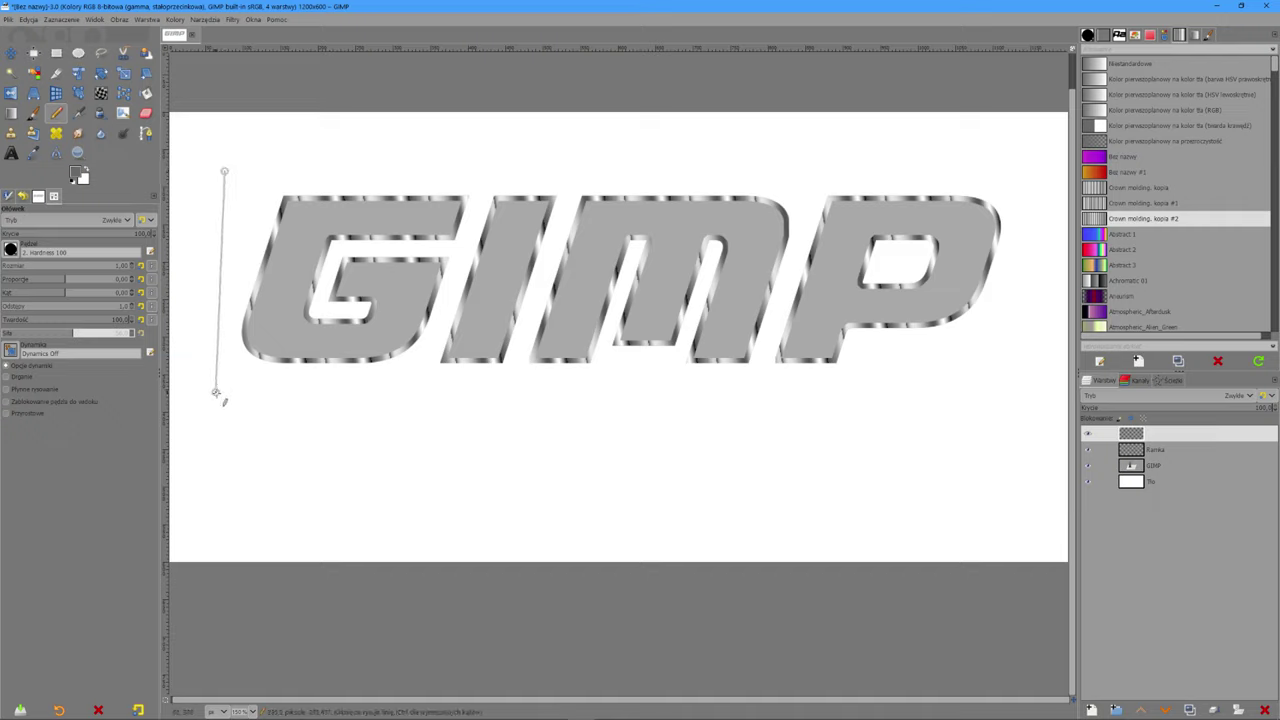
pyautogui.keyDown('shift'); pyautogui.click(225, 393); pyautogui.keyUp('shift')
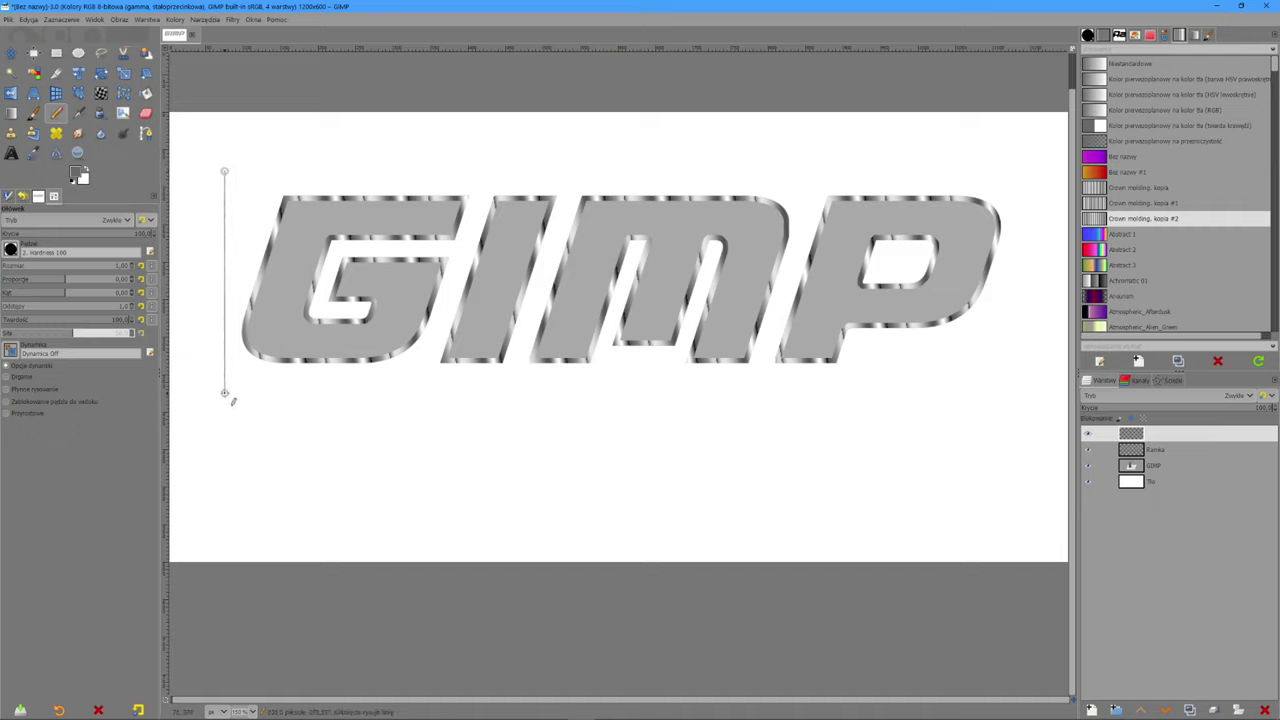
pyautogui.click(11, 53)
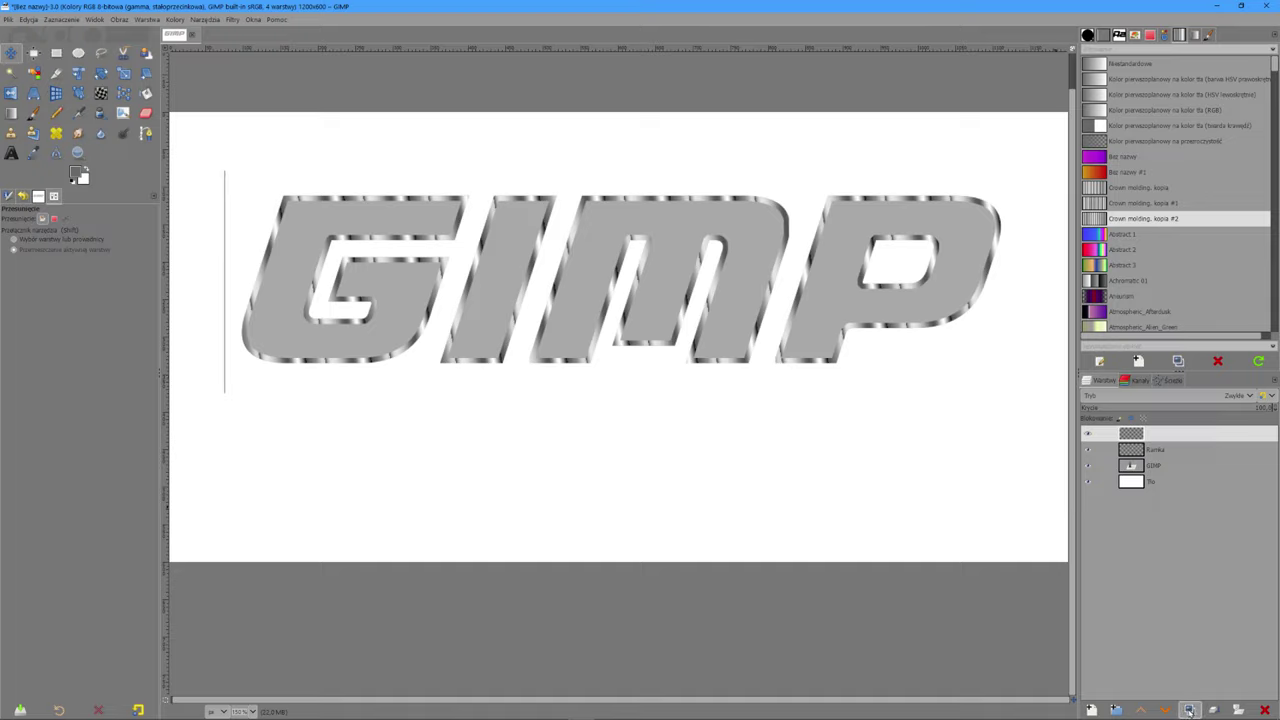
# Step: Duplicate the line twice, shifting each copy right and merging it down into the stripe layer
pyautogui.click(1189, 710)
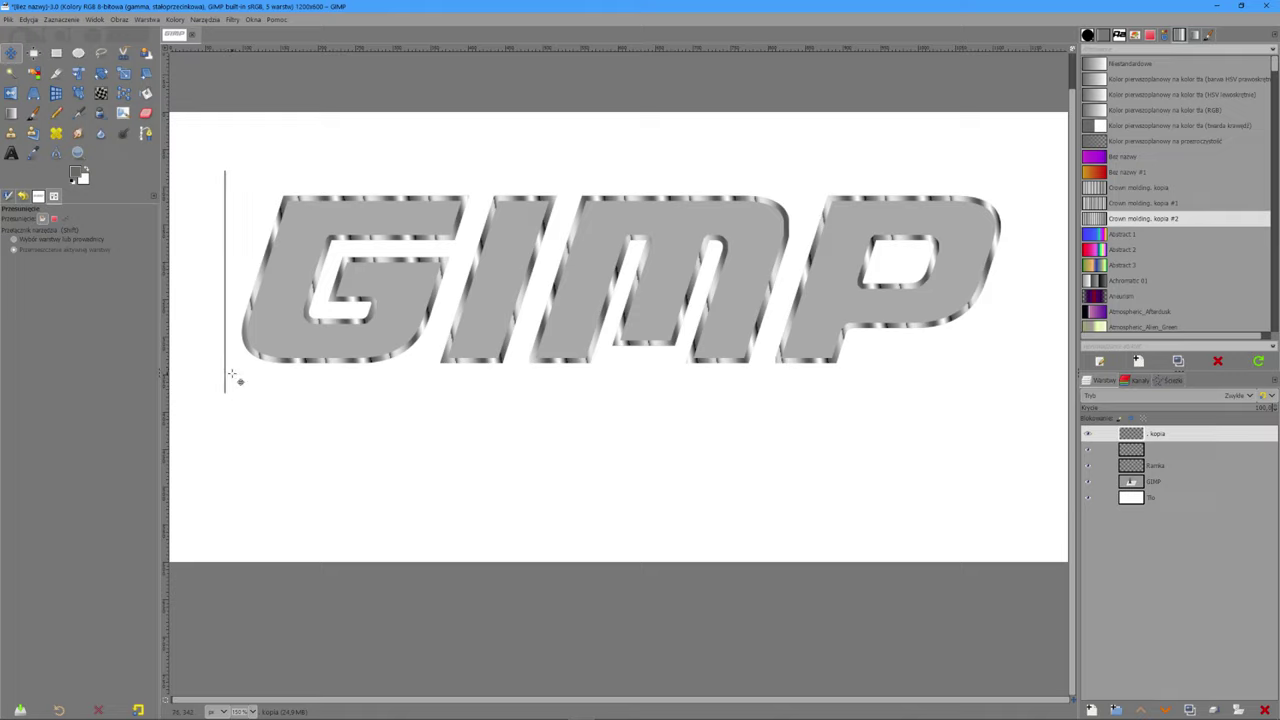
pyautogui.press('Right')
pyautogui.press('Right')
pyautogui.press('Right')
pyautogui.press('Right')
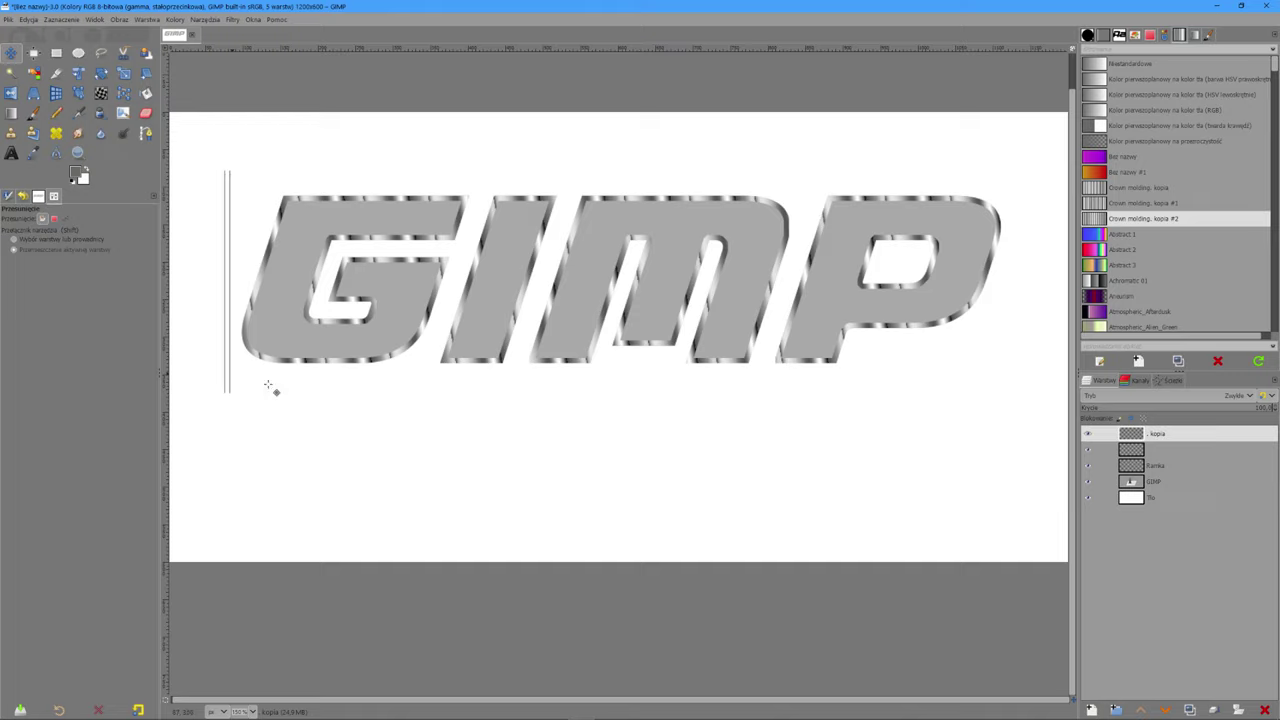
pyautogui.rightClick(1172, 433)
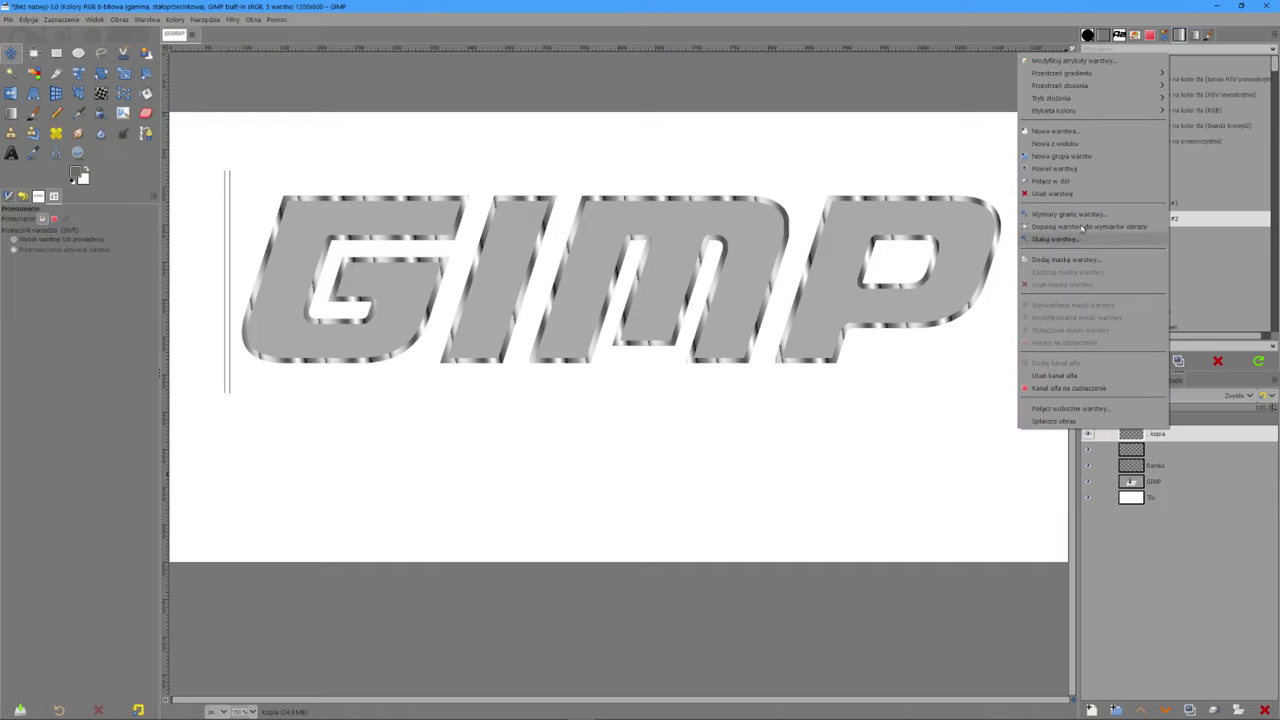
pyautogui.click(1050, 181)
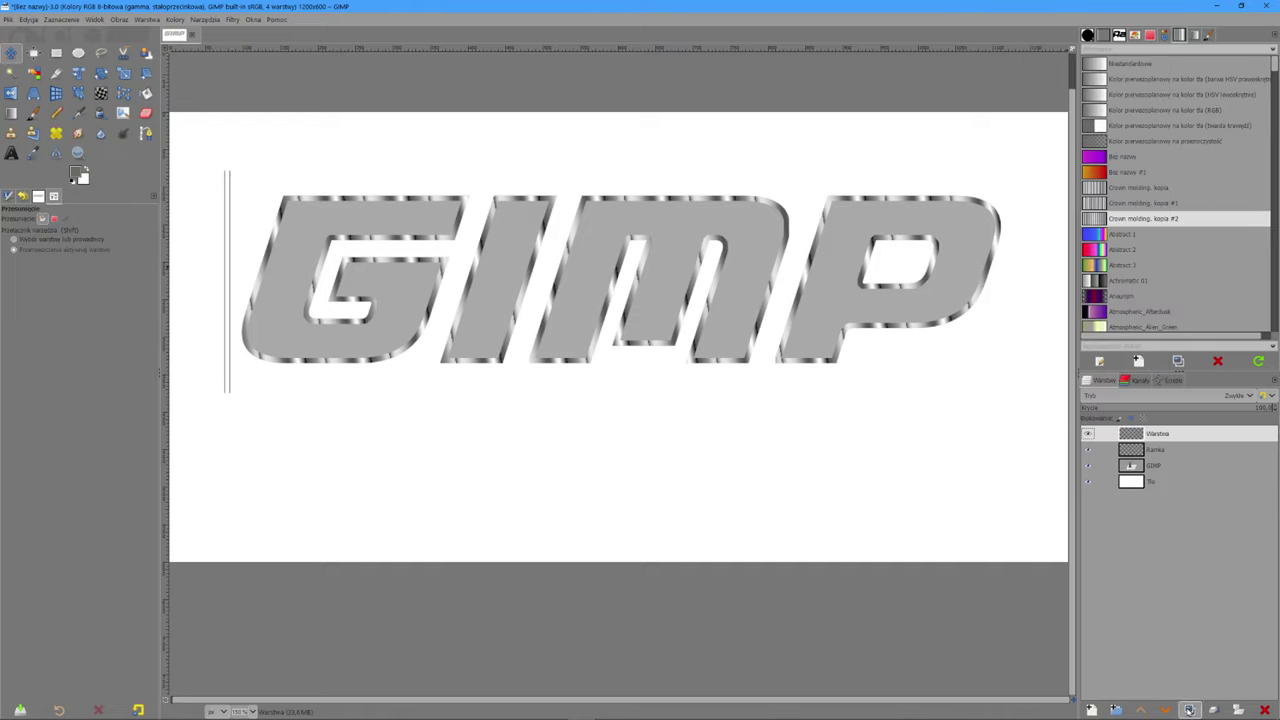
pyautogui.click(1189, 709)
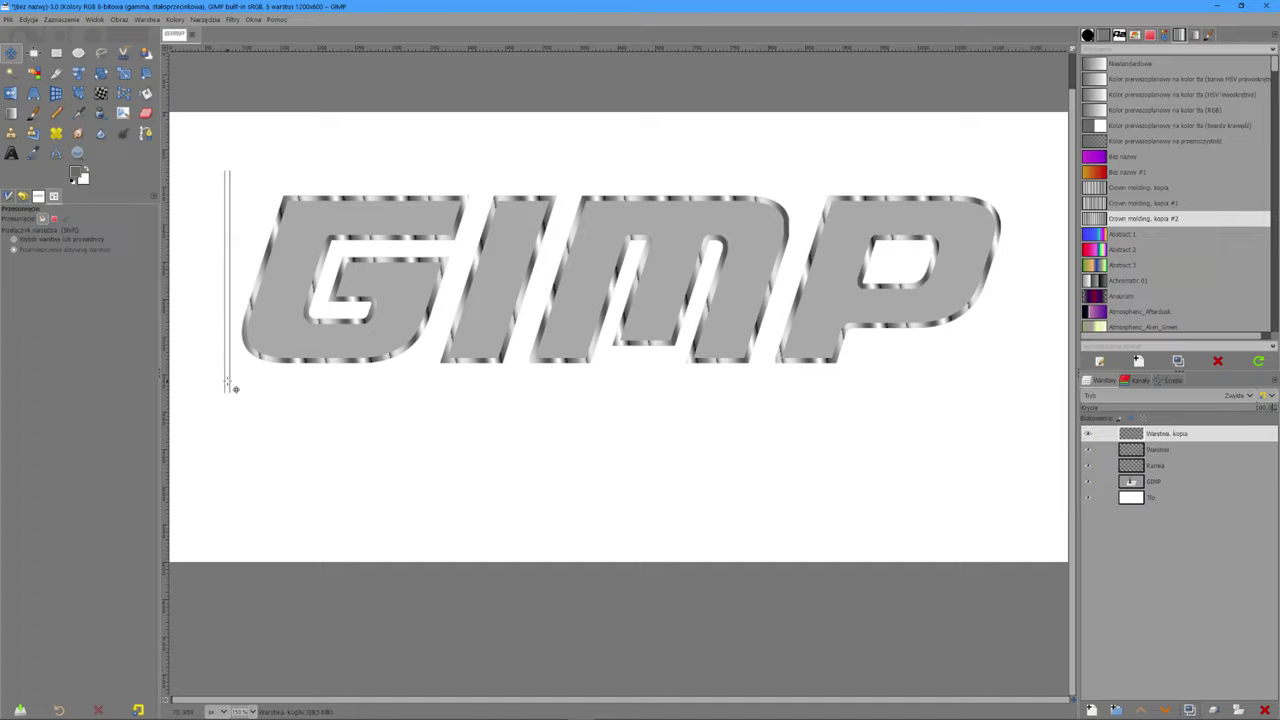
pyautogui.press('Right')
pyautogui.press('Right')
pyautogui.press('Right')
pyautogui.press('Right')
pyautogui.press('Right')
pyautogui.press('Right')
pyautogui.press('Right')
pyautogui.press('Right')
pyautogui.press('Right')
pyautogui.press('Right')
pyautogui.press('Right')
pyautogui.press('Right')
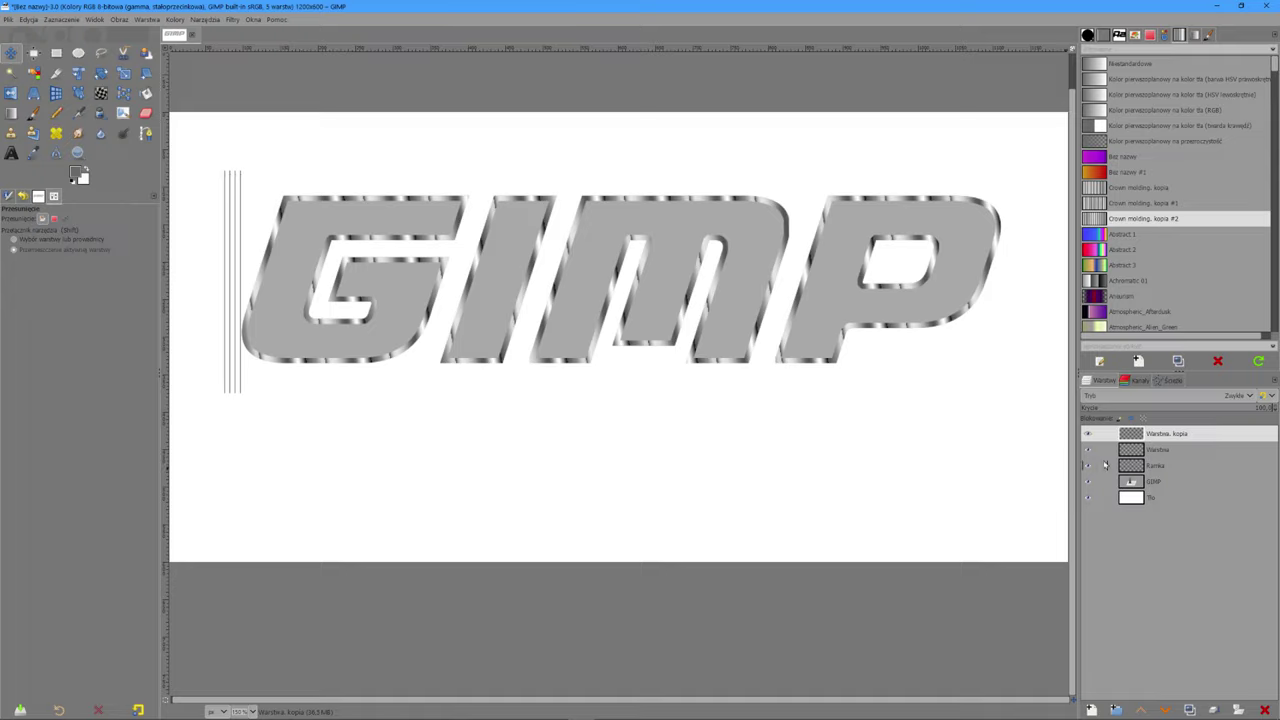
pyautogui.rightClick(1152, 441)
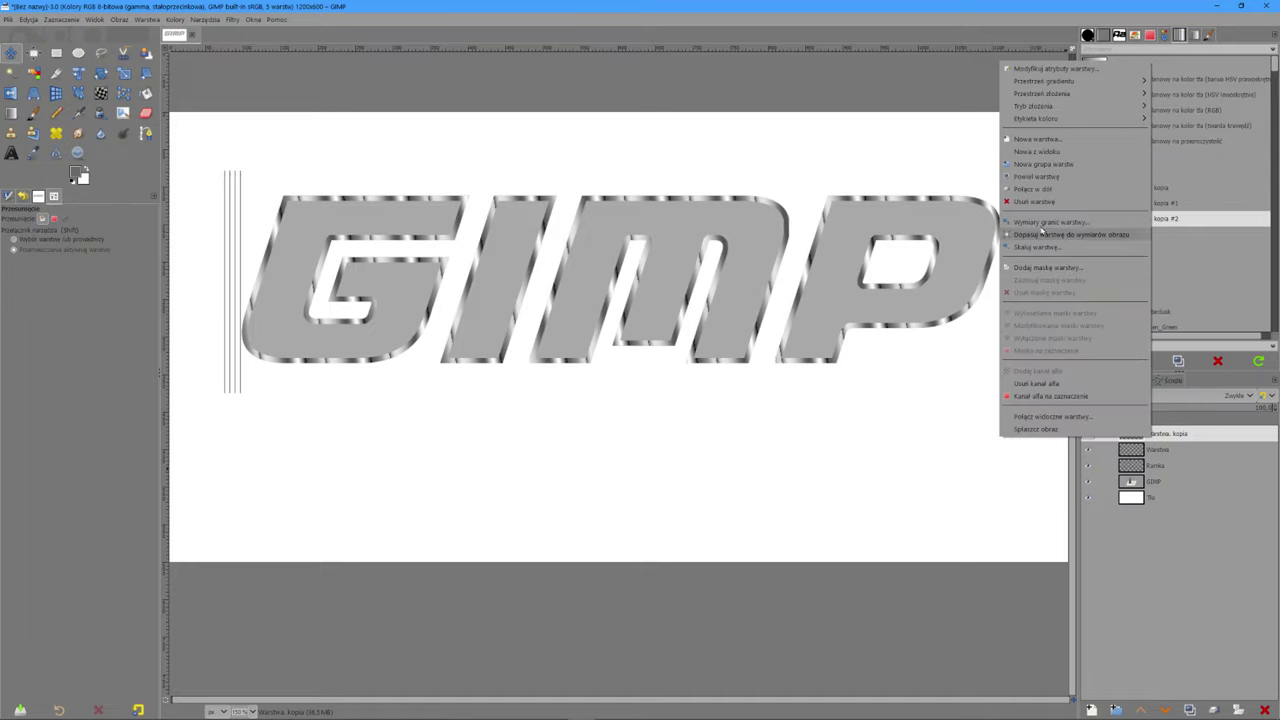
pyautogui.click(1026, 192)
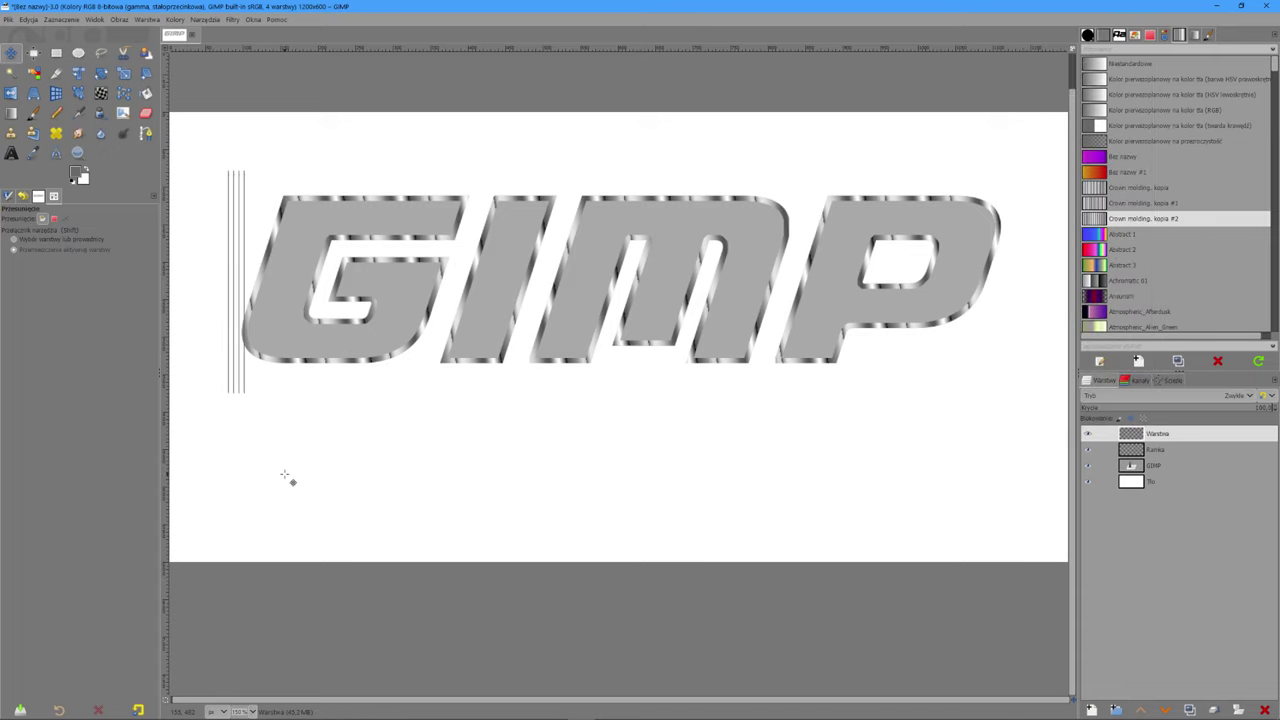
# Step: Nudge the stripes left, then duplicate the stripe layer and shift the copy four steps right
pyautogui.press('Left')
pyautogui.press('Left')
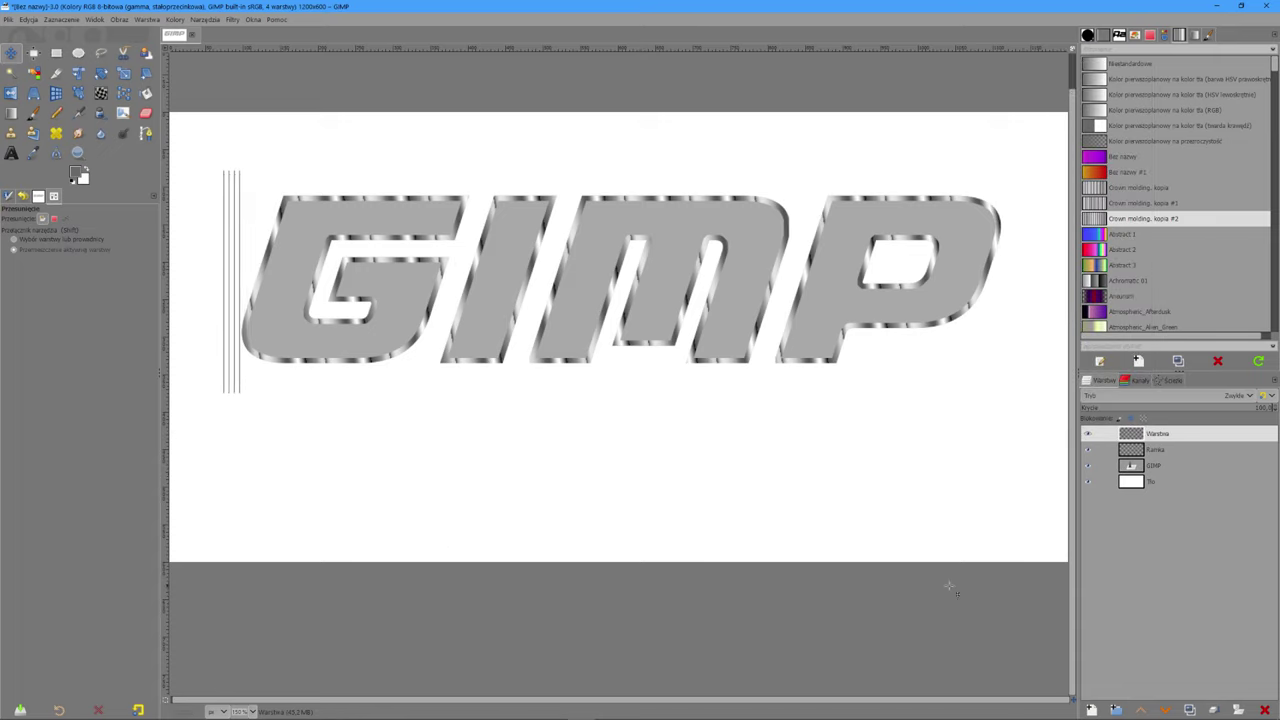
pyautogui.click(1189, 709)
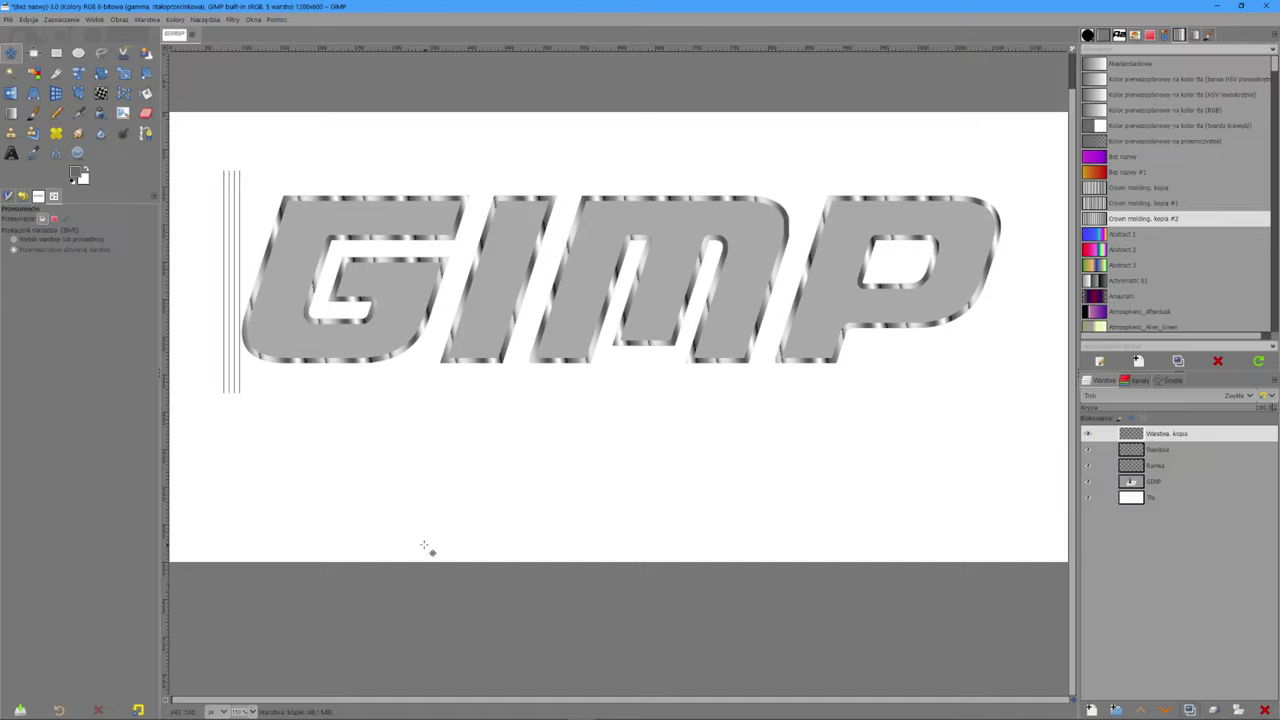
pyautogui.press('Right')
pyautogui.press('Right')
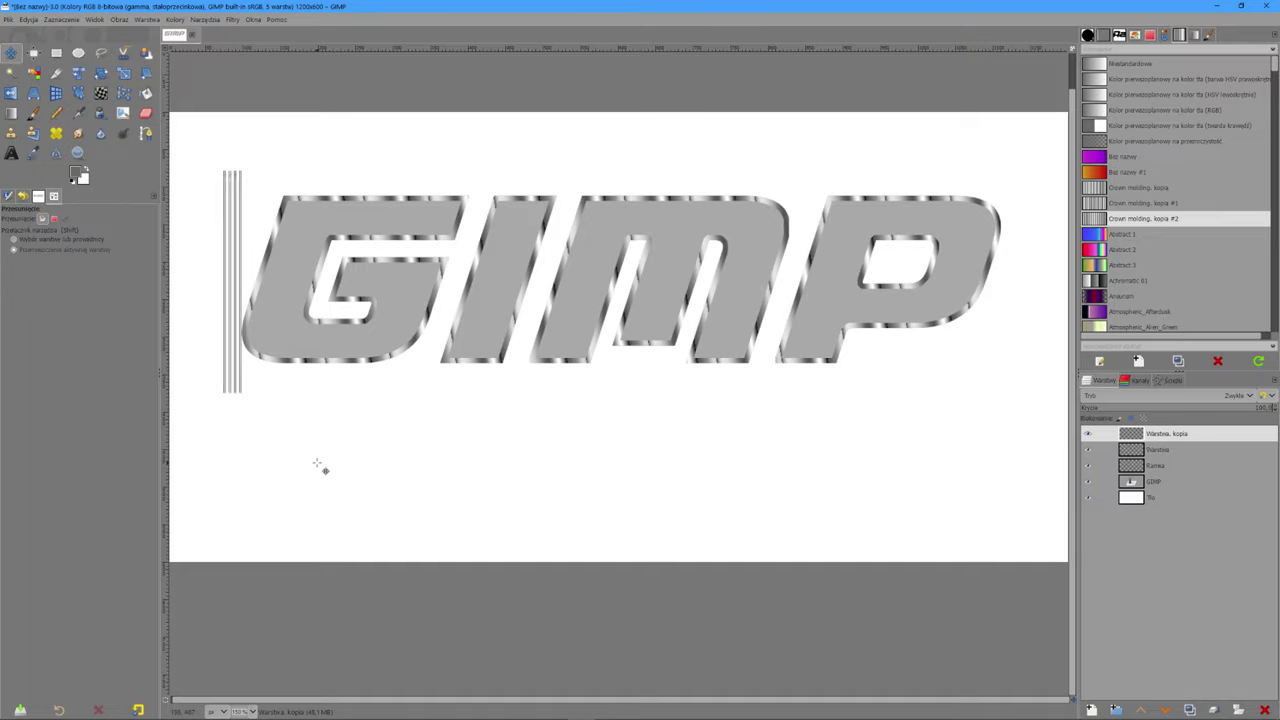
pyautogui.press('Right')
pyautogui.press('Right')
pyautogui.press('Right')
pyautogui.press('Right')
pyautogui.press('Right')
pyautogui.press('Right')
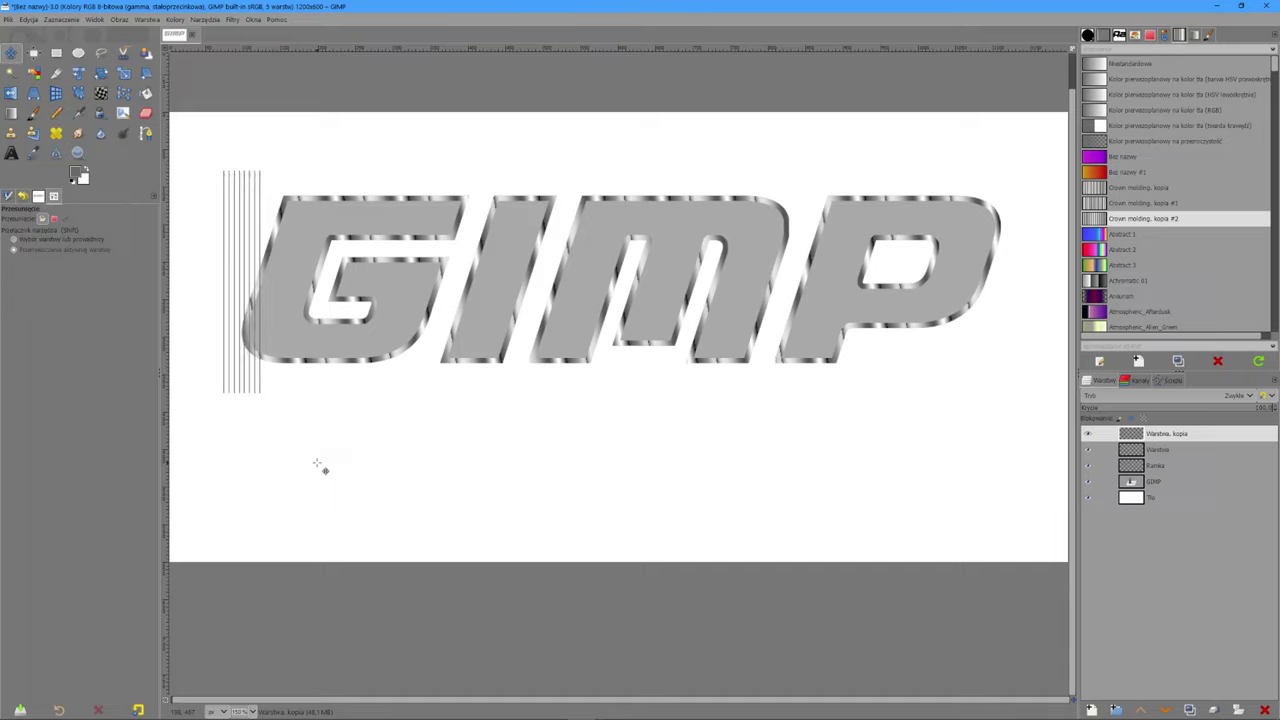
pyautogui.press('Right')
pyautogui.press('Right')
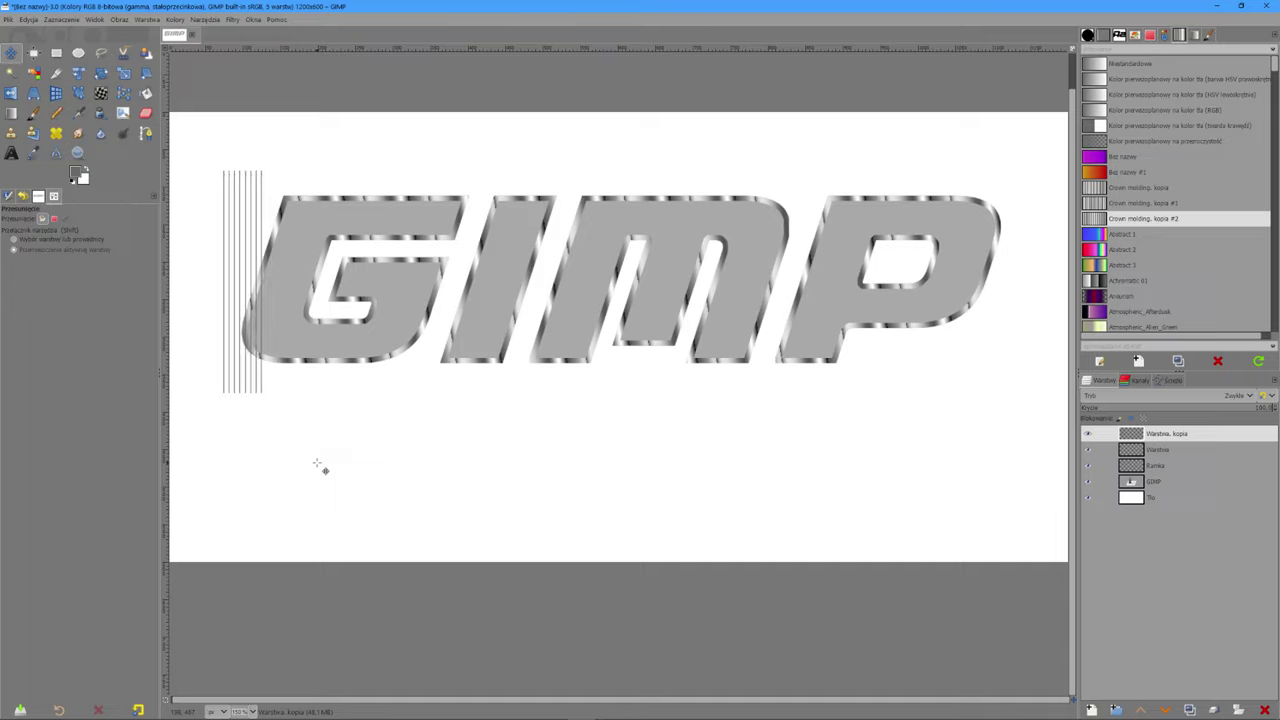
pyautogui.press('Right')
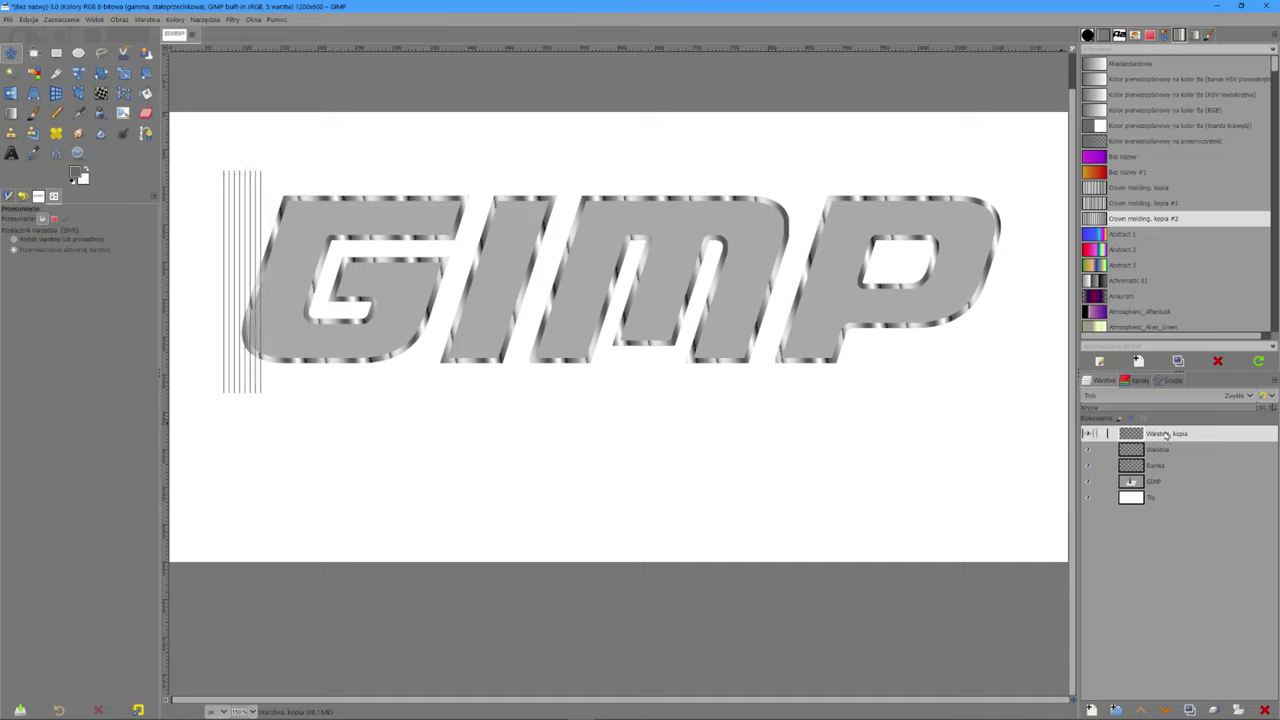
# Step: Merge the shifted copy down, duplicate the stripe block and nudge the copy right
pyautogui.rightClick(1168, 434)
pyautogui.click(1046, 195)
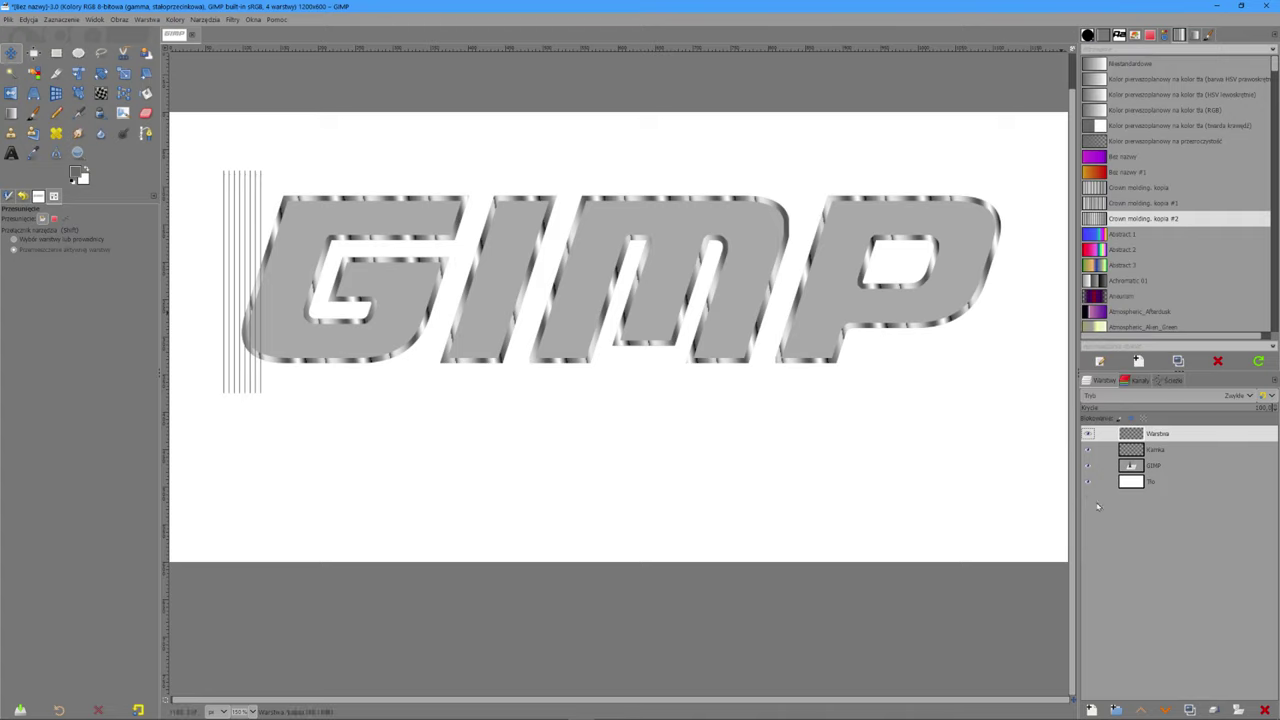
pyautogui.click(1191, 709)
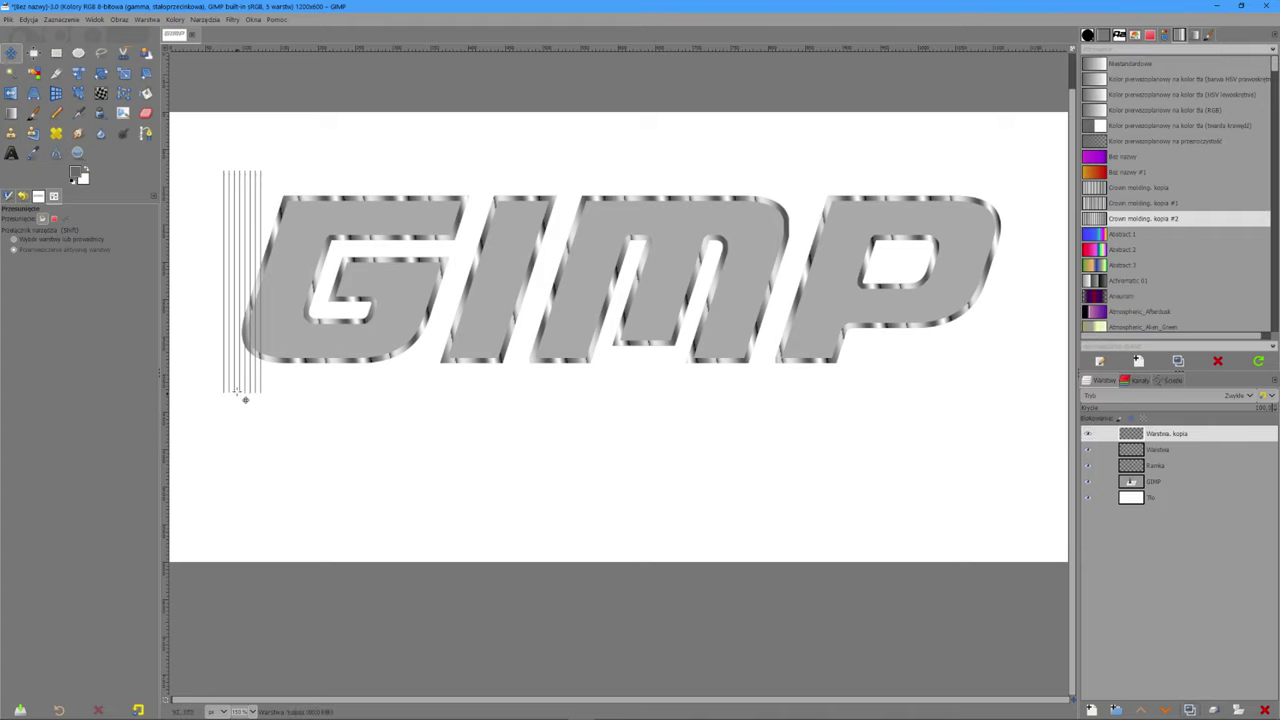
pyautogui.press('Right')
pyautogui.press('Right')
pyautogui.press('Right')
pyautogui.press('Right')
pyautogui.press('Right')
pyautogui.press('Right')
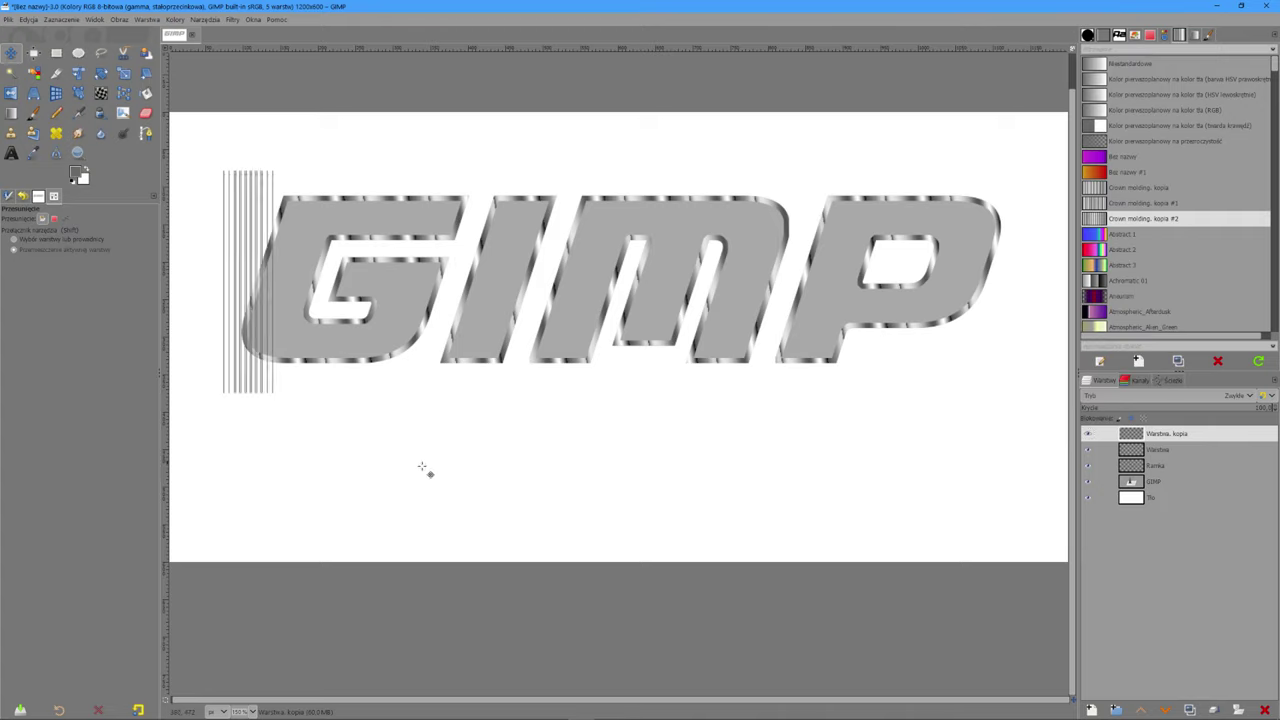
pyautogui.press('Right')
pyautogui.press('Right')
pyautogui.press('Right')
pyautogui.press('Right')
pyautogui.press('Right')
pyautogui.press('Right')
pyautogui.press('Right')
pyautogui.press('Right')
pyautogui.press('Right')
pyautogui.press('Right')
pyautogui.press('Right')
pyautogui.press('Right')
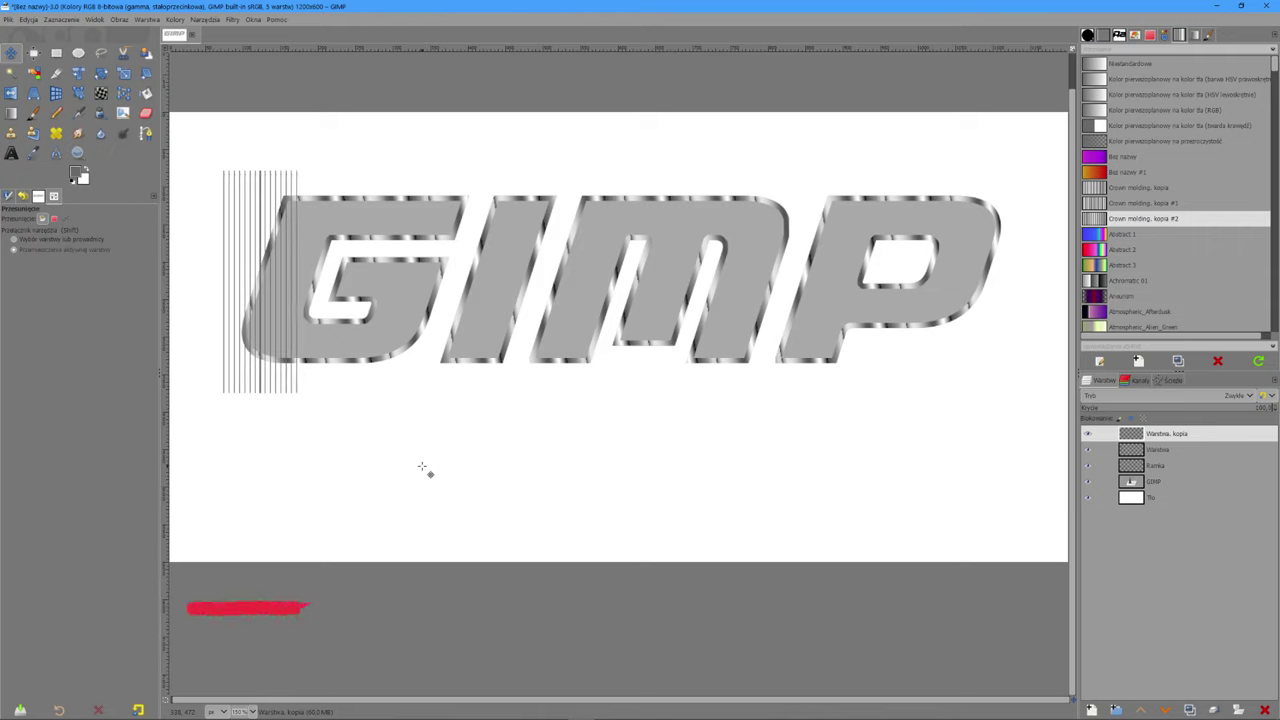
pyautogui.press('Right')
pyautogui.press('Right')
pyautogui.press('Right')
pyautogui.press('Right')
pyautogui.press('Right')
pyautogui.press('Right')
pyautogui.press('Right')
pyautogui.press('Right')
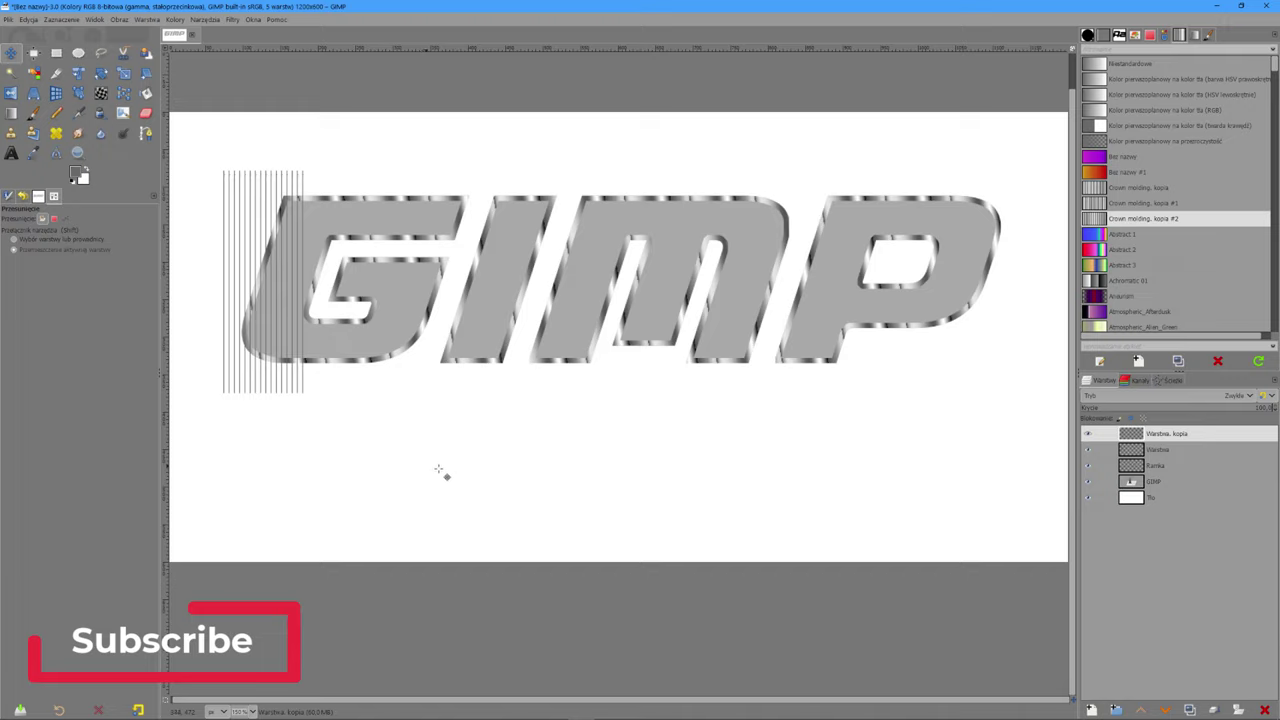
# Step: Shift the copied stripe block further right until it covers the left part of the G
pyautogui.rightClick(1156, 438)
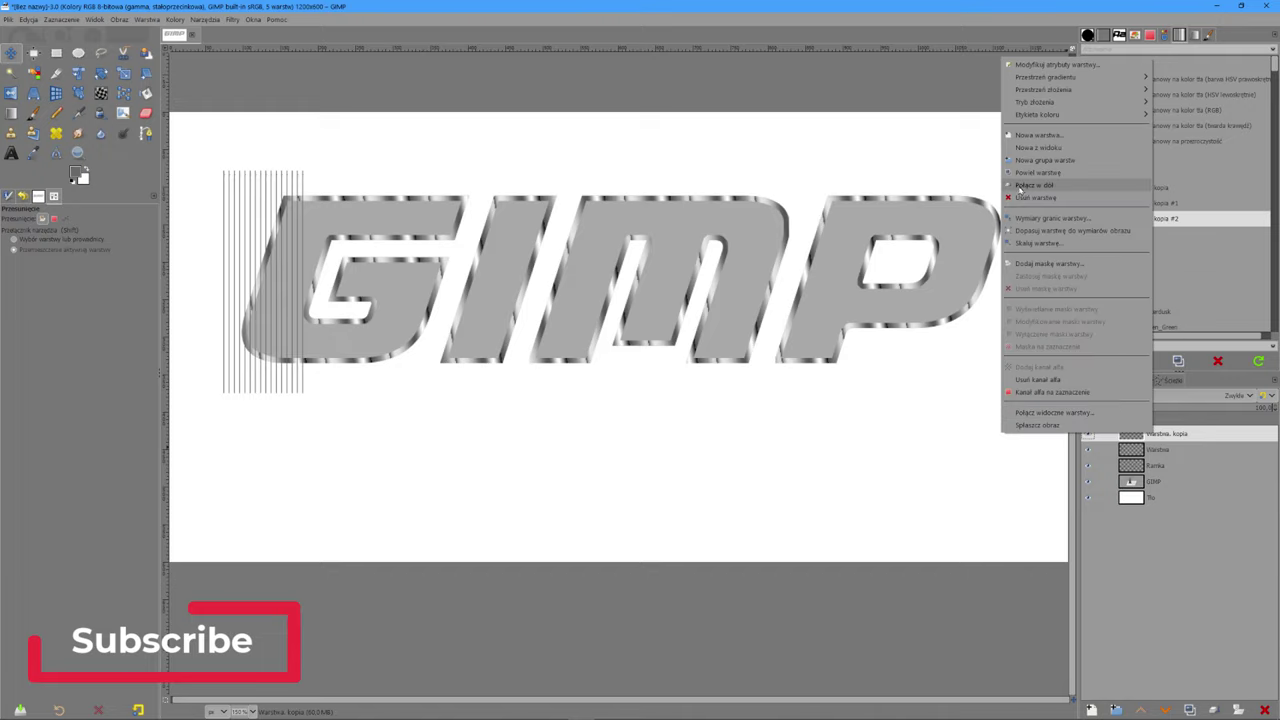
pyautogui.press('Escape')
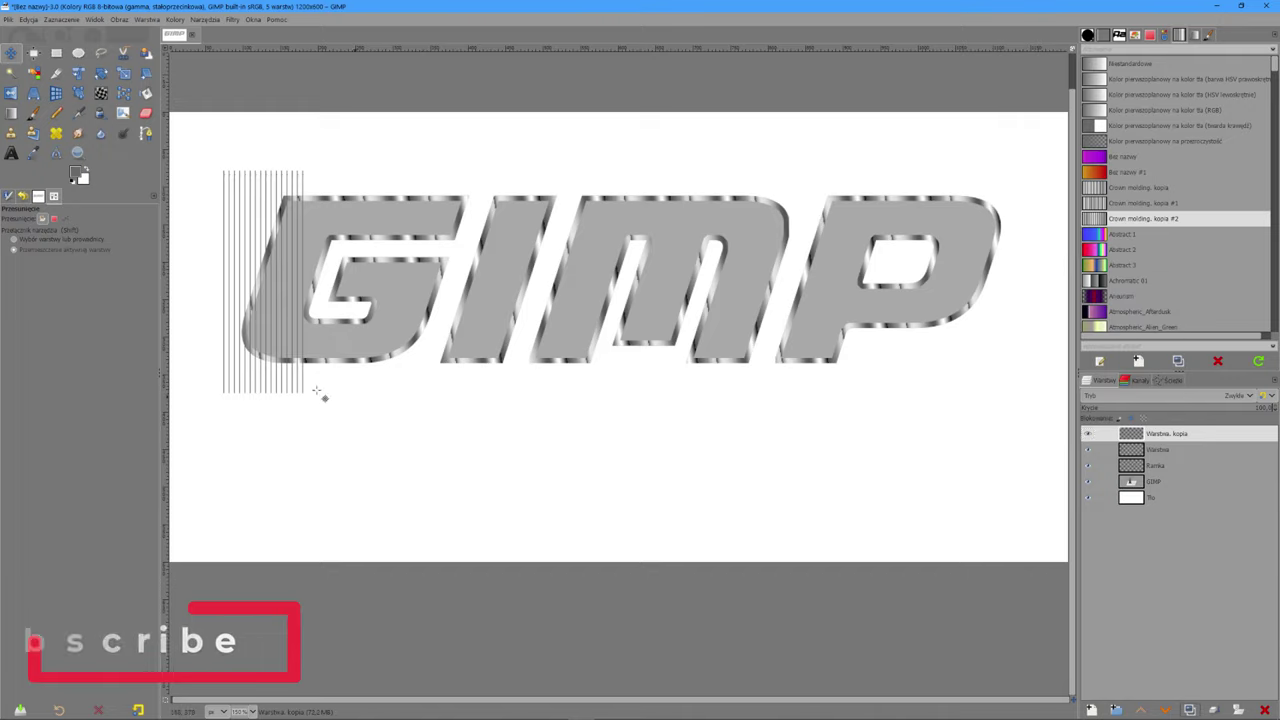
pyautogui.press('Right')
pyautogui.press('Right')
pyautogui.press('Right')
pyautogui.press('Right')
pyautogui.press('Right')
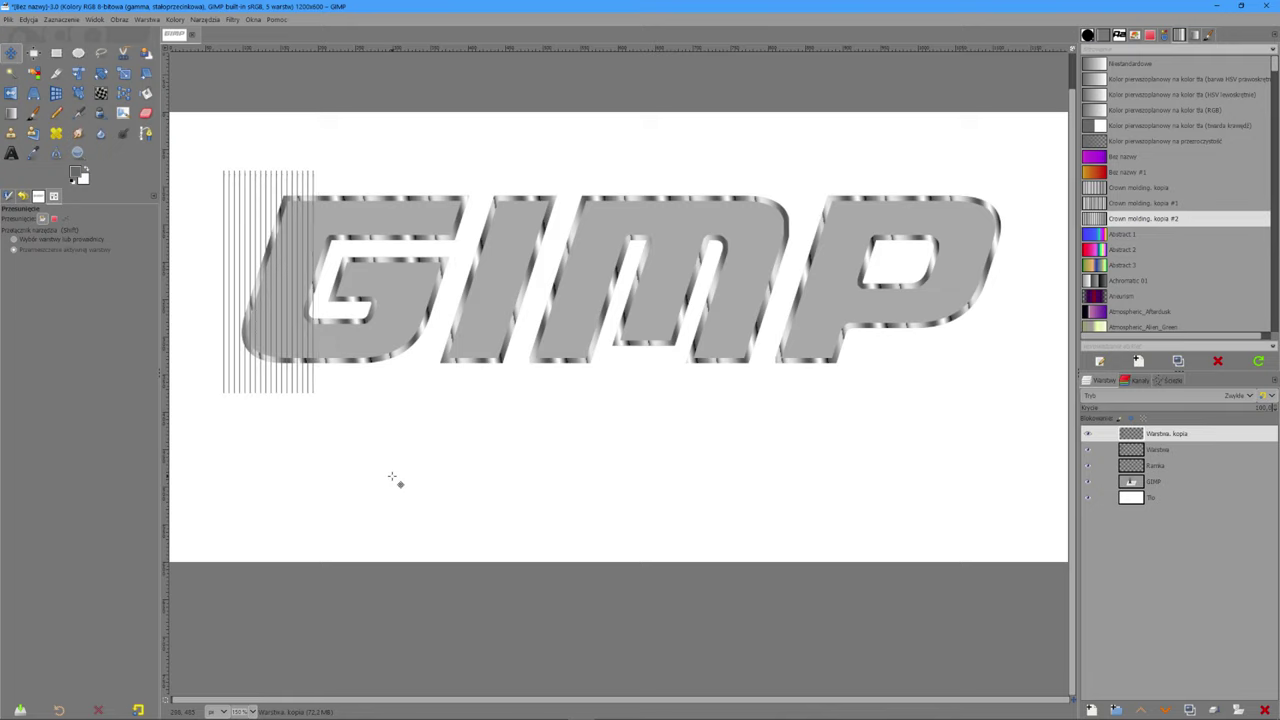
pyautogui.press('Right')
pyautogui.press('Right')
pyautogui.press('Right')
pyautogui.press('Right')
pyautogui.press('Right')
pyautogui.press('Right')
pyautogui.press('Right')
pyautogui.press('Right')
pyautogui.press('Right')
pyautogui.press('Right')
pyautogui.press('Right')
pyautogui.press('Right')
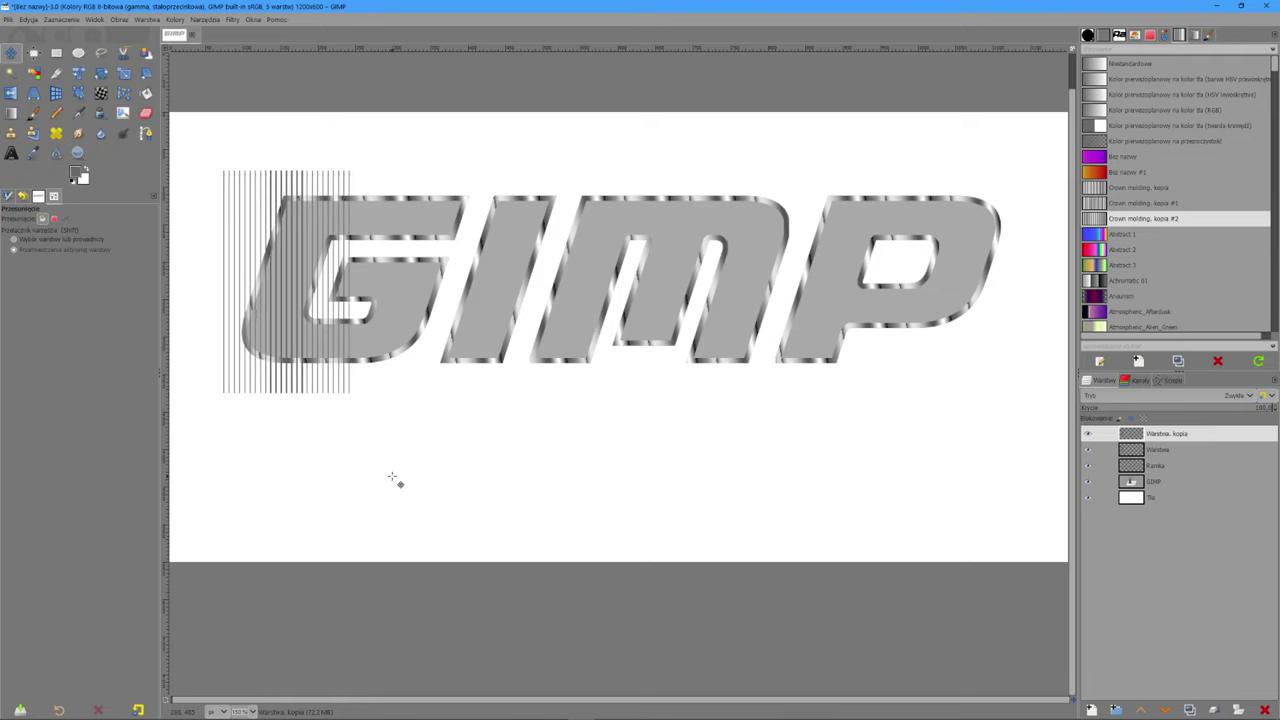
pyautogui.press('Right')
pyautogui.press('Right')
pyautogui.press('Right')
pyautogui.press('Right')
pyautogui.press('Right')
pyautogui.press('Right')
pyautogui.press('Right')
pyautogui.press('Right')
pyautogui.press('Right')
pyautogui.press('Right')
pyautogui.press('Right')
pyautogui.press('Right')
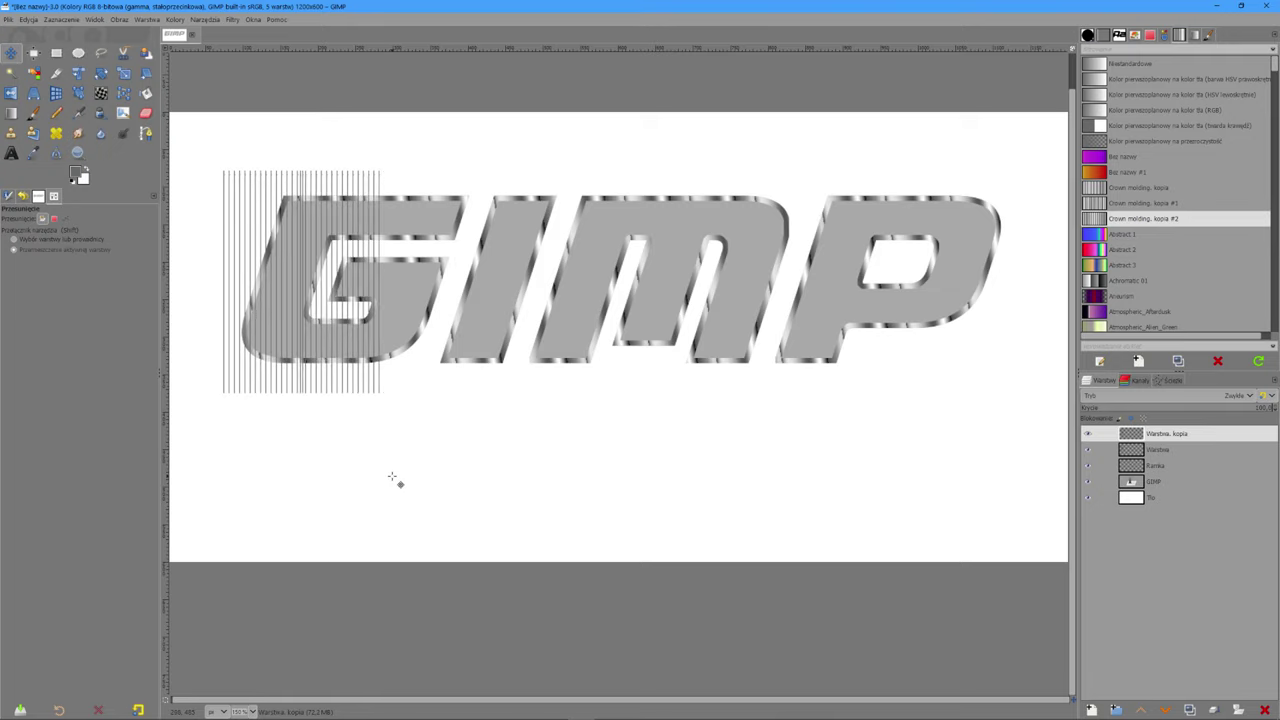
pyautogui.press('Right')
pyautogui.press('Right')
pyautogui.press('Right')
pyautogui.press('Right')
pyautogui.press('Right')
pyautogui.press('Right')
pyautogui.press('Right')
pyautogui.press('Right')
pyautogui.press('Right')
pyautogui.press('Right')
pyautogui.press('Right')
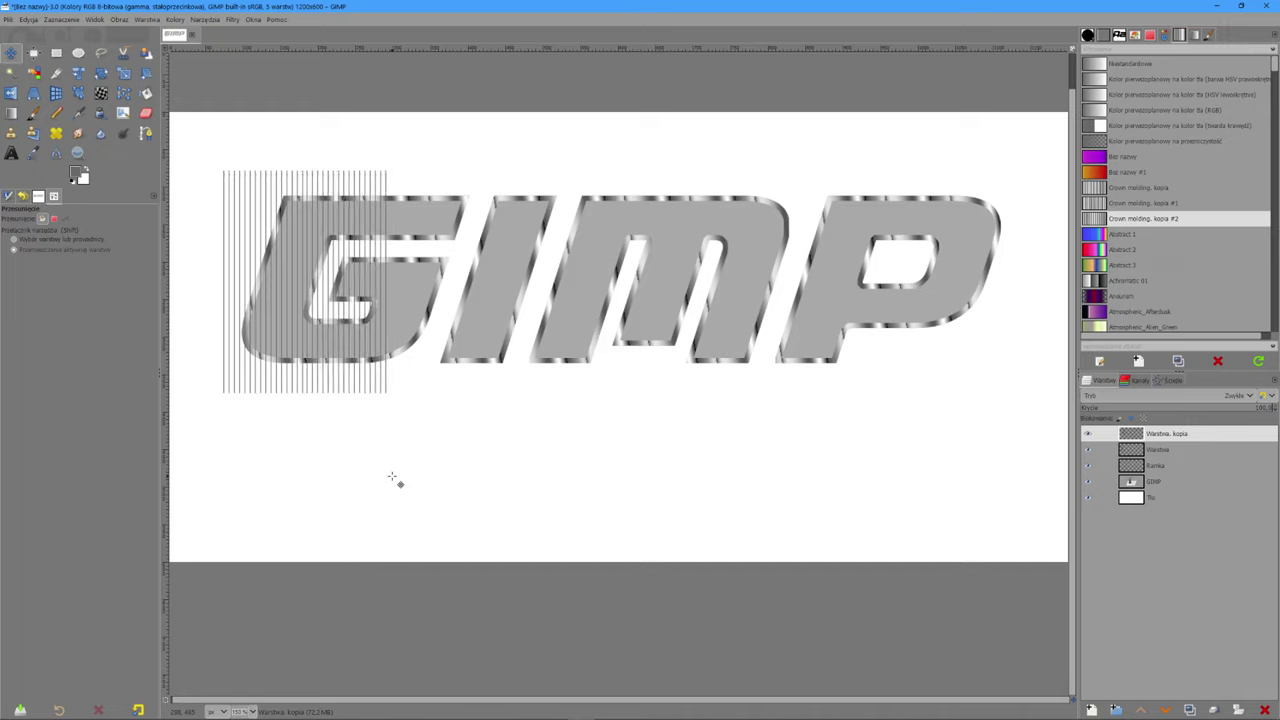
pyautogui.press('Right')
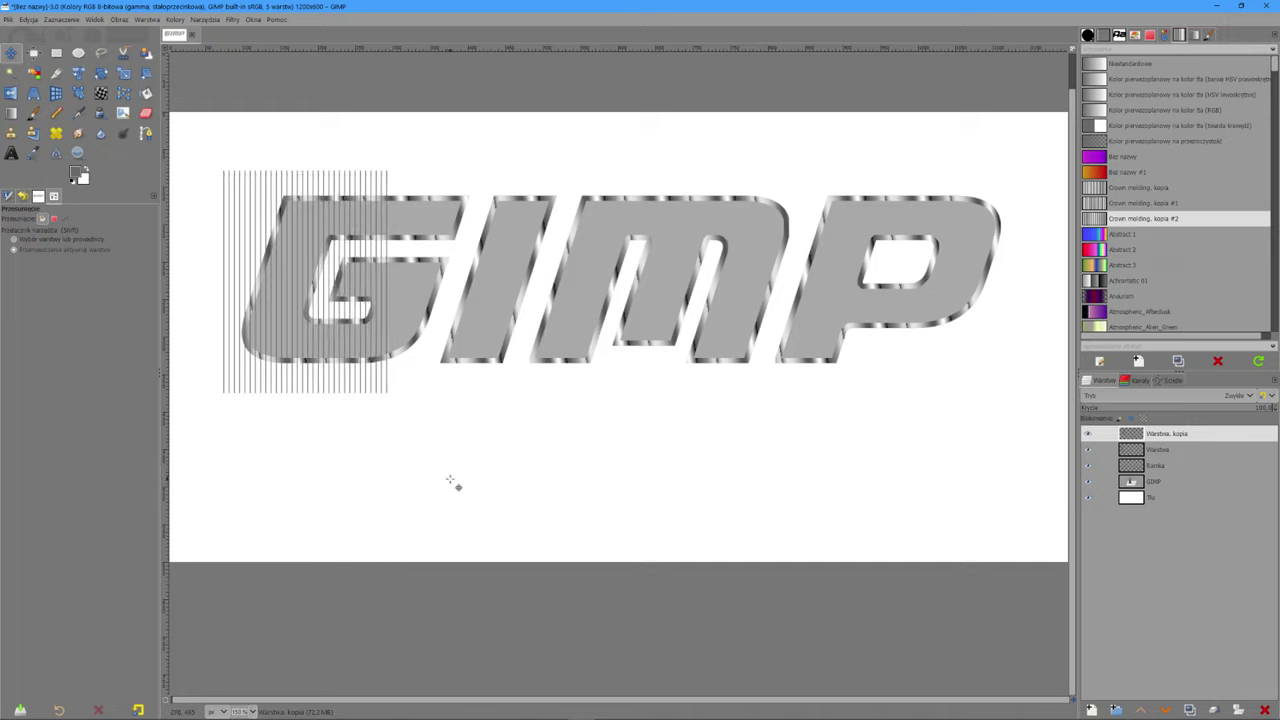
# Step: Duplicate the stripe layer, shift the copy across the G and merge the copies down
pyautogui.rightClick(1123, 437)
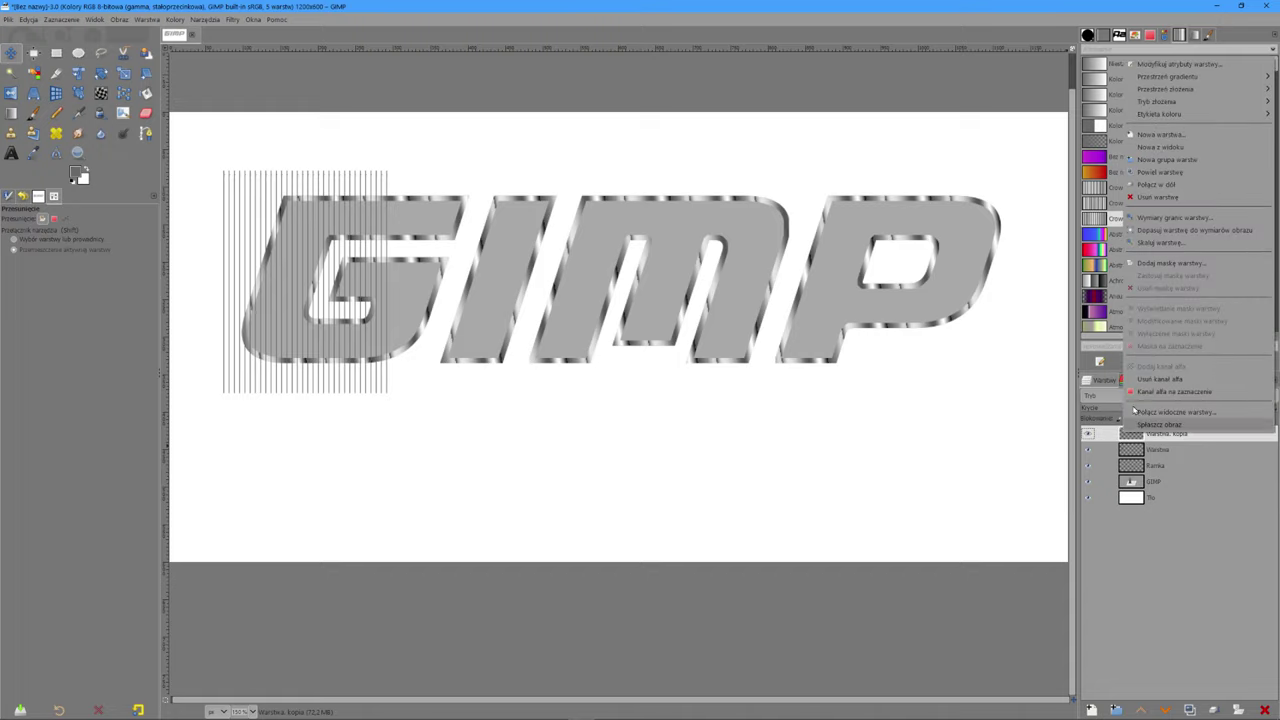
pyautogui.click(1178, 519)
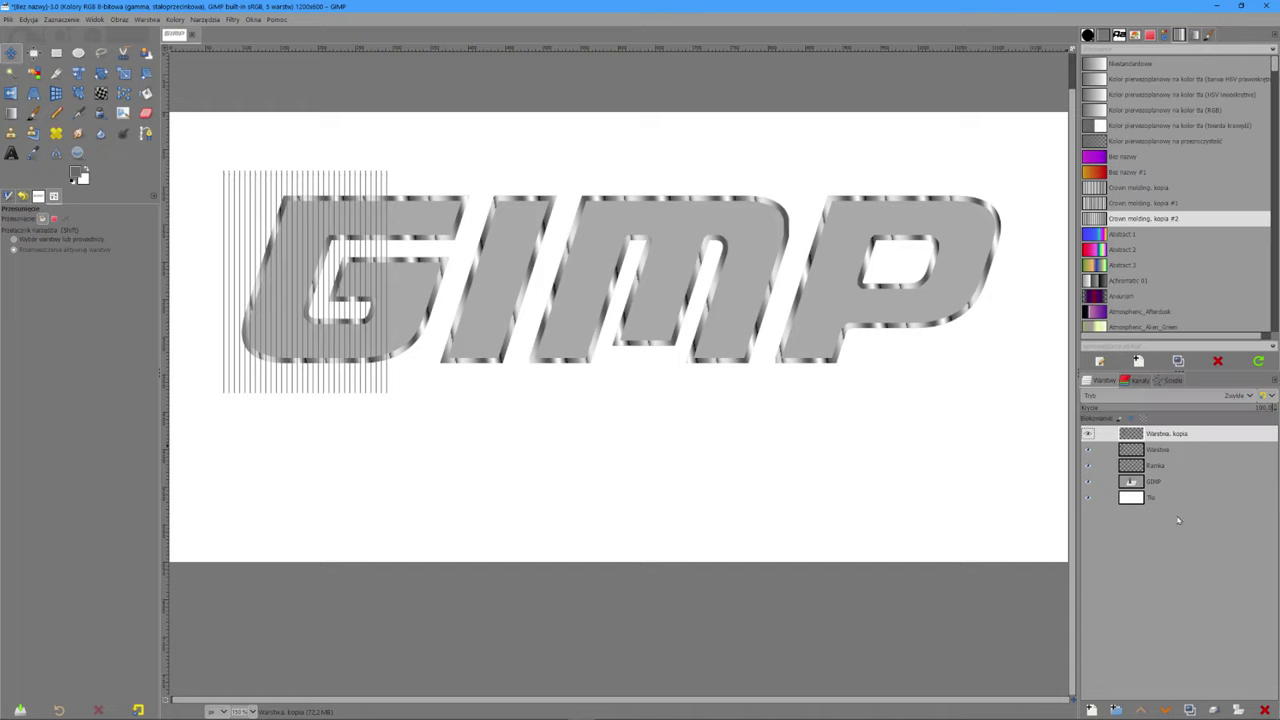
pyautogui.click(1189, 709)
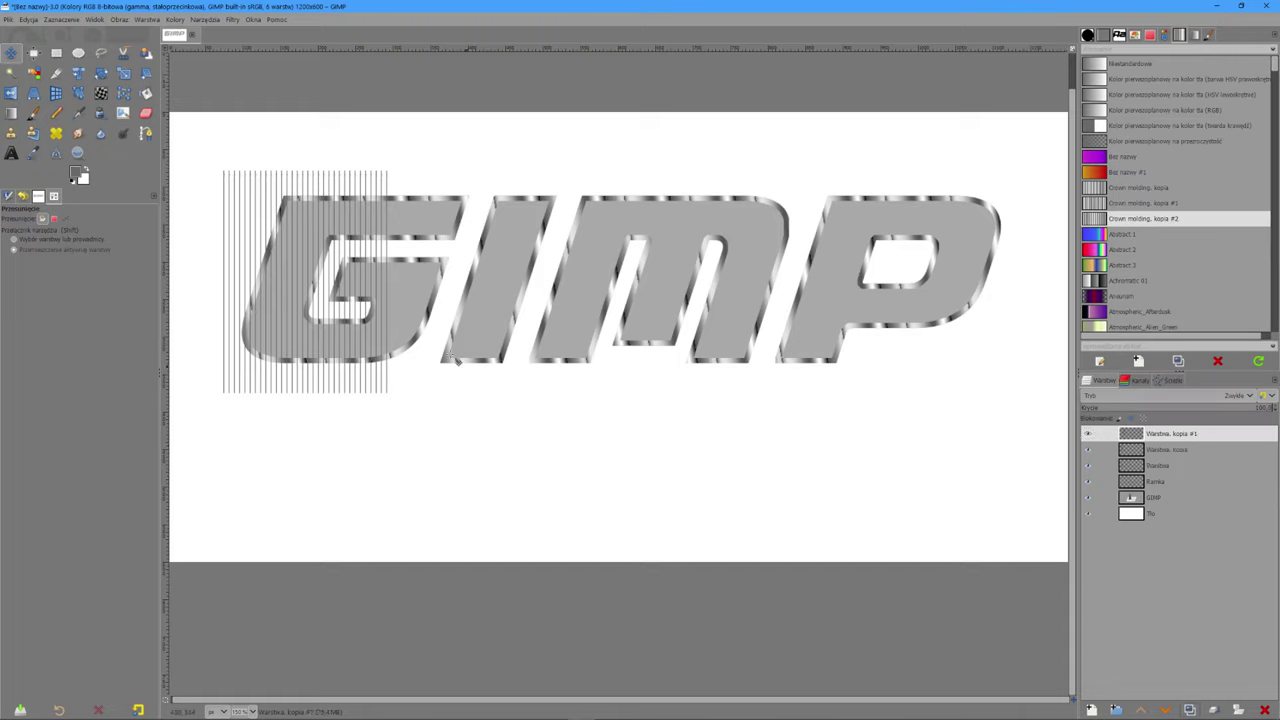
pyautogui.press('Right')
pyautogui.press('Right')
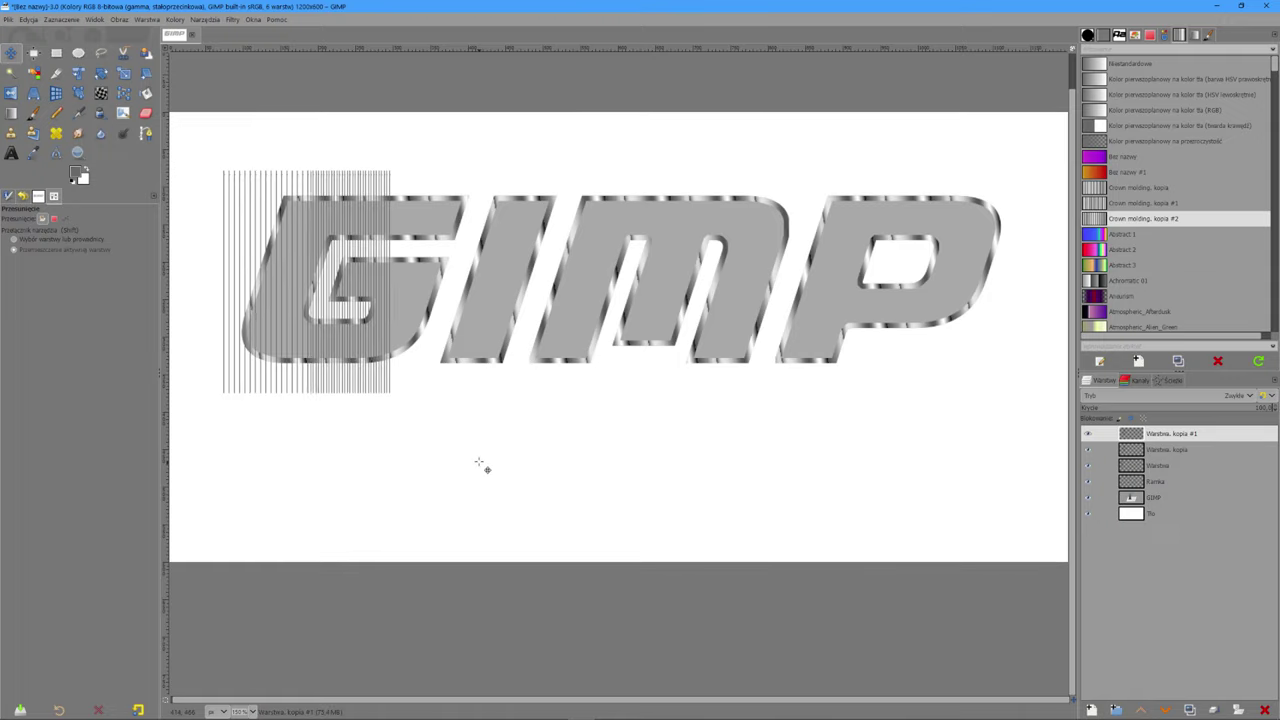
pyautogui.press('Right')
pyautogui.press('Right')
pyautogui.press('Right')
pyautogui.press('Right')
pyautogui.press('Right')
pyautogui.press('Right')
pyautogui.press('Right')
pyautogui.press('Right')
pyautogui.press('Right')
pyautogui.press('Right')
pyautogui.press('Right')
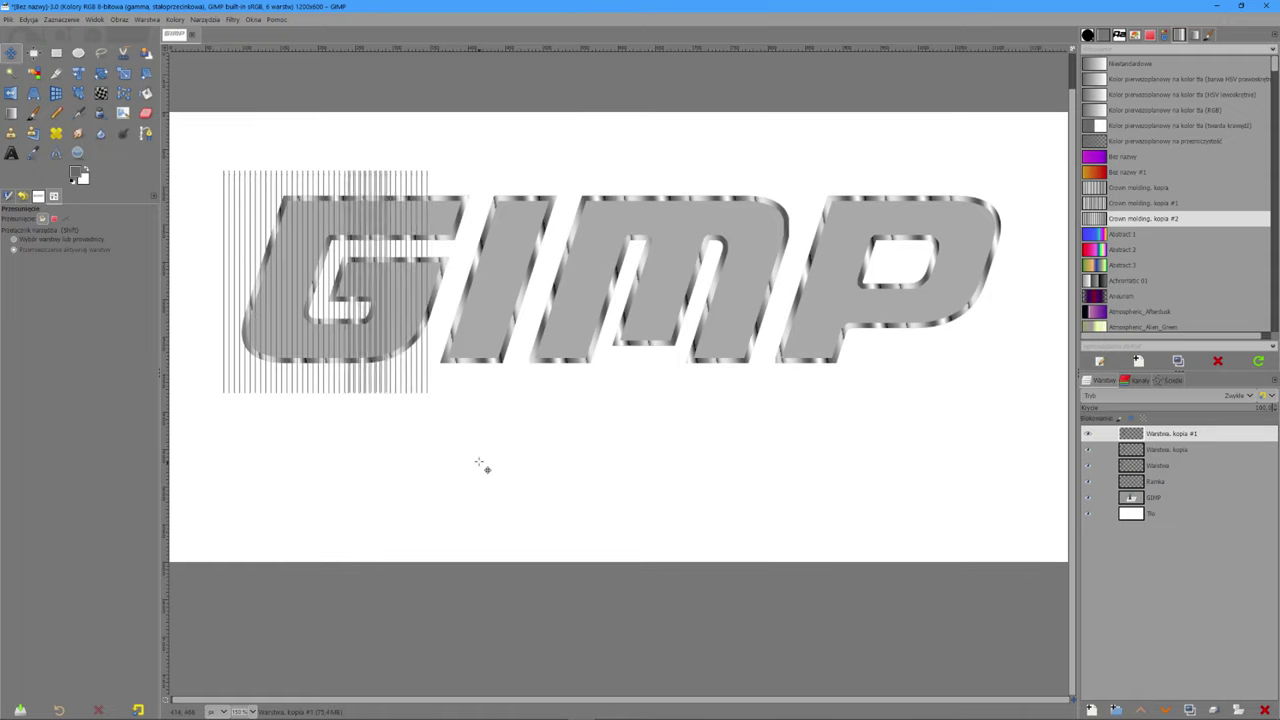
pyautogui.press('Right')
pyautogui.press('Right')
pyautogui.press('Right')
pyautogui.press('Right')
pyautogui.press('Right')
pyautogui.press('Right')
pyautogui.press('Right')
pyautogui.press('Right')
pyautogui.press('Right')
pyautogui.press('Right')
pyautogui.press('Right')
pyautogui.press('Right')
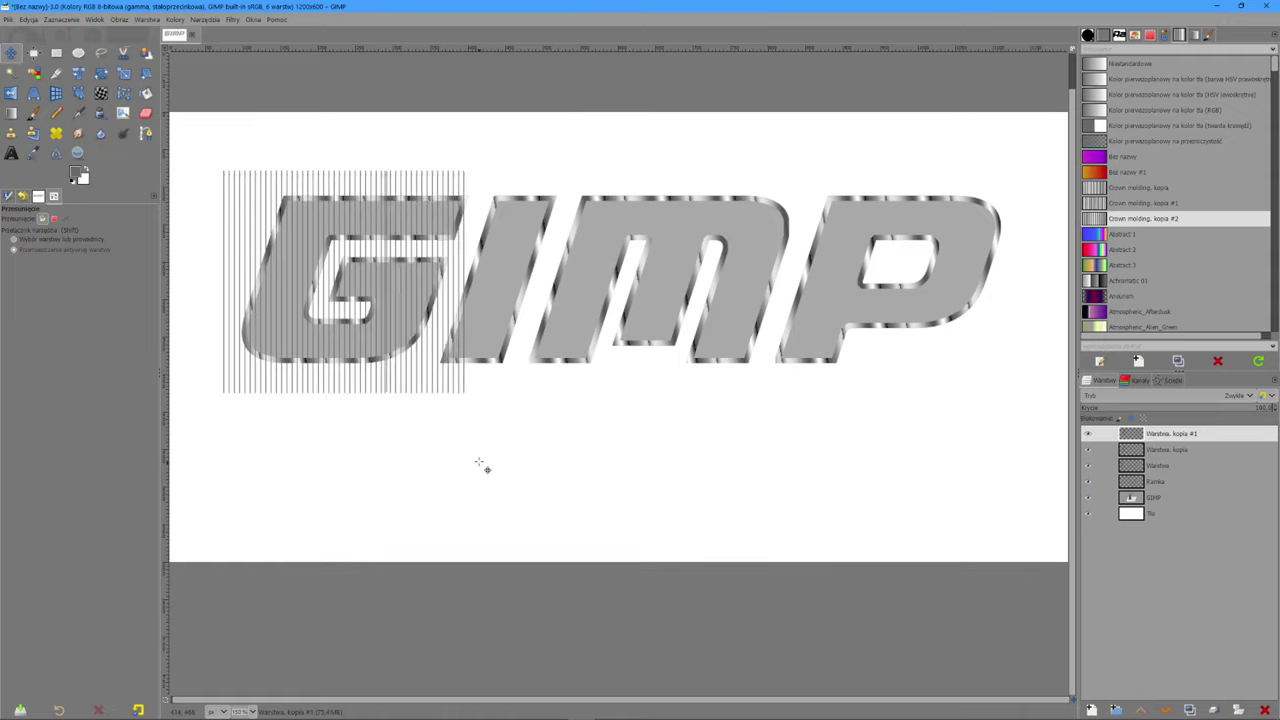
pyautogui.press('Right')
pyautogui.press('Right')
pyautogui.press('Right')
pyautogui.press('Right')
pyautogui.press('Left')
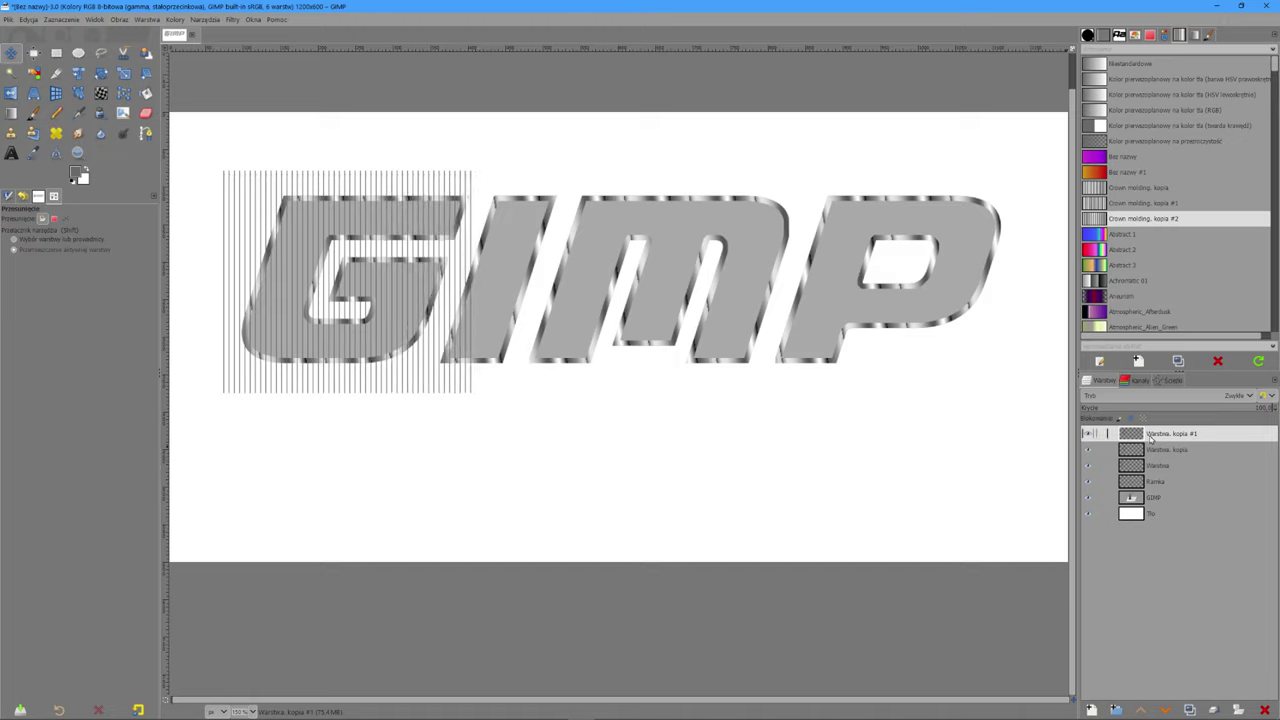
pyautogui.rightClick(1150, 440)
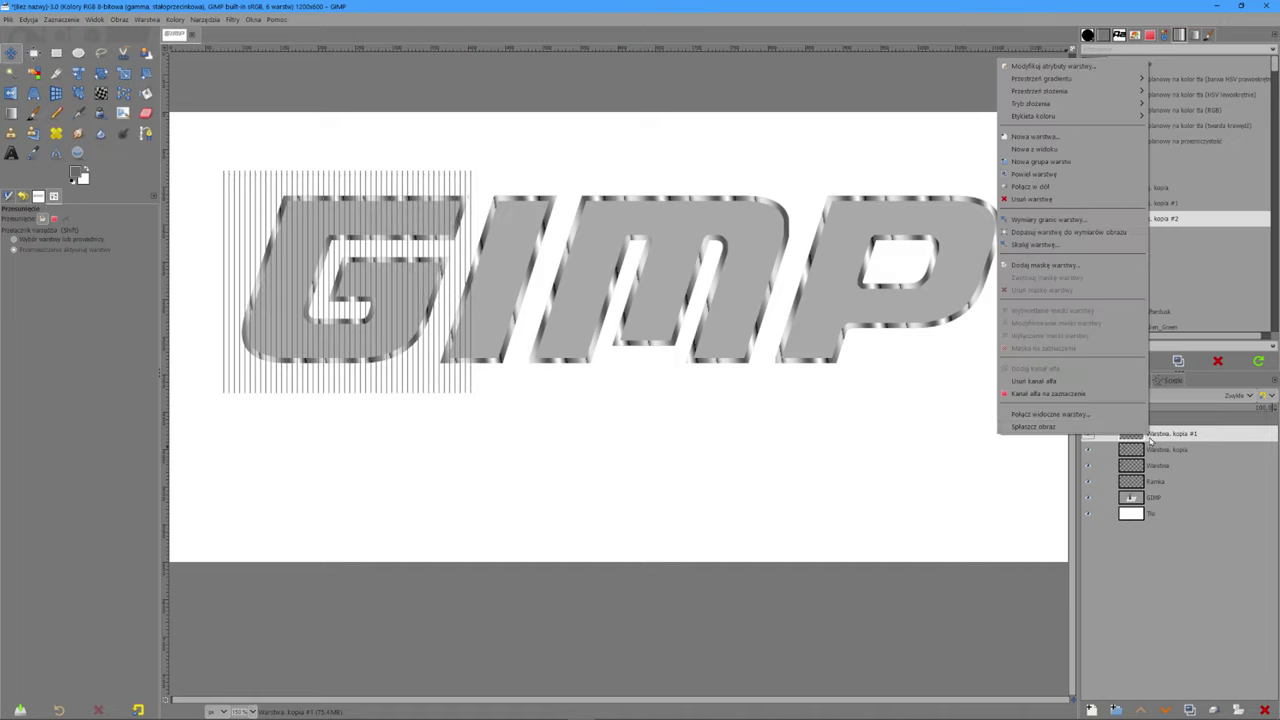
pyautogui.click(1040, 186)
pyautogui.rightClick(1136, 438)
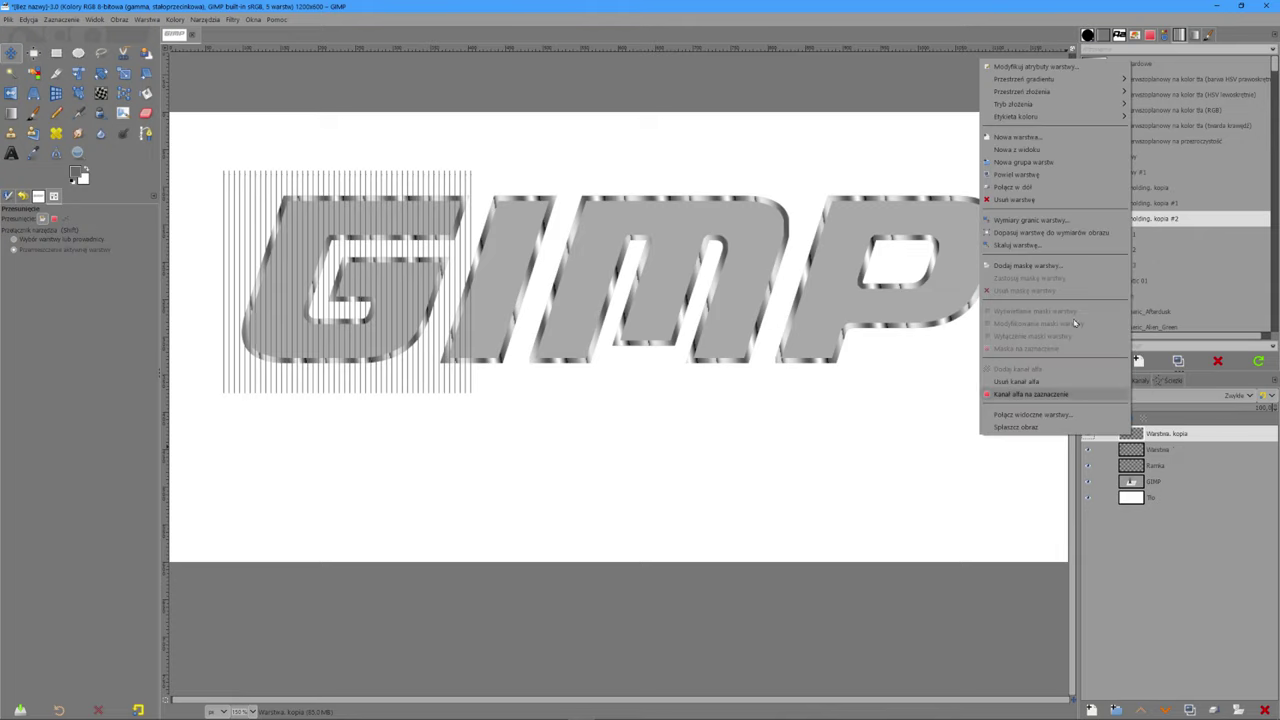
pyautogui.click(1040, 187)
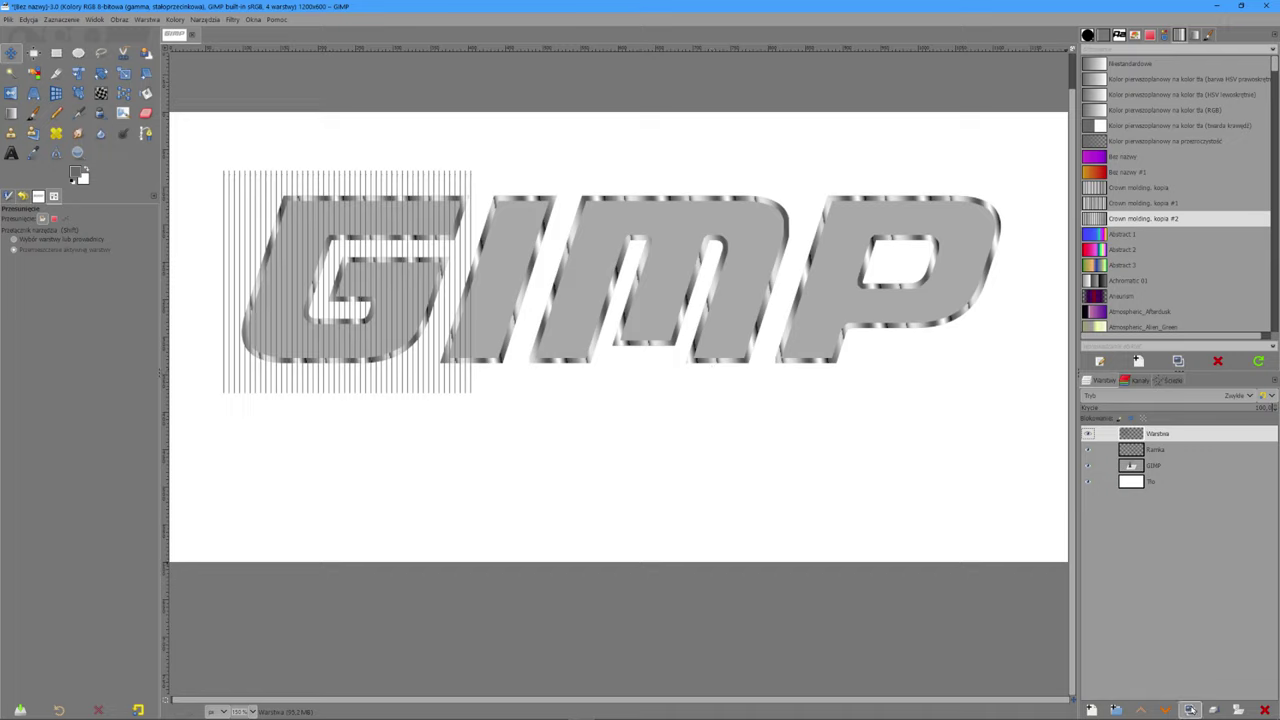
# Step: Make two more stripe copies and slide the top one right across the logo
pyautogui.click(1191, 709)
pyautogui.click(1191, 709)
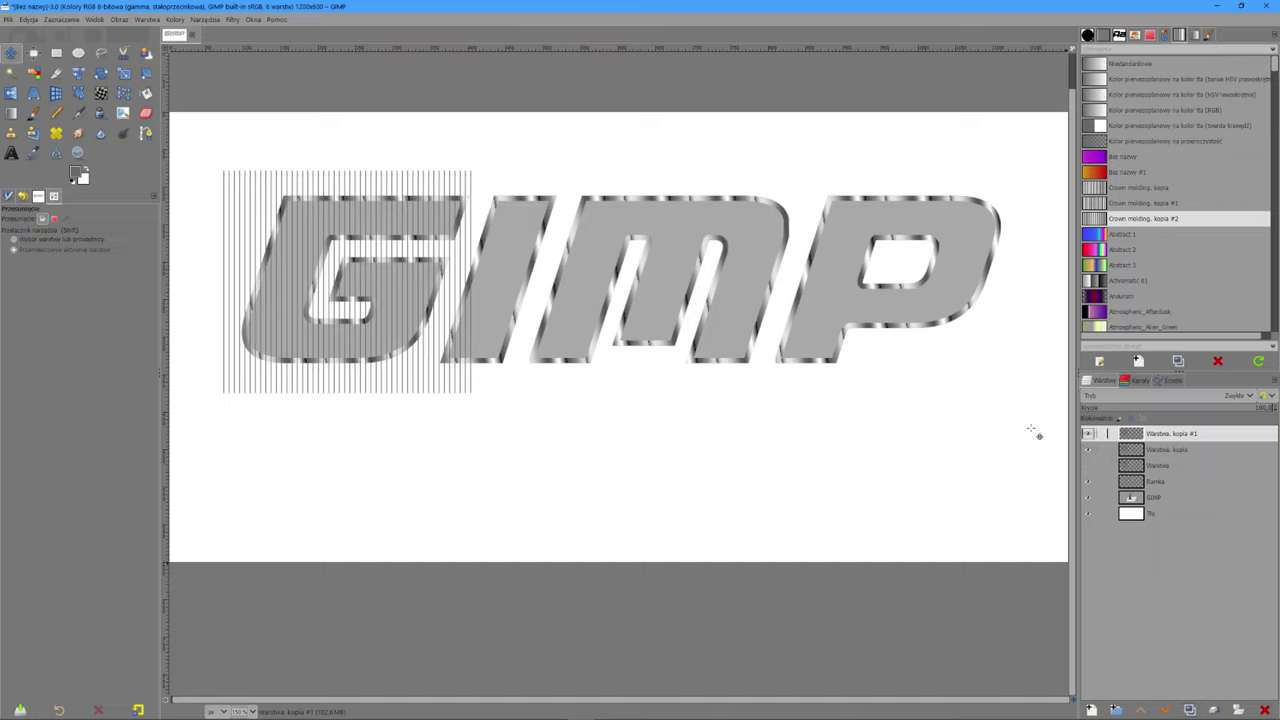
pyautogui.moveTo(557, 479); pyautogui.dragTo(549, 472)
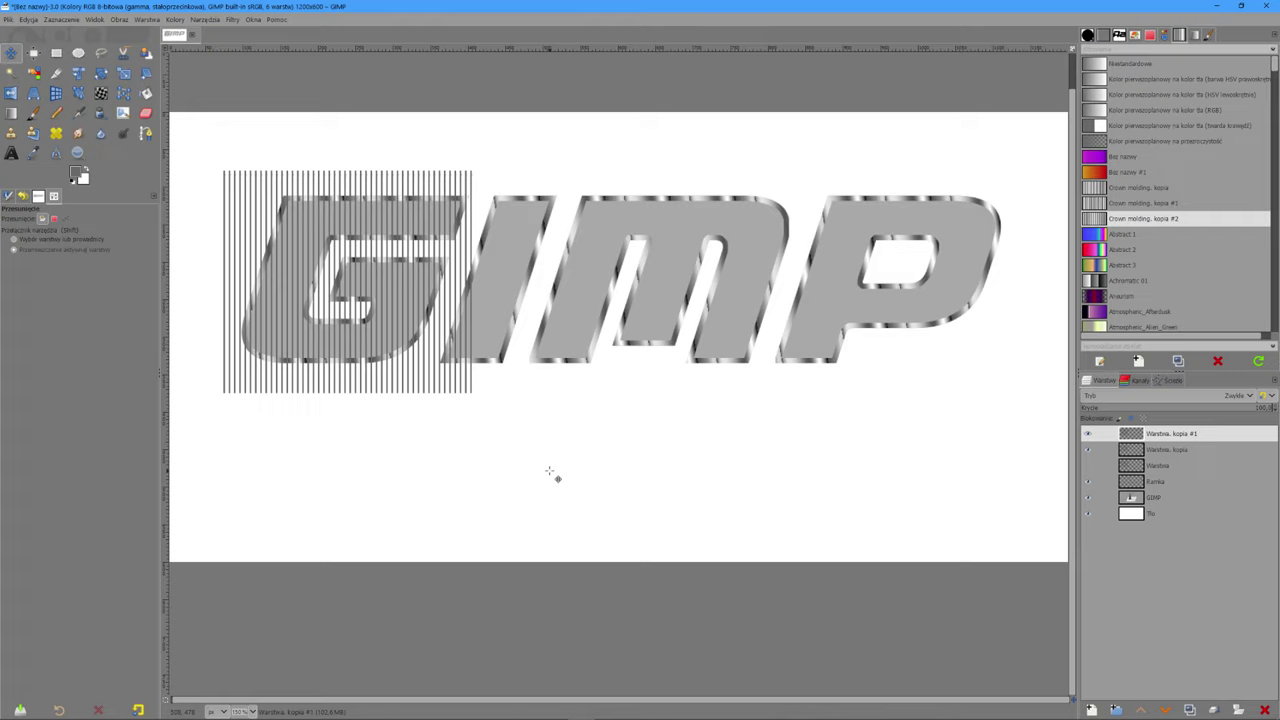
pyautogui.hotkey('shift', 'Right')
pyautogui.hotkey('shift', 'Right')
pyautogui.hotkey('shift', 'Right')
pyautogui.hotkey('shift', 'Right')
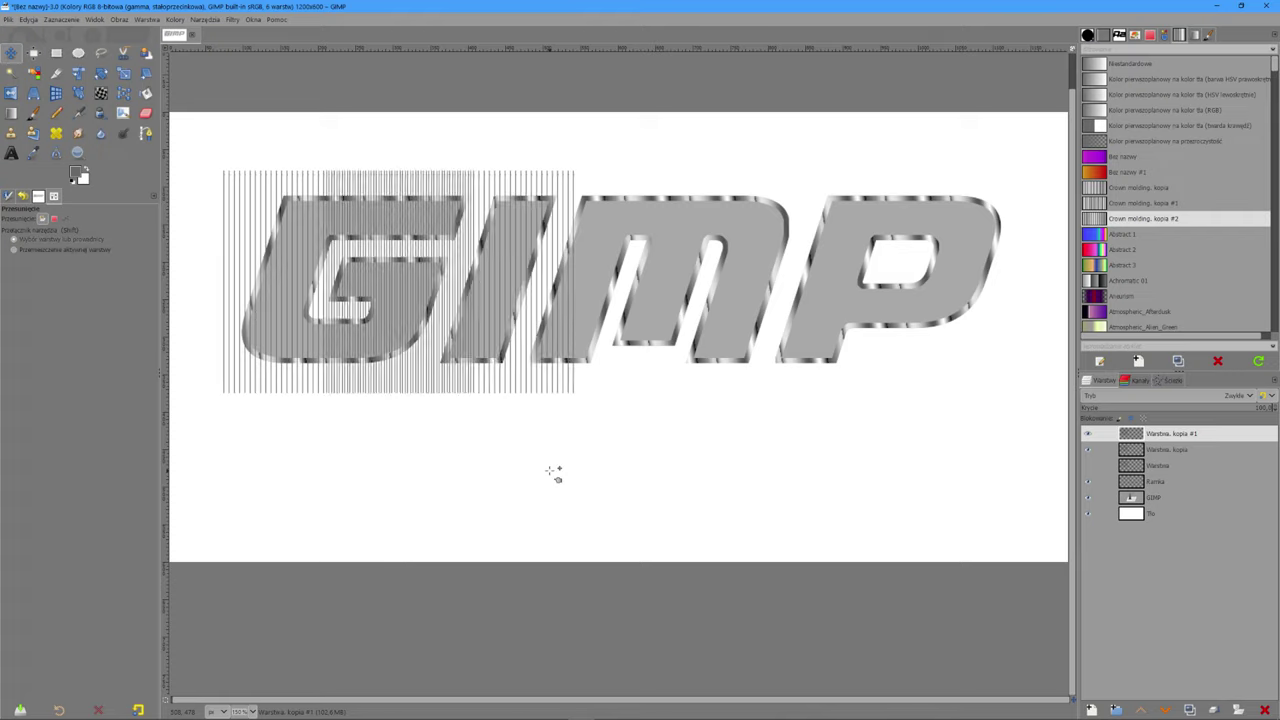
pyautogui.hotkey('shift', 'Right')
pyautogui.hotkey('shift', 'Right')
pyautogui.hotkey('shift', 'Right')
pyautogui.hotkey('shift', 'Right')
pyautogui.hotkey('shift', 'Right')
pyautogui.hotkey('shift', 'Right')
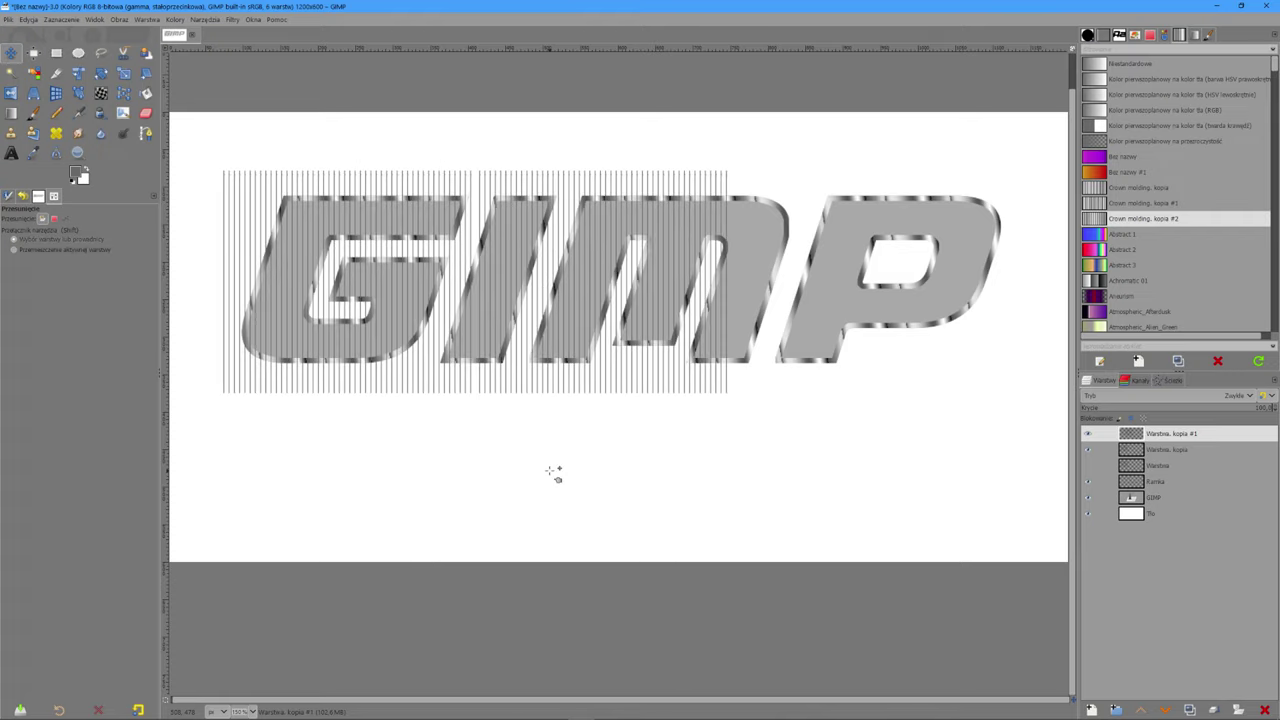
pyautogui.press('Left')
pyautogui.press('Left')
pyautogui.press('Left')
pyautogui.press('Left')
pyautogui.press('Left')
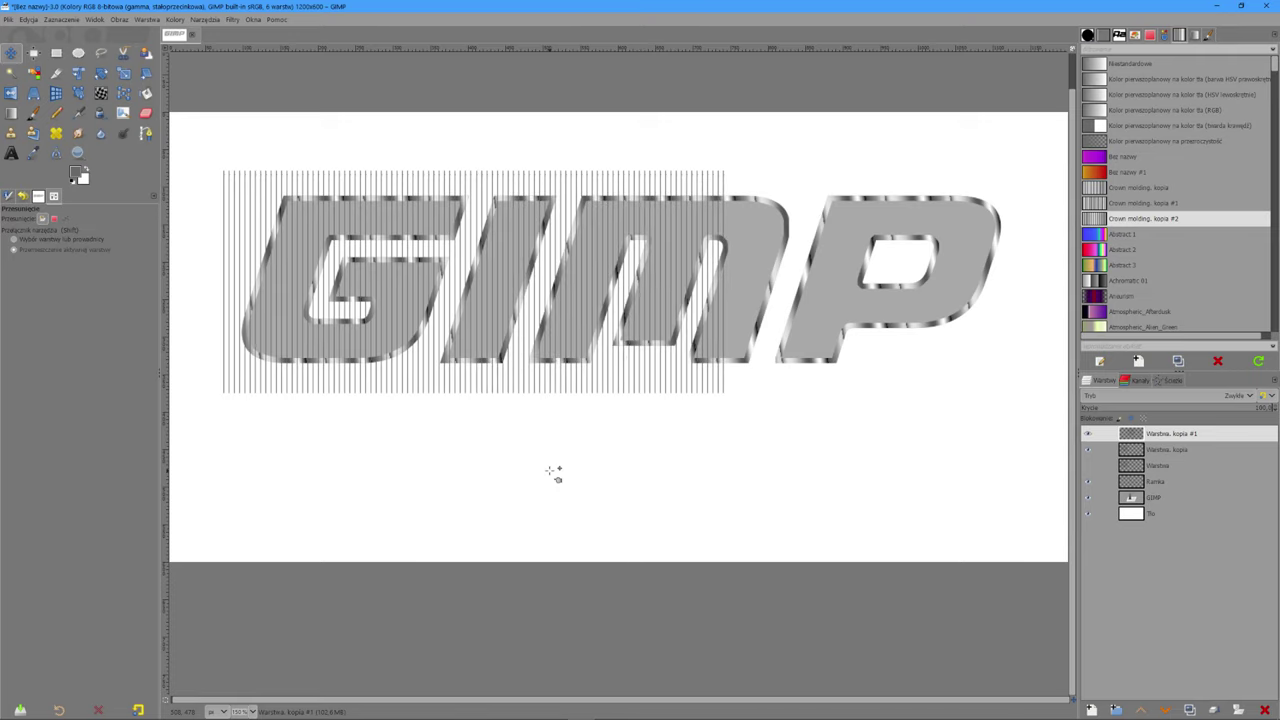
pyautogui.press('Left')
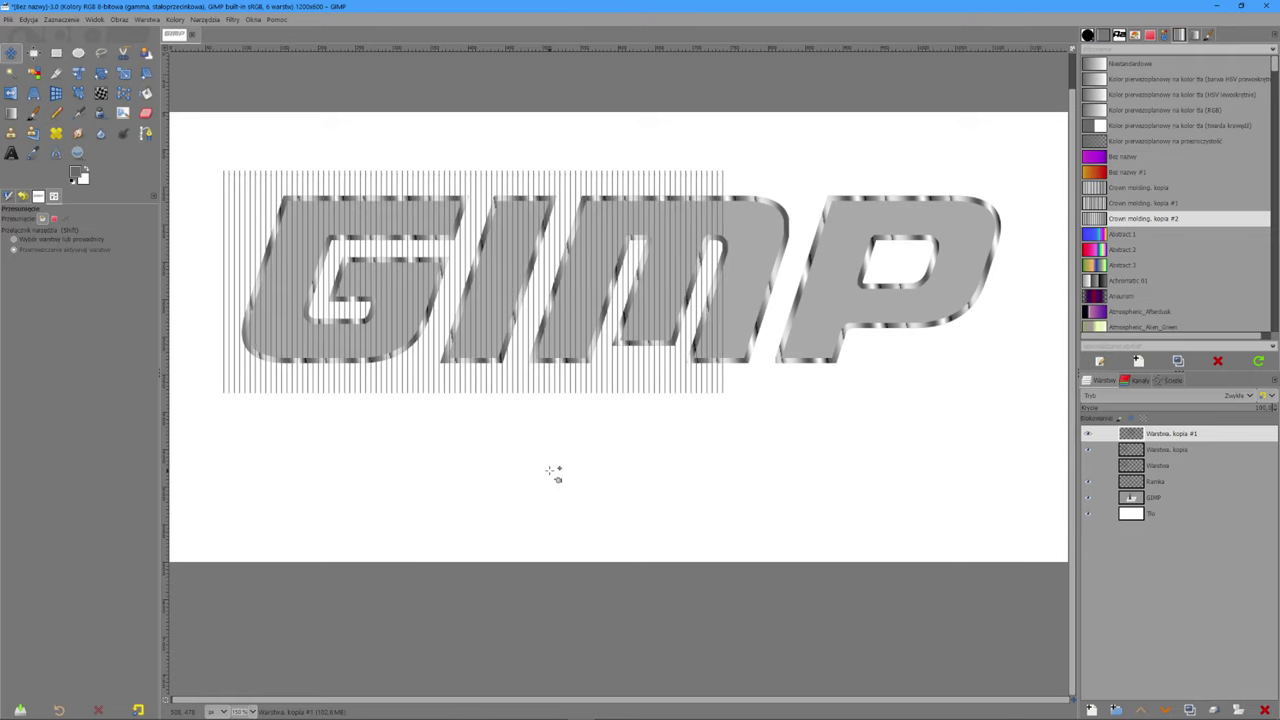
# Step: Add another stripe copy further right, then merge the stripe copies down into one layer
pyautogui.moveTo(1180, 434)
pyautogui.rightClick(1144, 441)
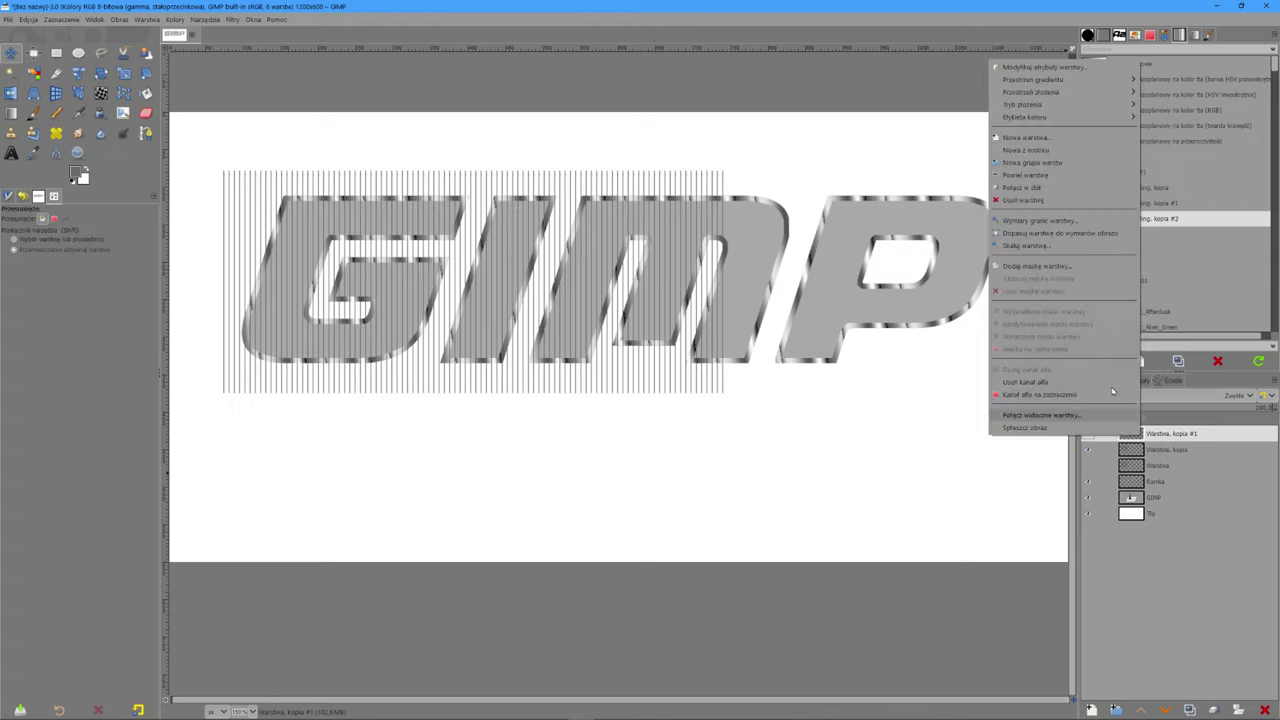
pyautogui.click(1207, 520)
pyautogui.click(1189, 709)
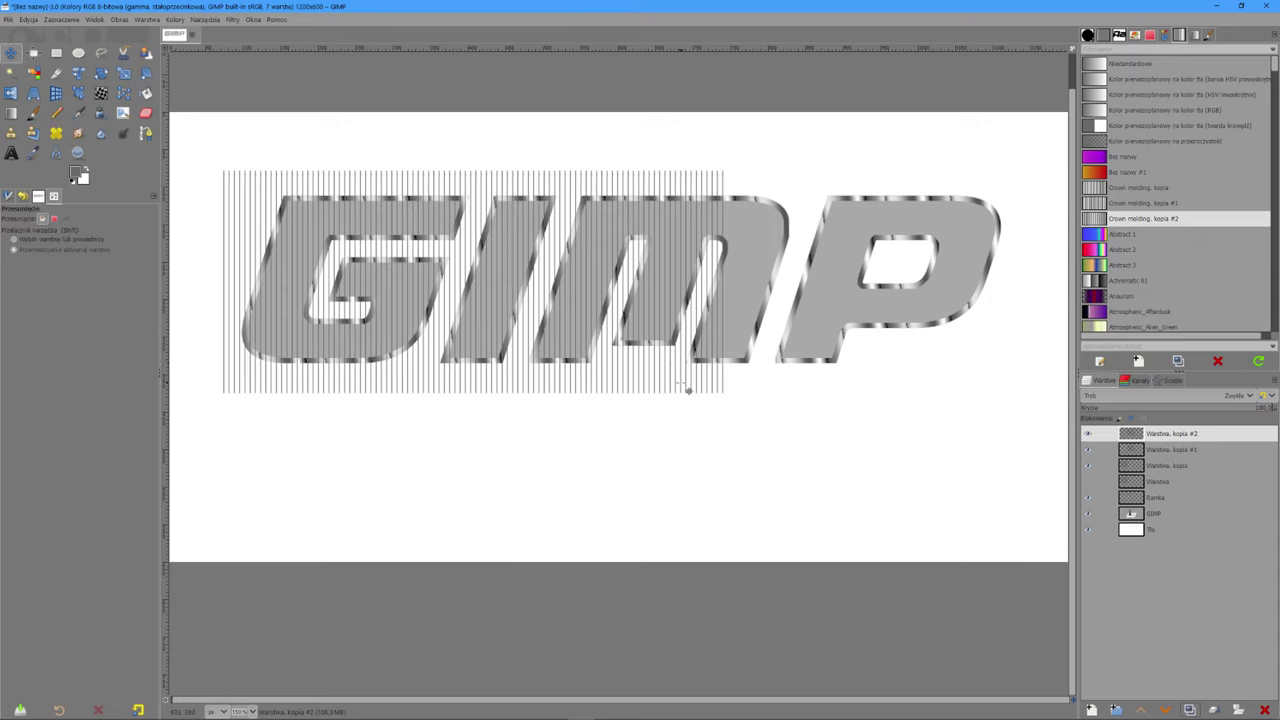
pyautogui.hotkey('shift', 'Right')
pyautogui.hotkey('shift', 'Right')
pyautogui.hotkey('shift', 'Right')
pyautogui.hotkey('shift', 'Right')
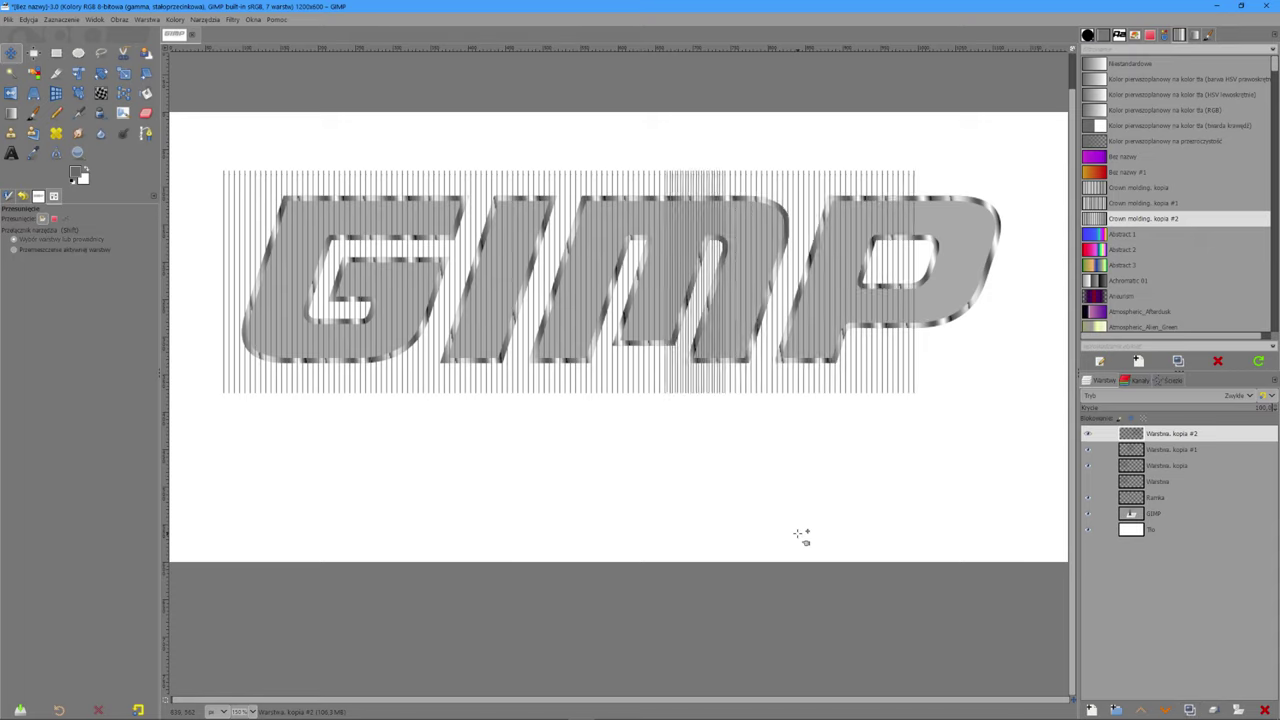
pyautogui.hotkey('shift', 'Right')
pyautogui.hotkey('shift', 'Right')
pyautogui.hotkey('shift', 'Right')
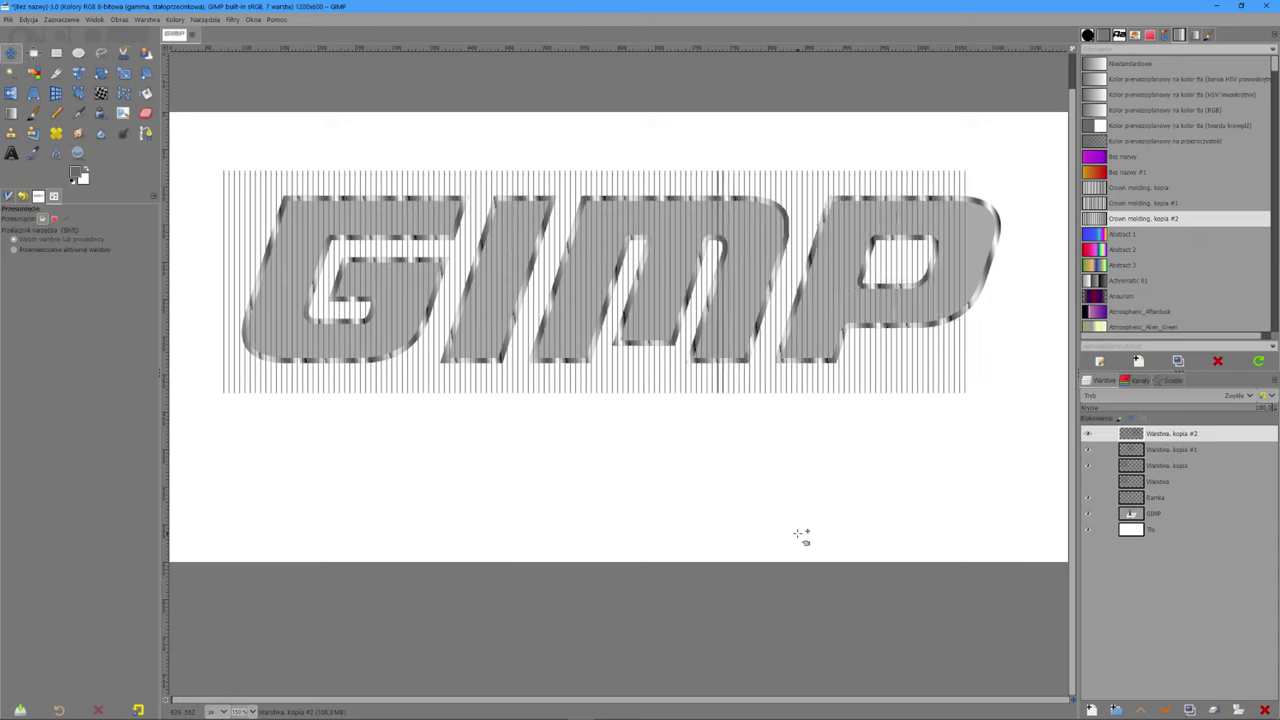
pyautogui.press('Right')
pyautogui.press('Right')
pyautogui.press('Right')
pyautogui.press('Right')
pyautogui.press('Right')
pyautogui.press('Right')
pyautogui.press('Right')
pyautogui.press('Right')
pyautogui.press('Right')
pyautogui.press('Right')
pyautogui.press('Right')
pyautogui.press('Right')
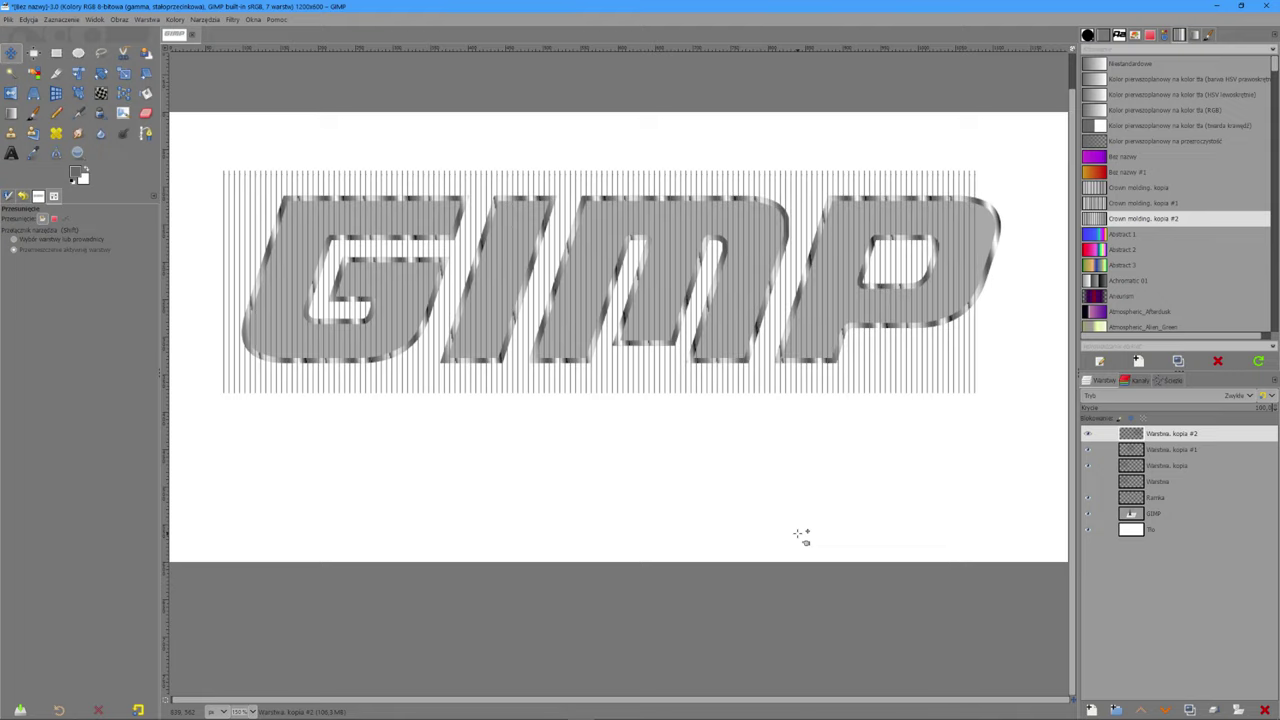
pyautogui.press('Right')
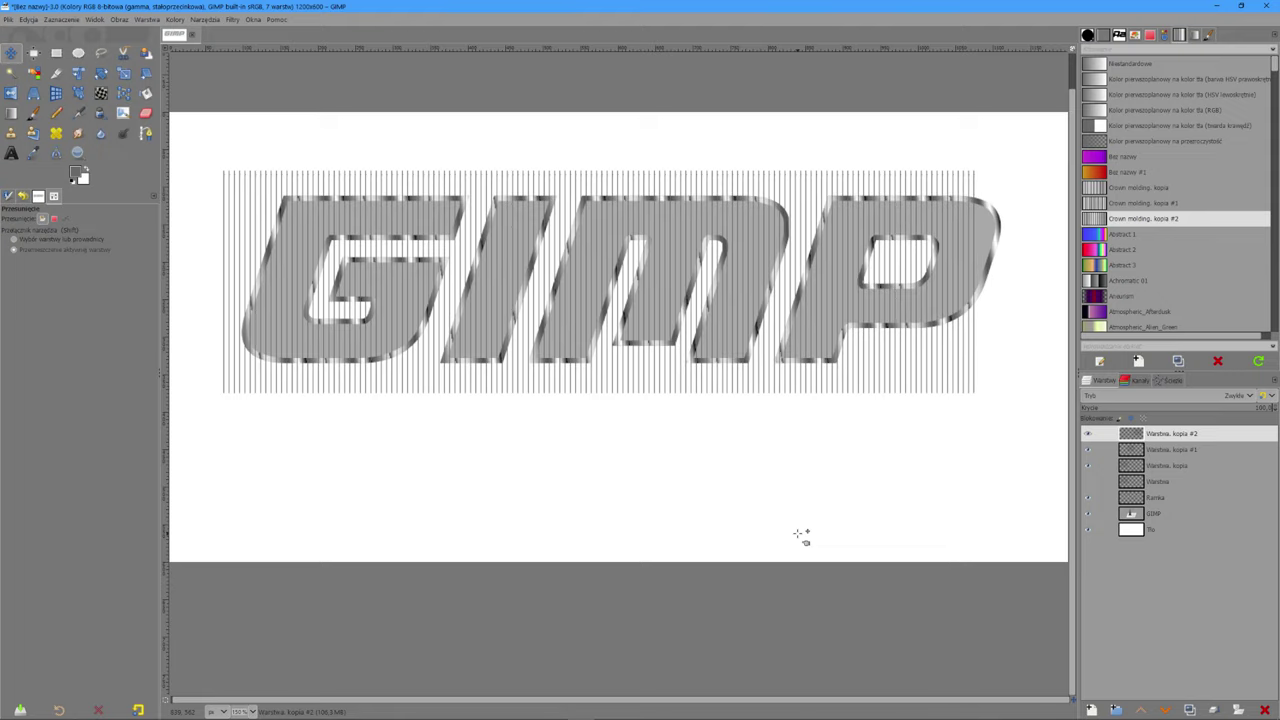
pyautogui.rightClick(1158, 435)
pyautogui.click(1052, 208)
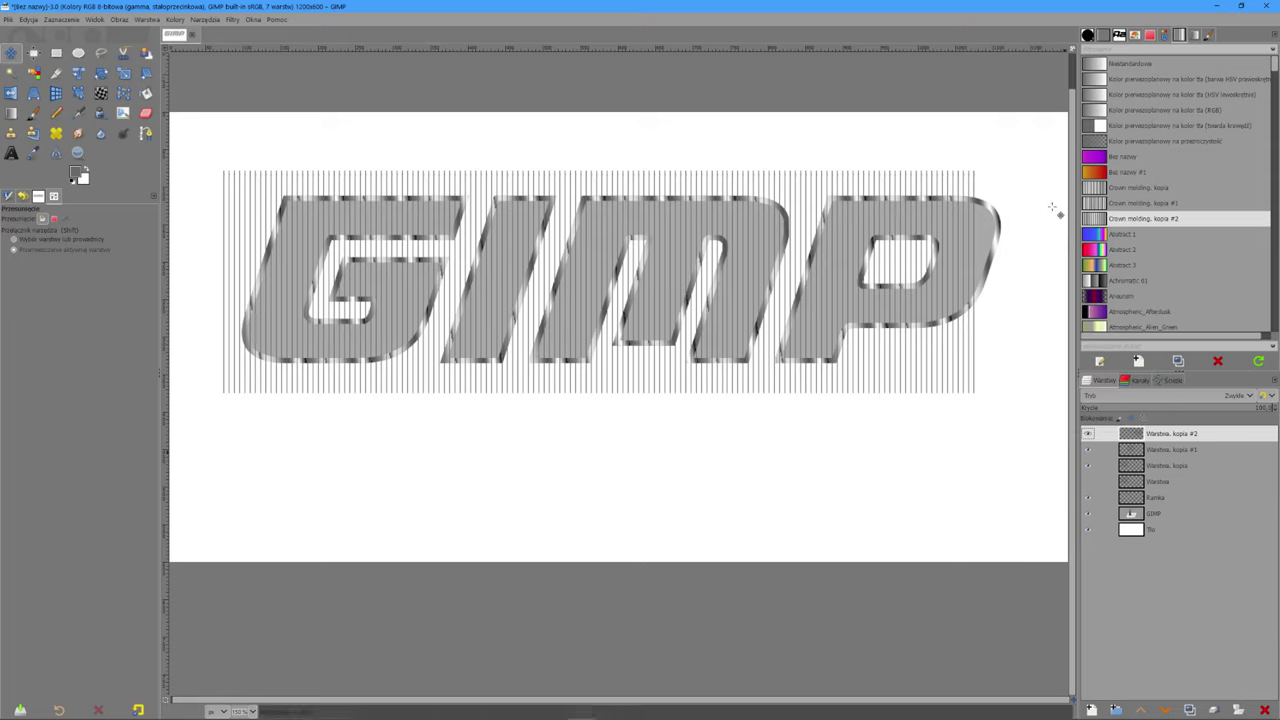
pyautogui.rightClick(1150, 434)
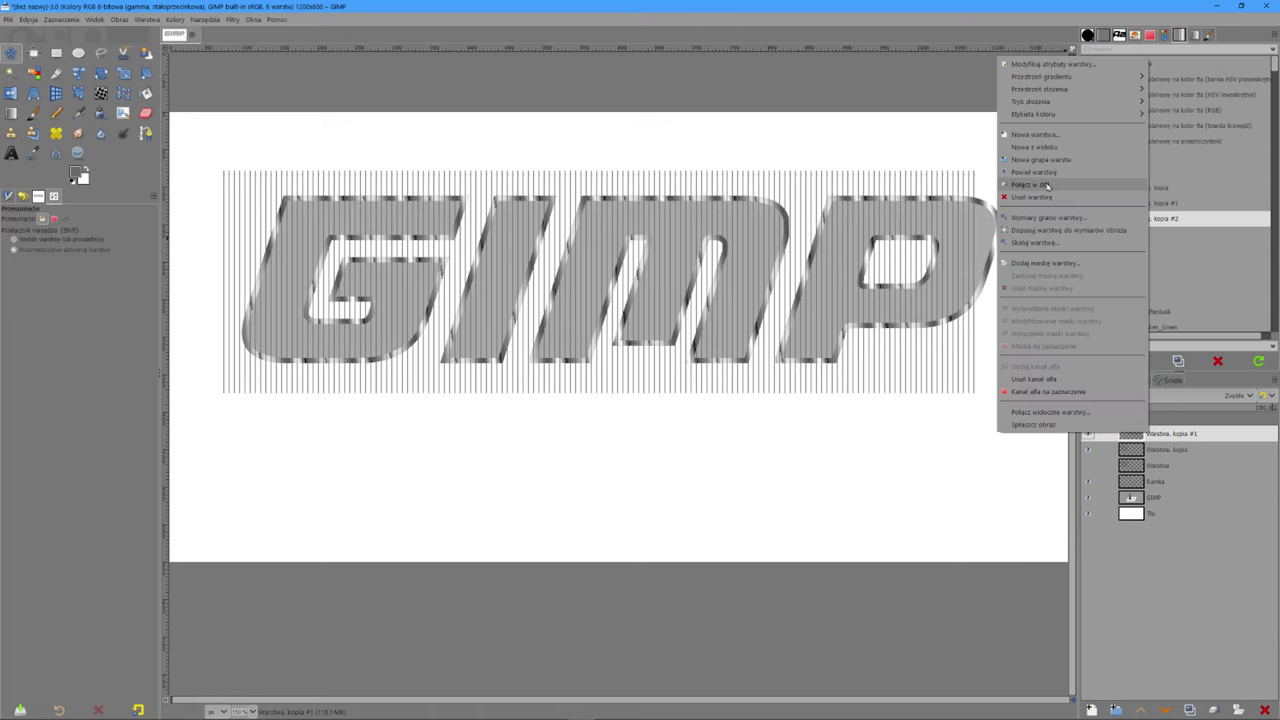
pyautogui.click(1046, 186)
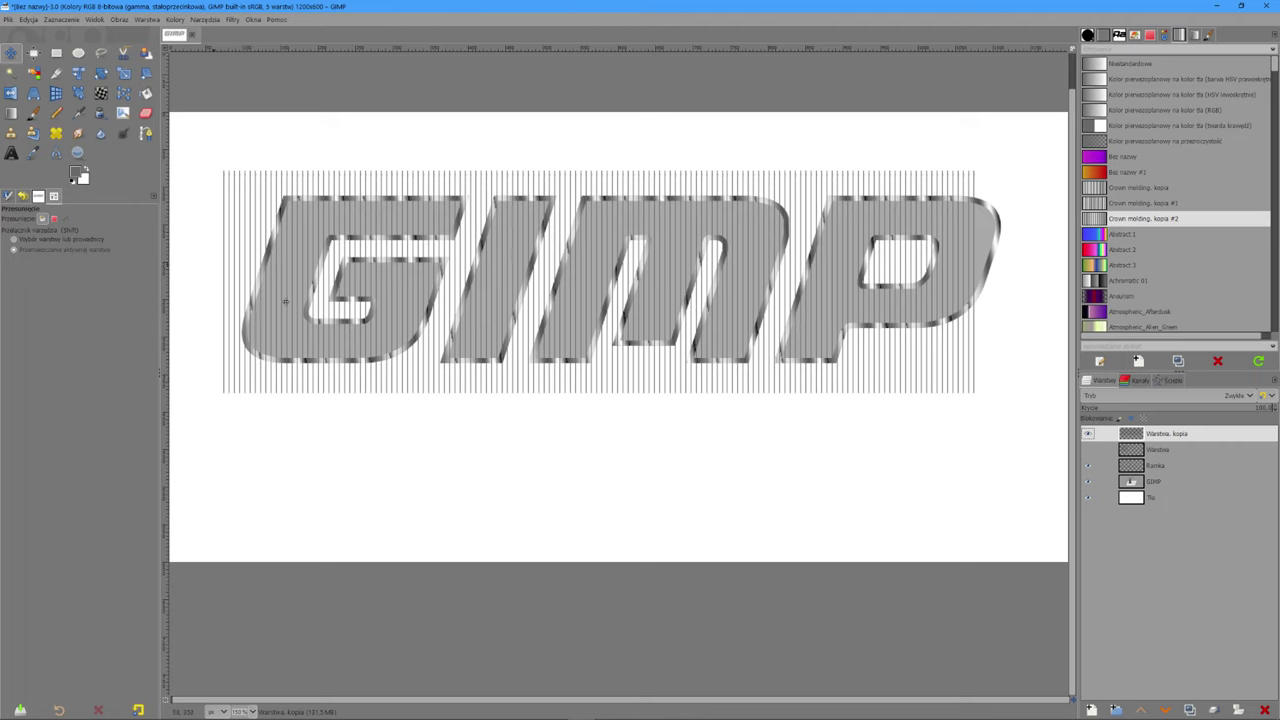
# Step: Nudge the merged stripe layer a few pixels right so the stripes span G through P
pyautogui.press('Right')
pyautogui.press('Right')
pyautogui.press('Right')
pyautogui.press('Right')
pyautogui.press('Right')
pyautogui.press('Right')
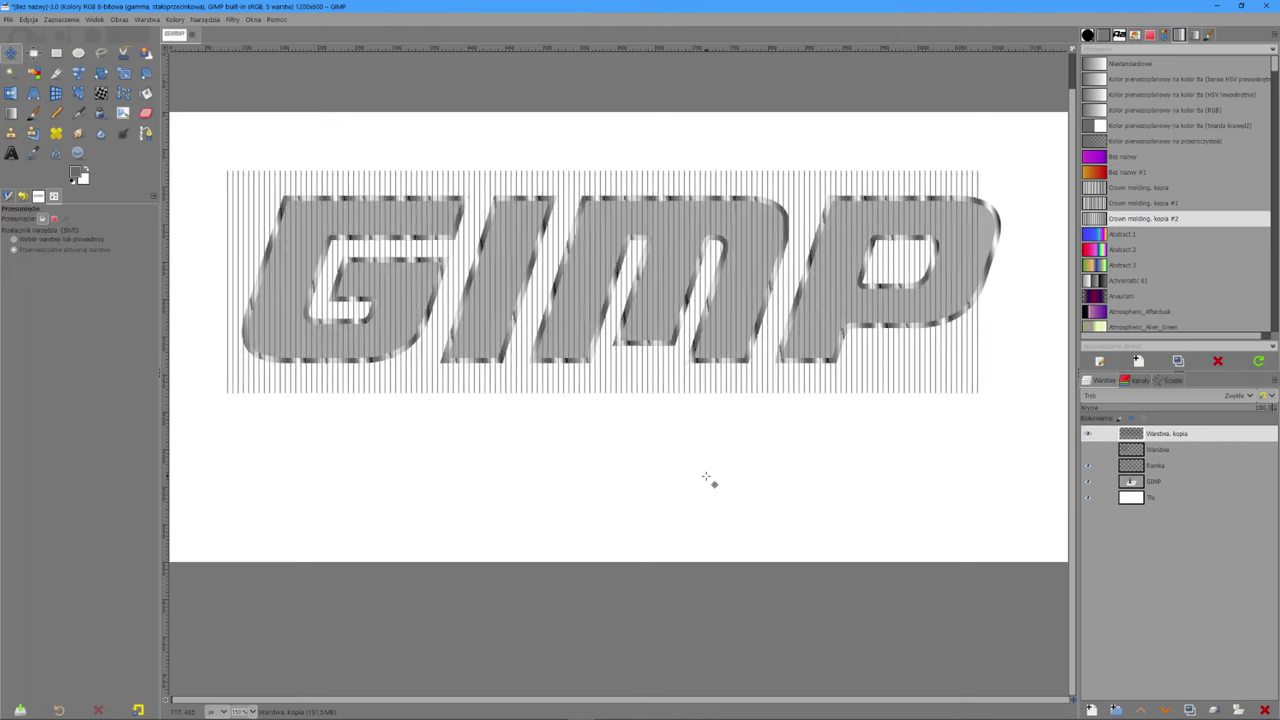
pyautogui.press('Right')
pyautogui.press('Right')
pyautogui.press('Right')
pyautogui.press('Right')
pyautogui.press('Right')
pyautogui.press('Right')
pyautogui.press('Right')
pyautogui.press('Right')
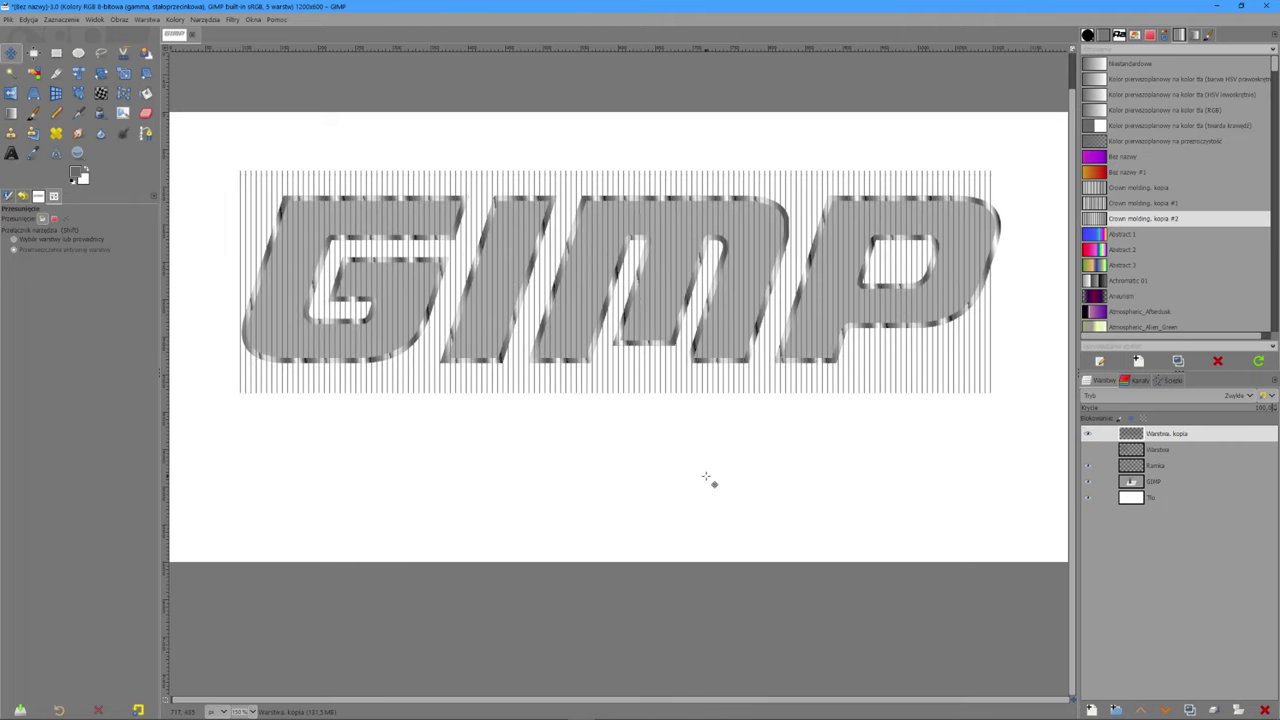
pyautogui.press('Right')
pyautogui.press('Right')
pyautogui.press('Right')
pyautogui.press('Right')
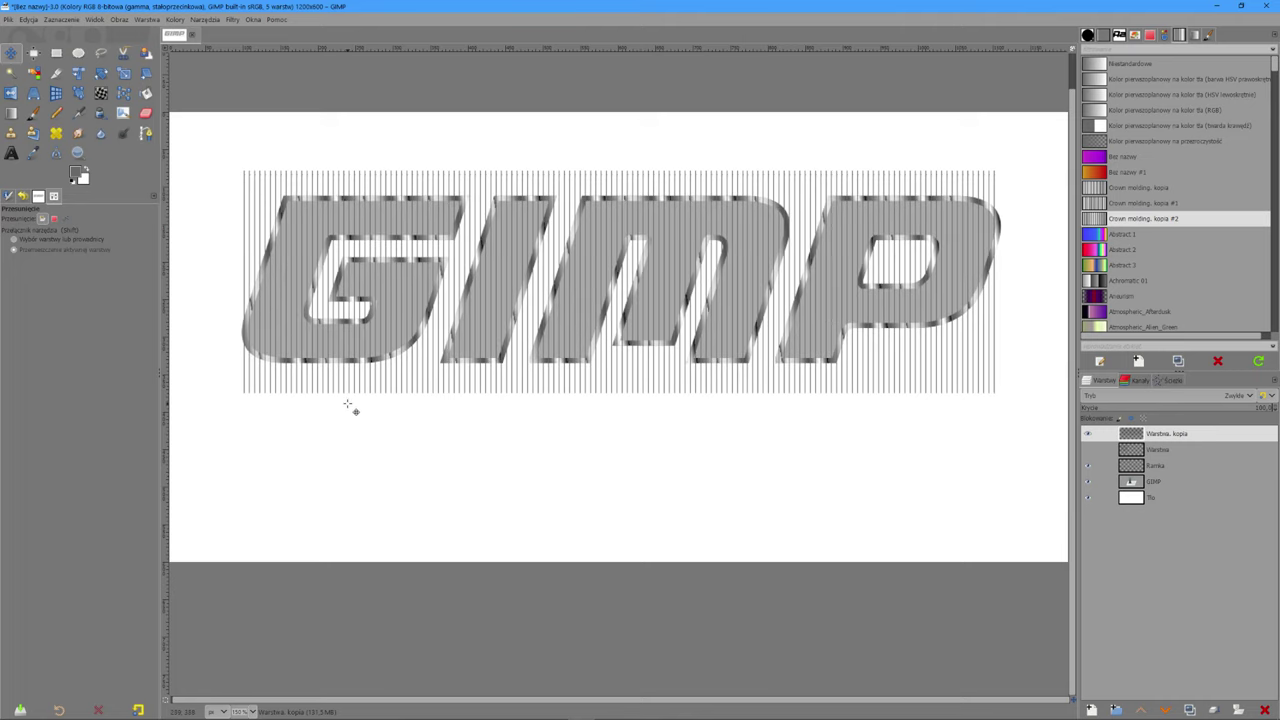
pyautogui.press('Right')
pyautogui.press('Right')
pyautogui.press('Left')
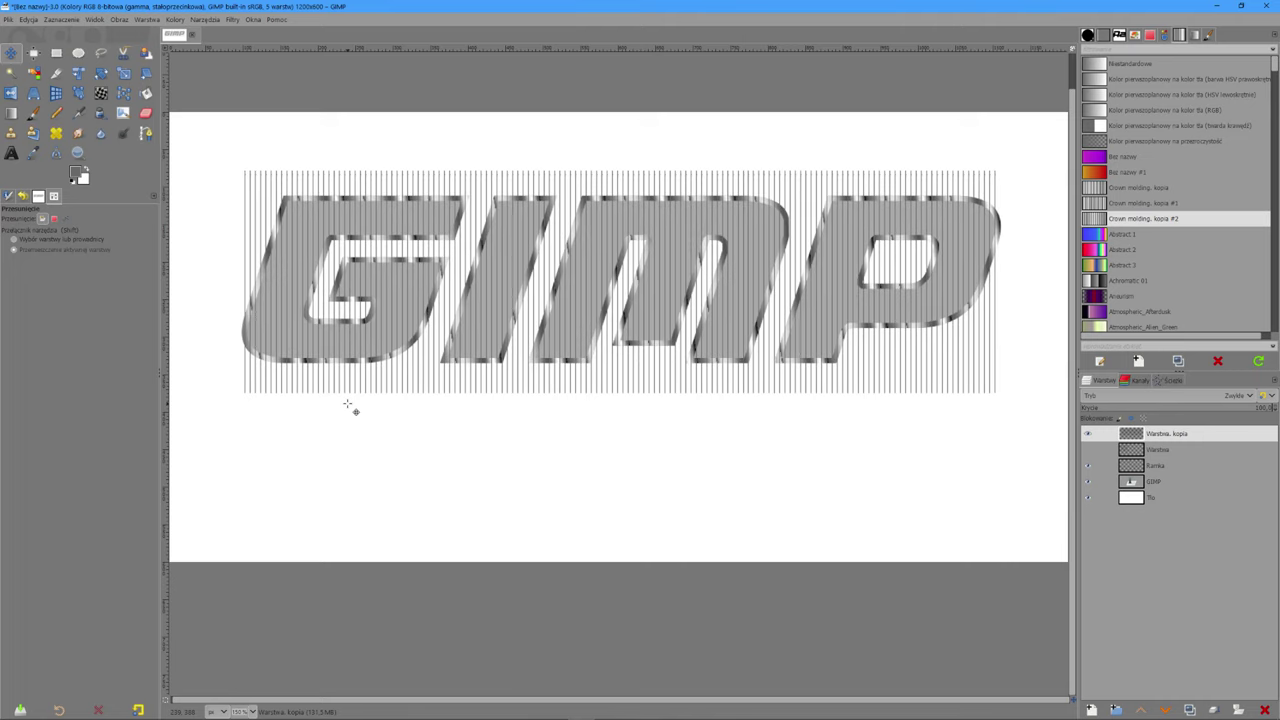
pyautogui.press('Right')
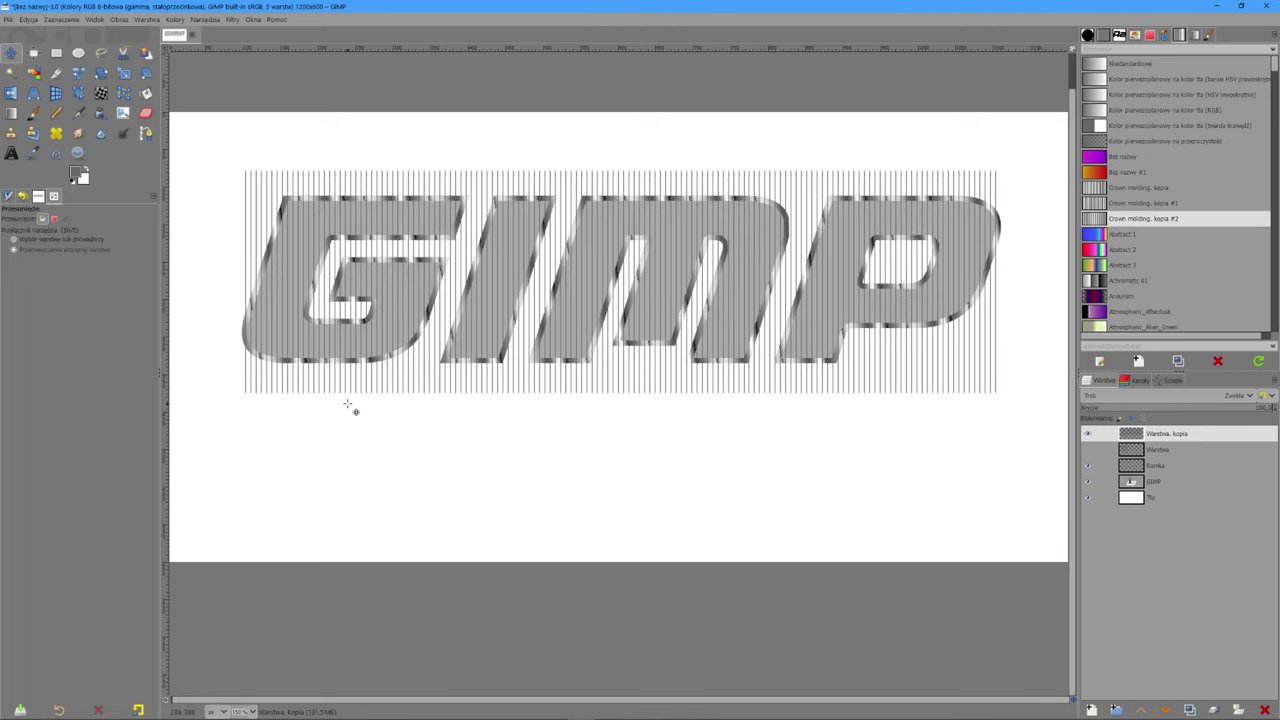
# Step: Hide the full-width stripe layer and show the original short stripe layer Warstwa
pyautogui.click(1089, 433)
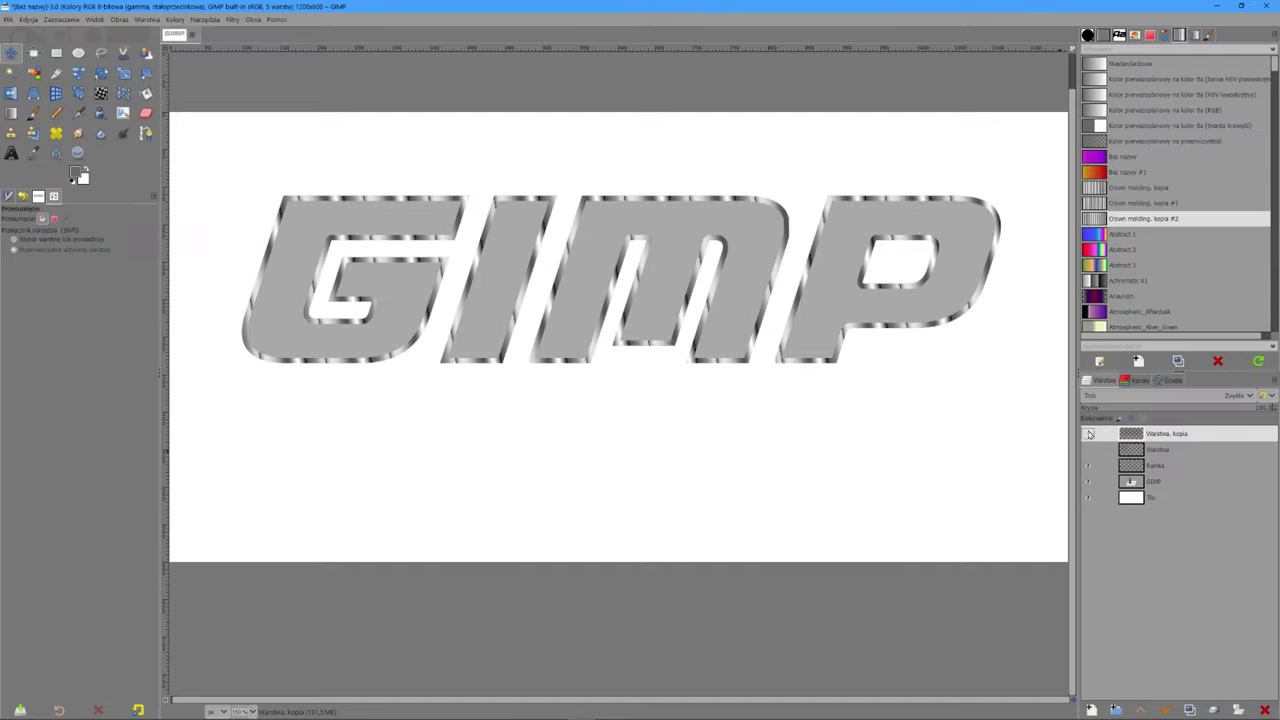
pyautogui.click(1089, 450)
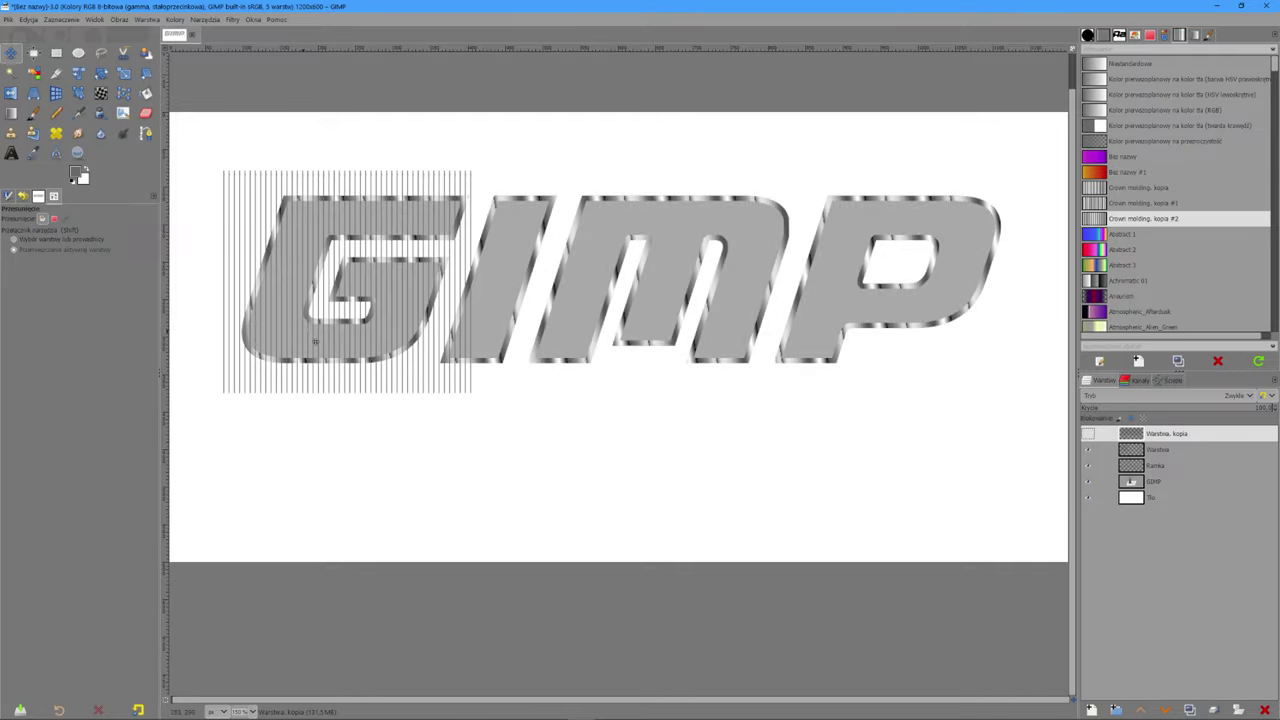
pyautogui.scroll(-1, 399, 291)
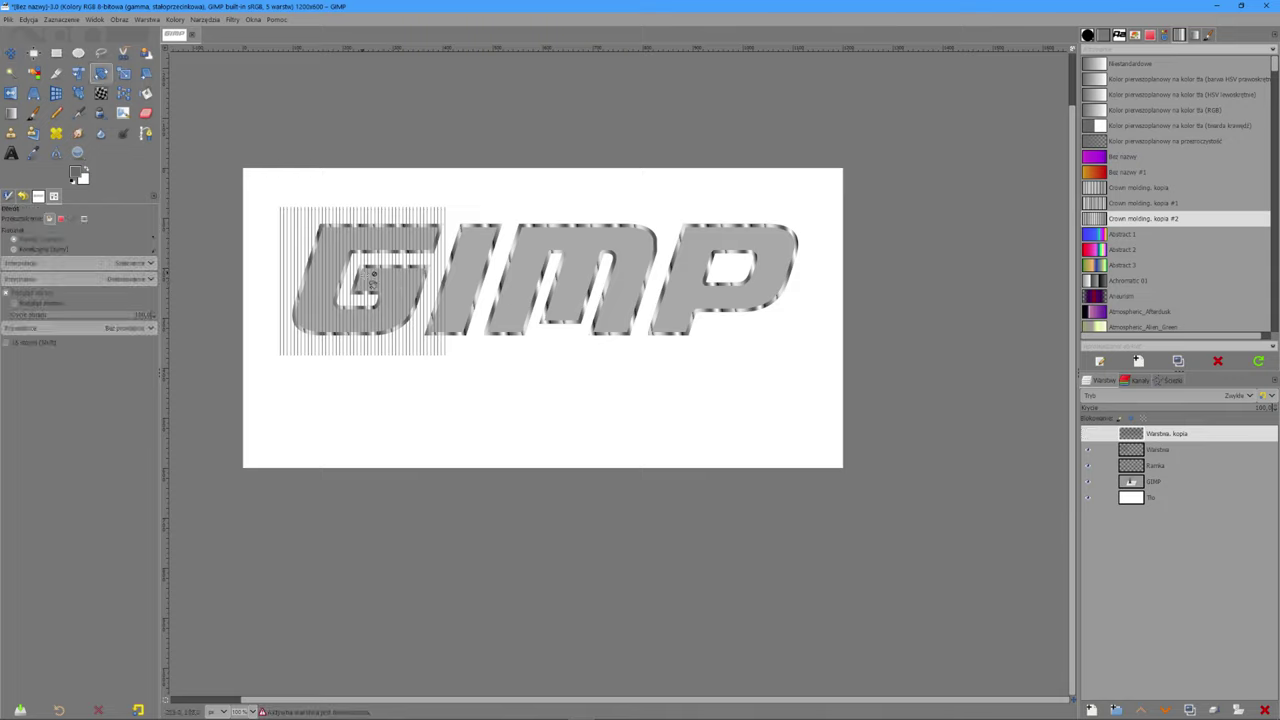
# Step: Rotate the short stripe layer by 90° so its lines run horizontally
pyautogui.click(1132, 451)
pyautogui.click(399, 301)
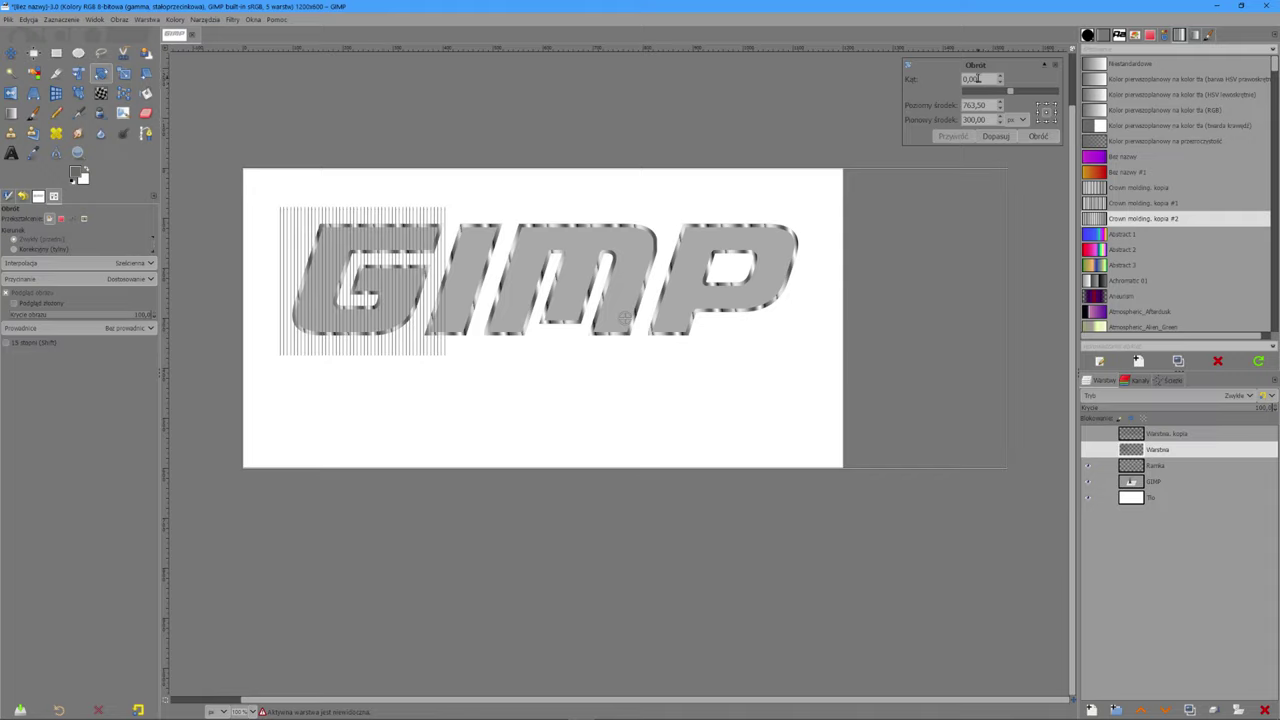
pyautogui.moveTo(977, 78); pyautogui.dragTo(926, 79)
pyautogui.write('90')
pyautogui.click(1038, 137)
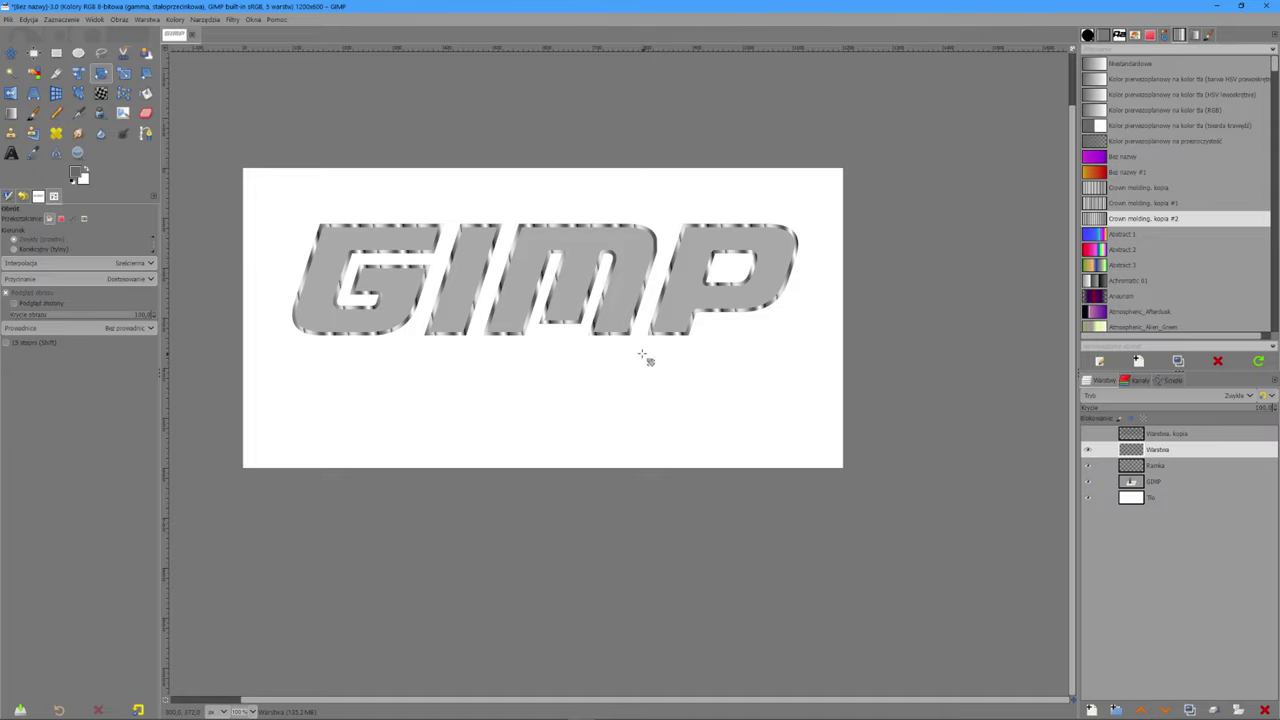
pyautogui.keyDown('ctrl'); pyautogui.scroll(-1, 619, 318); pyautogui.keyUp('ctrl')
pyautogui.keyDown('ctrl'); pyautogui.scroll(-1, 619, 318); pyautogui.keyUp('ctrl')
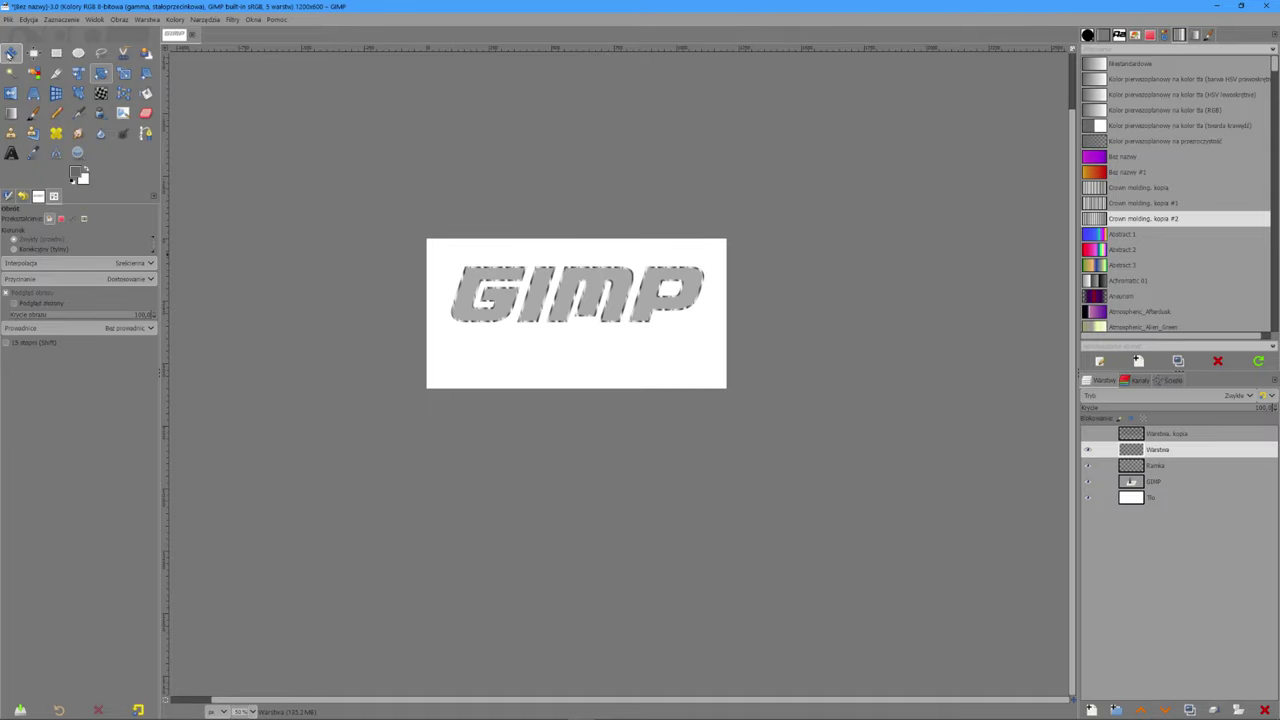
# Step: Move the rotated stripe layer over the text and make a first attempt at scaling it wider
pyautogui.click(11, 53)
pyautogui.moveTo(523, 202)
pyautogui.mouseDown()
pyautogui.moveTo(476, 295)
pyautogui.moveTo(434, 302)
pyautogui.mouseUp()
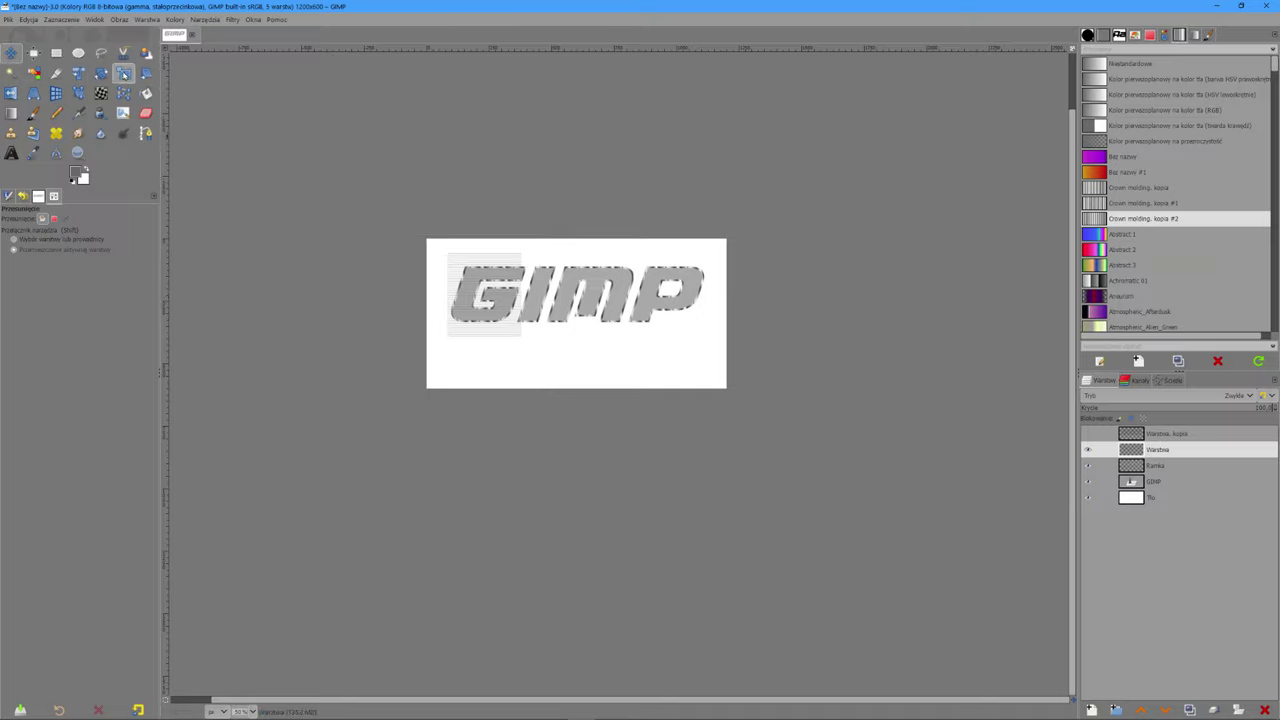
pyautogui.click(124, 73)
pyautogui.click(495, 332)
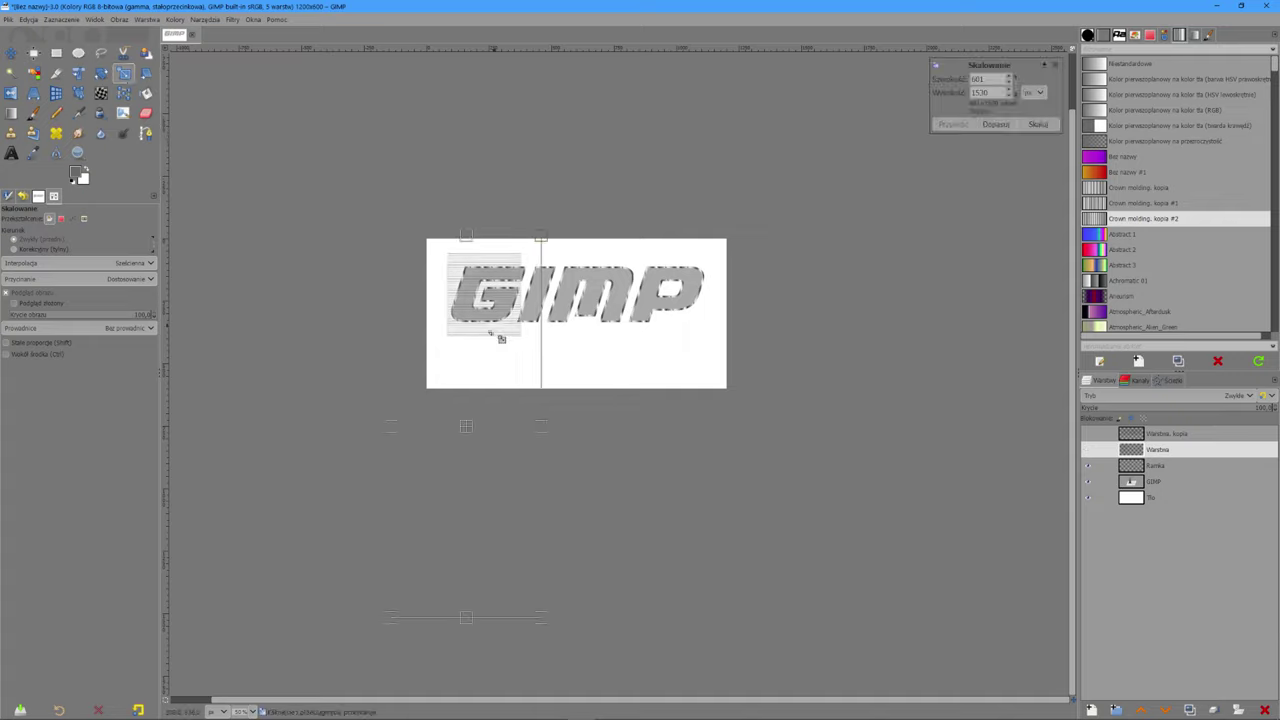
pyautogui.moveTo(543, 428)
pyautogui.mouseDown()
pyautogui.moveTo(706, 432)
pyautogui.moveTo(753, 453)
pyautogui.mouseUp()
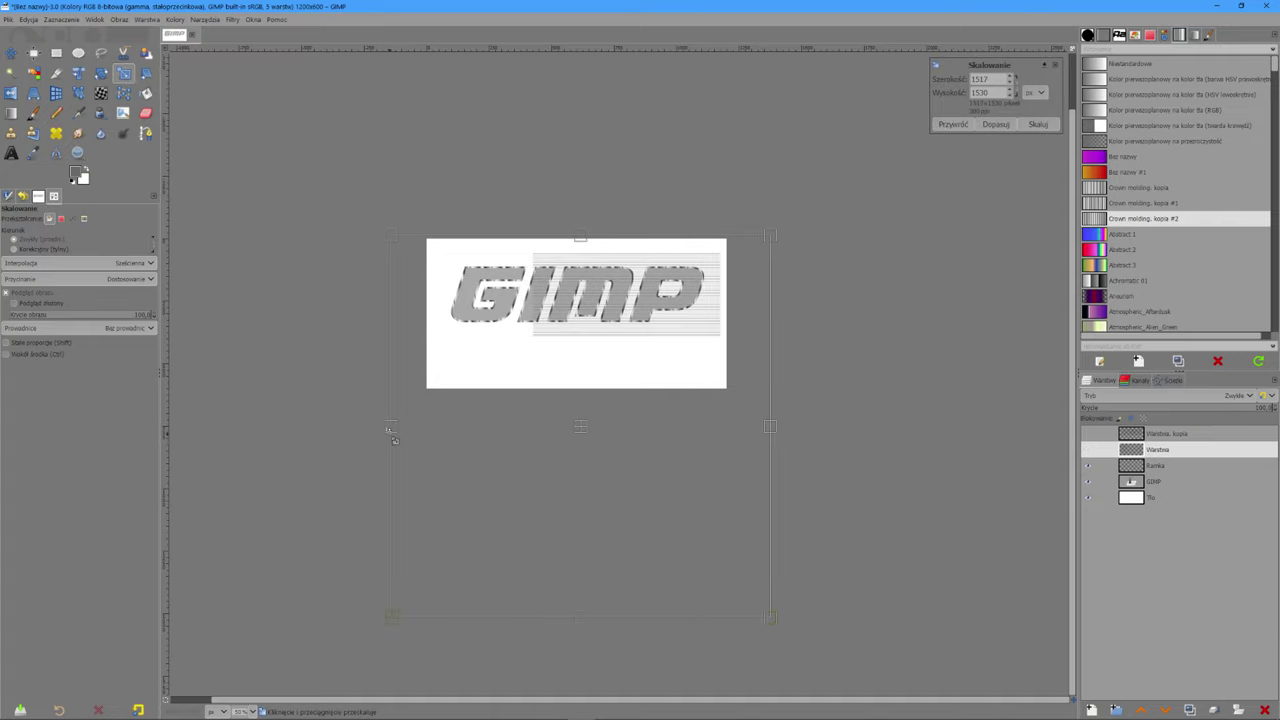
pyautogui.moveTo(407, 443)
pyautogui.mouseDown()
pyautogui.moveTo(294, 431)
pyautogui.moveTo(268, 448)
pyautogui.mouseUp()
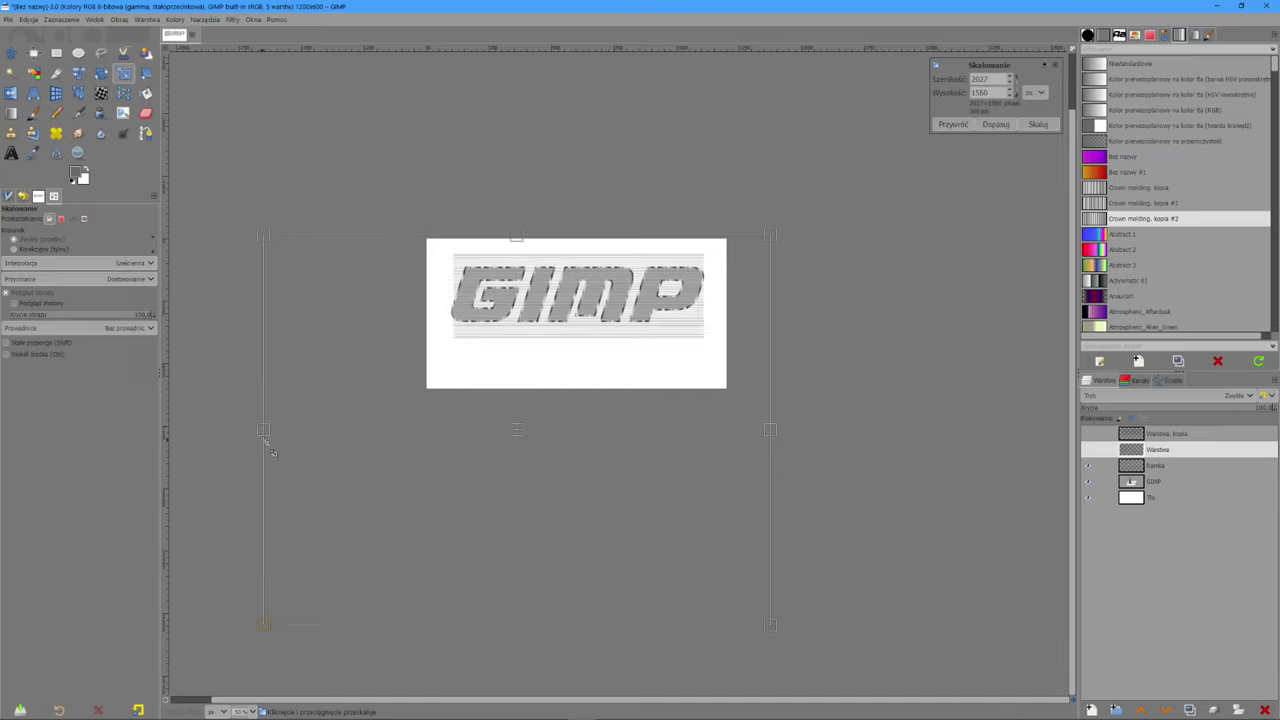
pyautogui.hotkey('ctrl', 'z')
pyautogui.hotkey('ctrl', 'z')
pyautogui.hotkey('ctrl', 'z')
pyautogui.hotkey('ctrl', 'z')
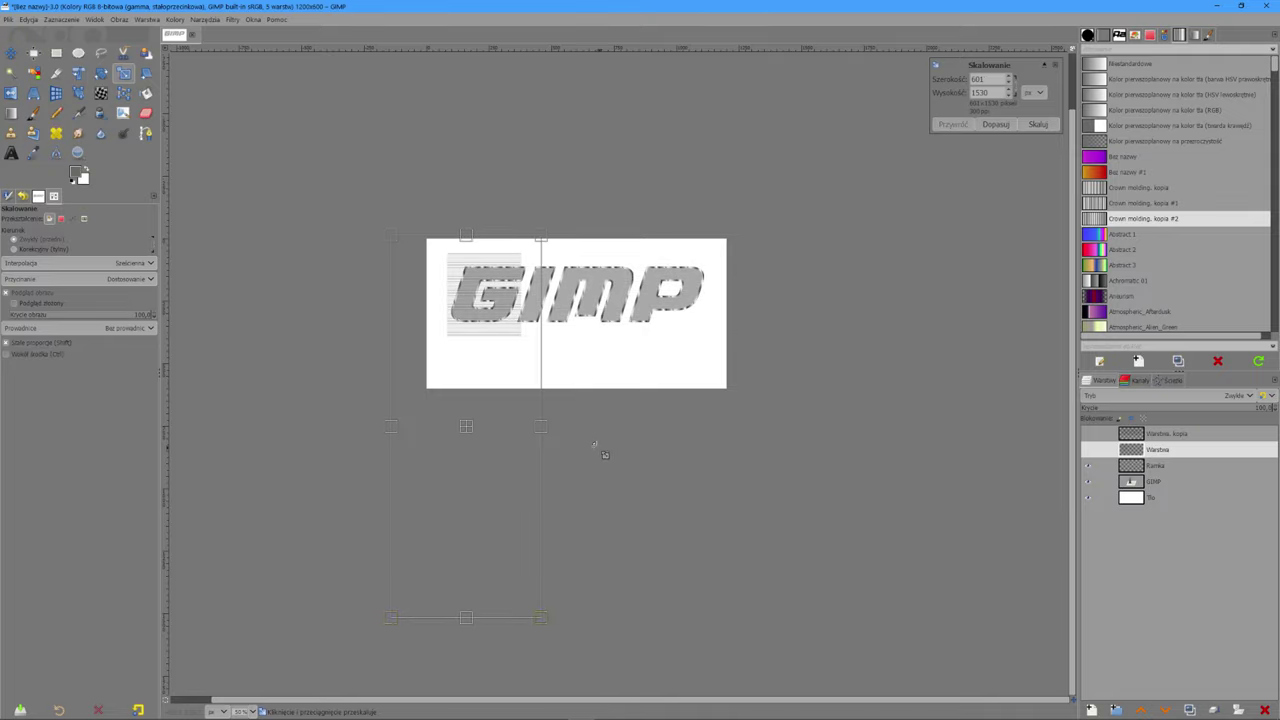
# Step: Scale the horizontal stripe layer to about 2173 px wide, covering the whole text
pyautogui.moveTo(541, 427); pyautogui.dragTo(548, 425)
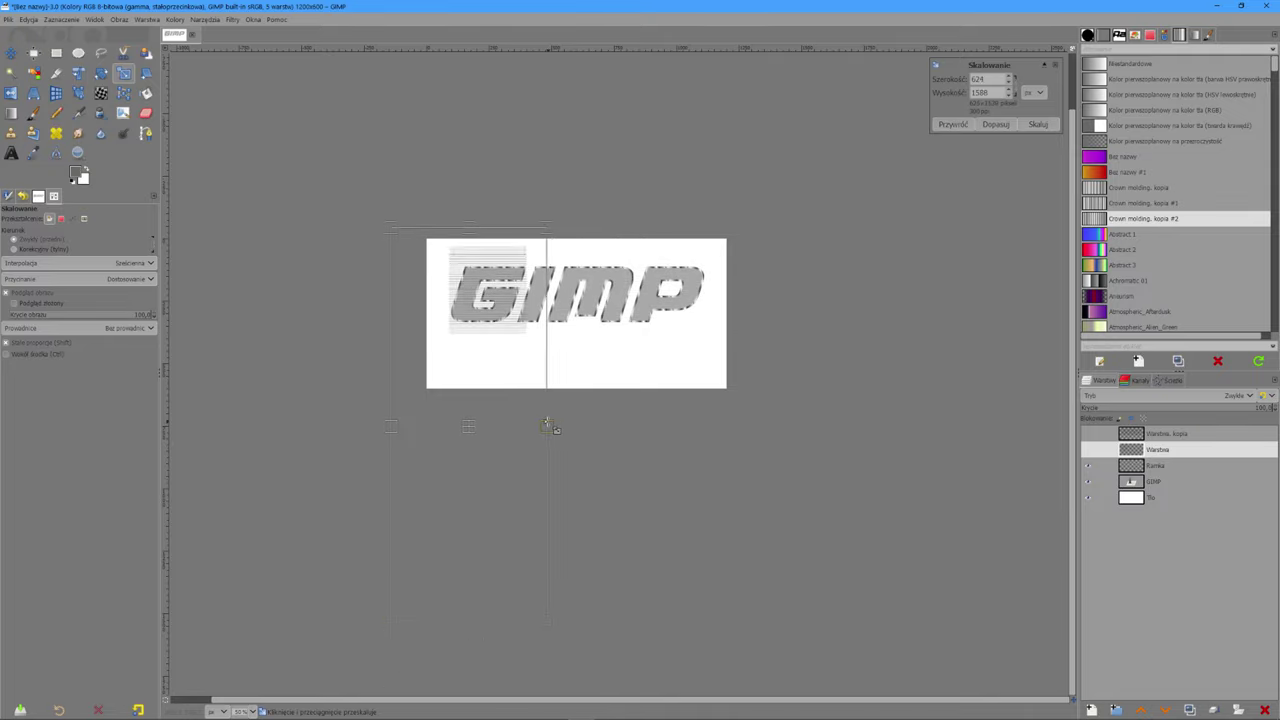
pyautogui.hotkey('ctrl', 'z')
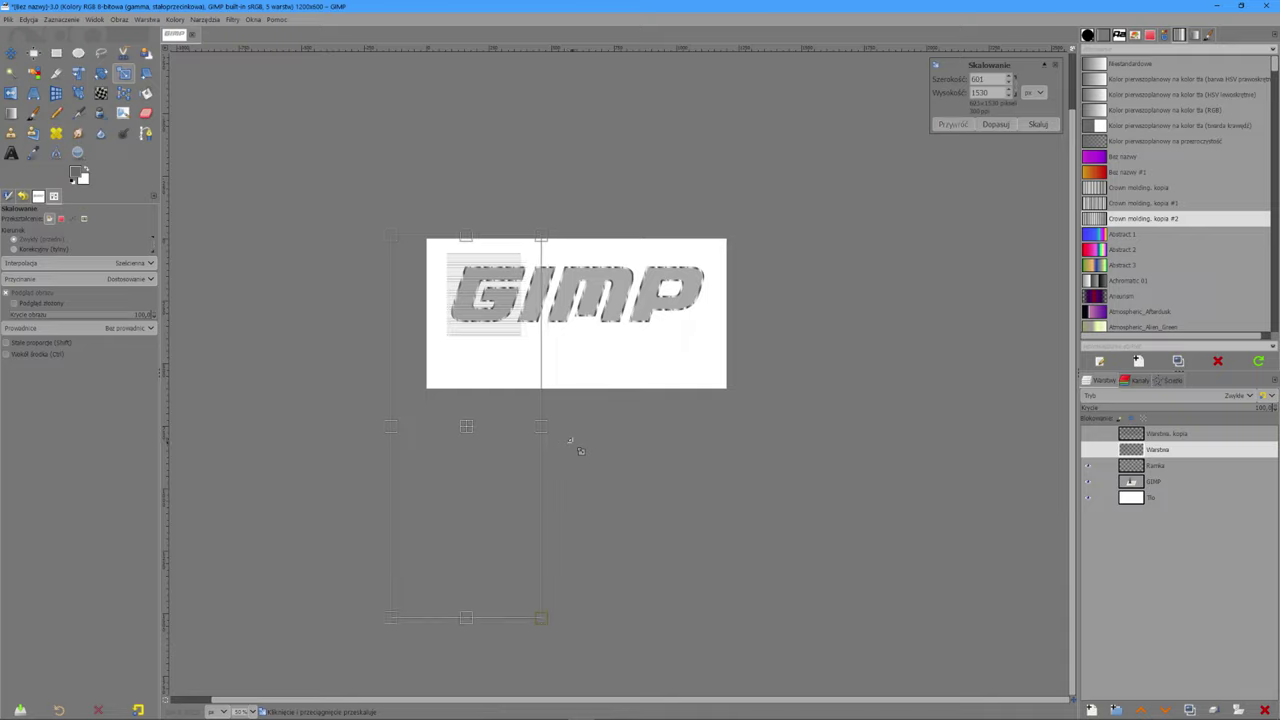
pyautogui.moveTo(540, 428); pyautogui.dragTo(613, 429)
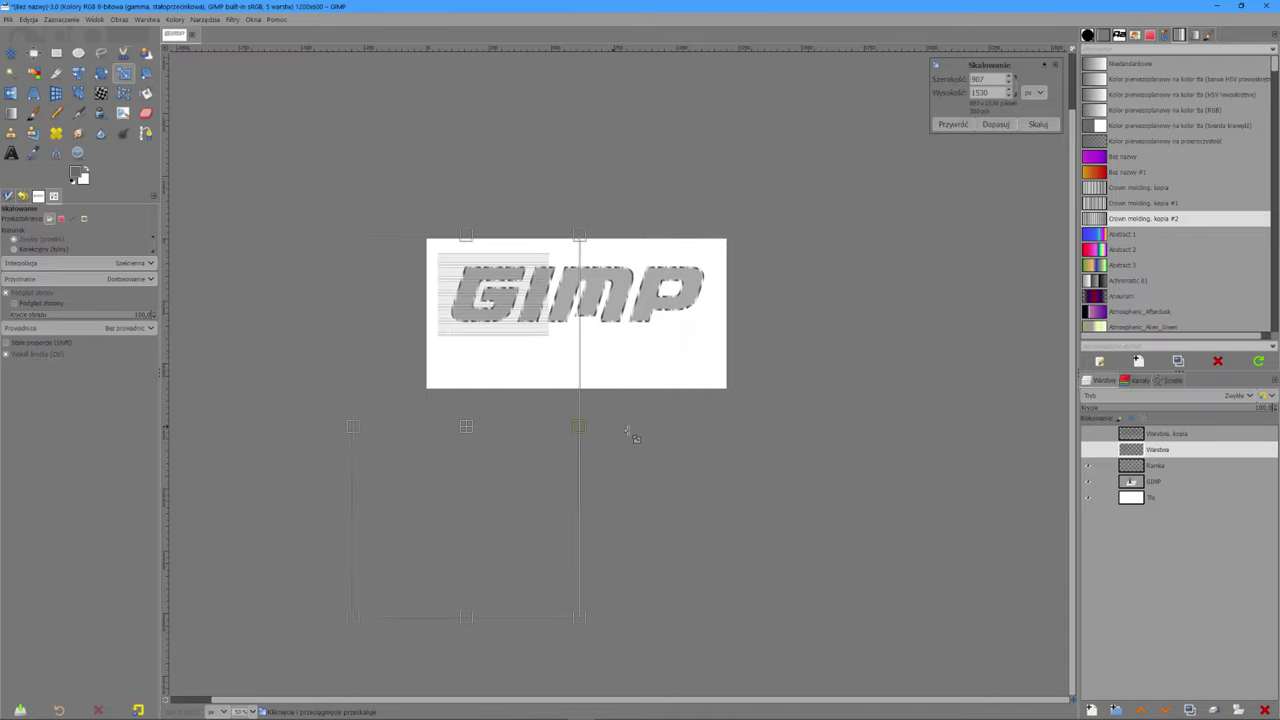
pyautogui.moveTo(613, 430); pyautogui.dragTo(711, 430)
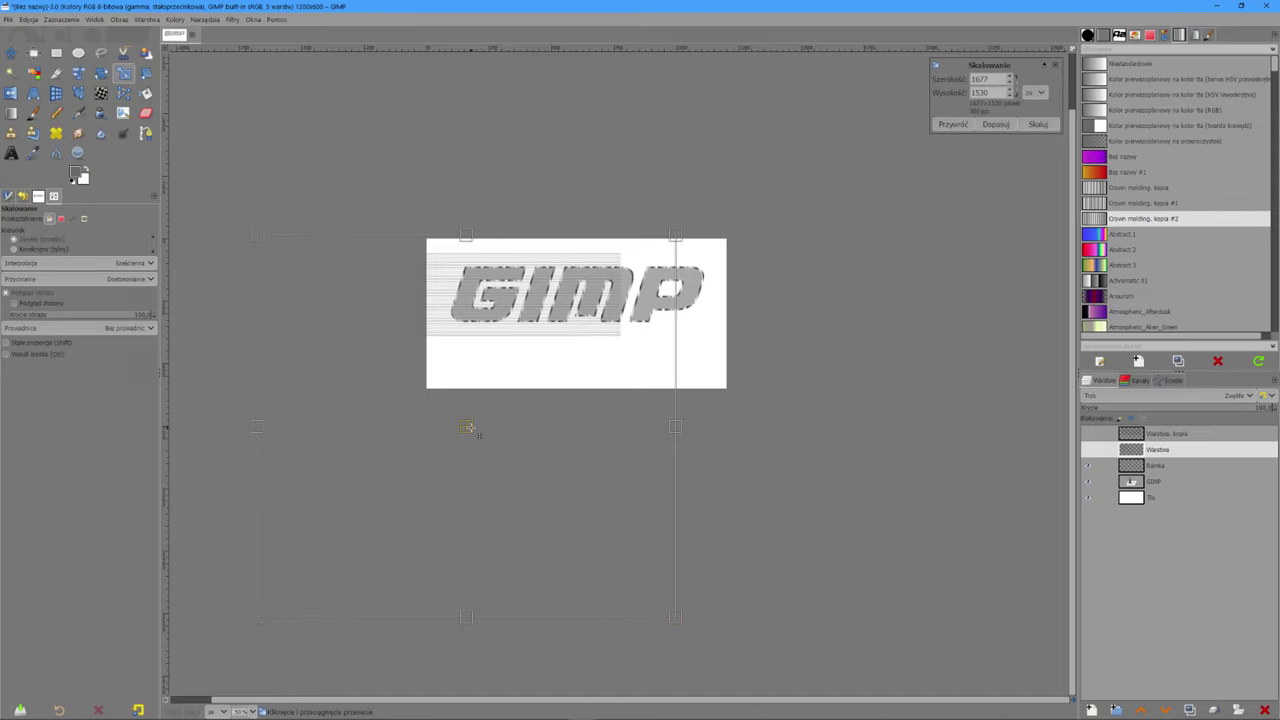
pyautogui.moveTo(467, 427); pyautogui.dragTo(500, 431)
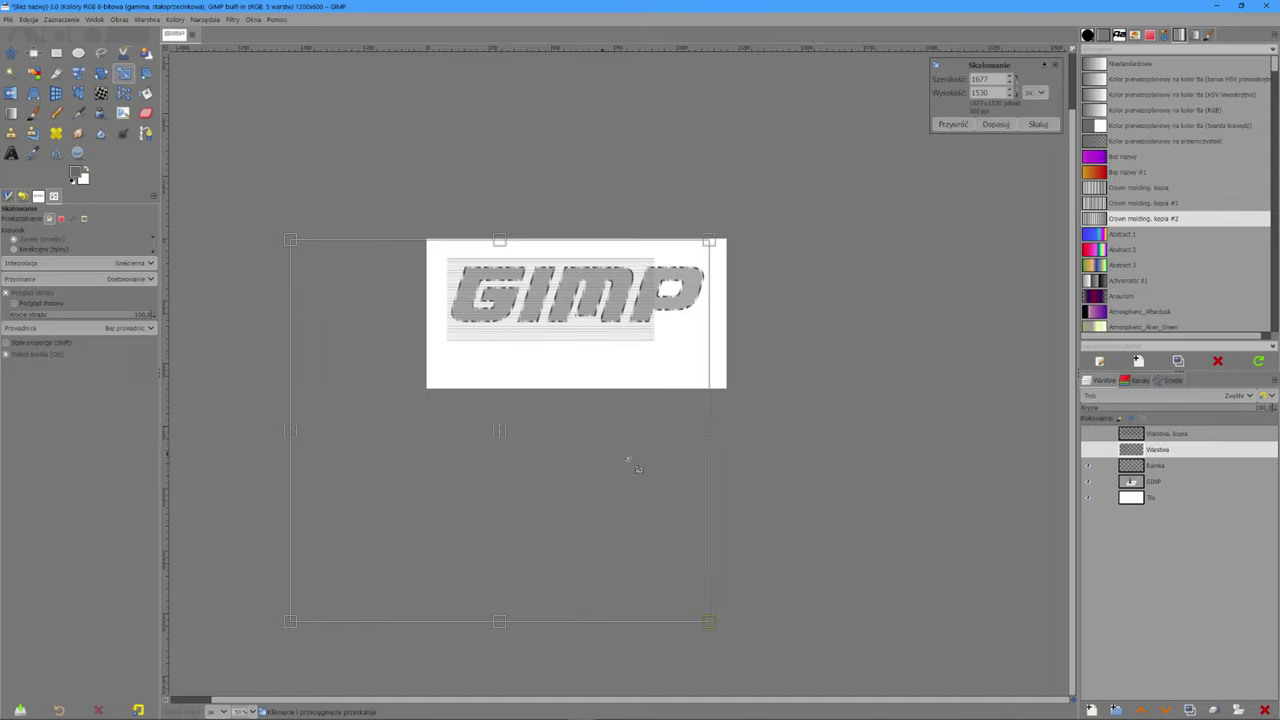
pyautogui.moveTo(713, 430); pyautogui.dragTo(787, 443)
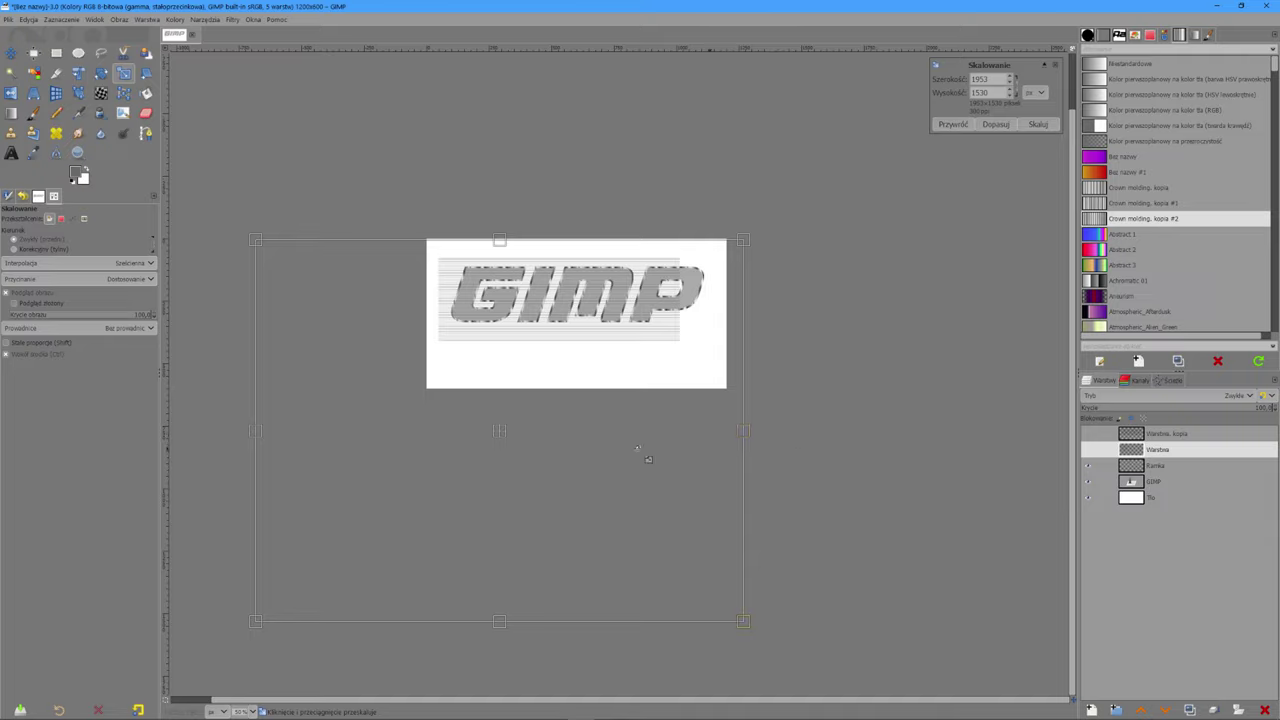
pyautogui.moveTo(500, 432); pyautogui.dragTo(509, 433)
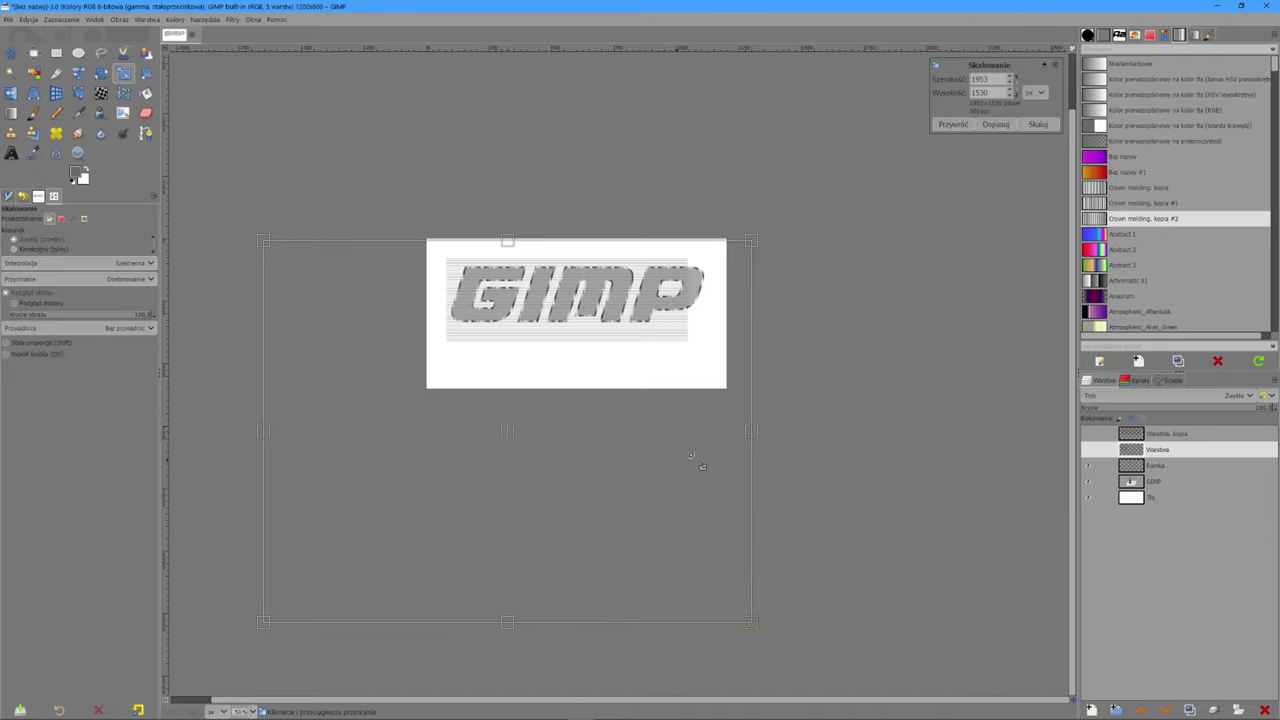
pyautogui.moveTo(752, 431); pyautogui.dragTo(812, 442)
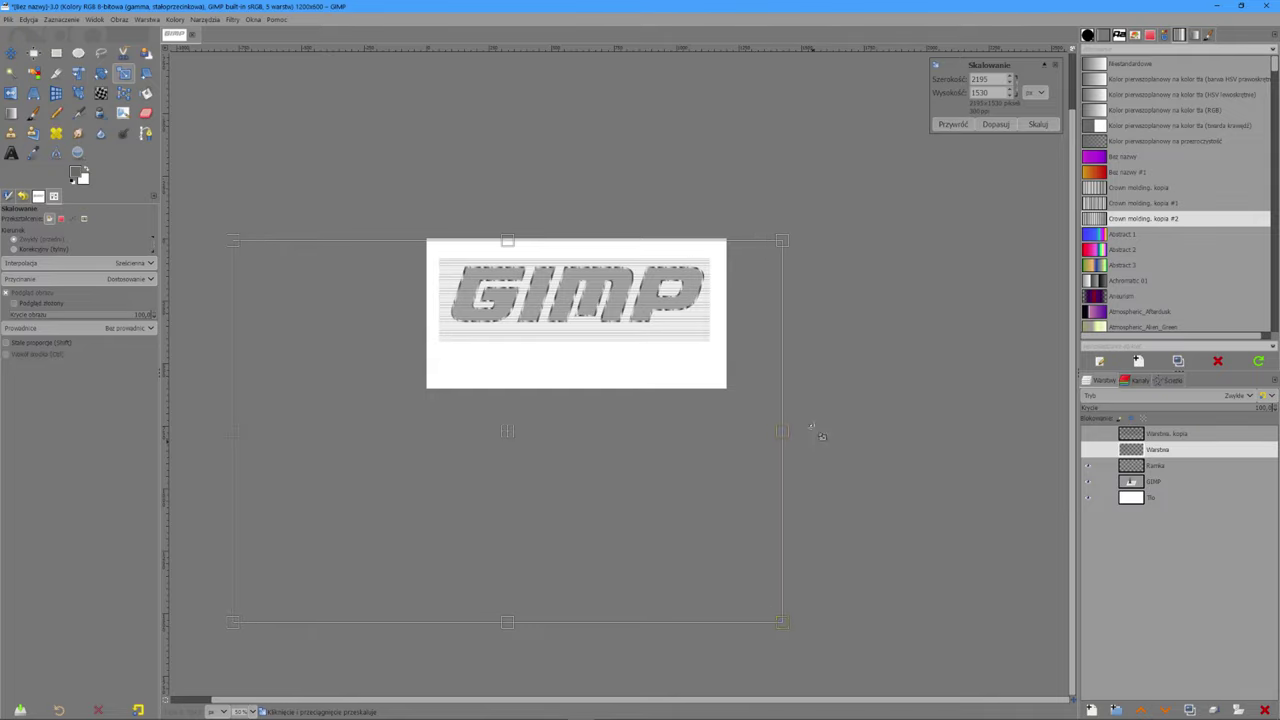
pyautogui.click(1038, 124)
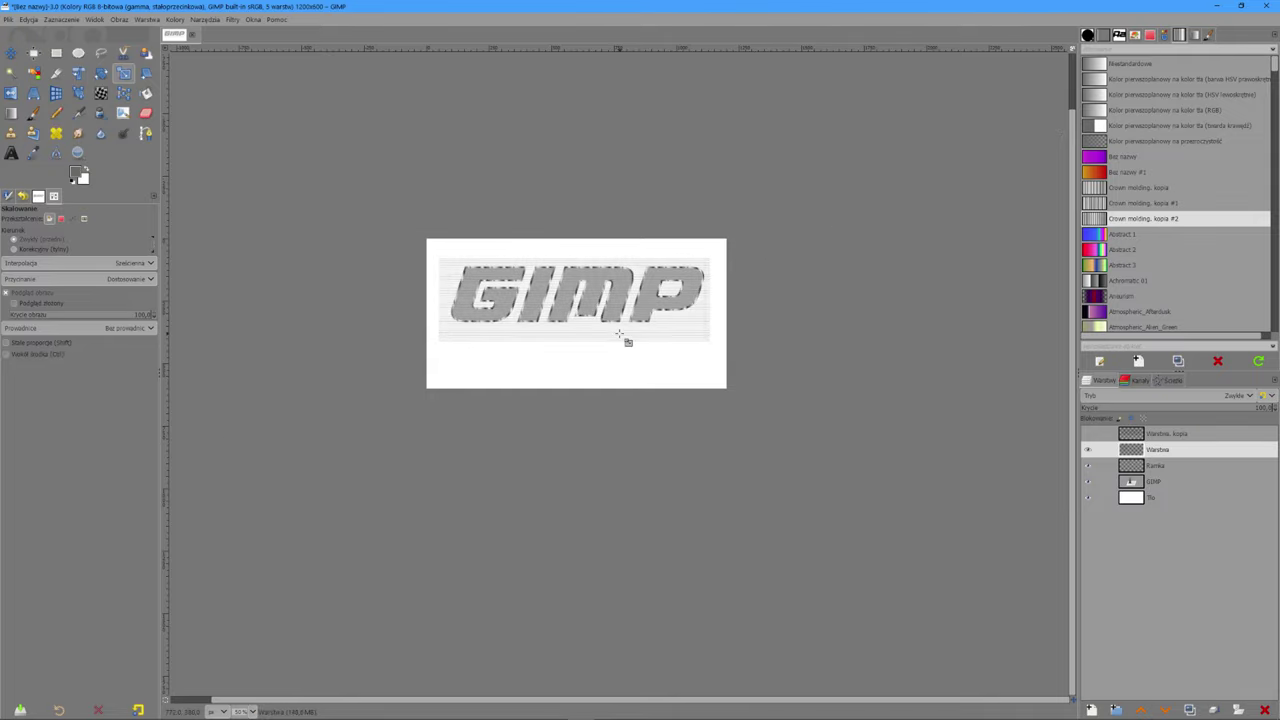
# Step: View at 100% and show the vertical-stripe layer 'Warstwa, kopia'
pyautogui.press('1')
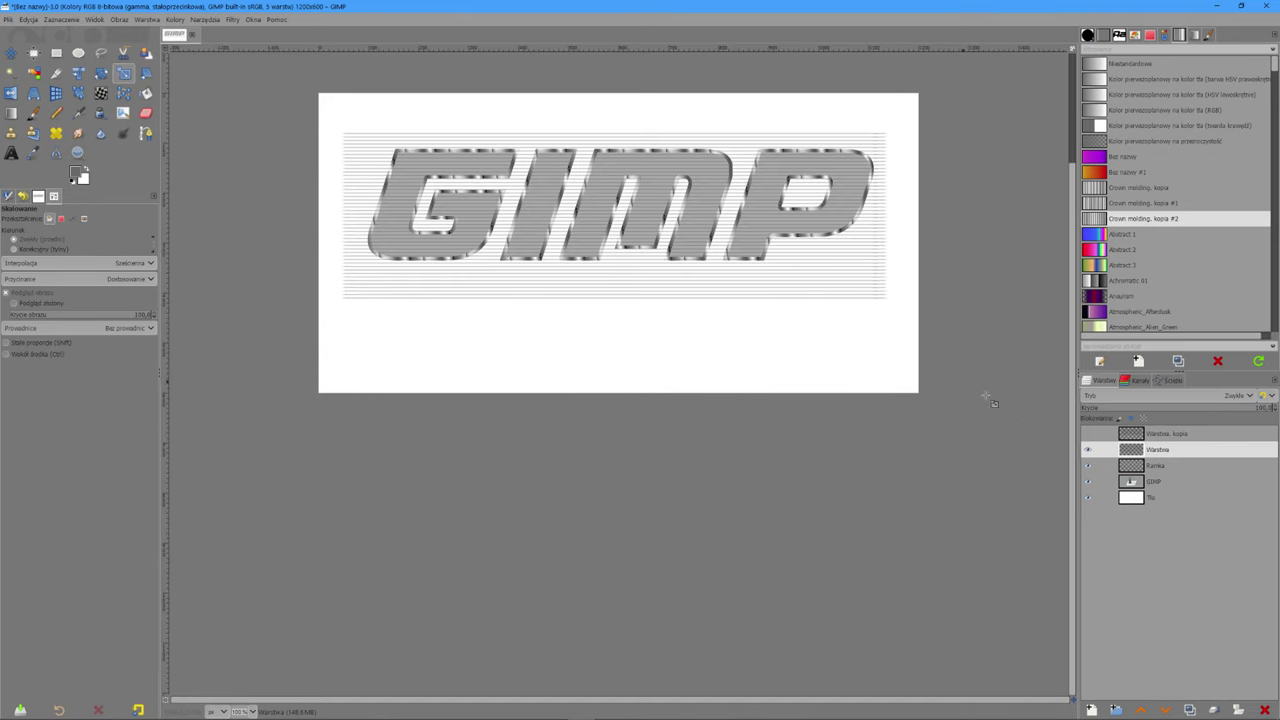
pyautogui.click(1087, 435)
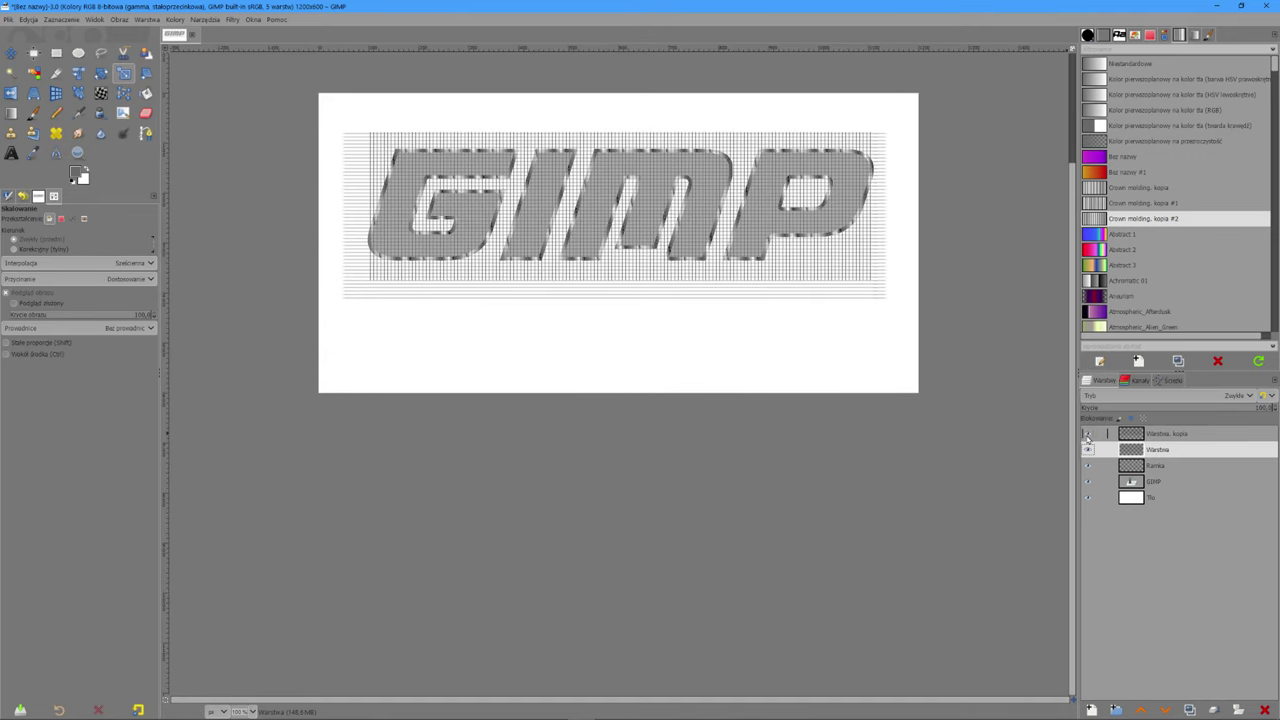
pyautogui.rightClick(1160, 435)
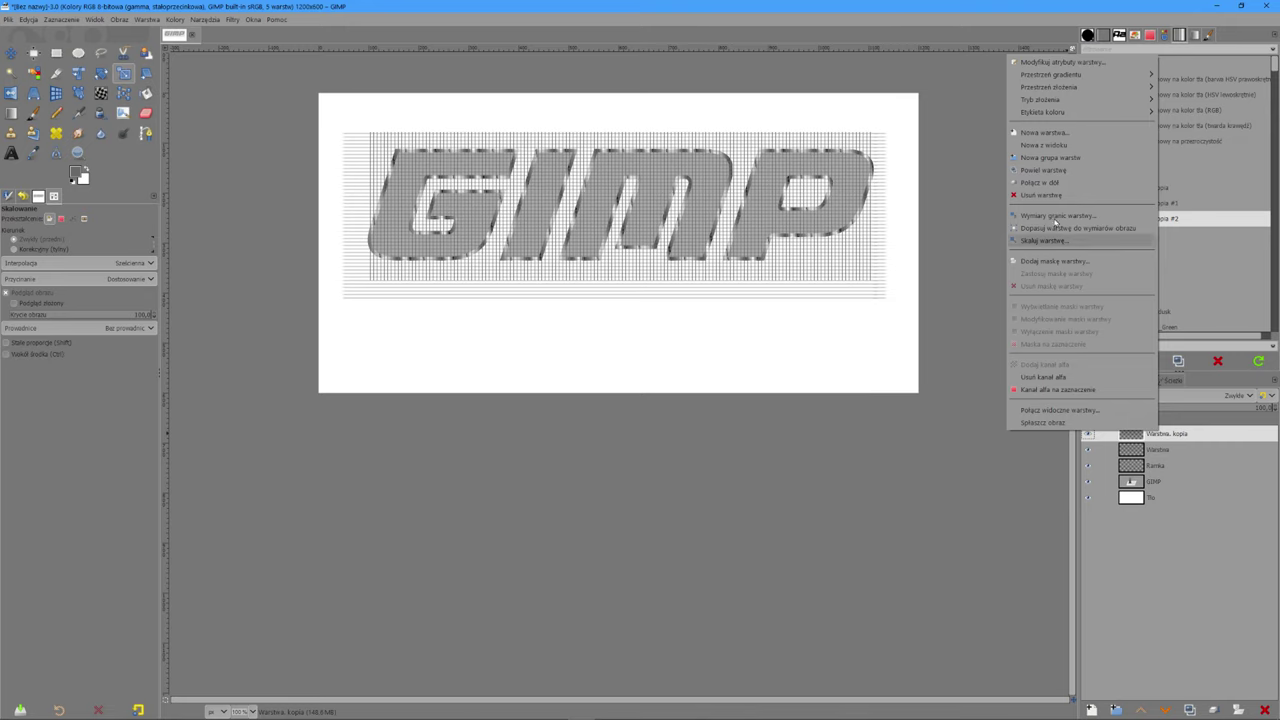
# Step: Merge the vertical stripes into the grid, then load the GIMP letters' alpha as a selection
pyautogui.click(1040, 187)
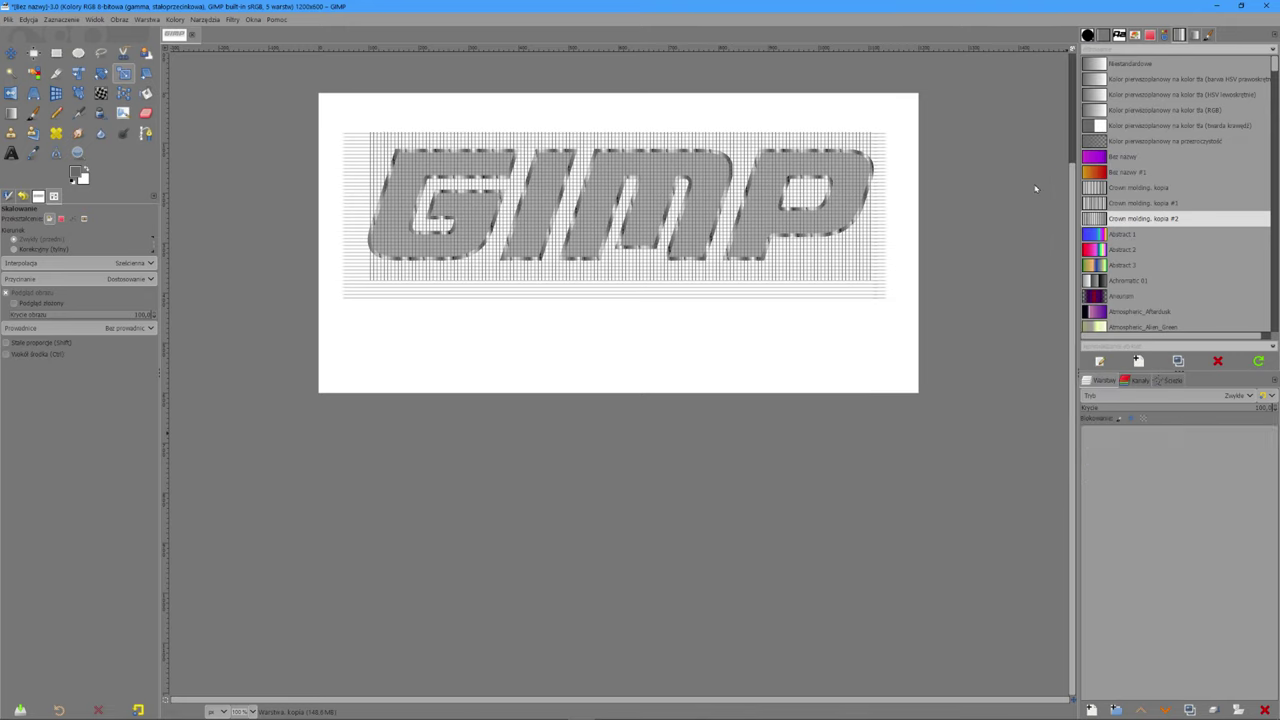
pyautogui.scroll(1, 602, 170)
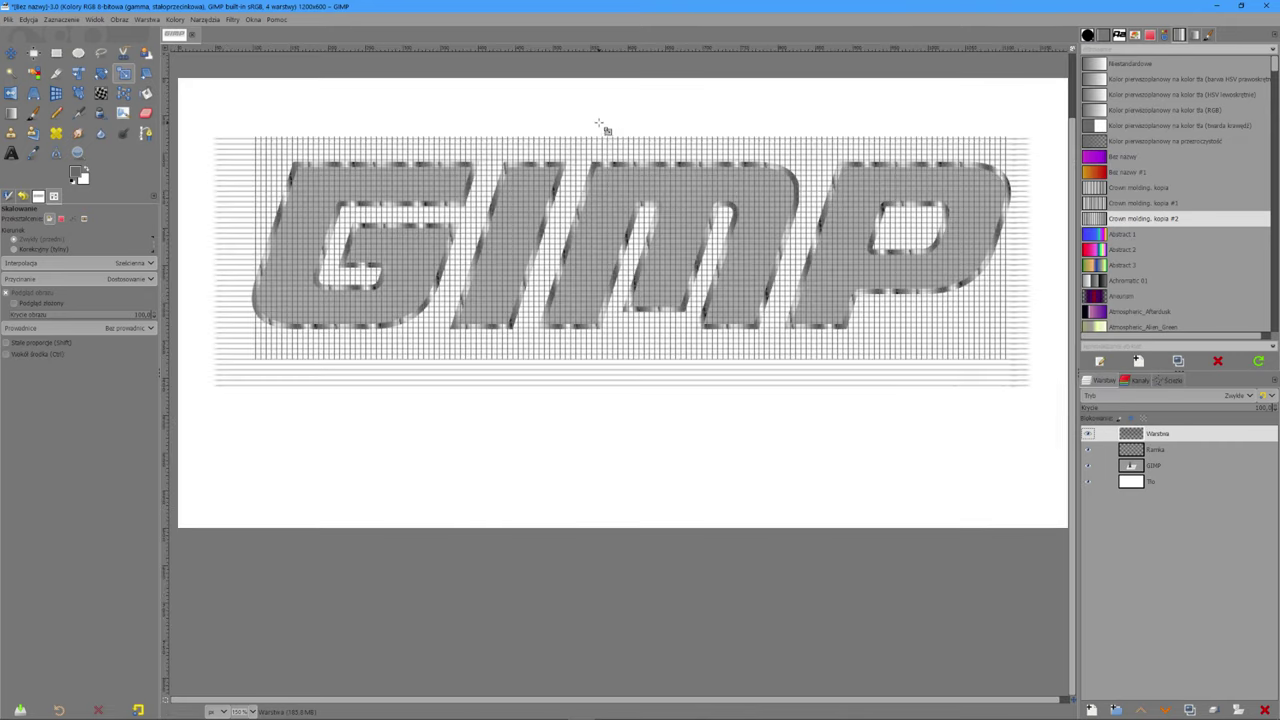
pyautogui.click(1137, 466)
pyautogui.rightClick(1137, 466)
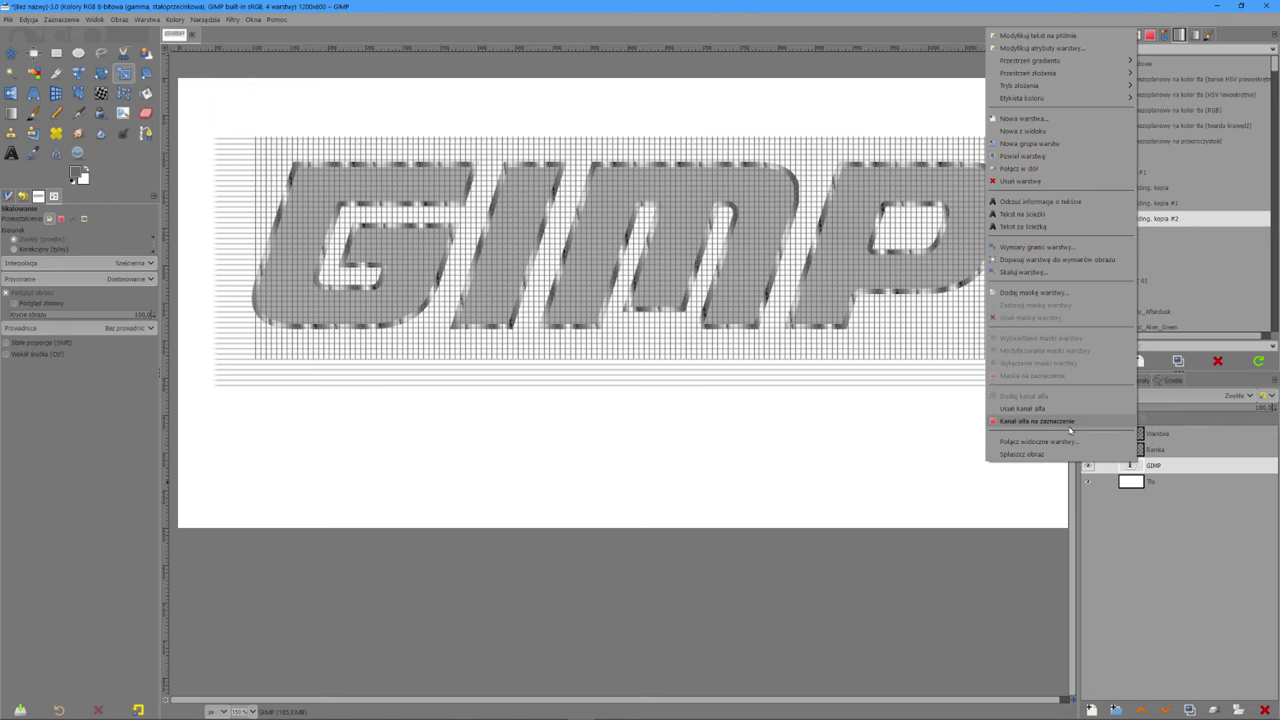
pyautogui.click(1043, 424)
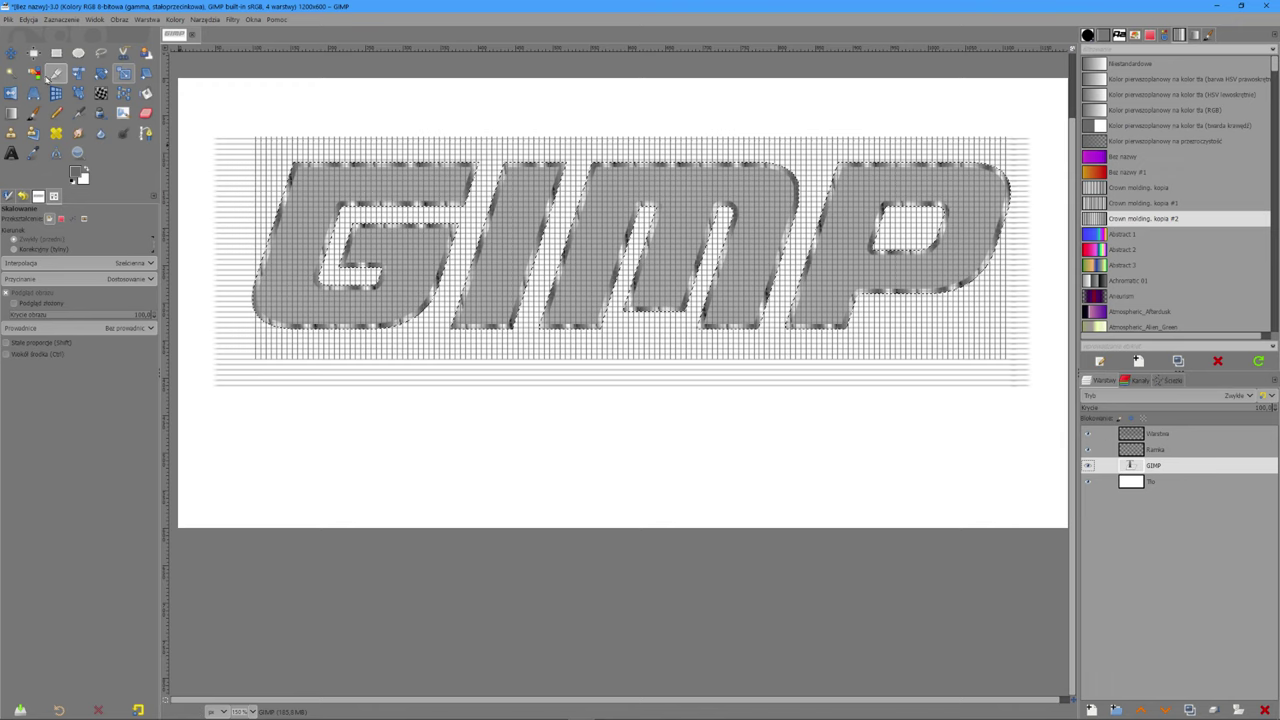
# Step: Shrink the letter selection and delete the grid outside it, then deselect
pyautogui.click(58, 20)
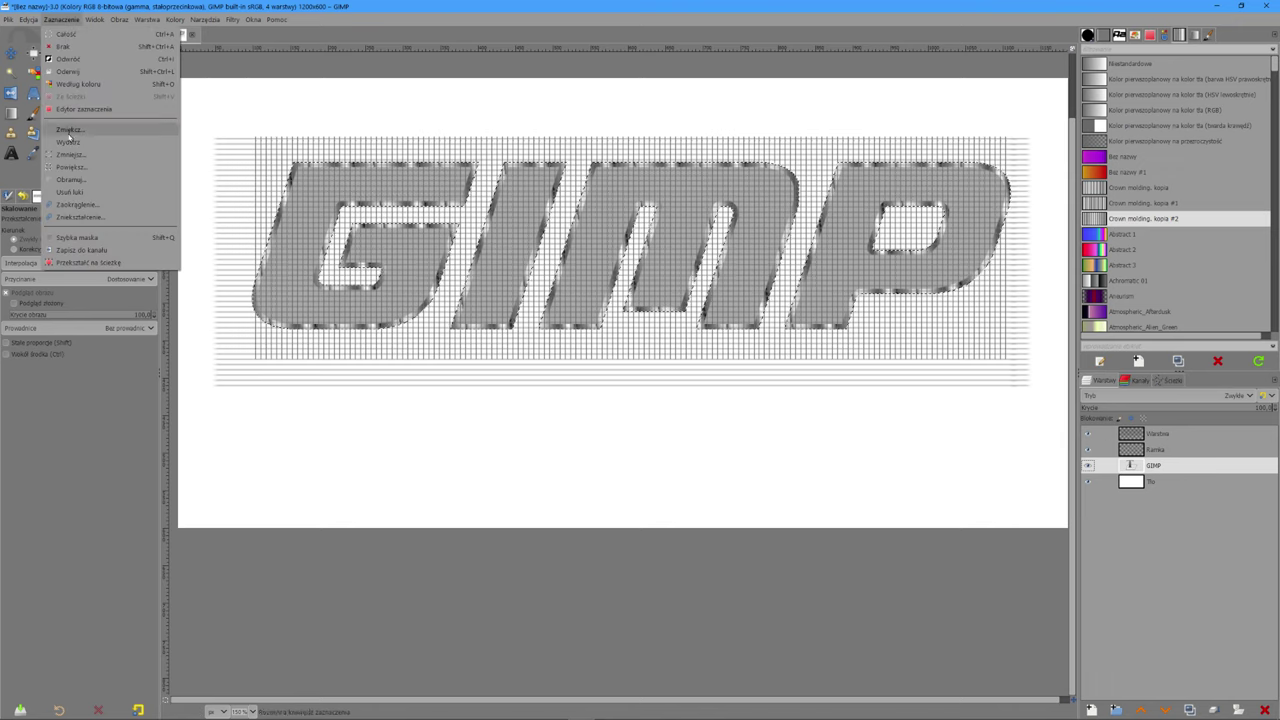
pyautogui.click(72, 155)
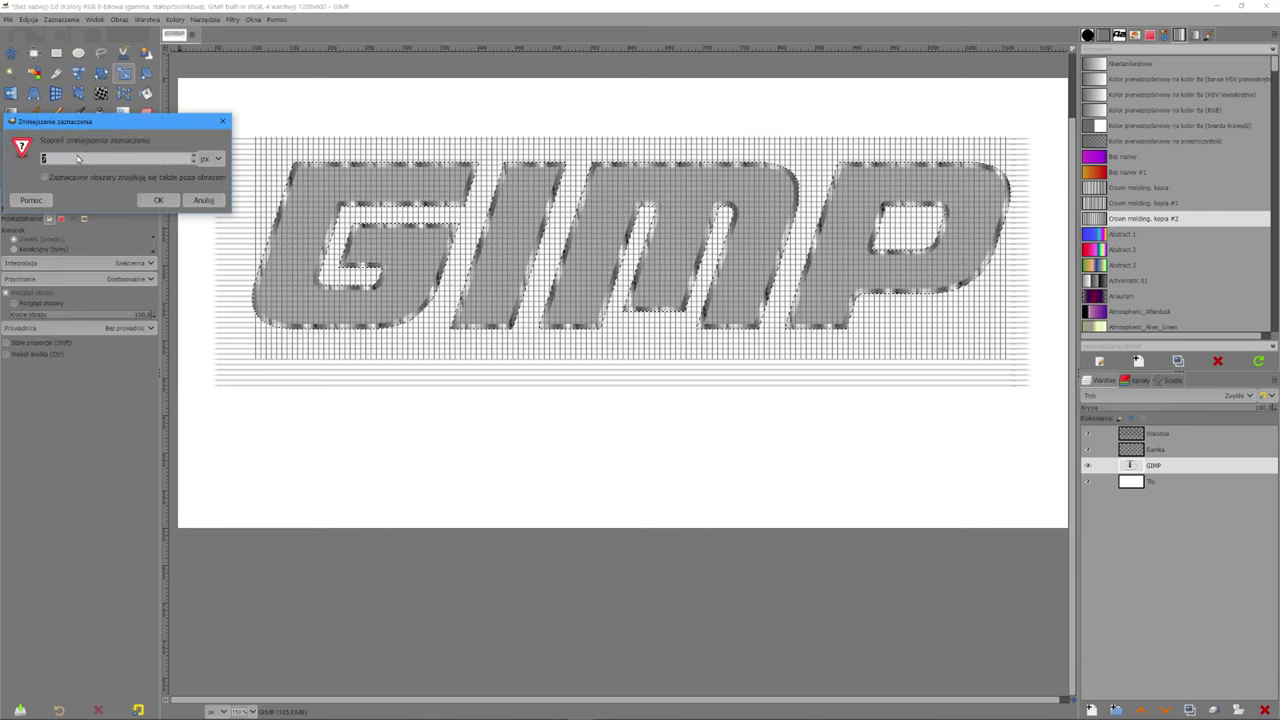
pyautogui.click(158, 200)
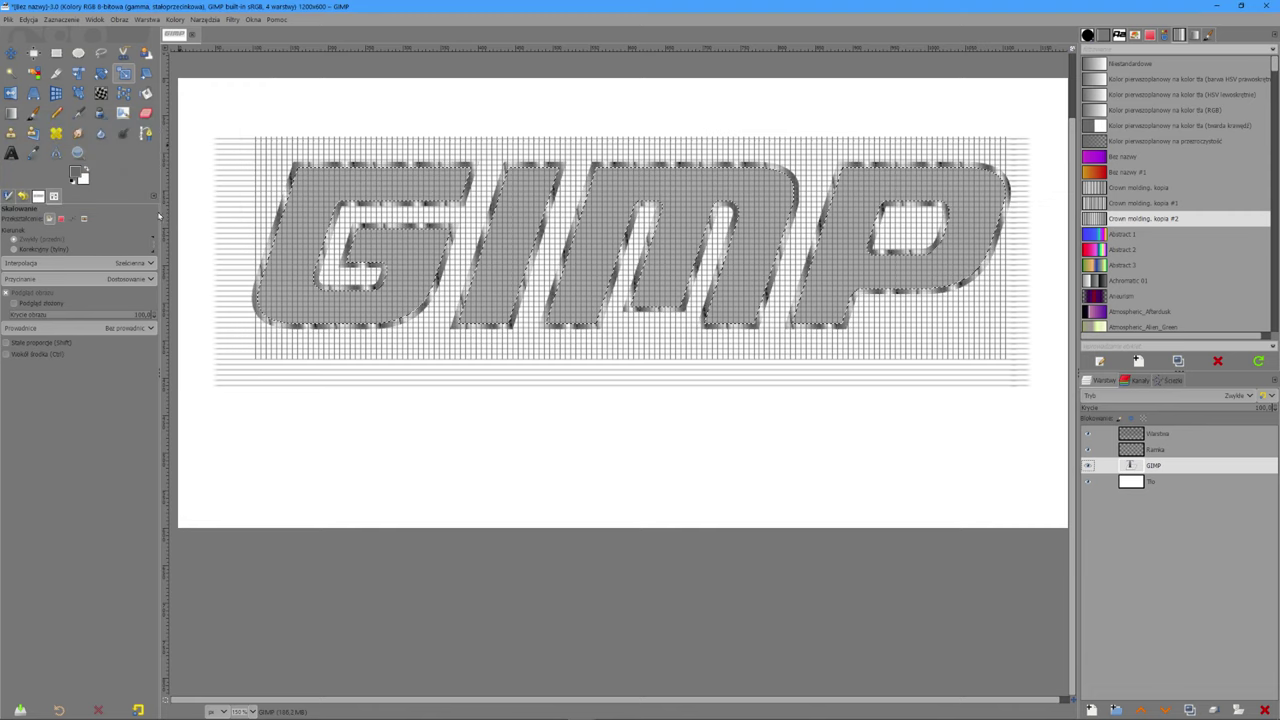
pyautogui.click(228, 333)
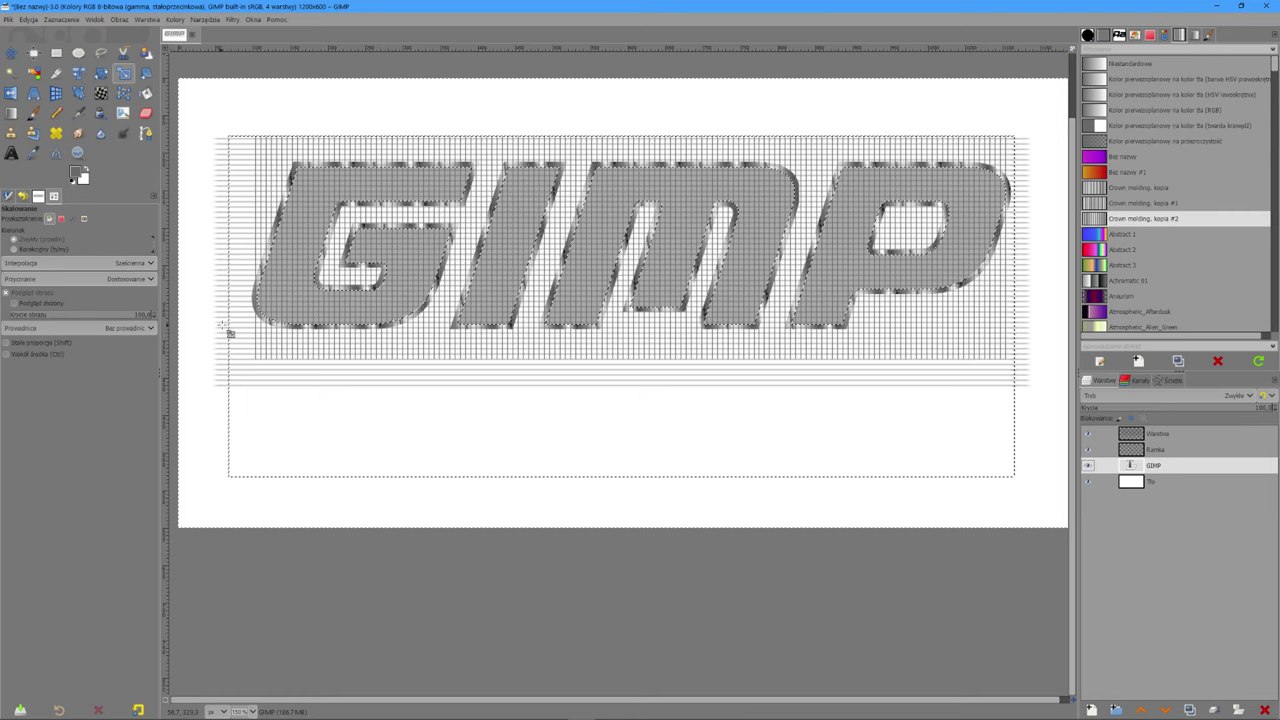
pyautogui.click(1148, 433)
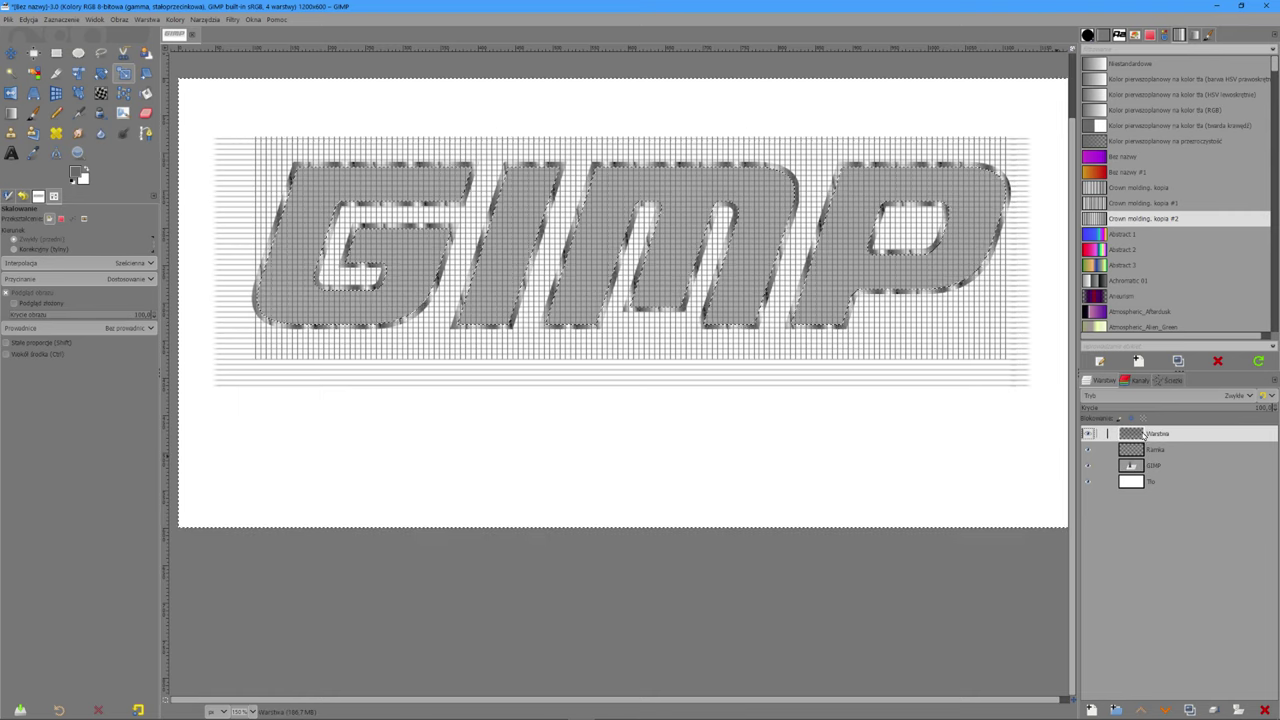
pyautogui.press('Delete')
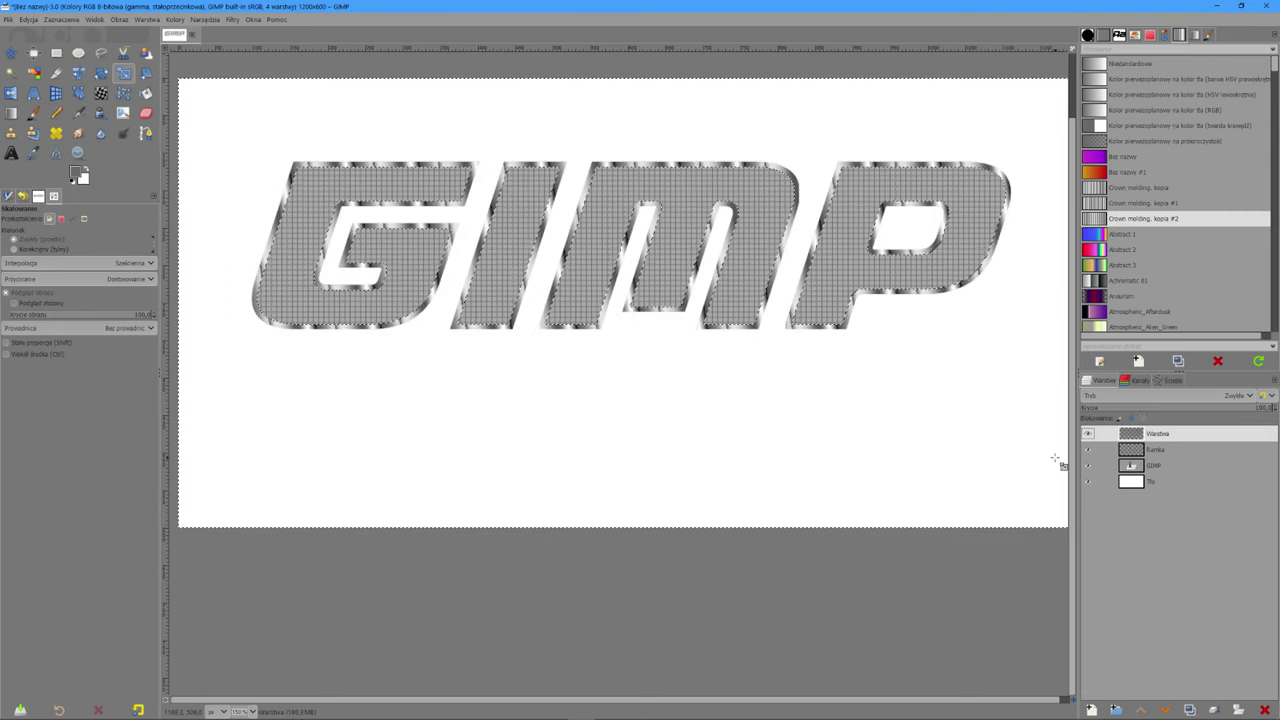
pyautogui.hotkey('ctrl', 'shift', 'a')
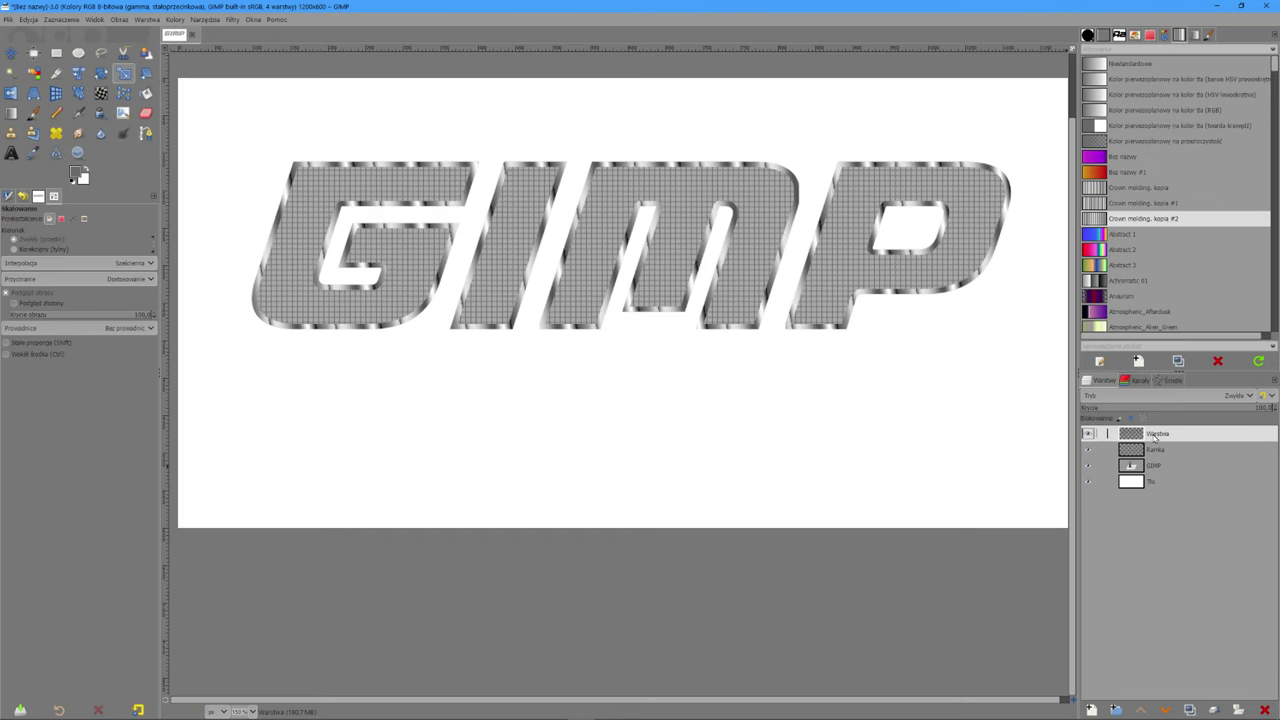
# Step: Rename the grid layer to 'Siatka'
pyautogui.doubleClick(1156, 434)
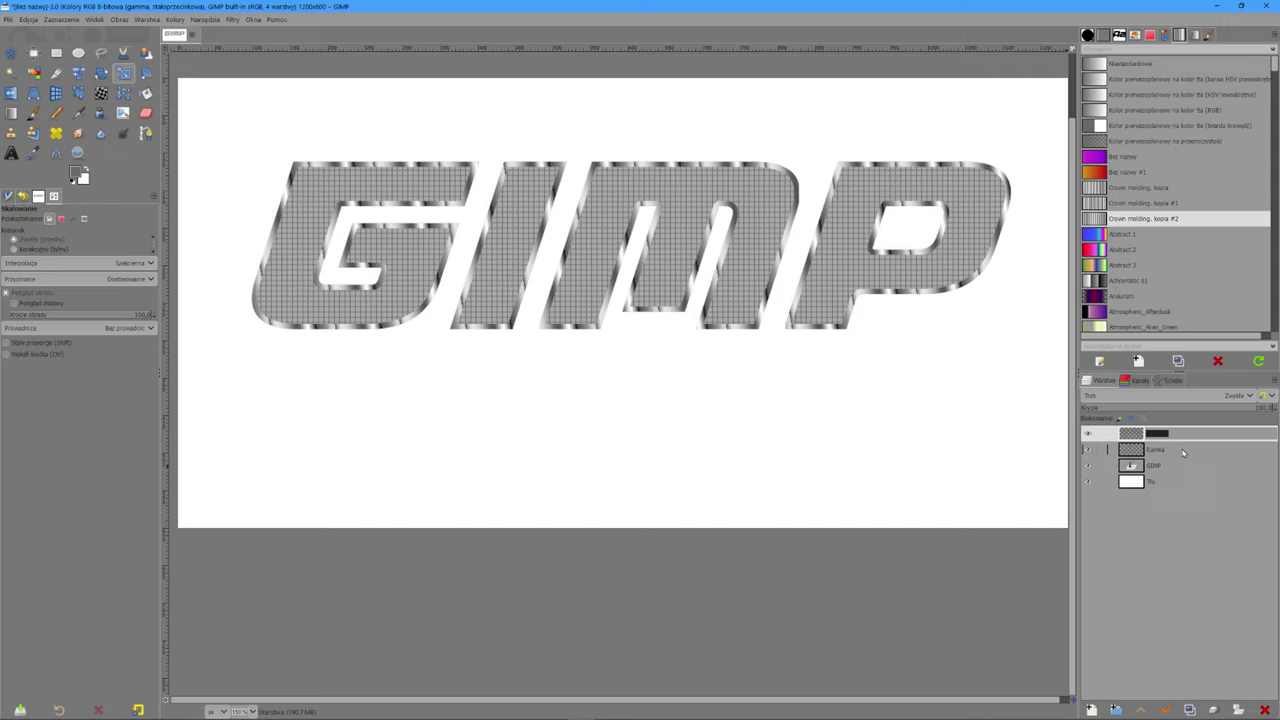
pyautogui.write('Siatka')
pyautogui.press('Return')
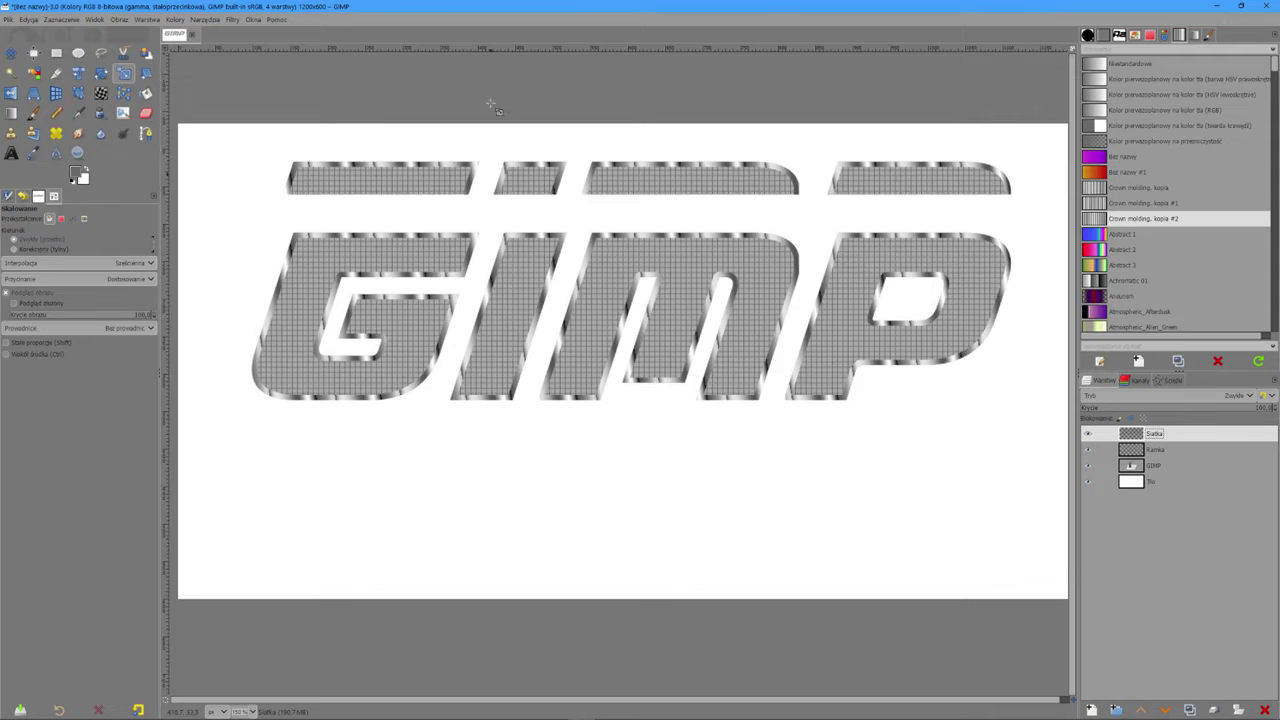
# Step: Zoom in and bring up the Filters menu to reach Distorts
pyautogui.scroll(1, 497, 140)
pyautogui.scroll(1, 505, 202)
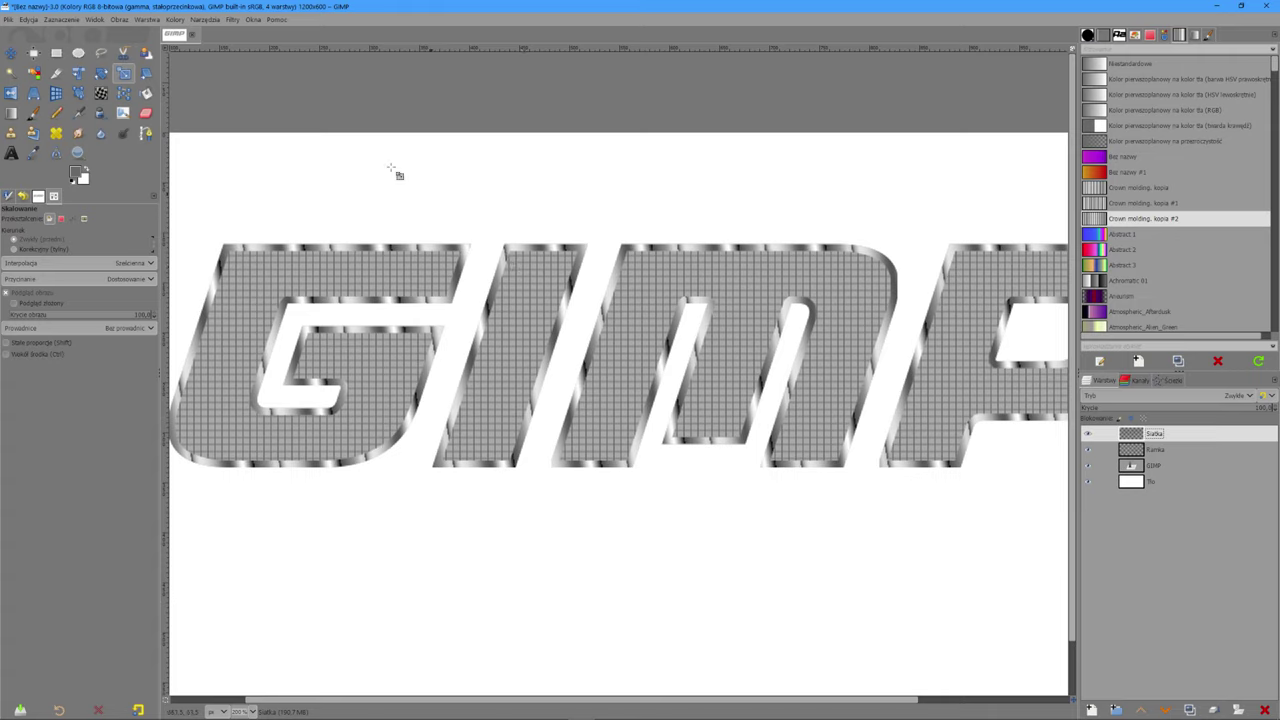
pyautogui.click(233, 20)
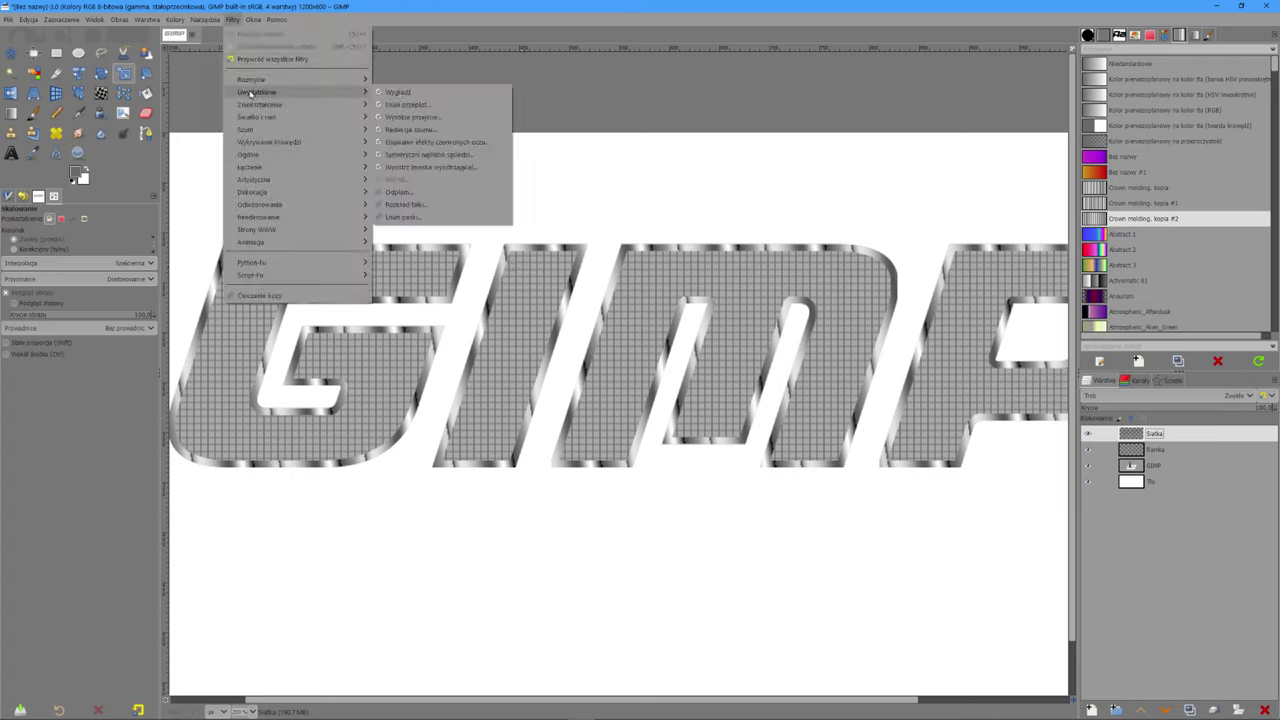
pyautogui.moveTo(259, 104)
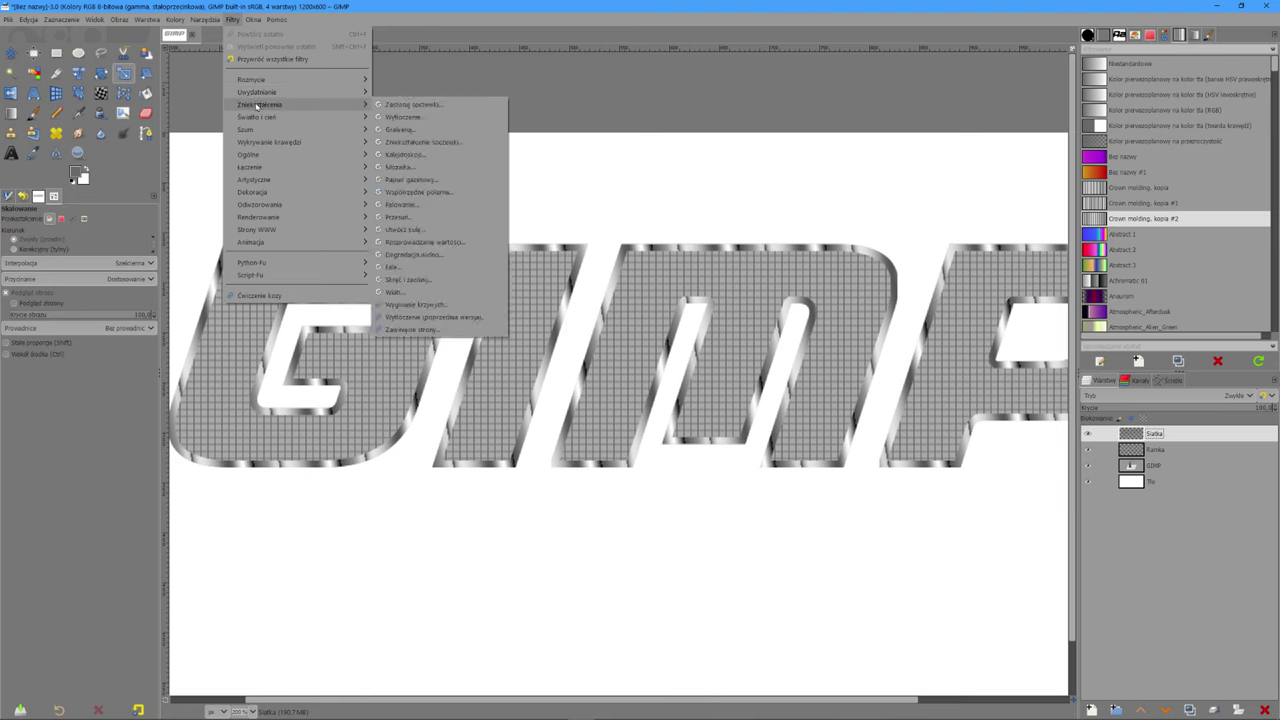
# Step: Open the Emboss settings, move them aside, and try lower depth and several azimuth values
pyautogui.click(405, 117)
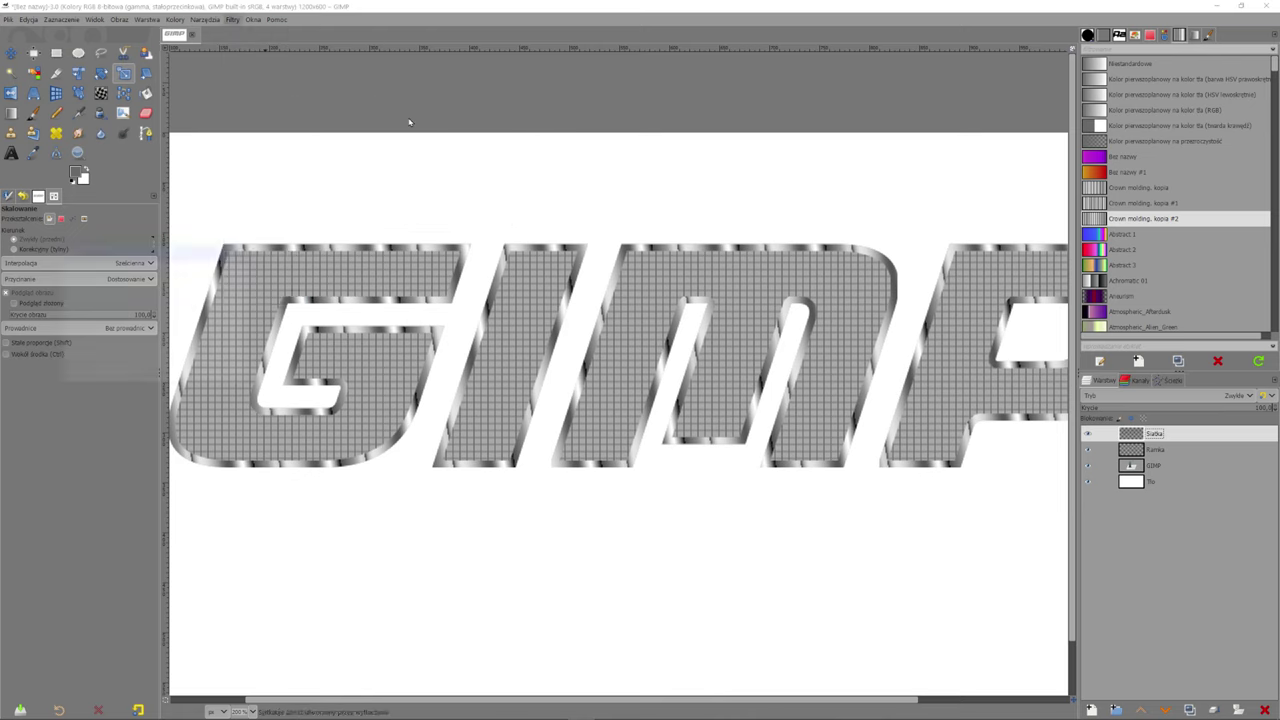
pyautogui.moveTo(247, 254)
pyautogui.mouseDown()
pyautogui.moveTo(609, 500)
pyautogui.moveTo(627, 409)
pyautogui.mouseUp()
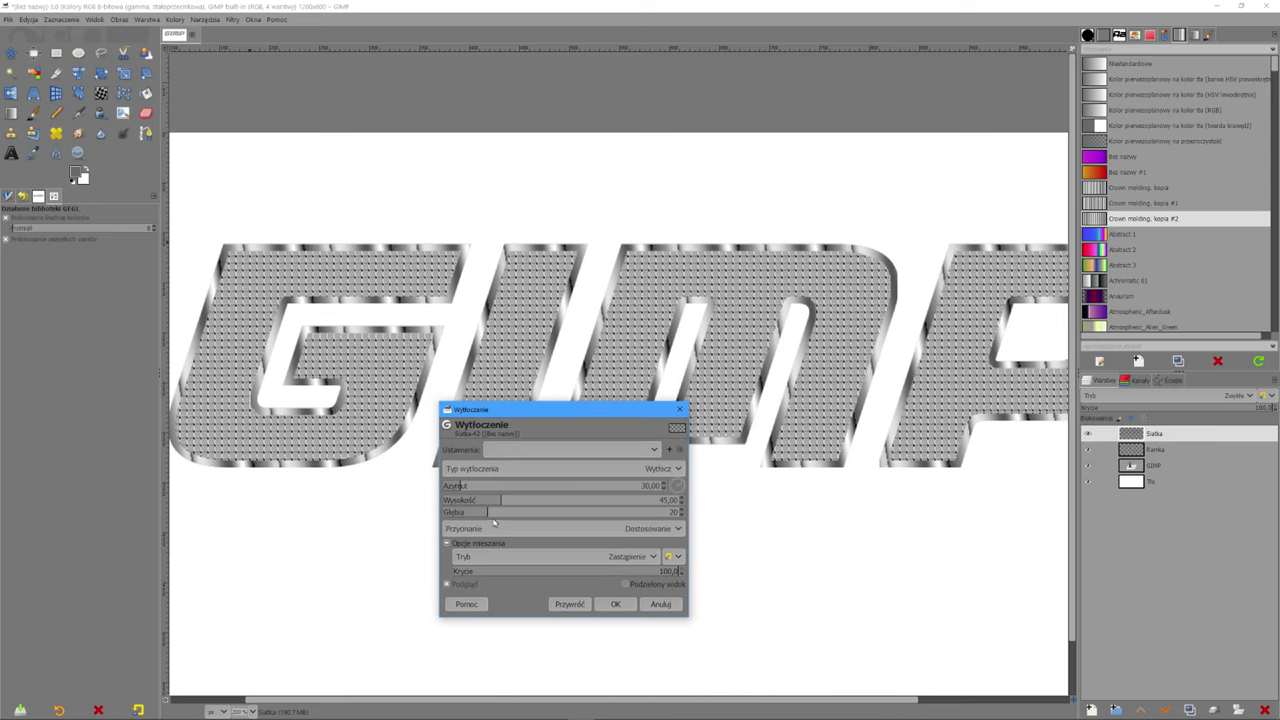
pyautogui.moveTo(488, 513); pyautogui.dragTo(391, 512)
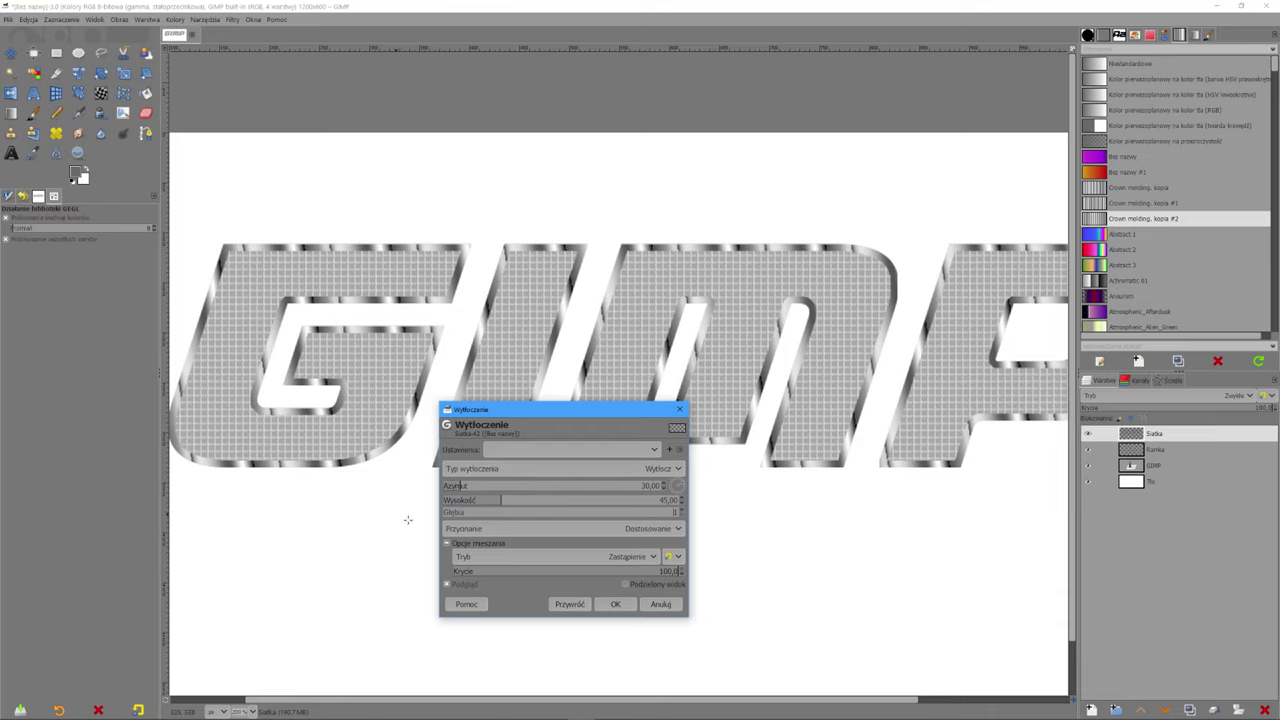
pyautogui.moveTo(479, 485); pyautogui.dragTo(548, 485)
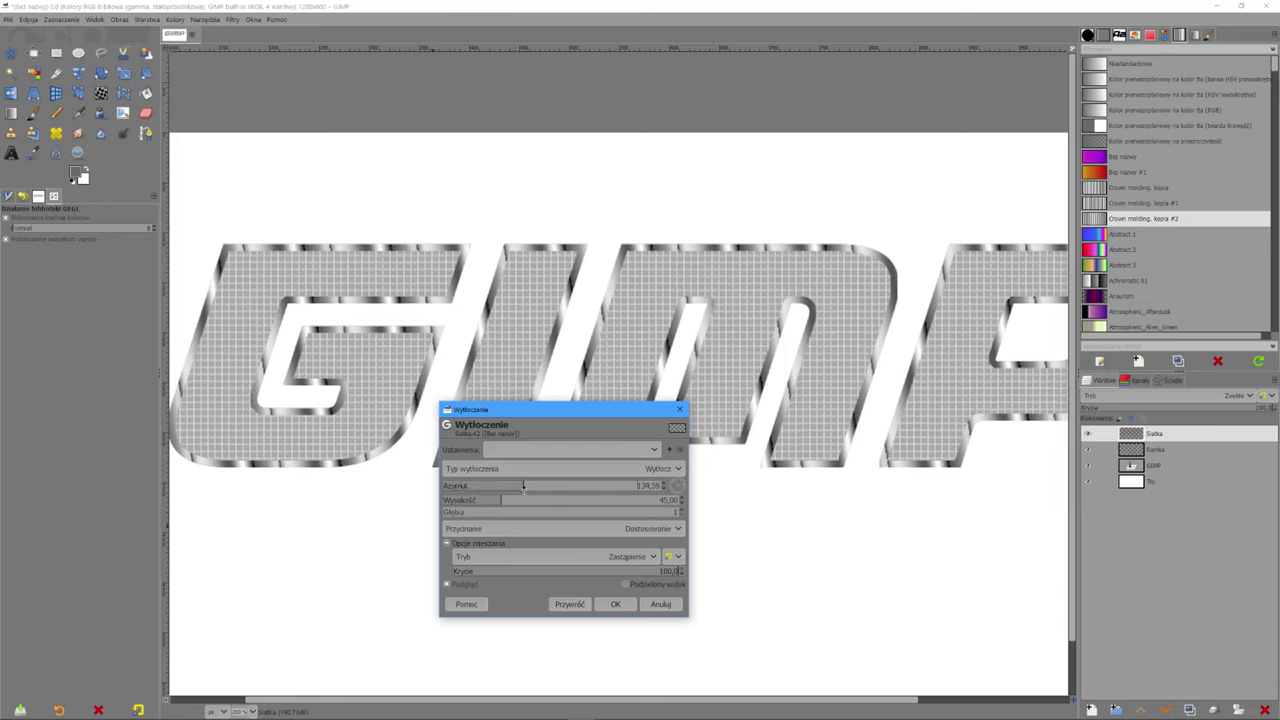
pyautogui.click(463, 500)
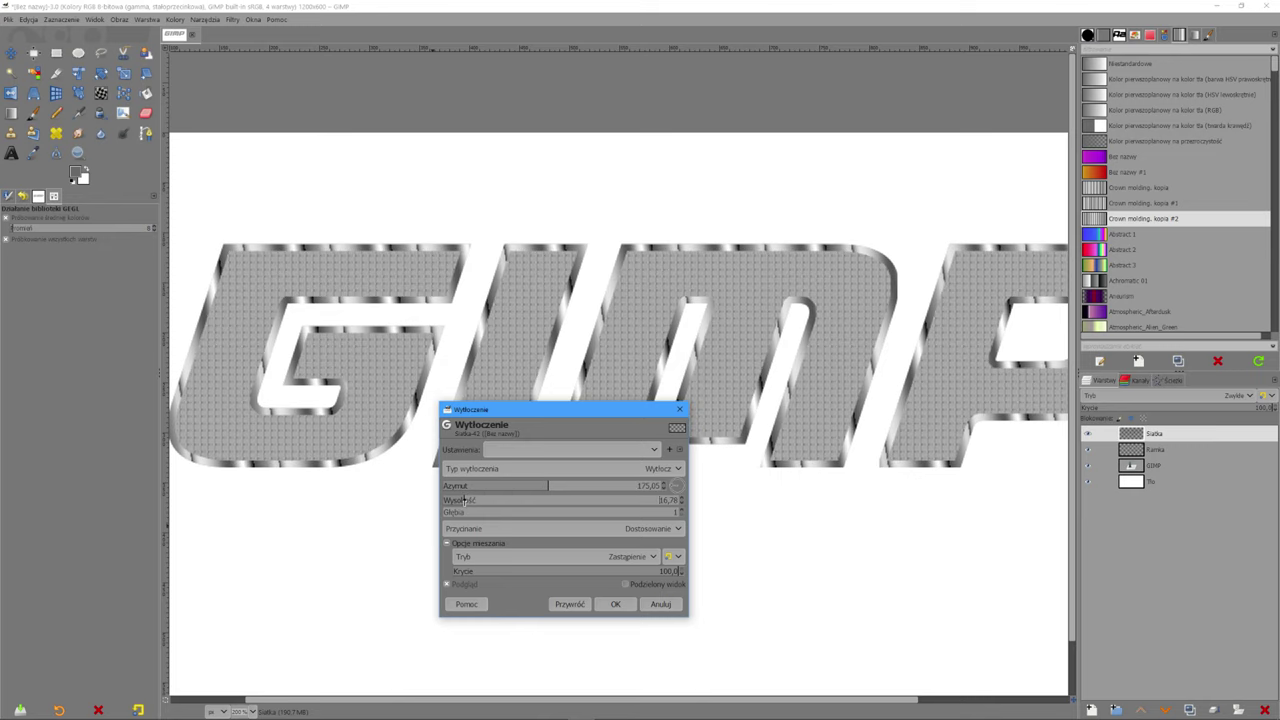
pyautogui.click(501, 486)
pyautogui.click(516, 487)
pyautogui.click(530, 487)
# Step: Try emboss elevation values from about 34 up to about 159
pyautogui.click(478, 502)
pyautogui.click(505, 501)
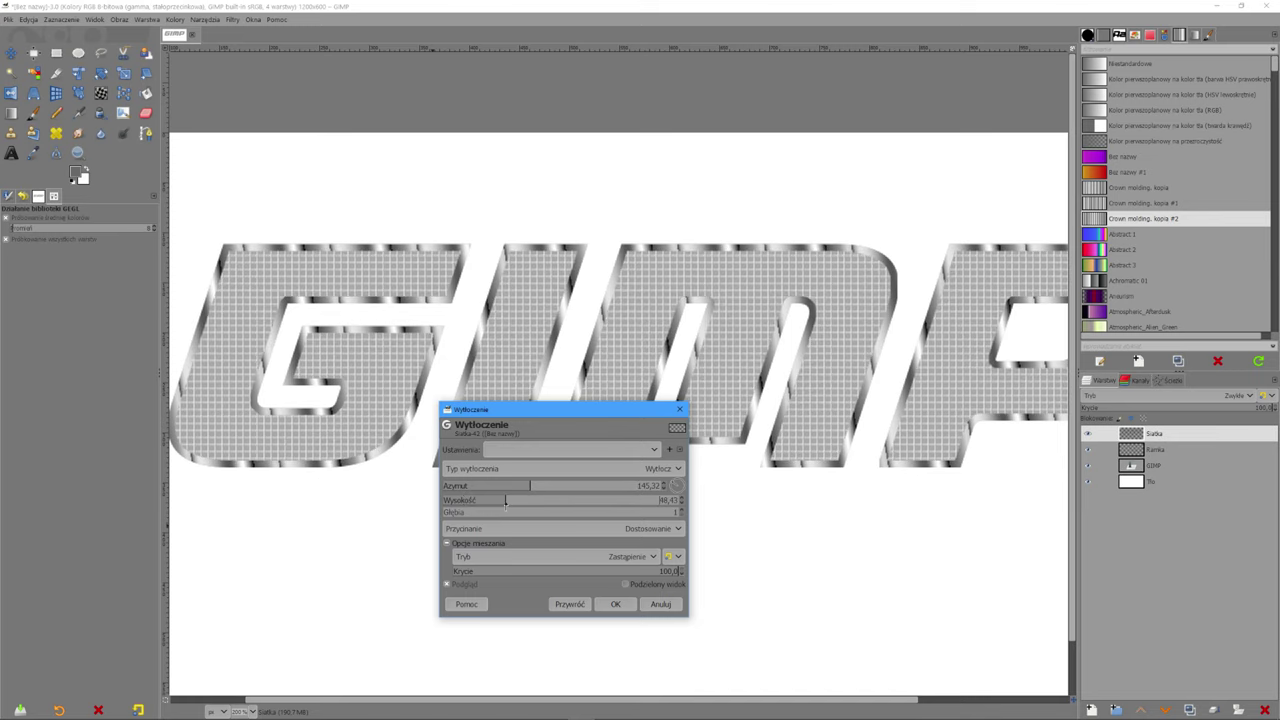
pyautogui.click(532, 502)
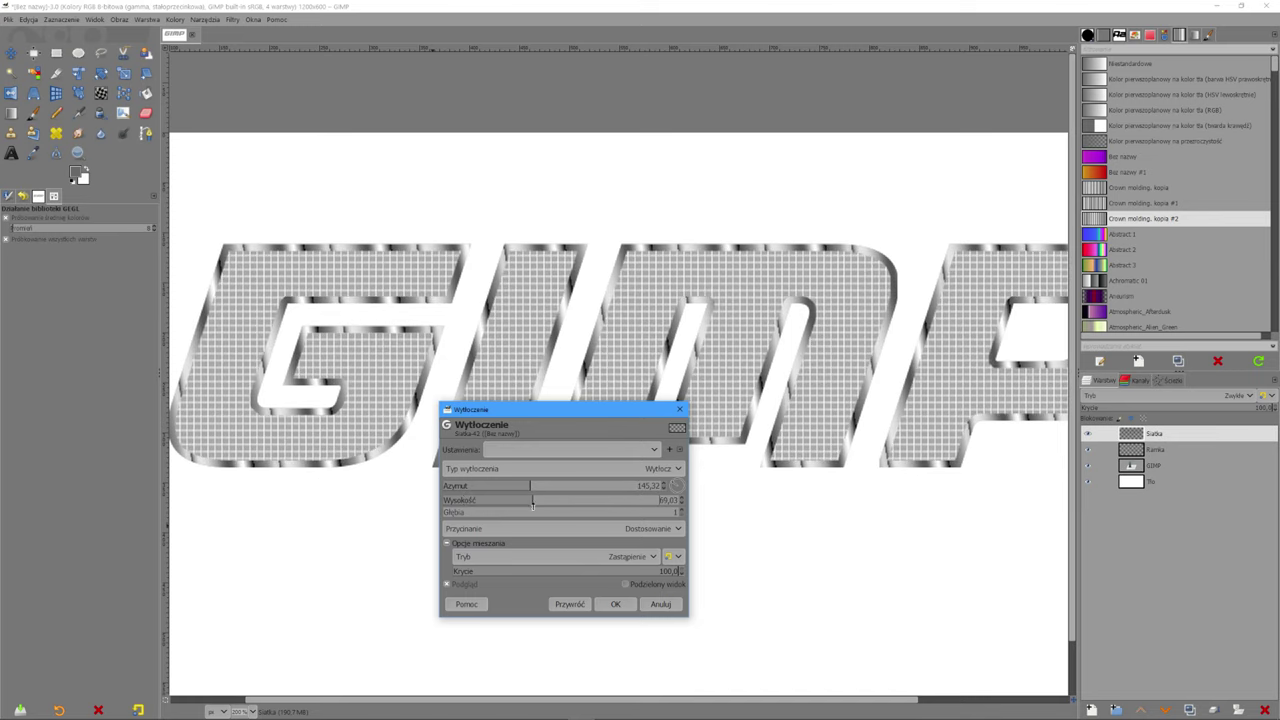
pyautogui.click(601, 502)
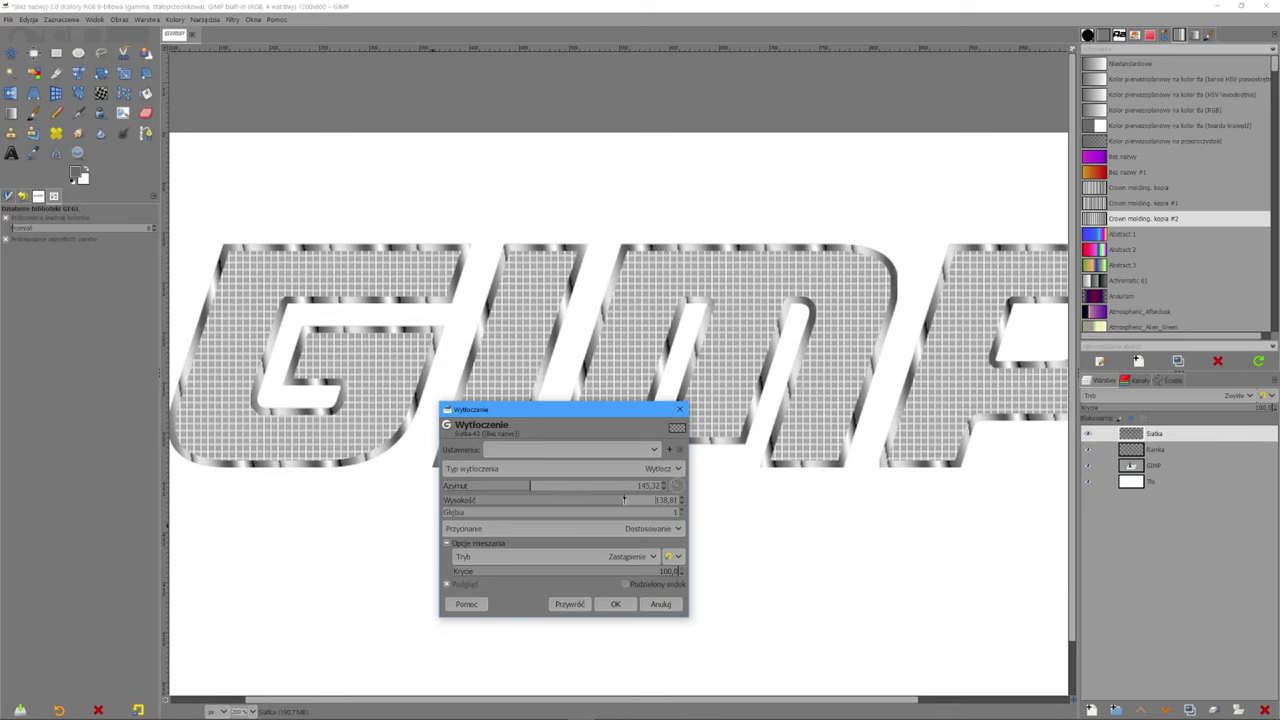
pyautogui.click(651, 502)
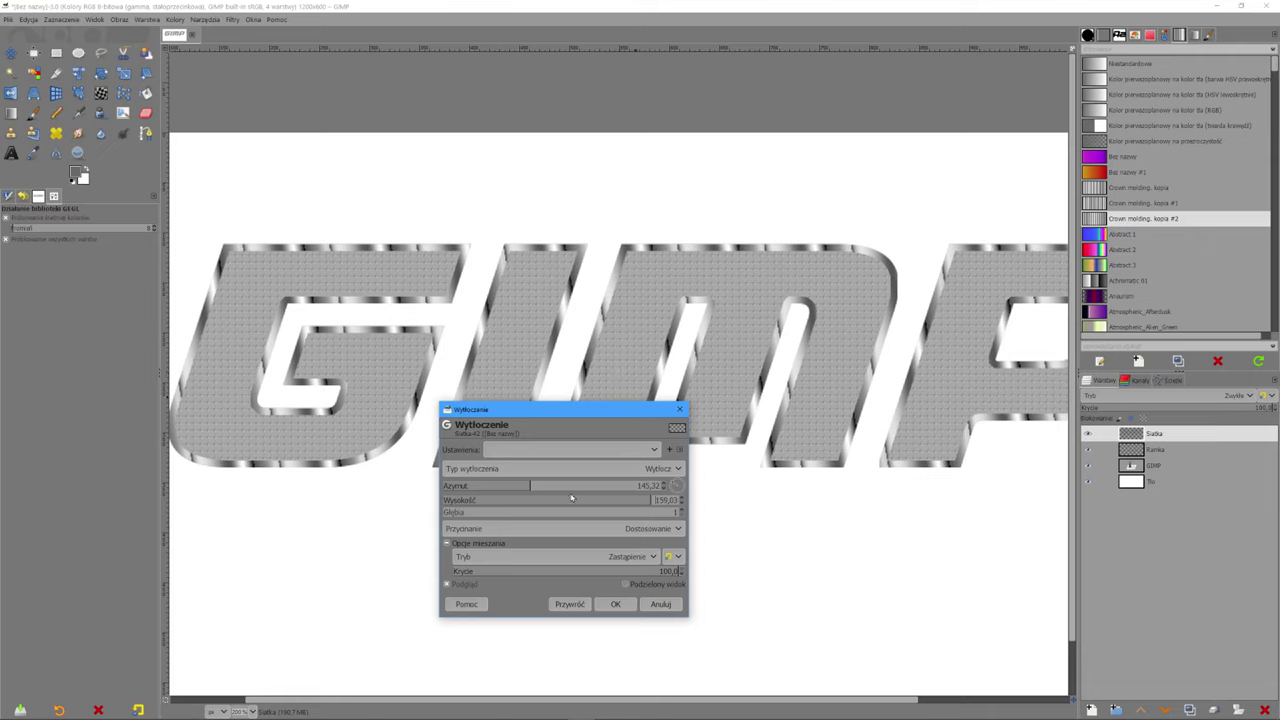
pyautogui.click(487, 502)
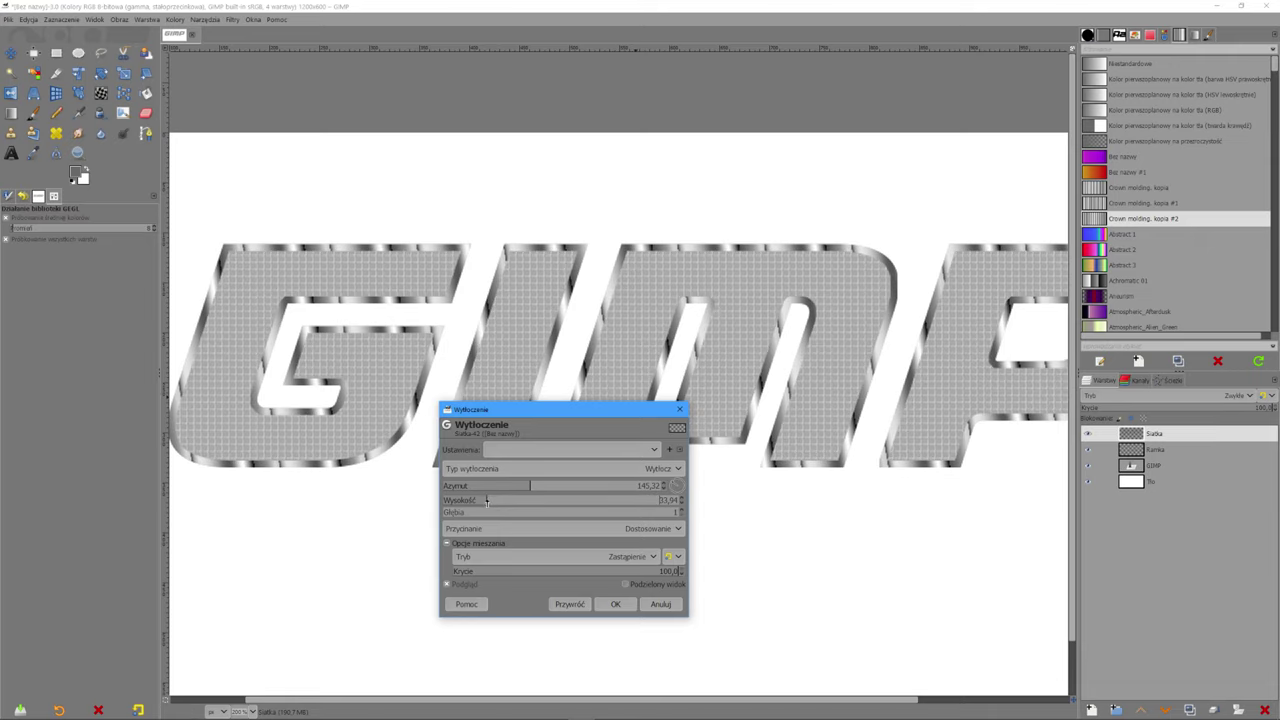
# Step: Emboss the Siatka grid at elevation about 42.71, azimuth 103.21 and depth 8
pyautogui.click(467, 512)
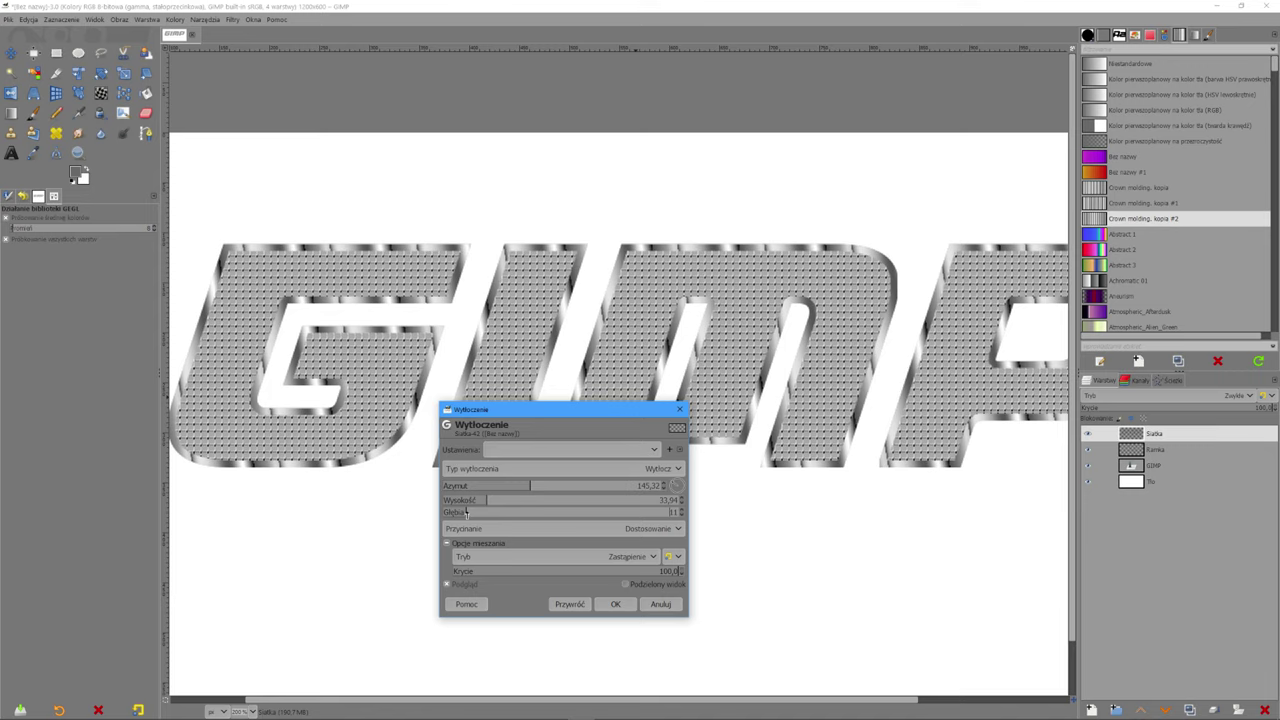
pyautogui.moveTo(460, 511); pyautogui.dragTo(457, 512)
pyautogui.click(471, 500)
pyautogui.click(489, 500)
pyautogui.moveTo(489, 500); pyautogui.dragTo(498, 502)
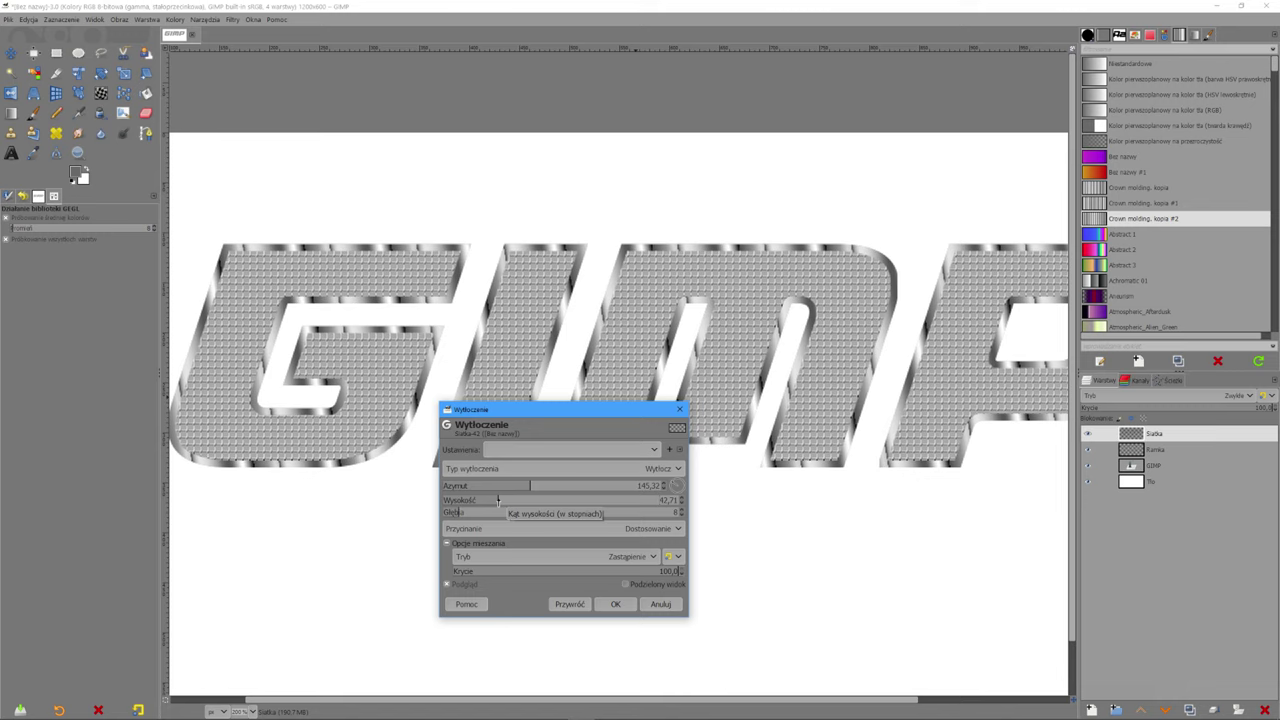
pyautogui.click(504, 486)
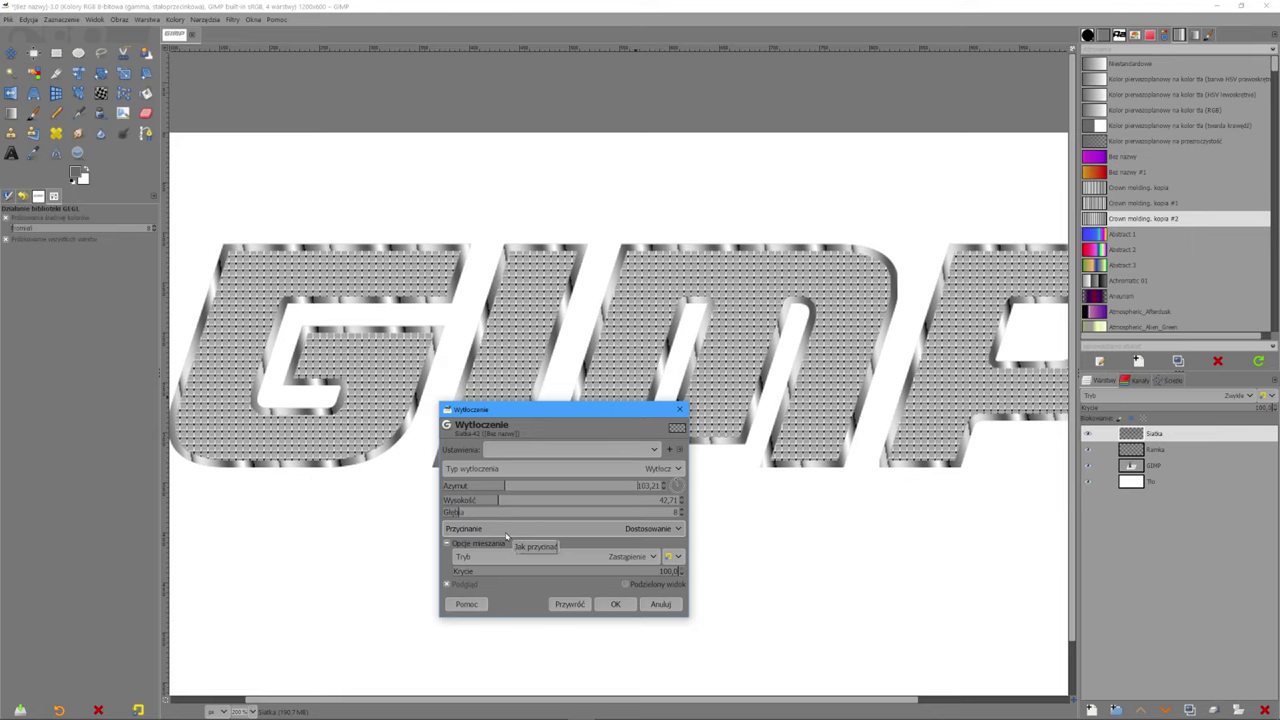
pyautogui.click(615, 604)
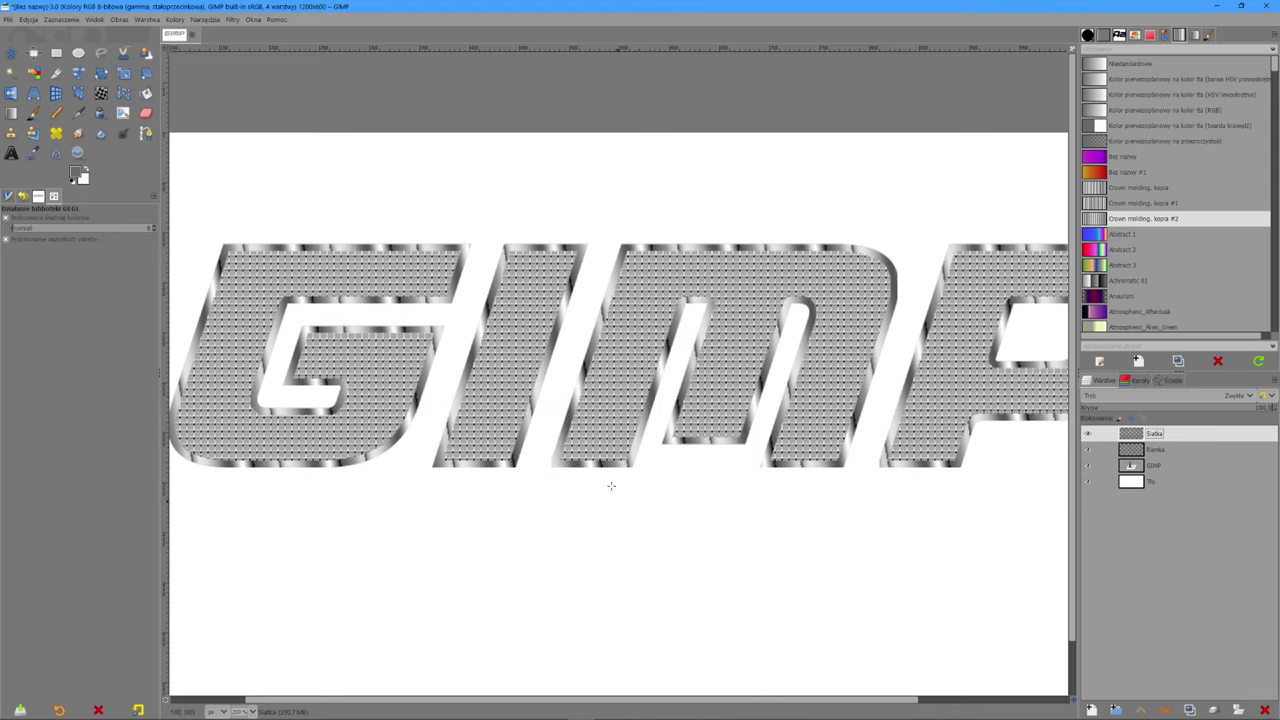
# Step: Start a Drop Shadow with blur 0 and a tiny offset close to the letters
pyautogui.click(232, 20)
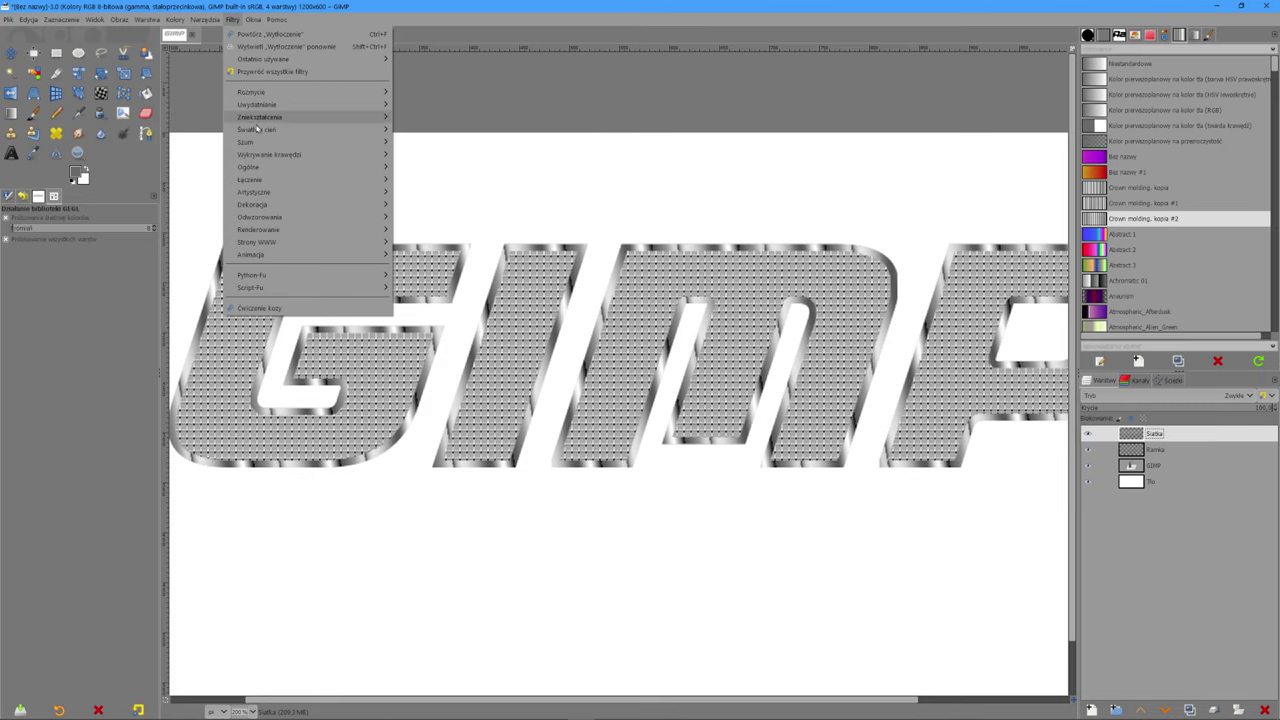
pyautogui.moveTo(258, 129)
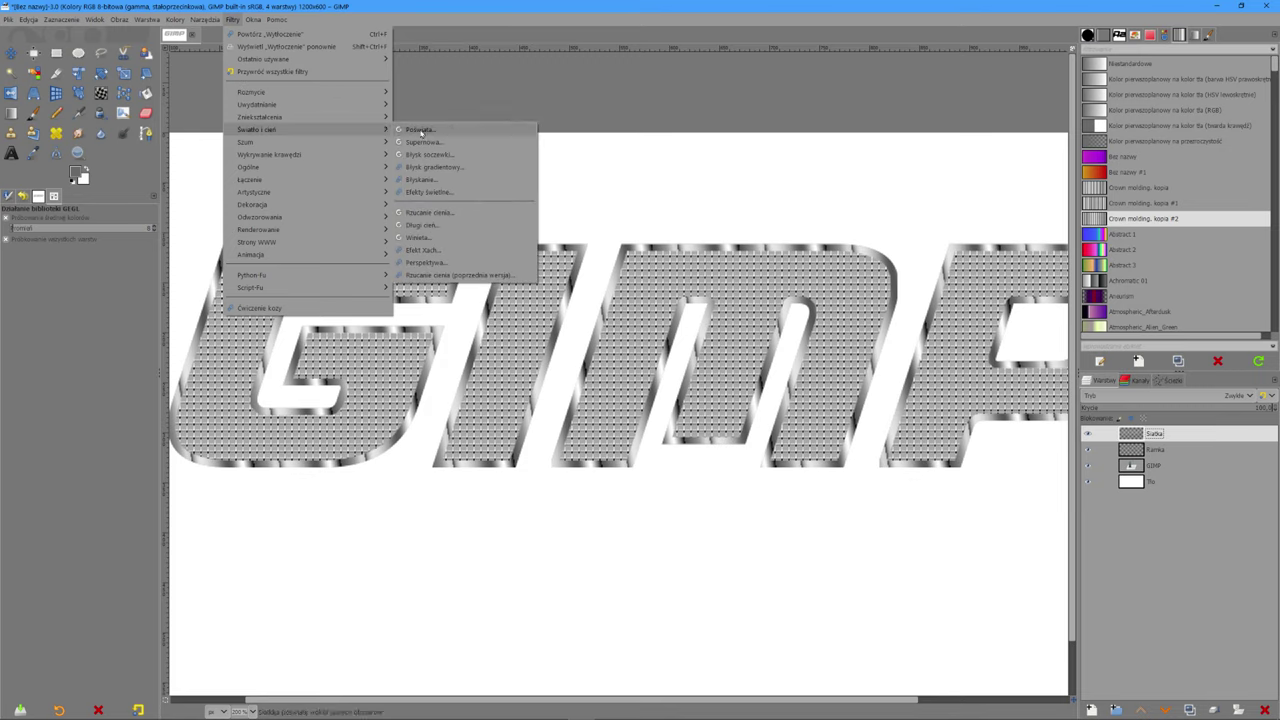
pyautogui.click(445, 214)
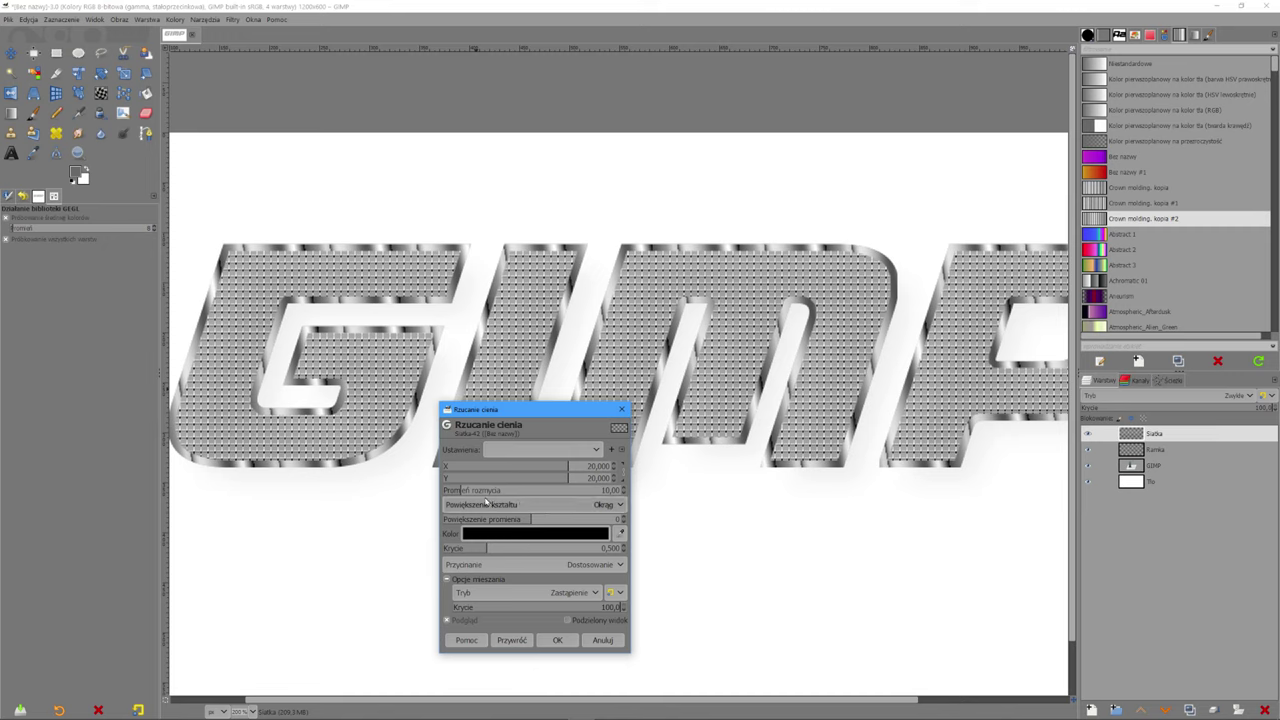
pyautogui.moveTo(464, 490); pyautogui.dragTo(426, 490)
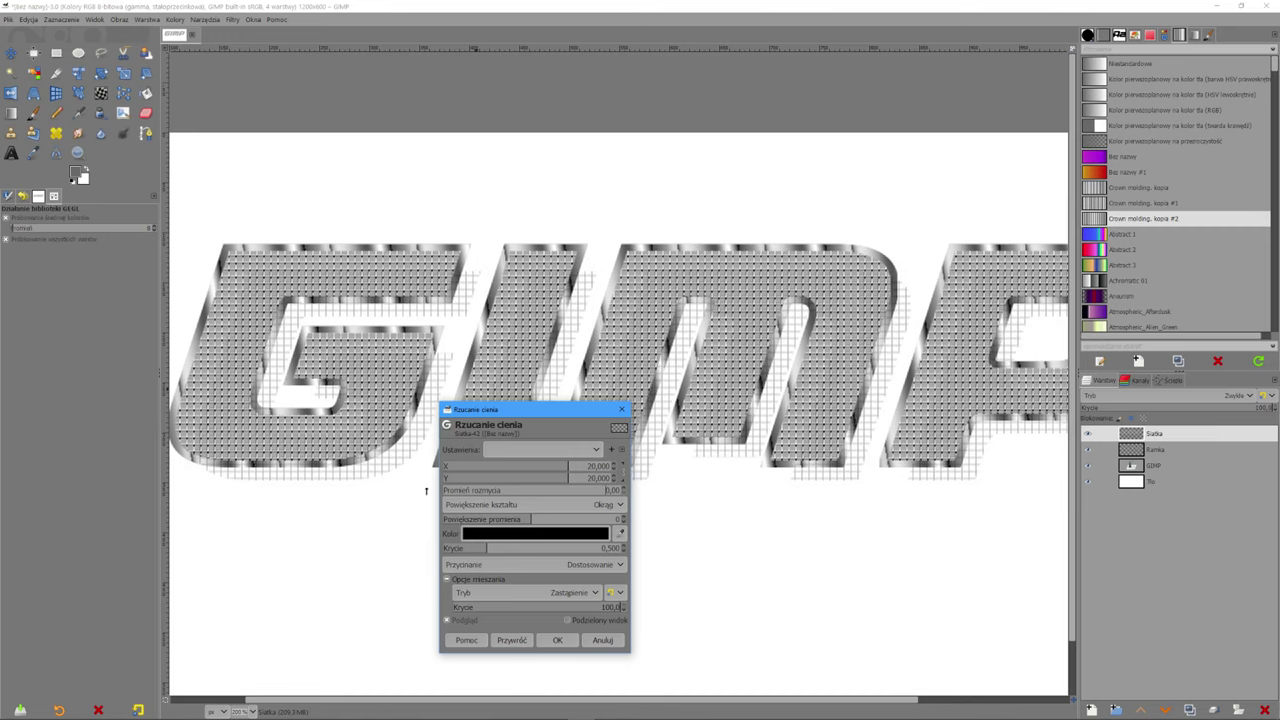
pyautogui.click(540, 466)
pyautogui.moveTo(538, 466); pyautogui.dragTo(526, 466)
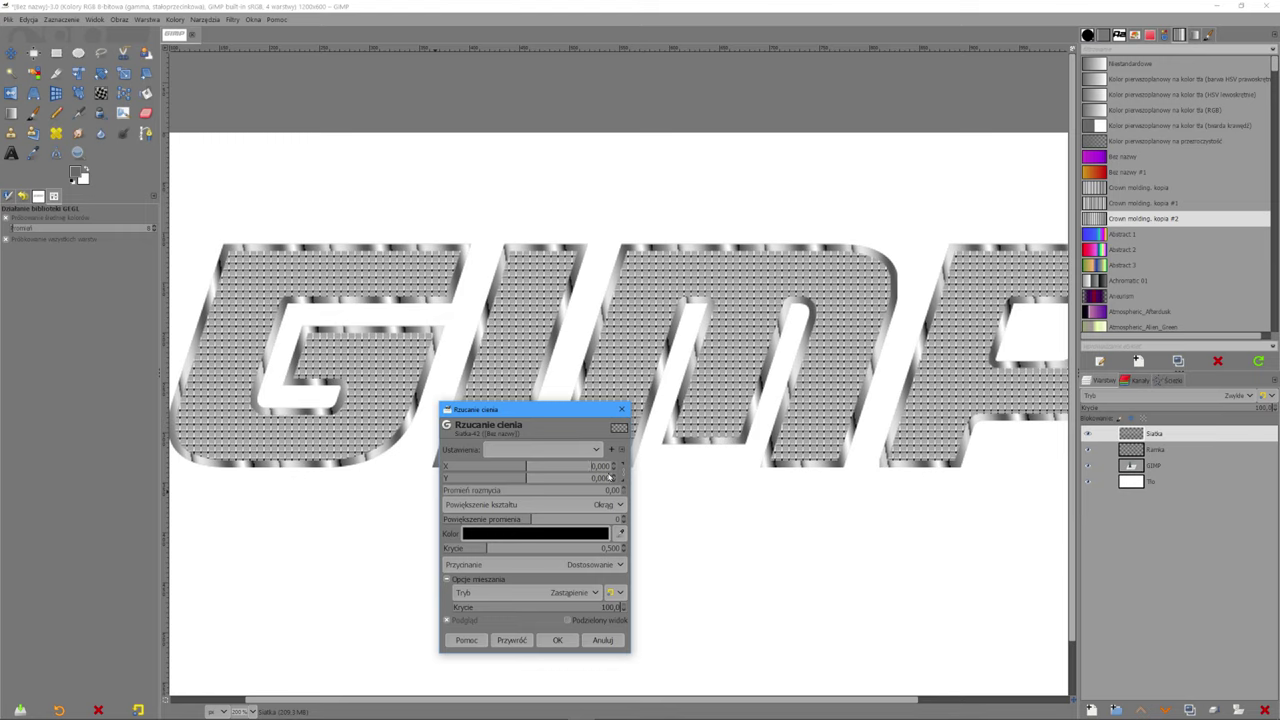
pyautogui.moveTo(526, 466); pyautogui.dragTo(527, 466)
# Step: Give the shadow a square grow shape and full opacity, comparing with the preview
pyautogui.click(624, 492)
pyautogui.click(462, 505)
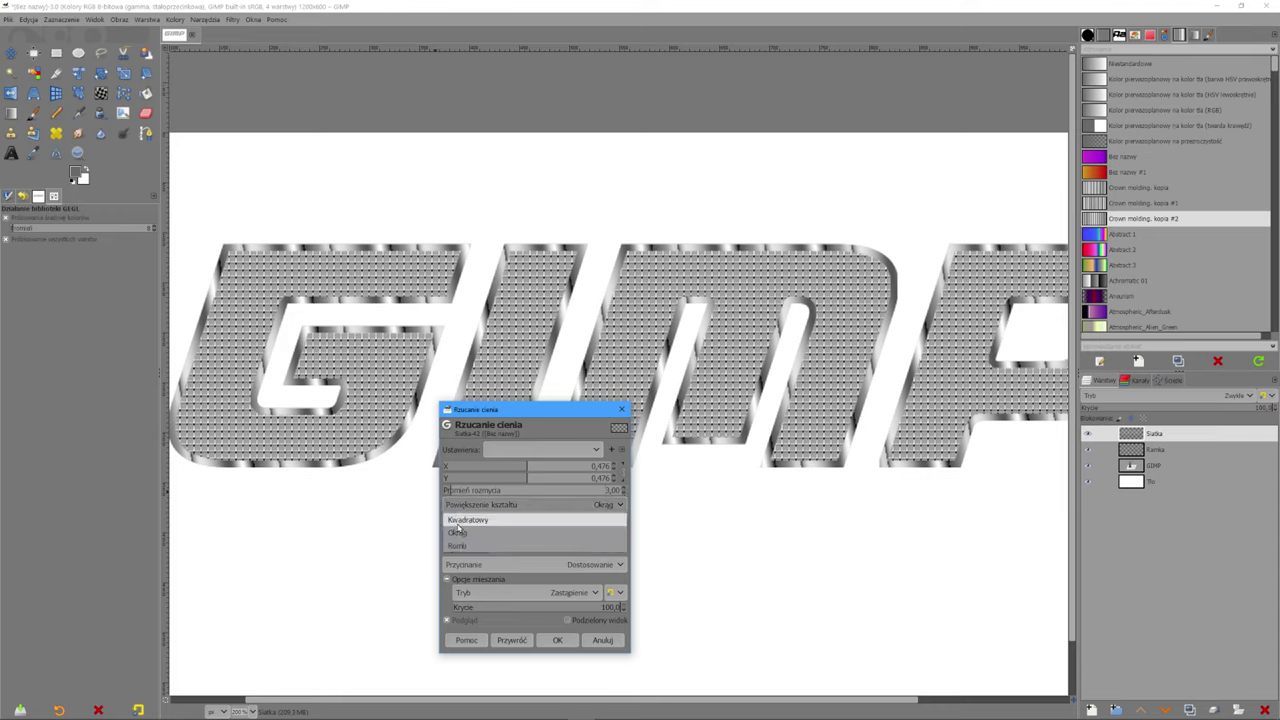
pyautogui.click(462, 521)
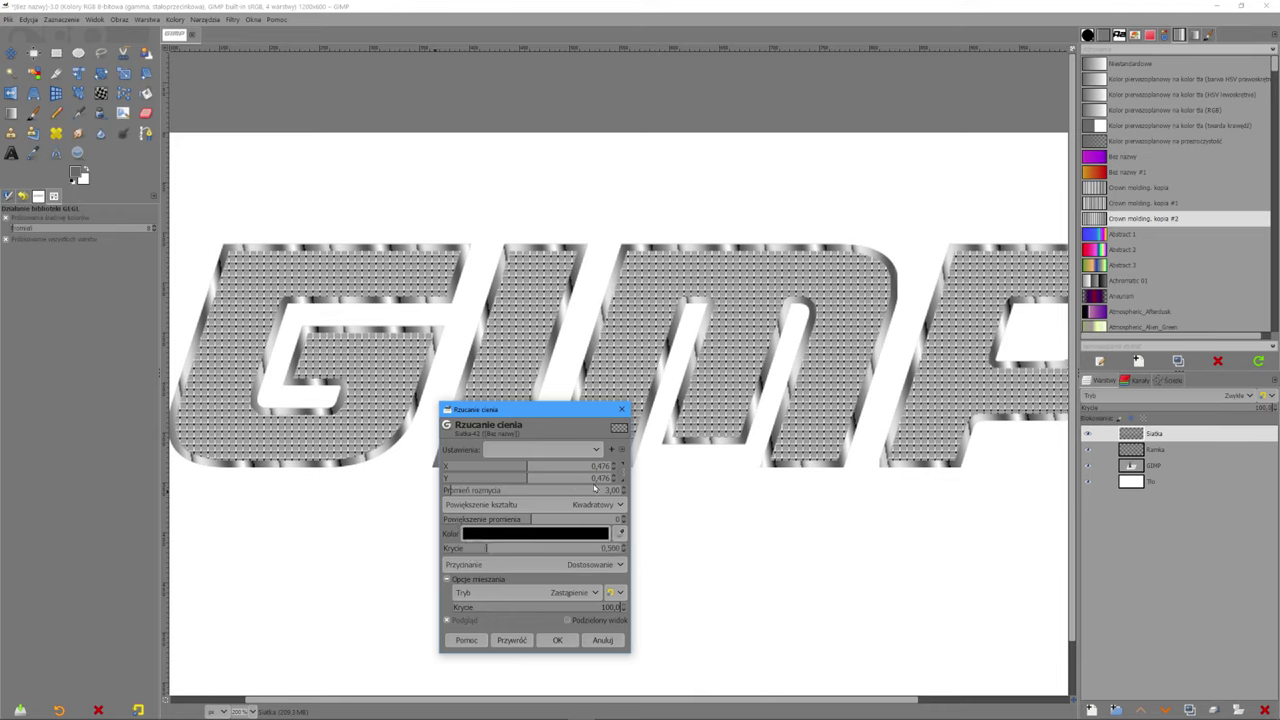
pyautogui.click(617, 464)
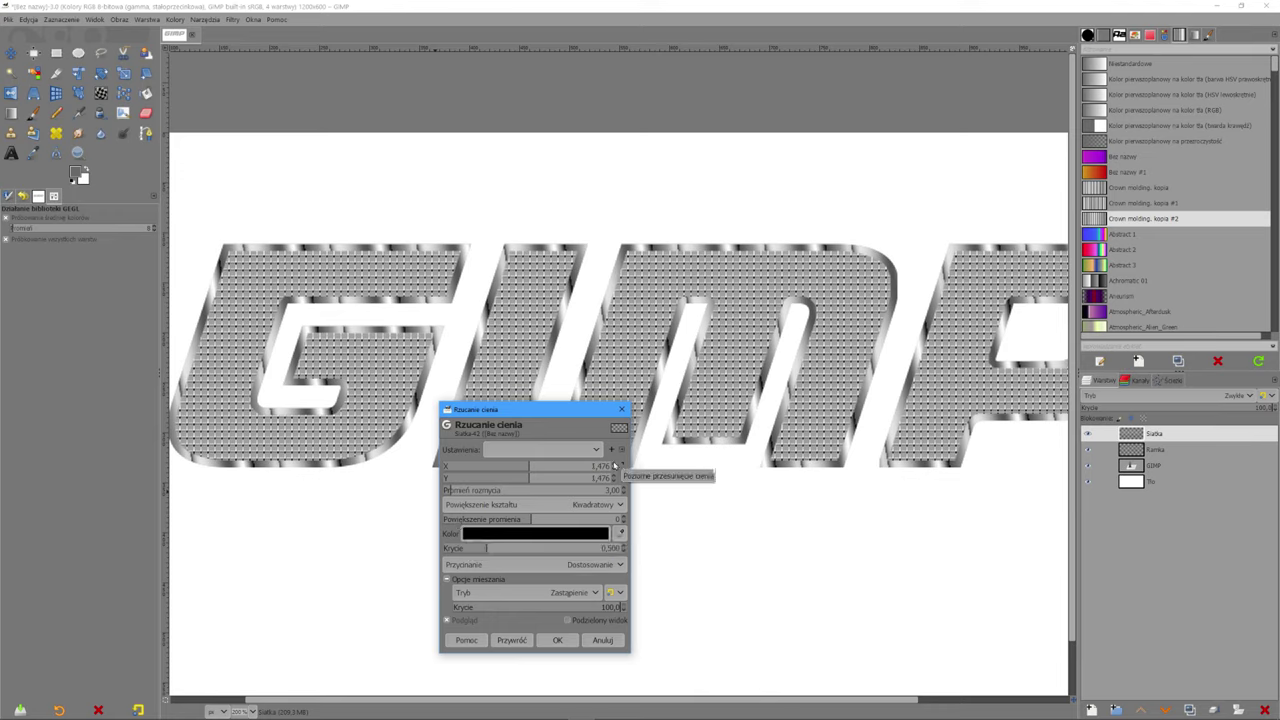
pyautogui.click(449, 621)
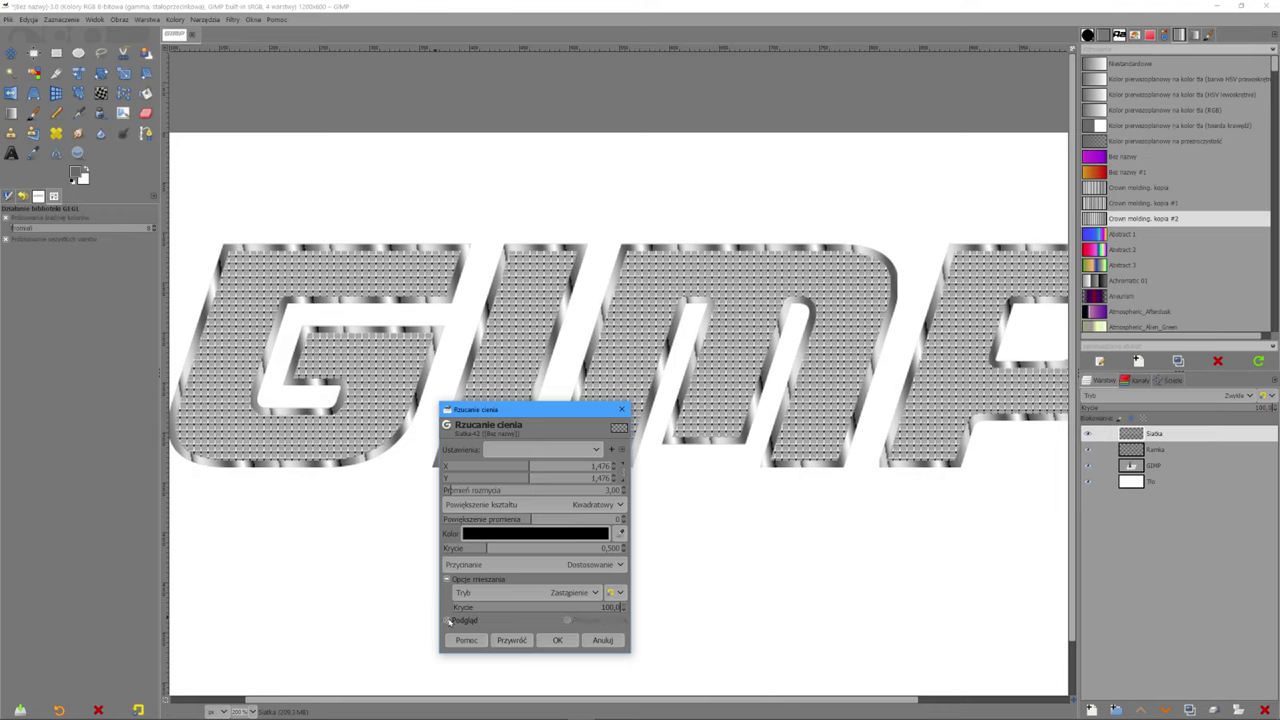
pyautogui.click(449, 621)
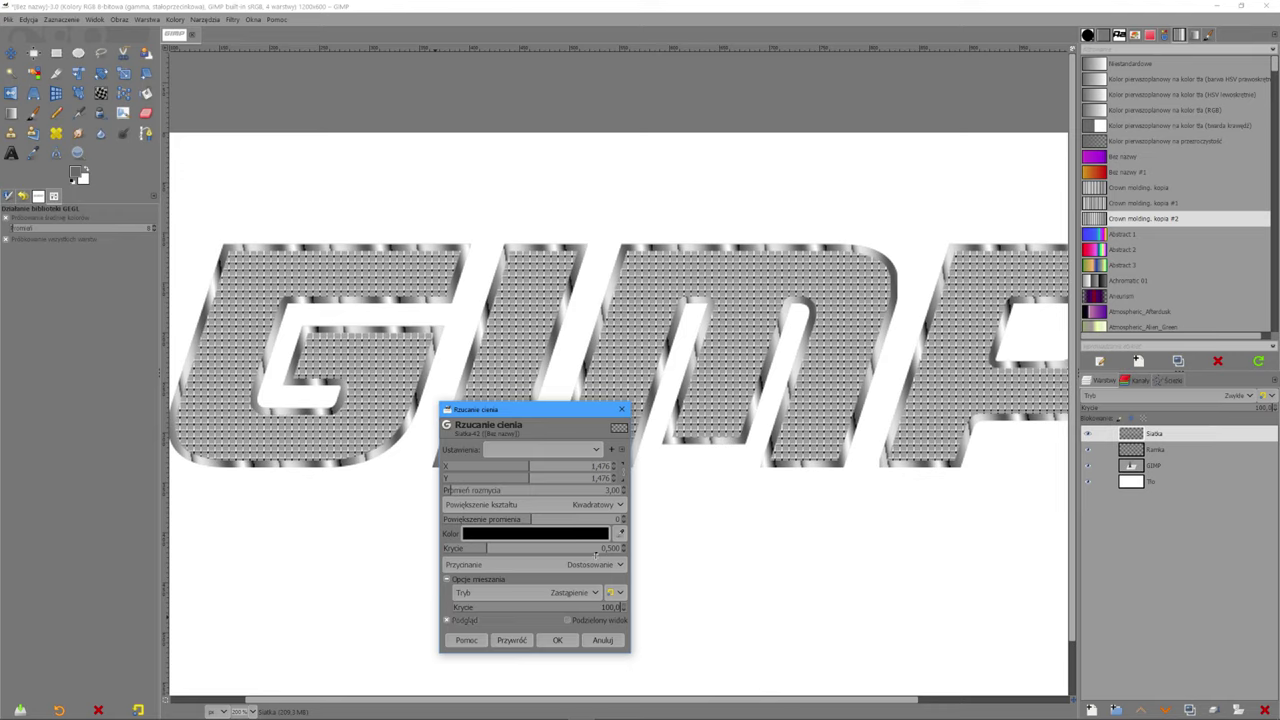
pyautogui.moveTo(562, 548); pyautogui.dragTo(631, 553)
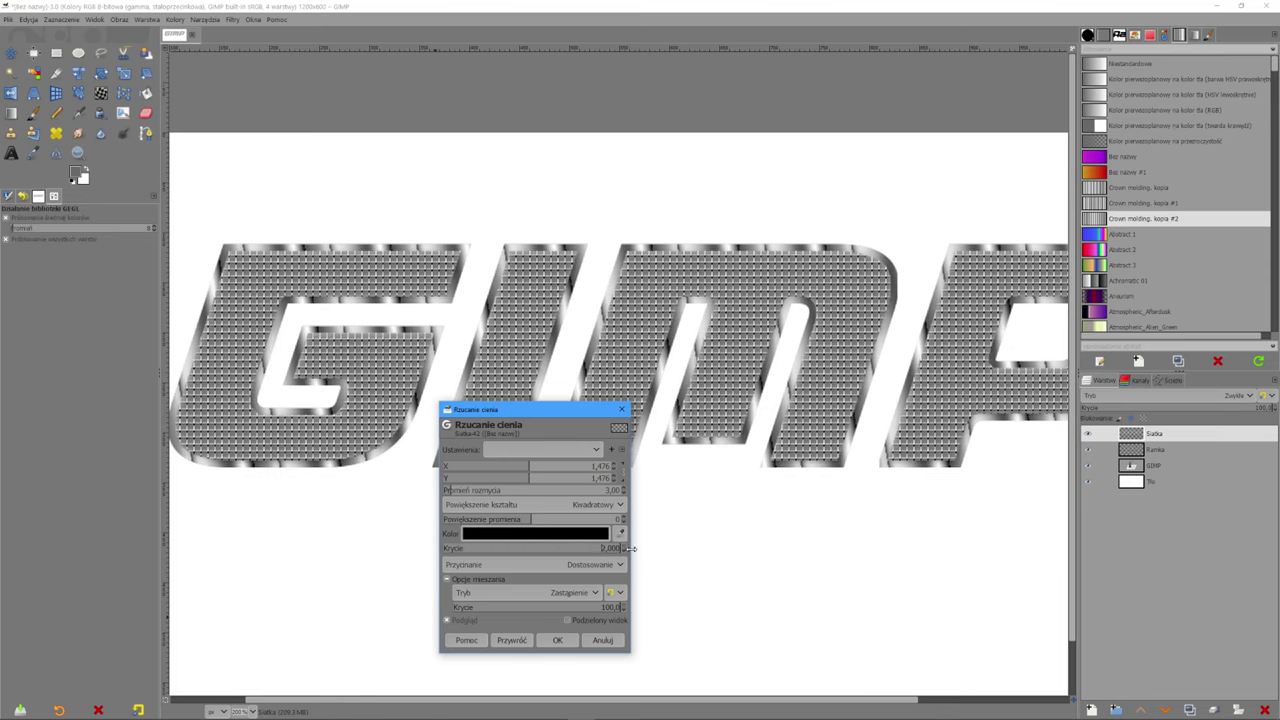
# Step: Settle on offset 0.476, no blur and slightly lower opacity, then apply the shadow
pyautogui.click(614, 478)
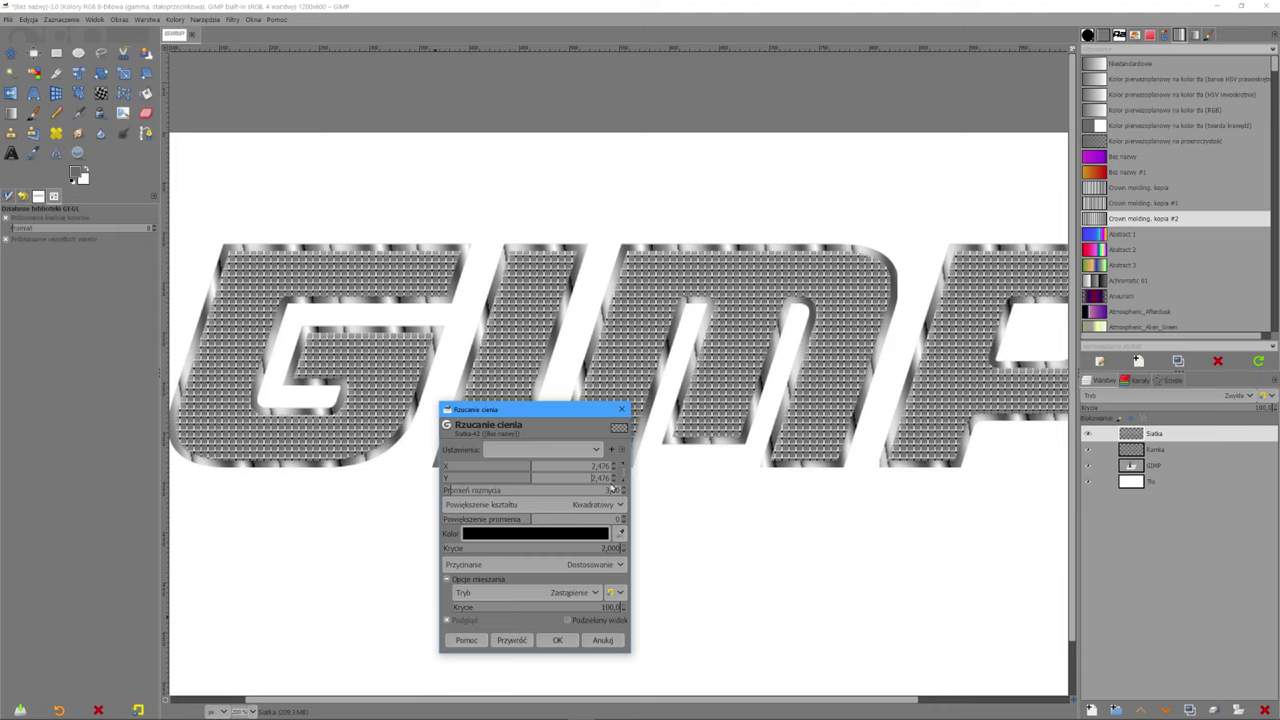
pyautogui.click(614, 479)
pyautogui.scroll(-1, 614, 479)
pyautogui.scroll(-1, 614, 479)
pyautogui.scroll(-1, 614, 479)
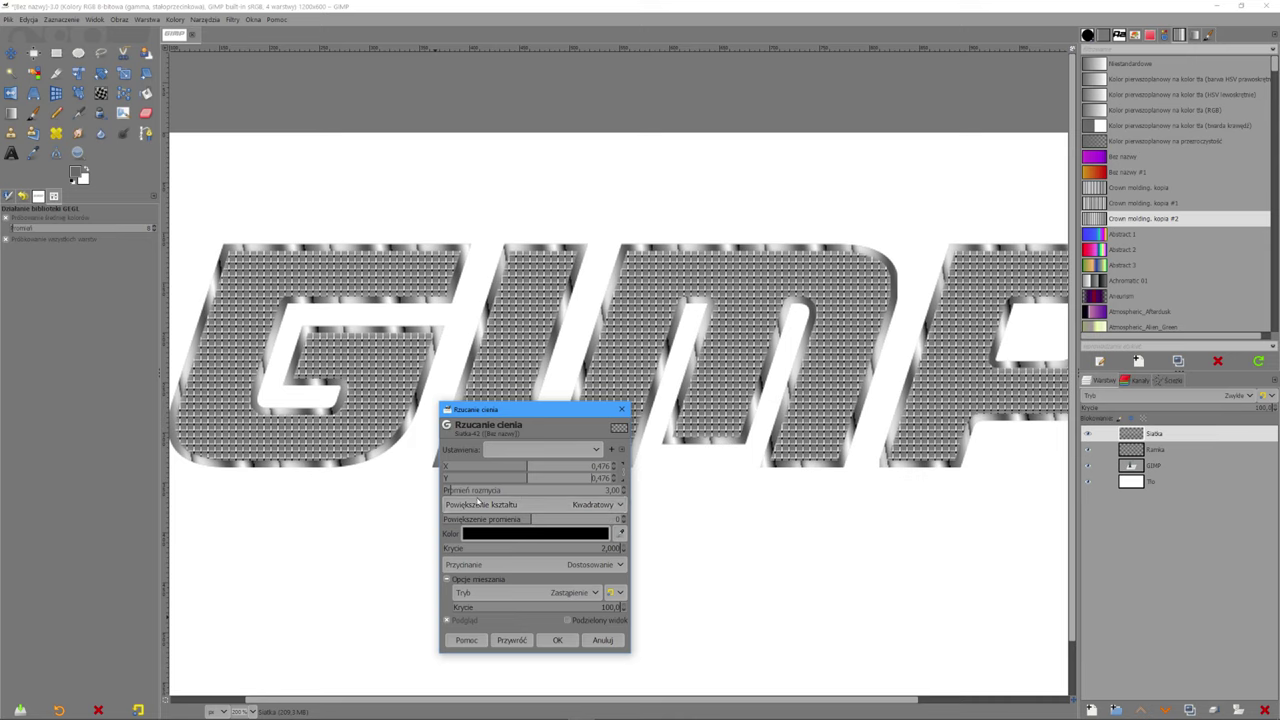
pyautogui.moveTo(450, 490); pyautogui.dragTo(436, 494)
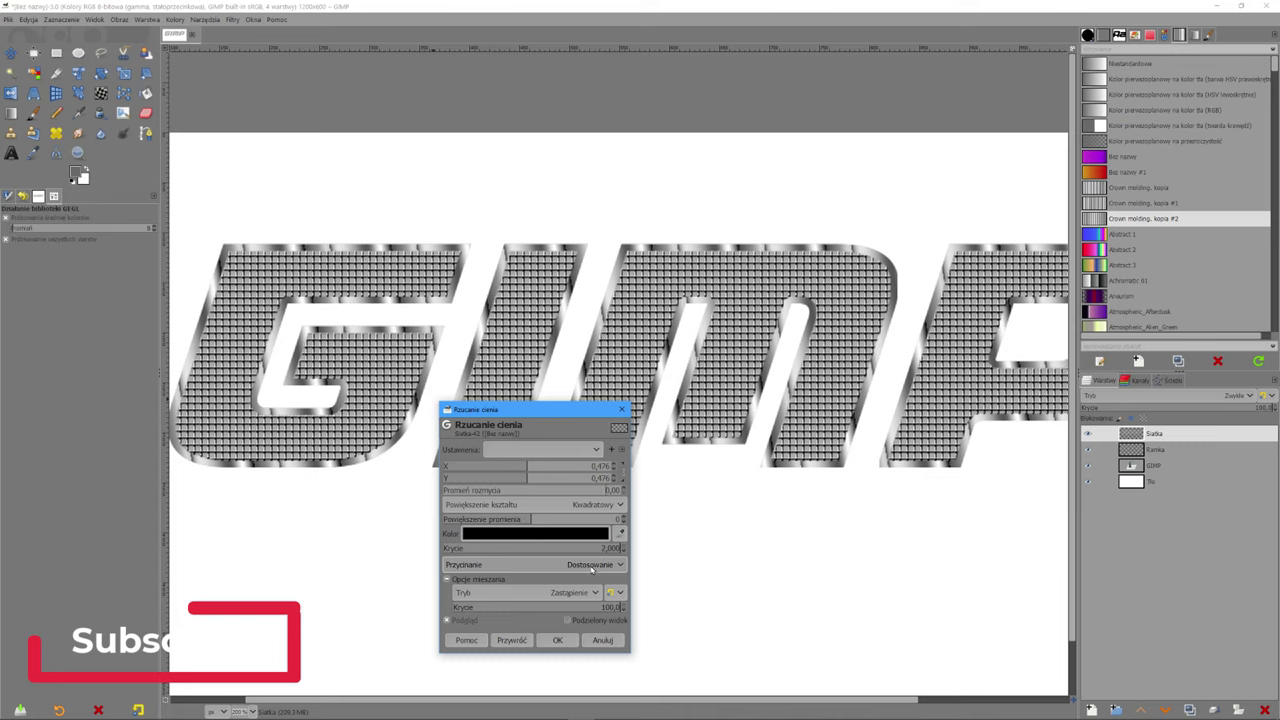
pyautogui.moveTo(587, 553)
pyautogui.mouseDown()
pyautogui.moveTo(536, 549)
pyautogui.moveTo(548, 549)
pyautogui.mouseUp()
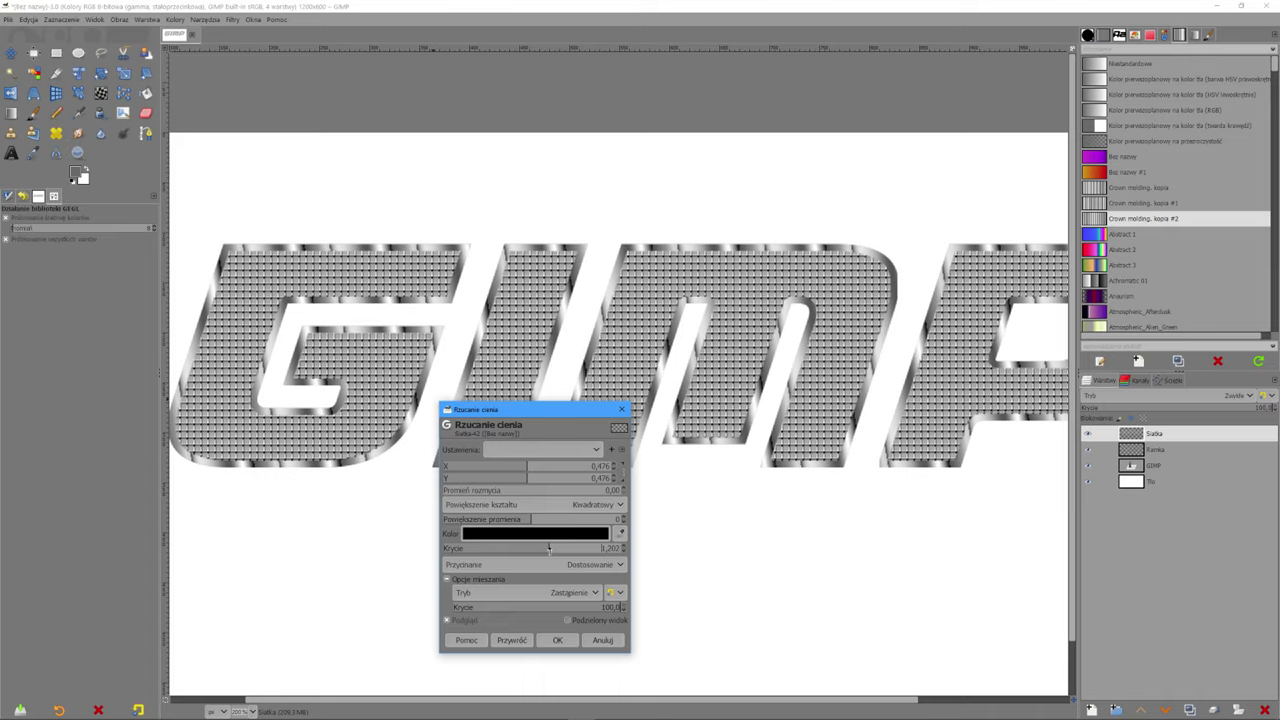
pyautogui.click(557, 640)
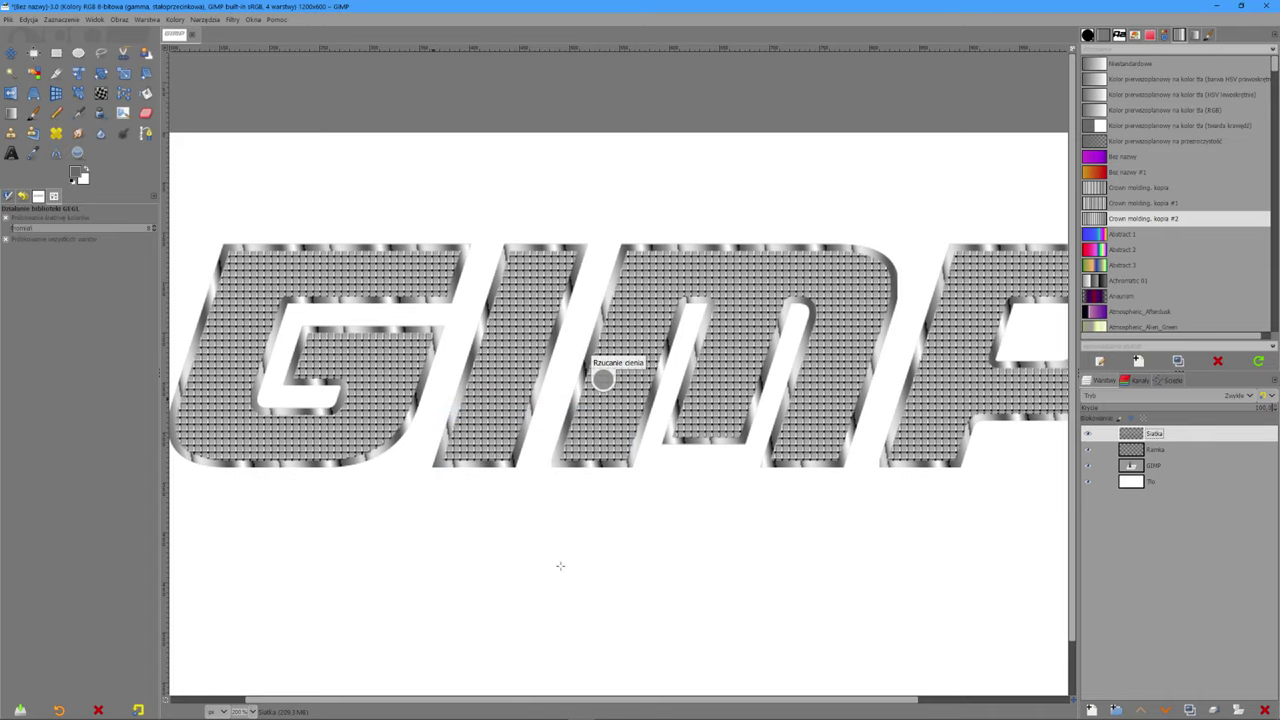
# Step: Select everything outside the slightly shrunken GIMP lettering, then make the Siatka layer active
pyautogui.rightClick(1145, 466)
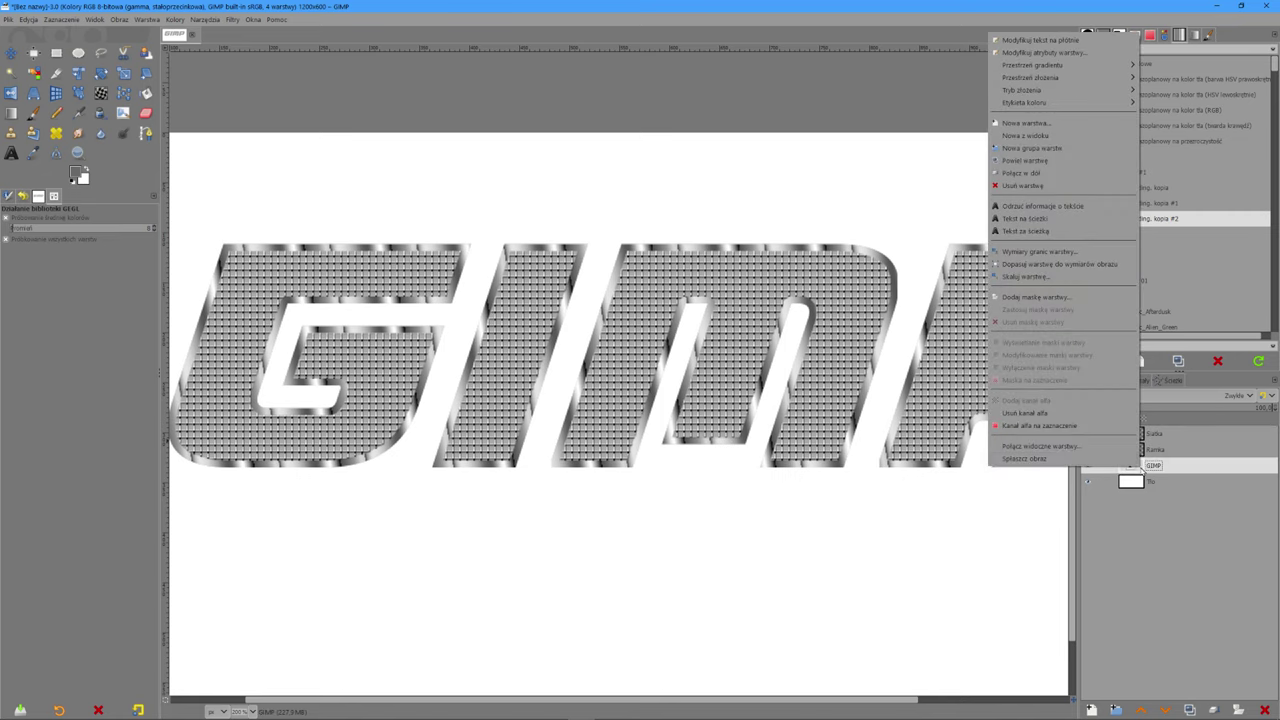
pyautogui.click(1068, 430)
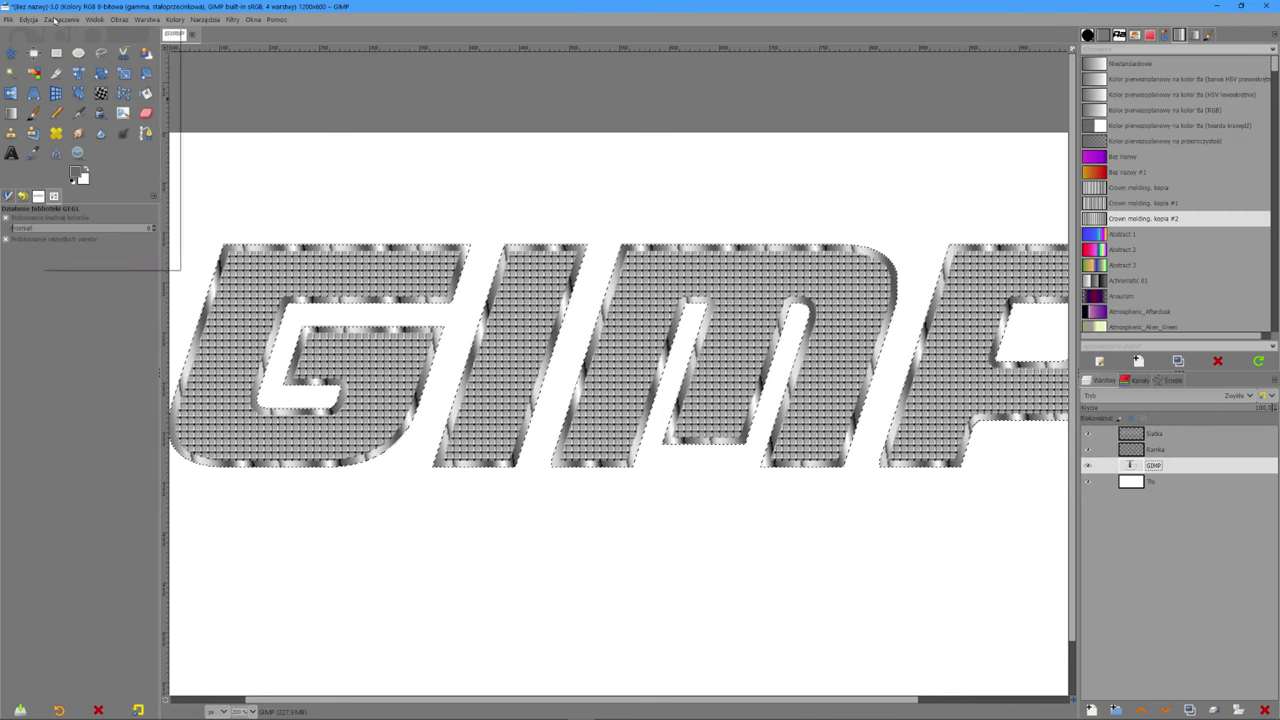
pyautogui.click(61, 19)
pyautogui.click(70, 154)
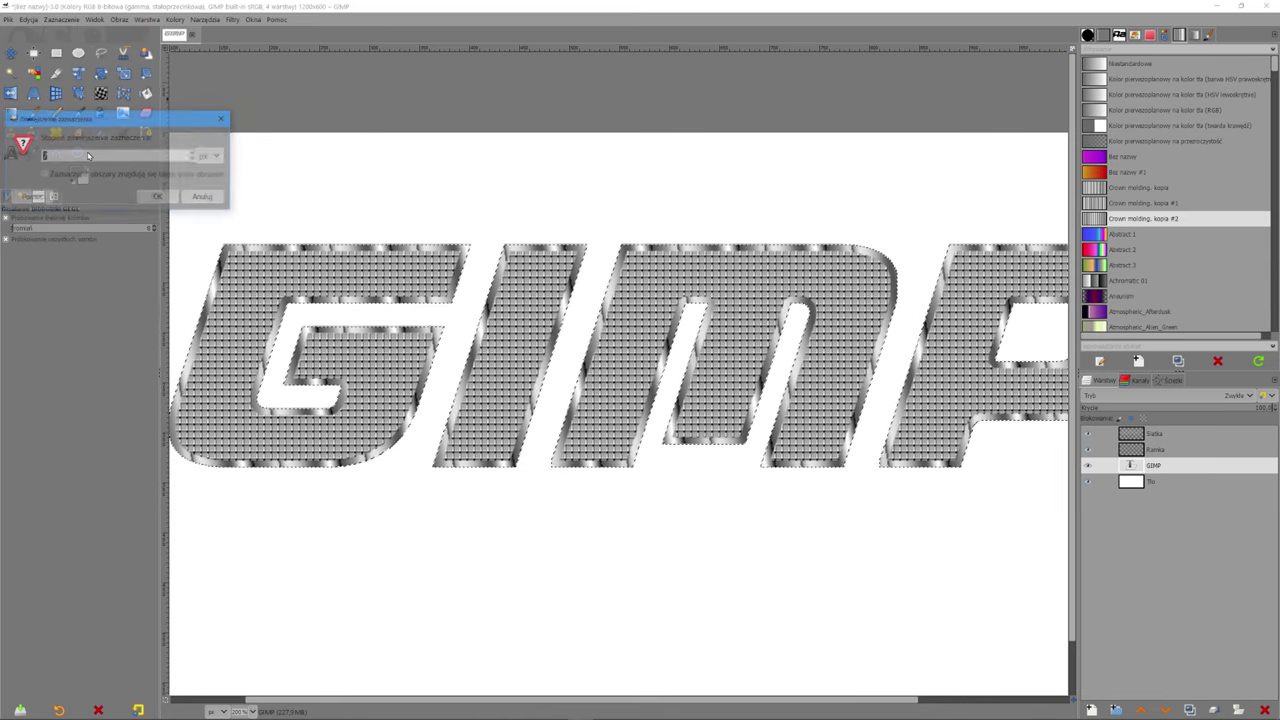
pyautogui.click(161, 197)
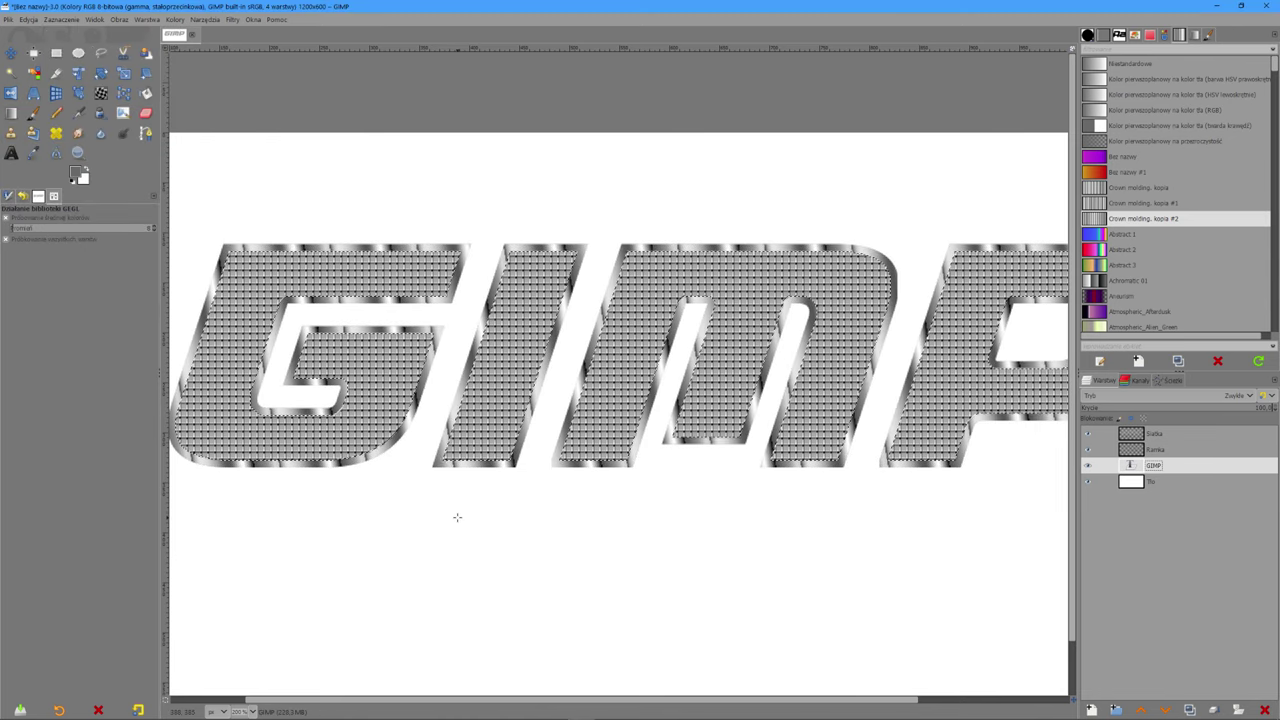
pyautogui.hotkey('ctrl', 'i')
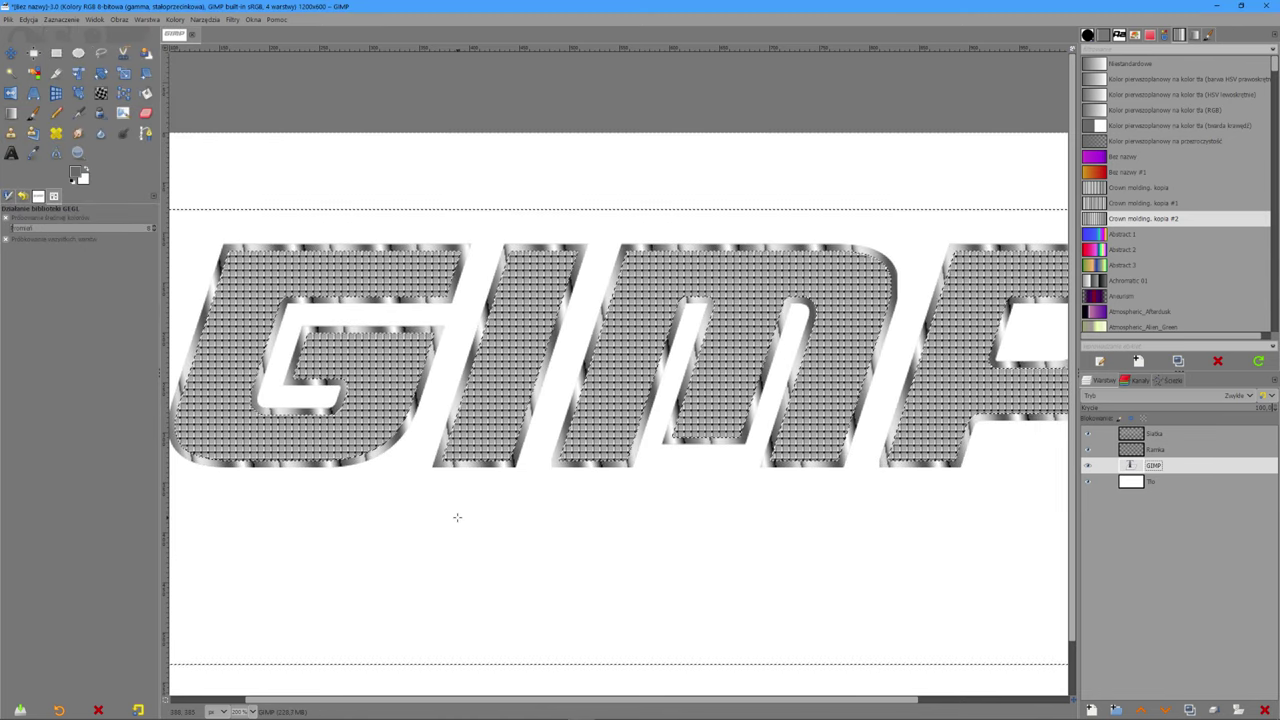
pyautogui.click(1133, 434)
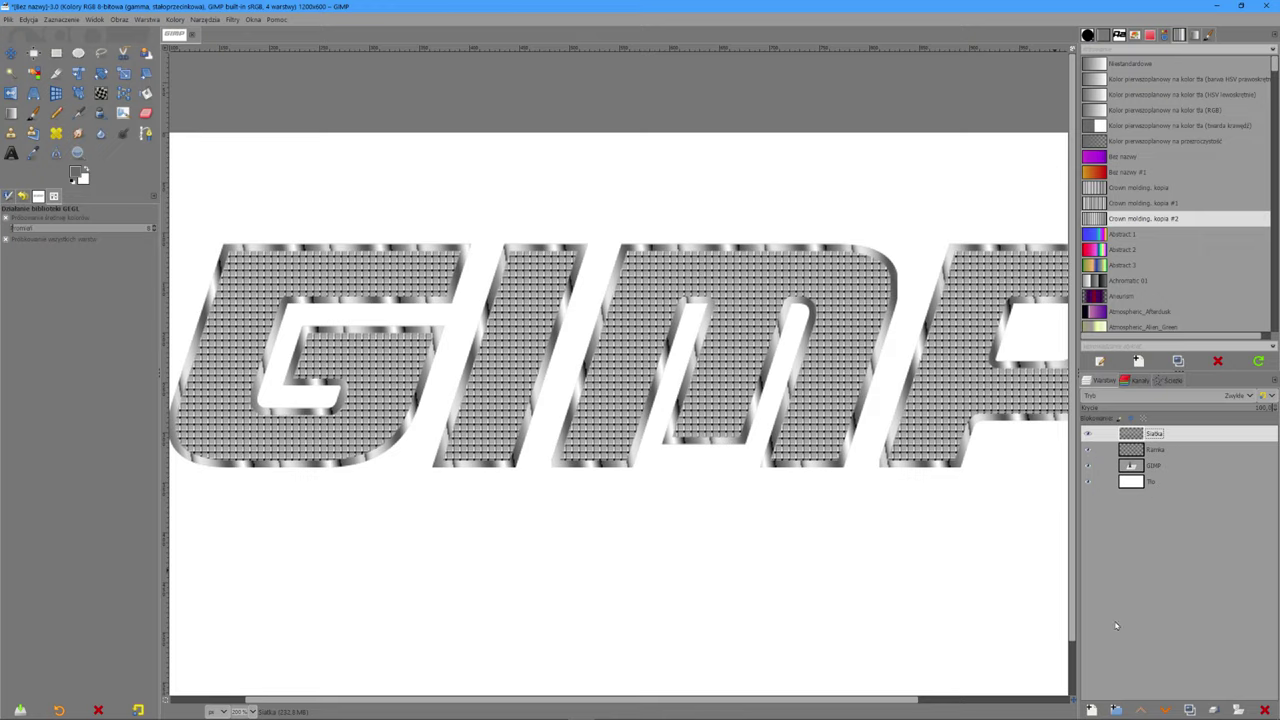
# Step: Add a new transparent layer named Cień and fill it entirely with black
pyautogui.click(1090, 708)
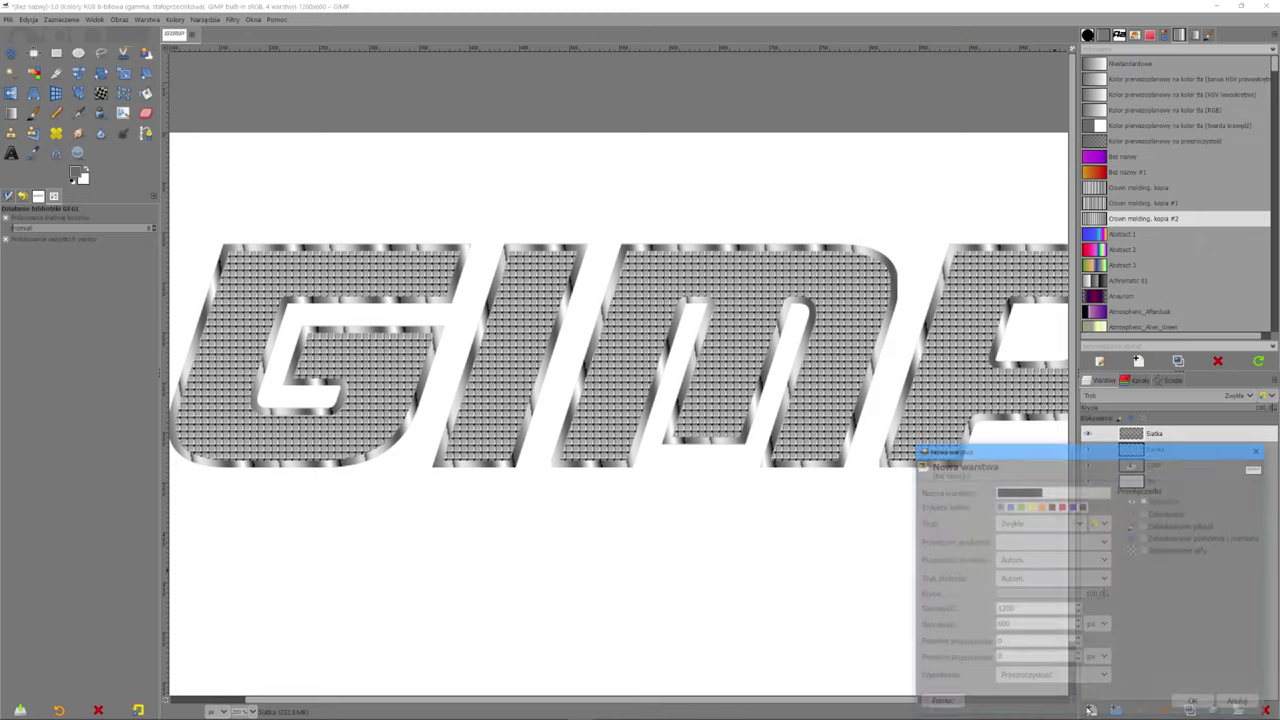
pyautogui.click(1191, 703)
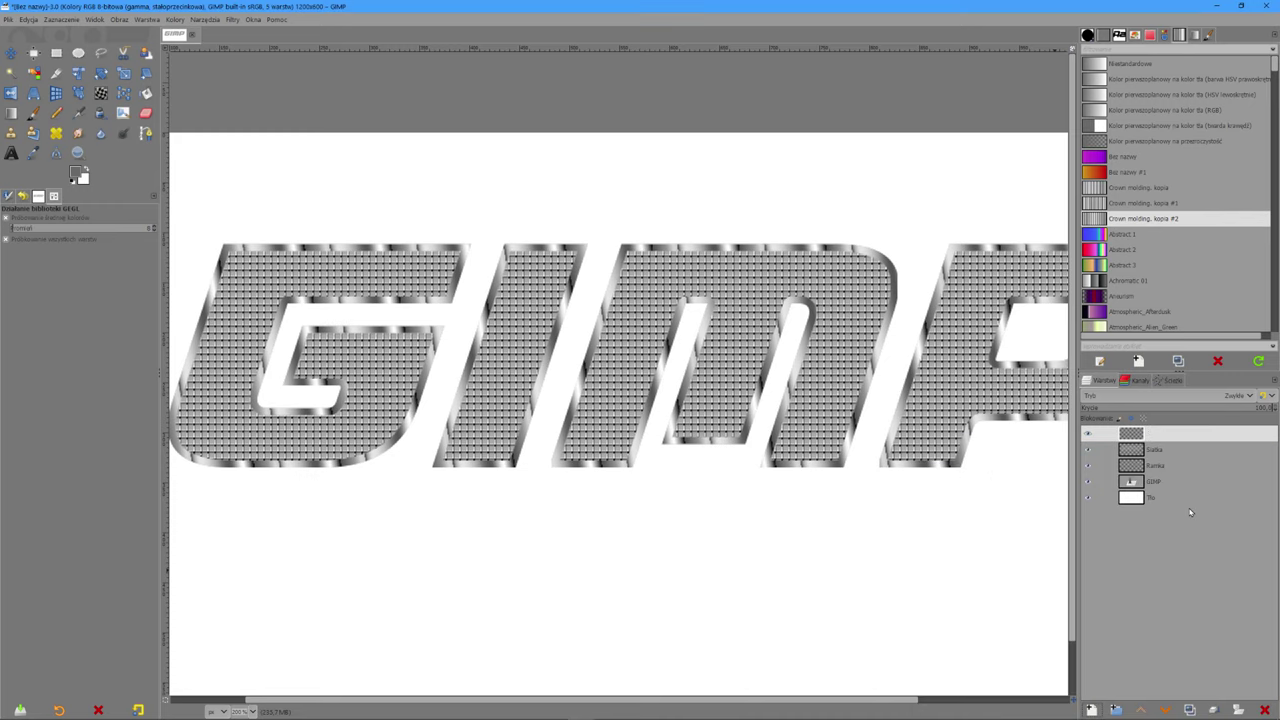
pyautogui.doubleClick(1140, 433)
pyautogui.write('Cień')
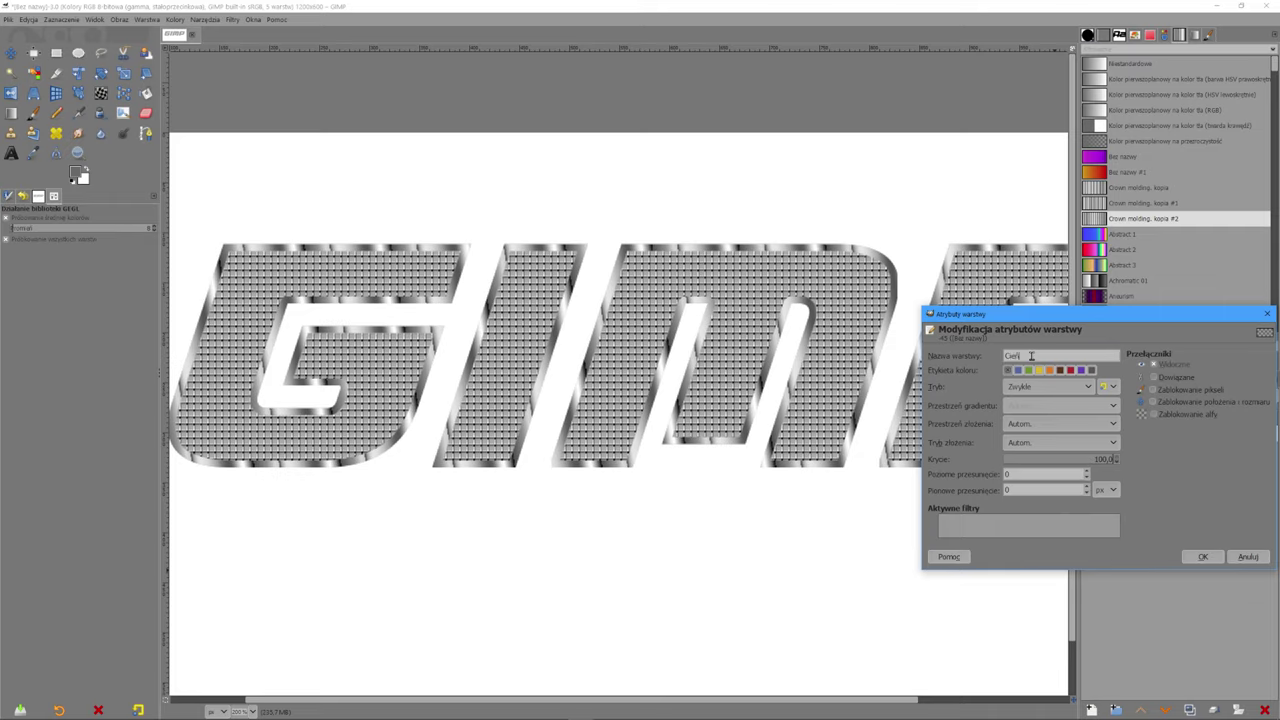
pyautogui.press('Return')
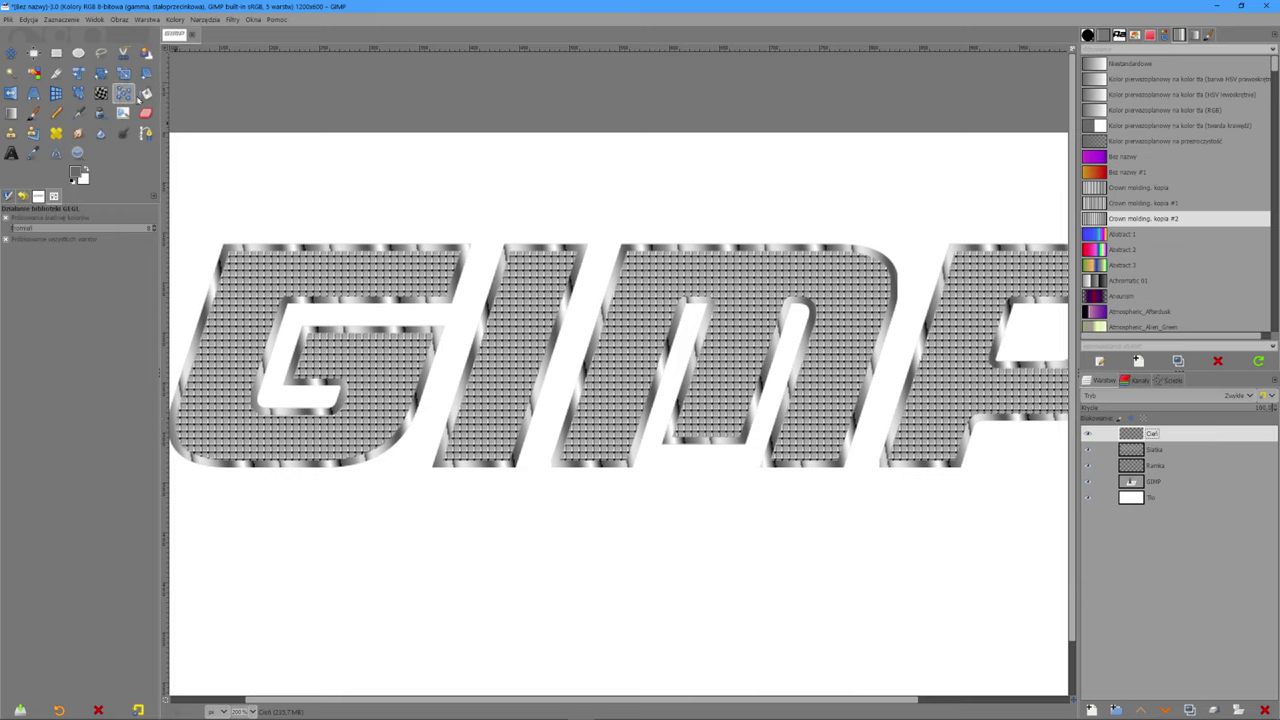
pyautogui.click(72, 182)
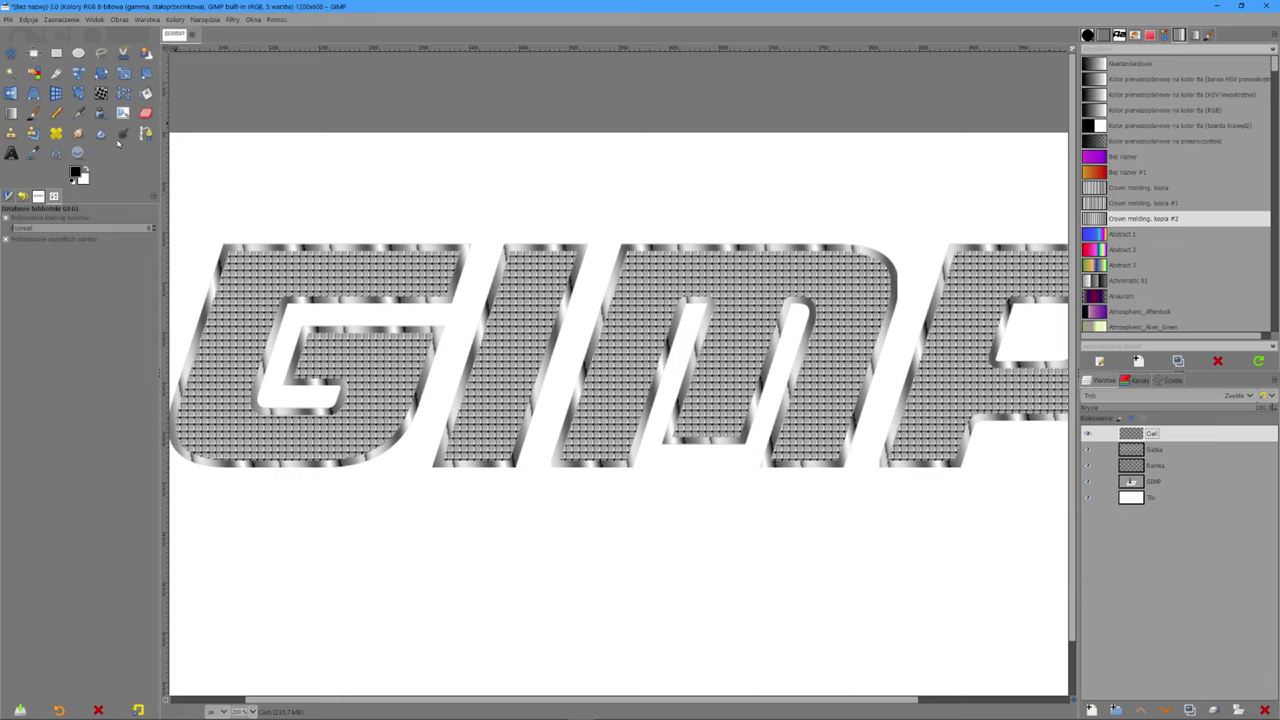
pyautogui.click(146, 93)
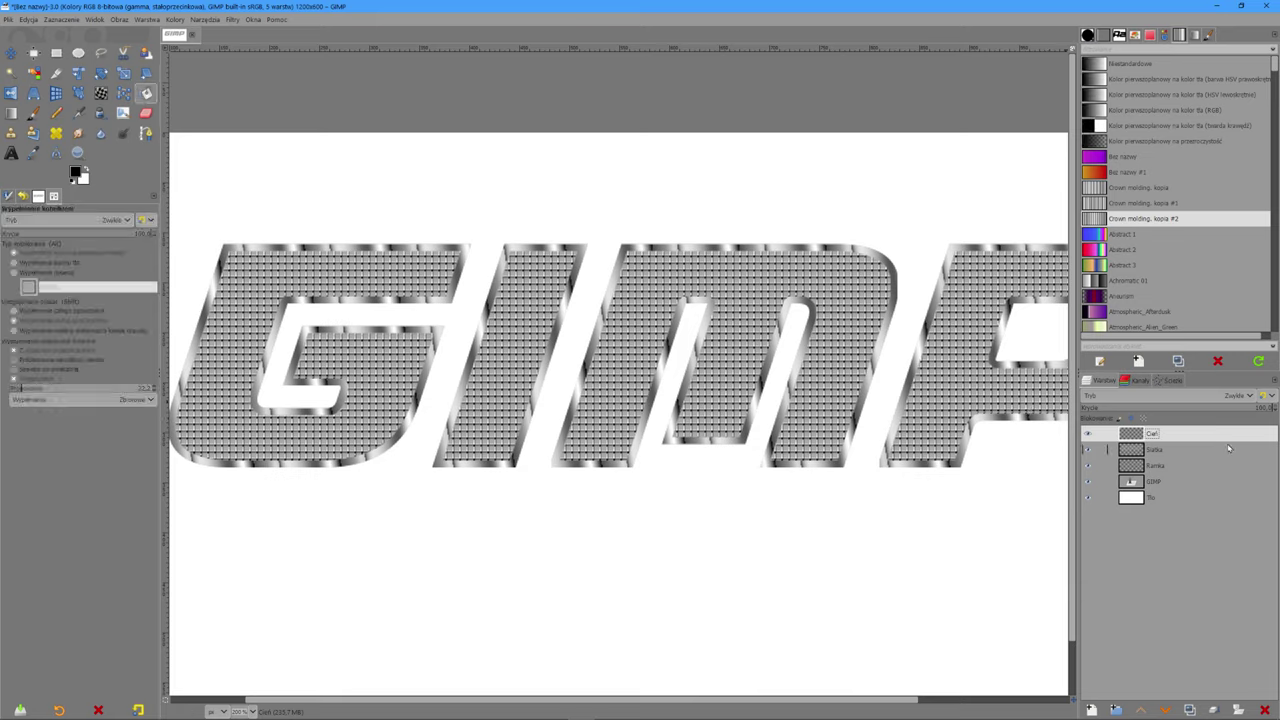
pyautogui.click(924, 392)
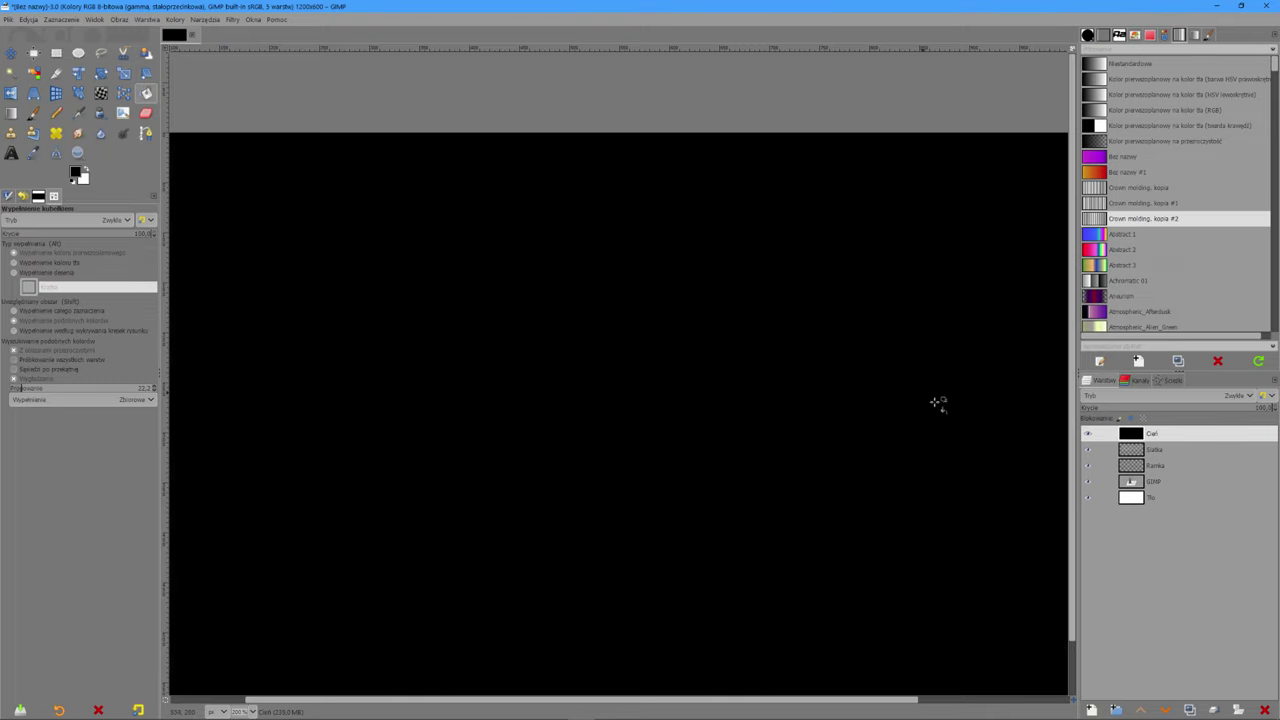
# Step: Fill the GIMP letter shape, shrunk by 11 px, with the grey pattern on Cień
pyautogui.click(1149, 483)
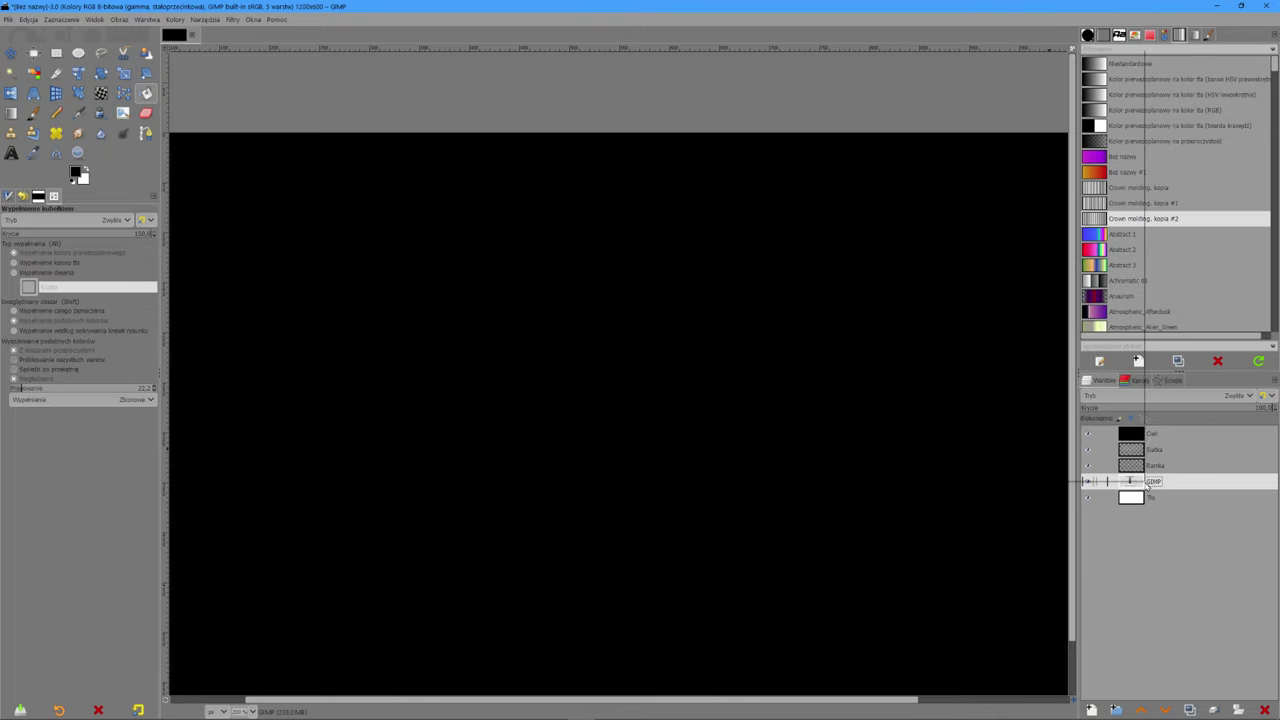
pyautogui.rightClick(1149, 483)
pyautogui.click(1040, 449)
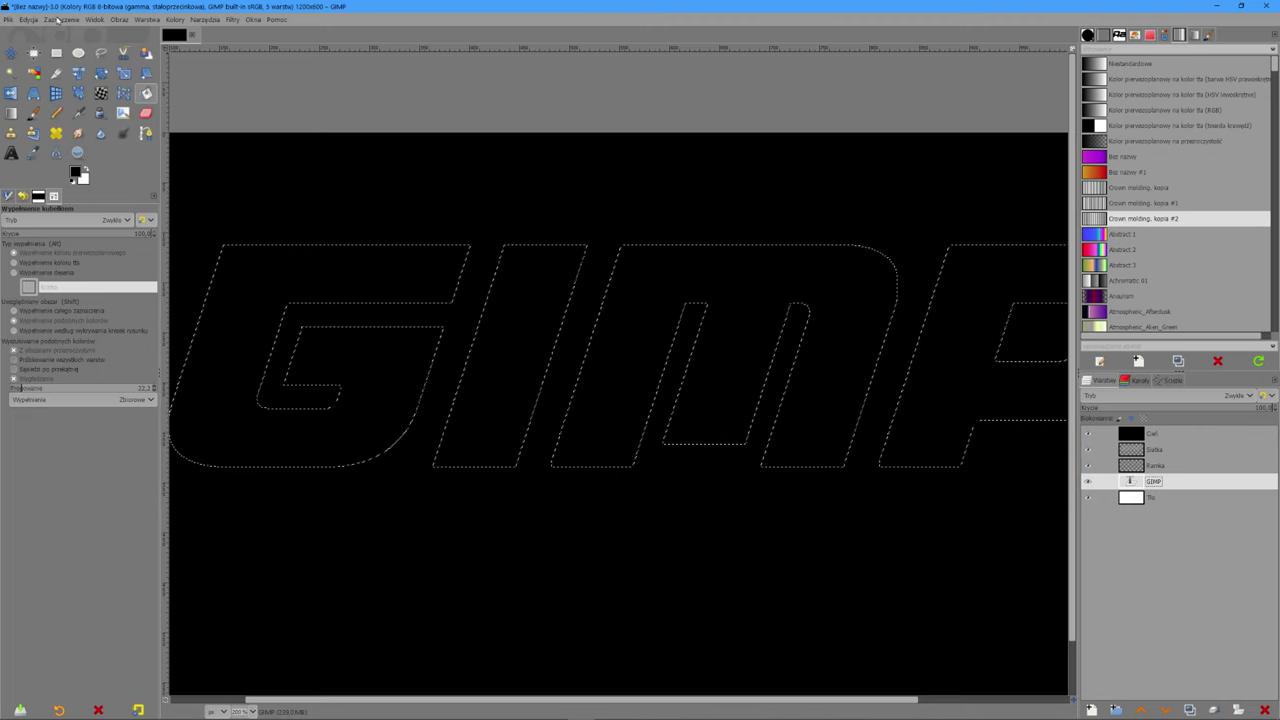
pyautogui.click(72, 20)
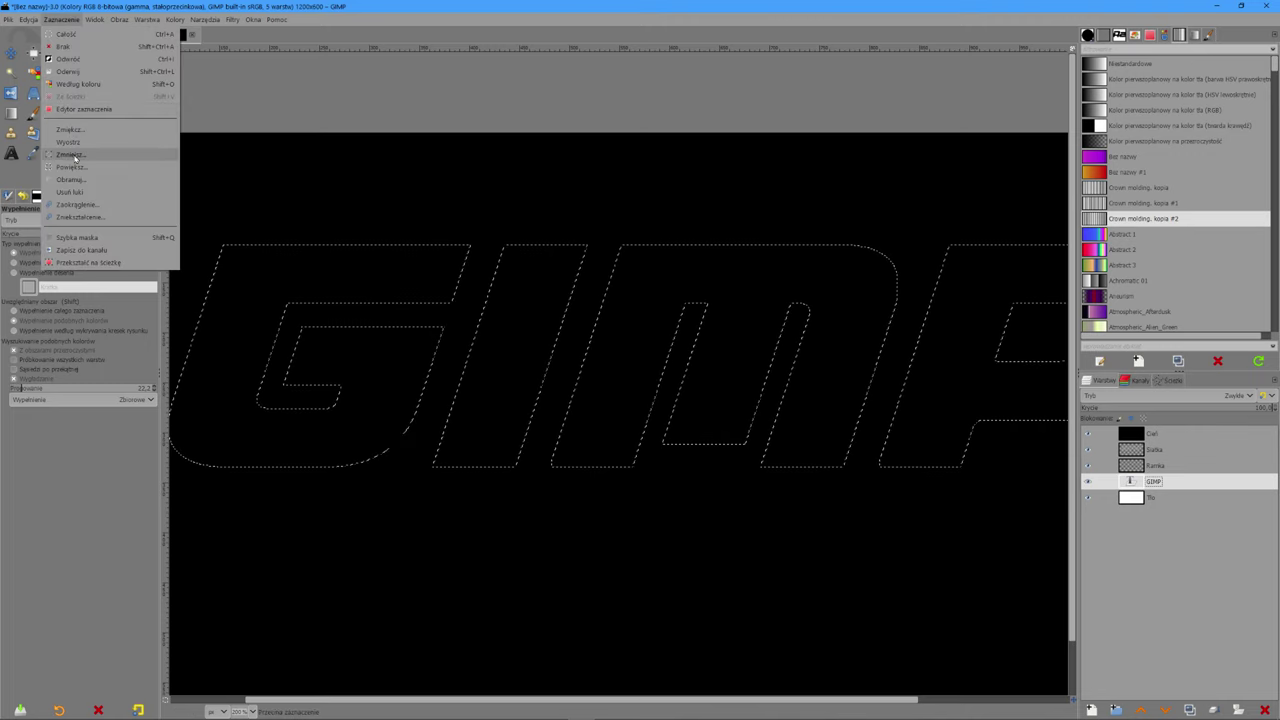
pyautogui.click(70, 155)
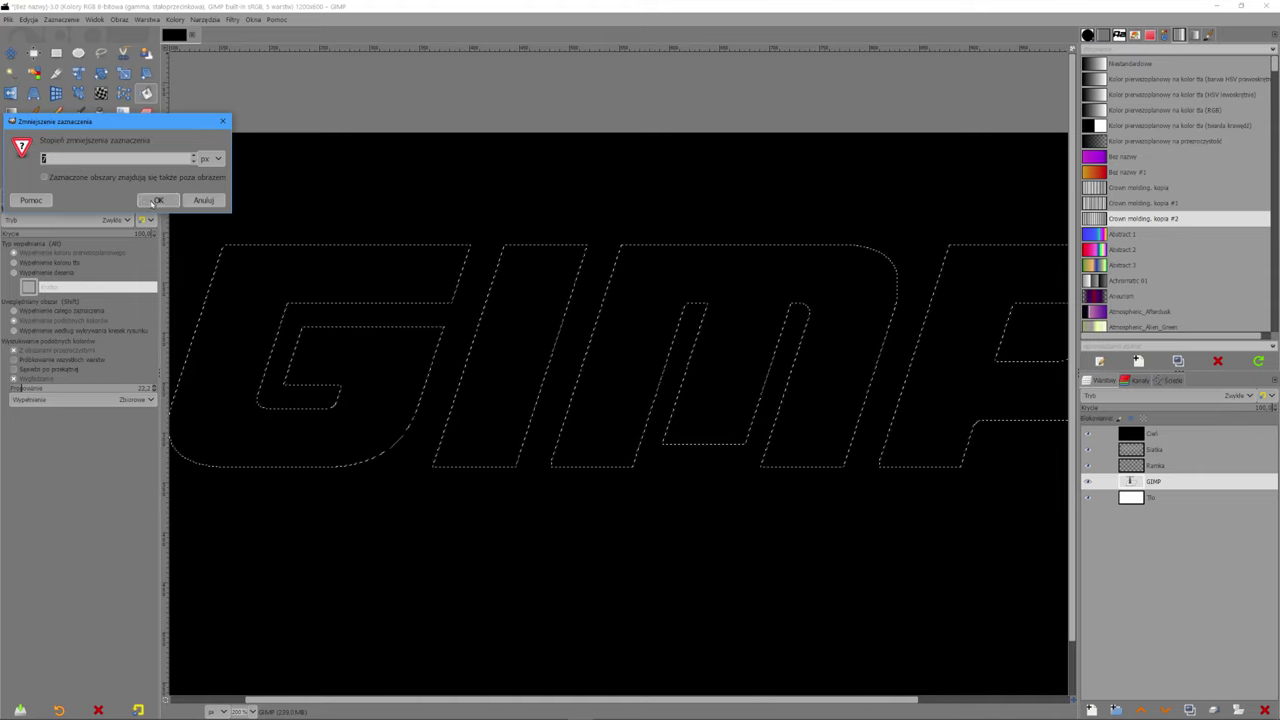
pyautogui.click(194, 156)
pyautogui.click(194, 156)
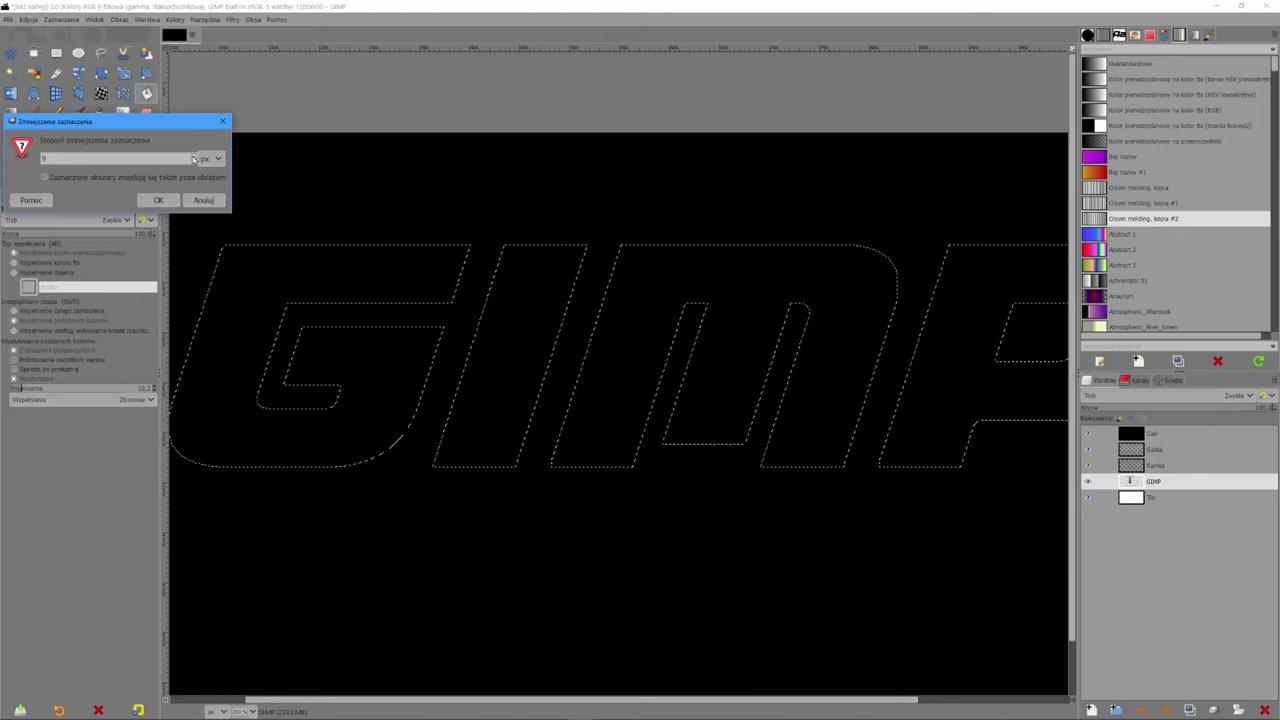
pyautogui.click(194, 156)
pyautogui.click(161, 200)
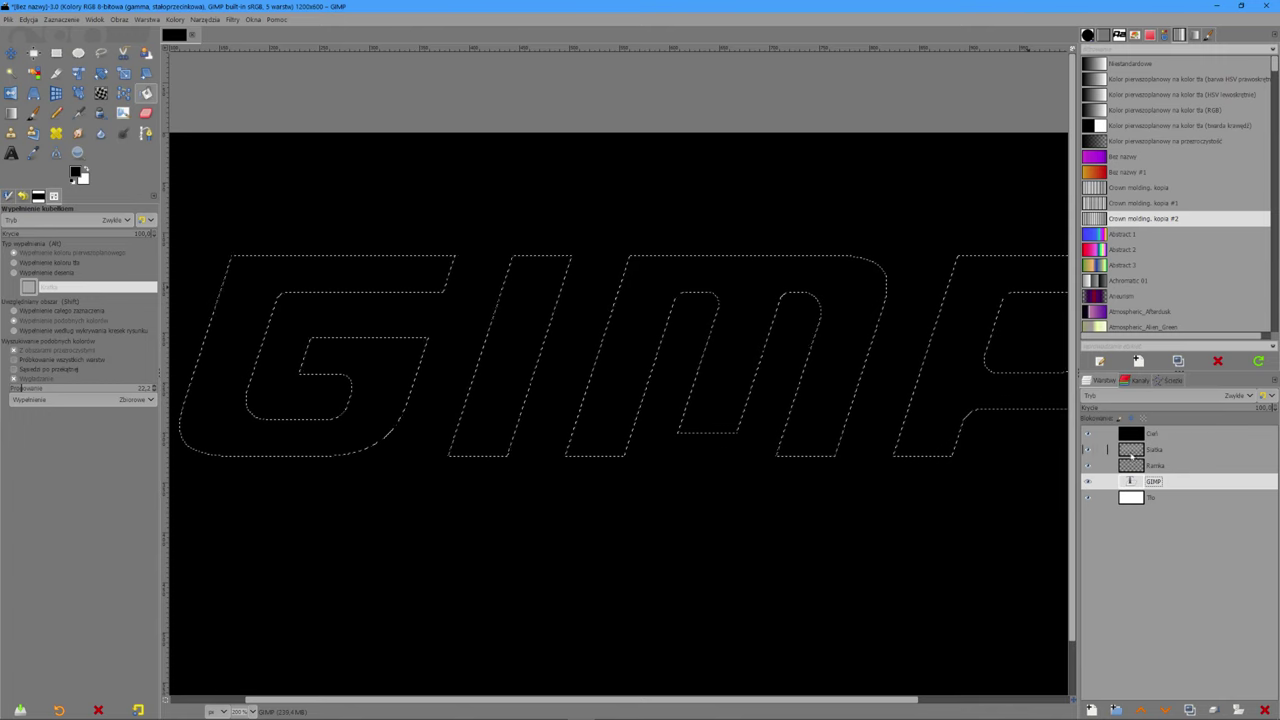
pyautogui.click(1150, 433)
pyautogui.click(1045, 432)
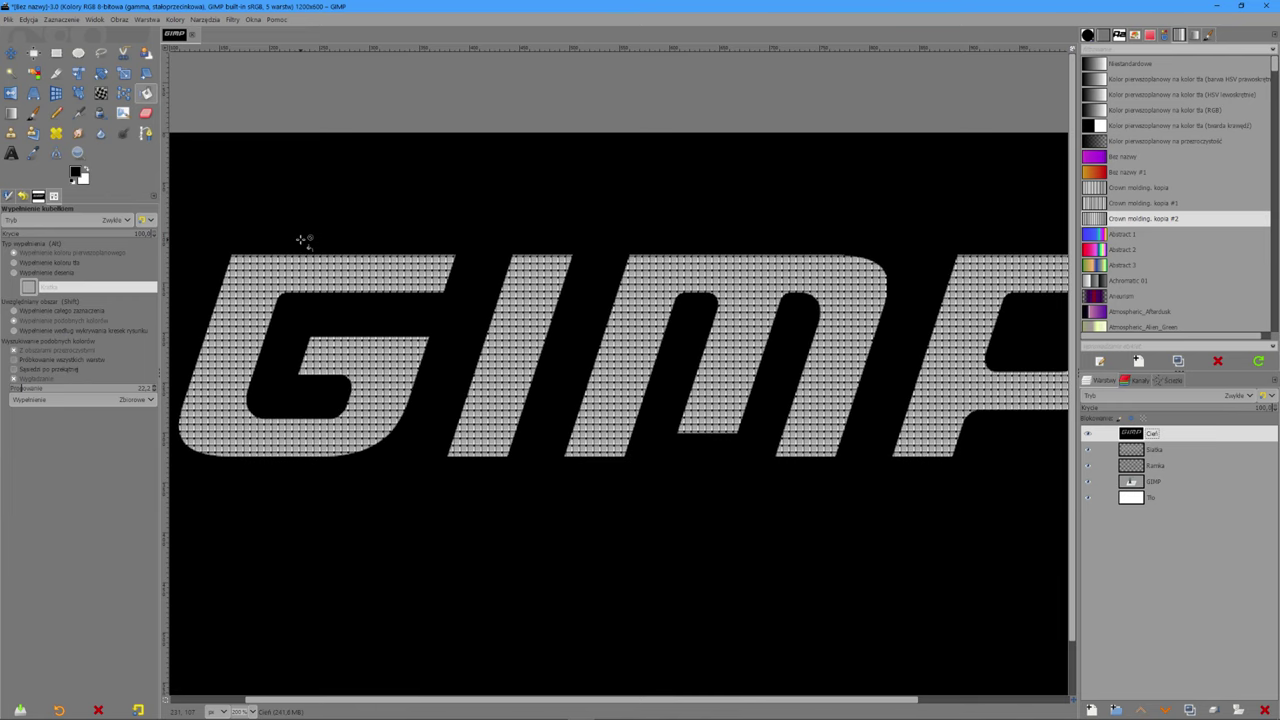
# Step: Blur the Cień shading with a 2.50 Gaussian blur
pyautogui.click(232, 19)
pyautogui.moveTo(252, 92)
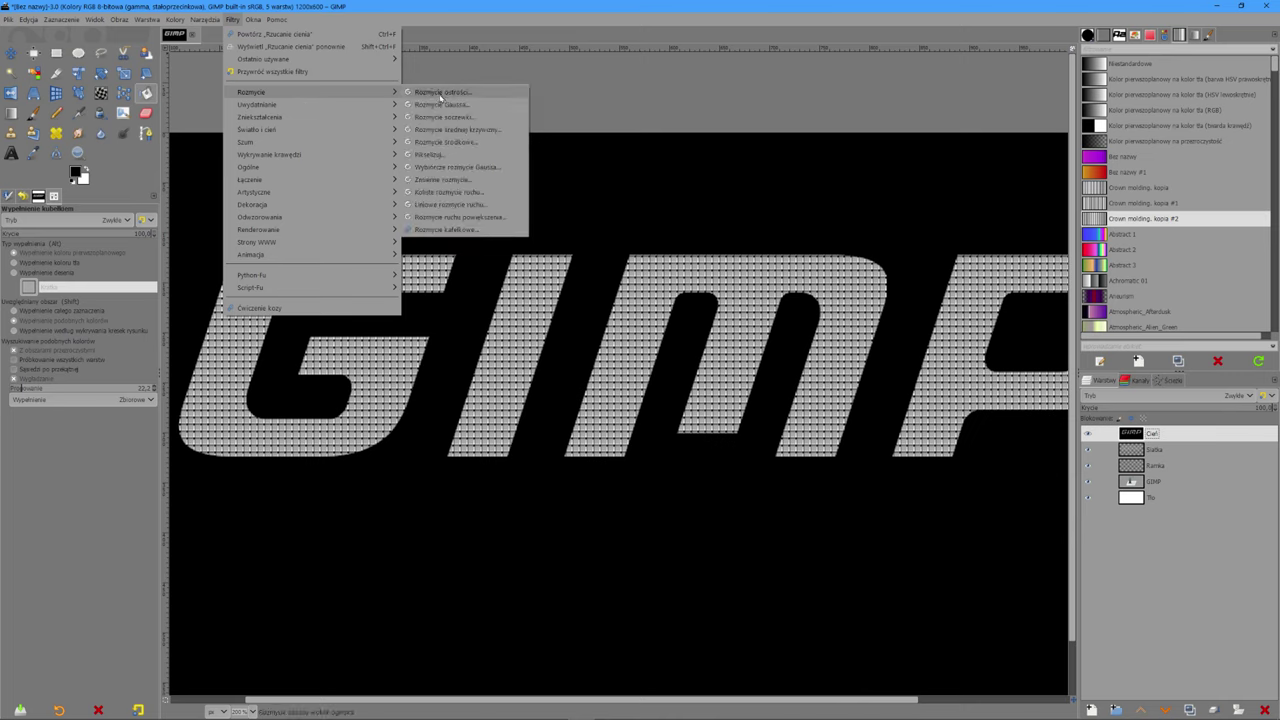
pyautogui.click(444, 106)
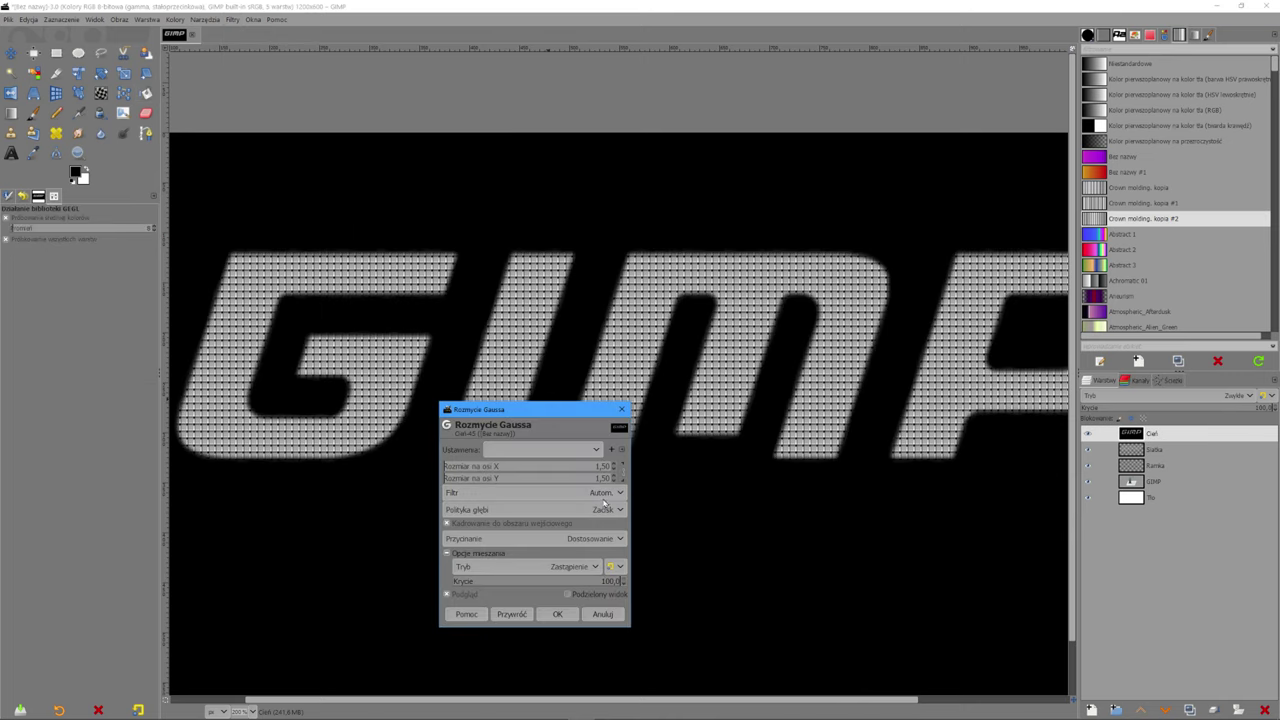
pyautogui.click(614, 466)
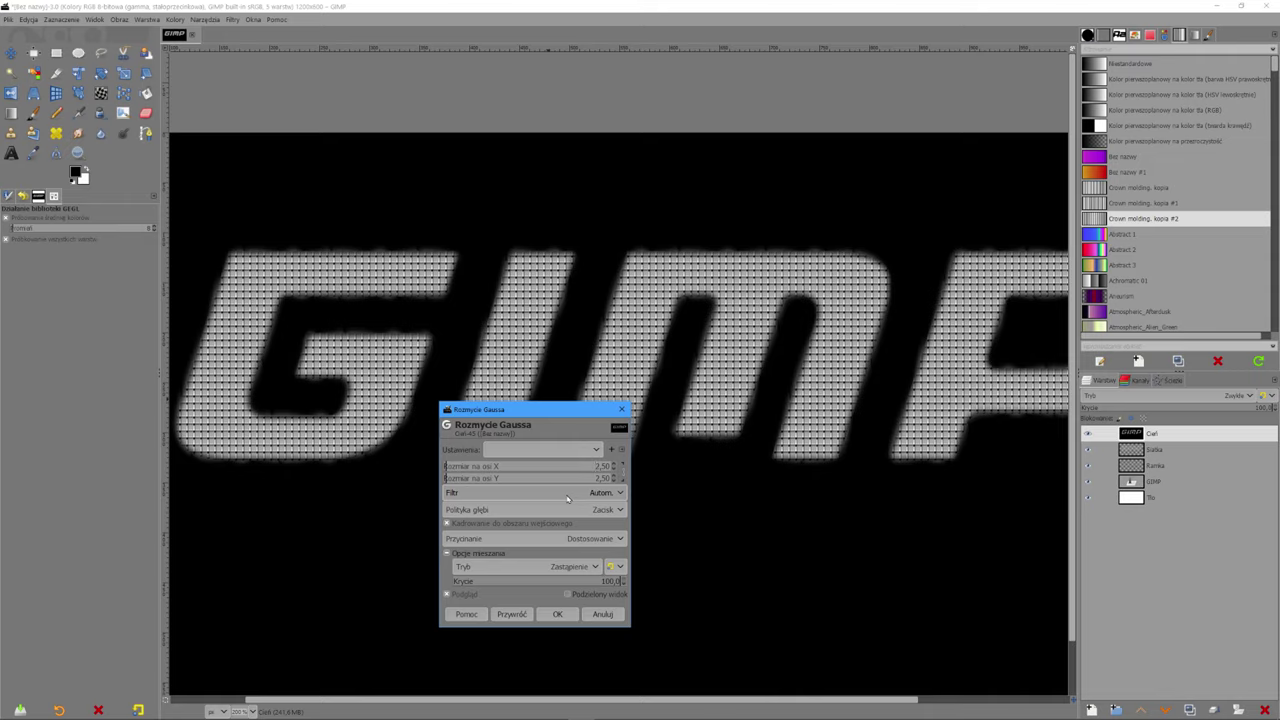
pyautogui.click(556, 614)
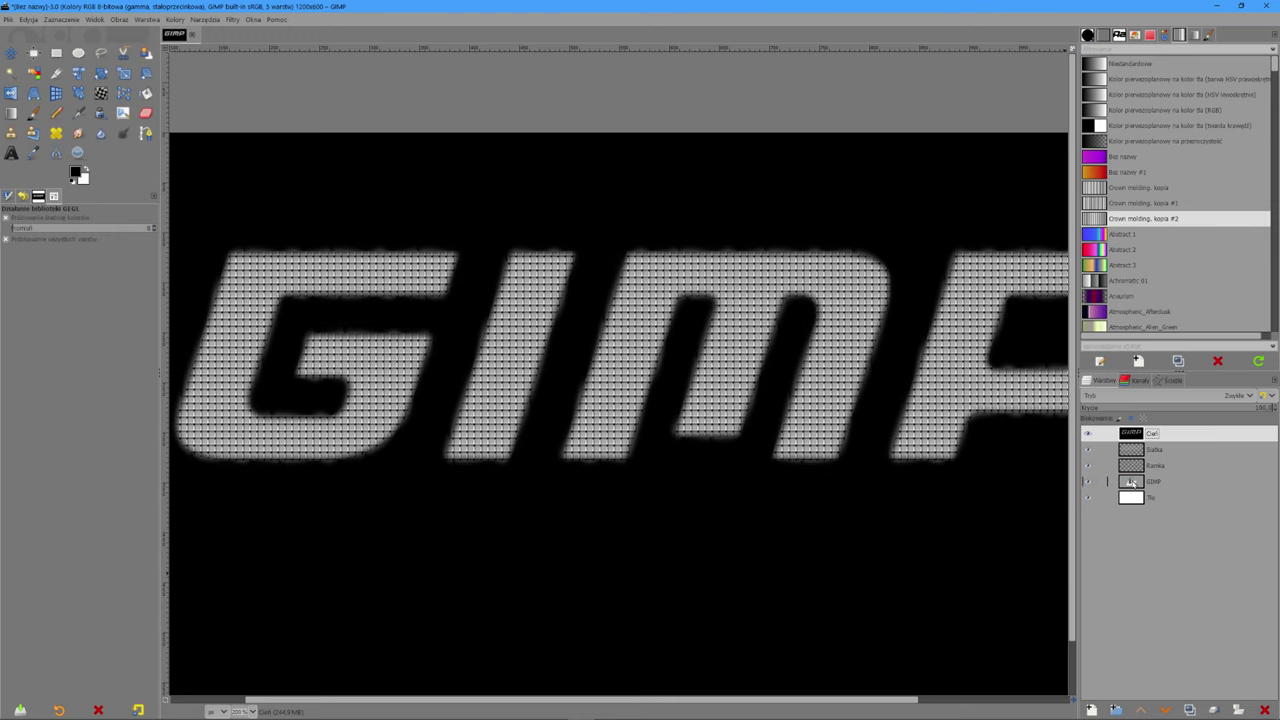
# Step: Select the GIMP letter shape shrunk inward, with the Cień layer active
pyautogui.rightClick(1131, 487)
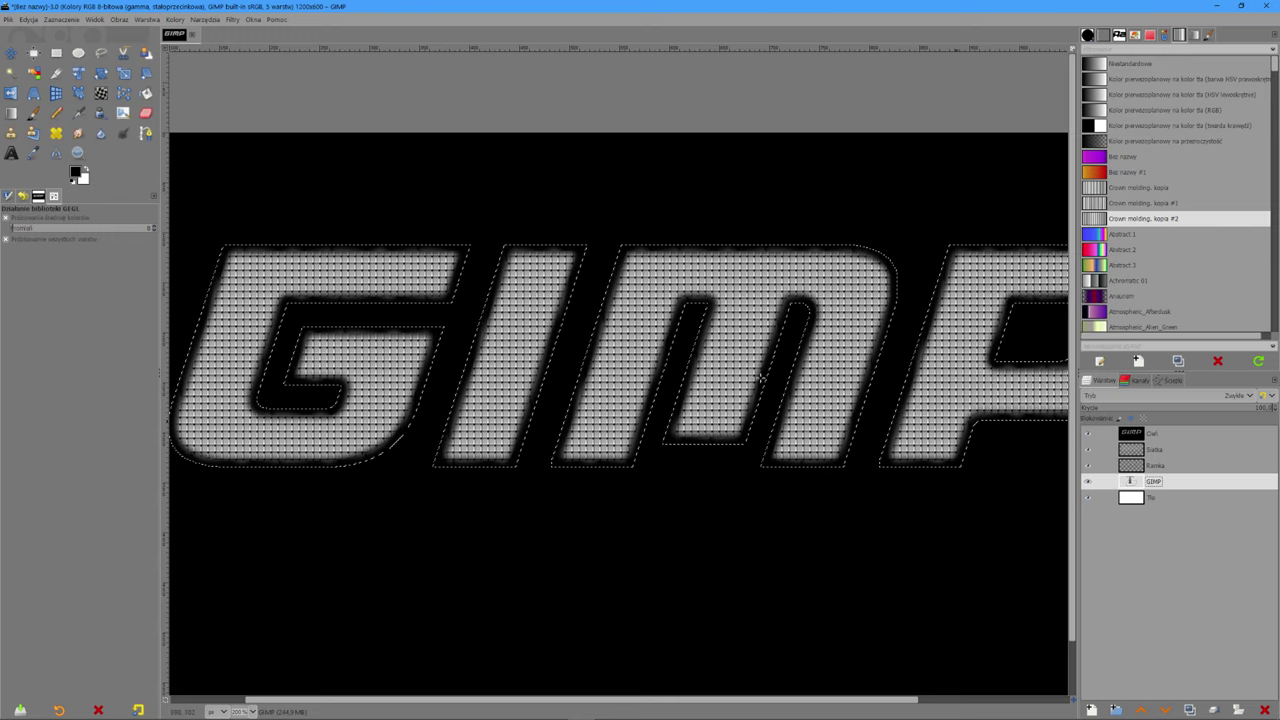
pyautogui.click(60, 20)
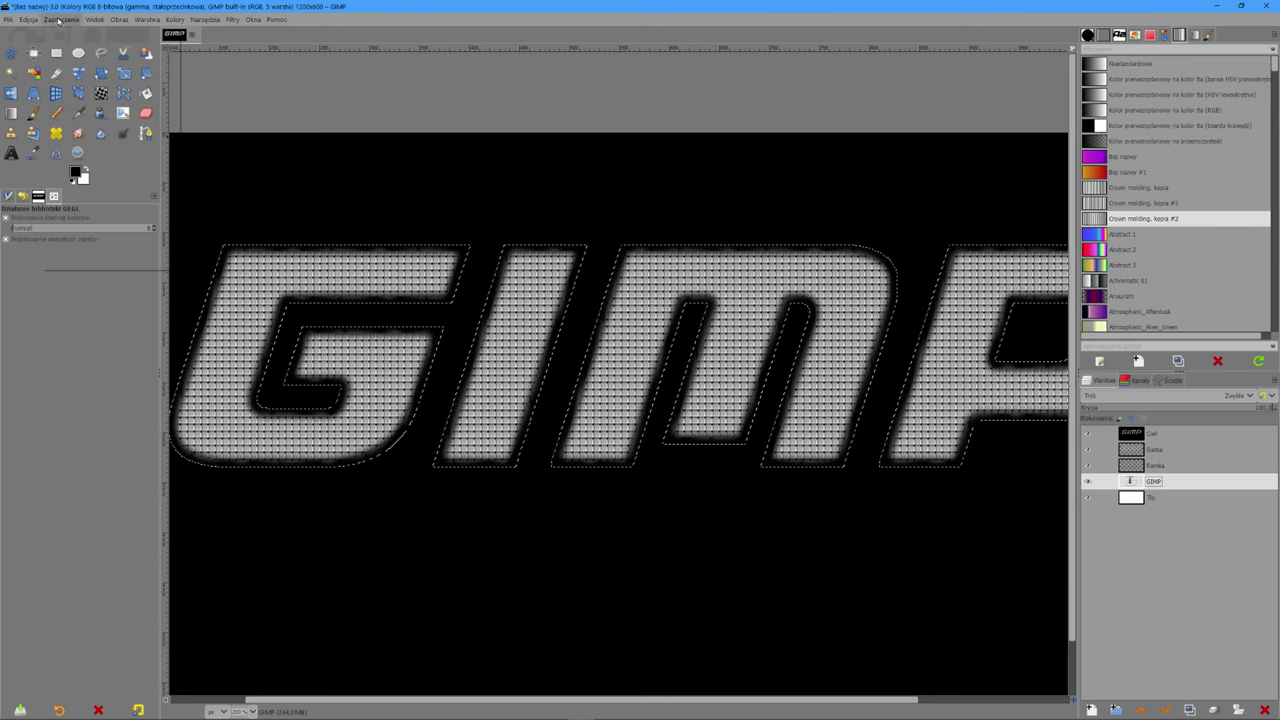
pyautogui.click(72, 162)
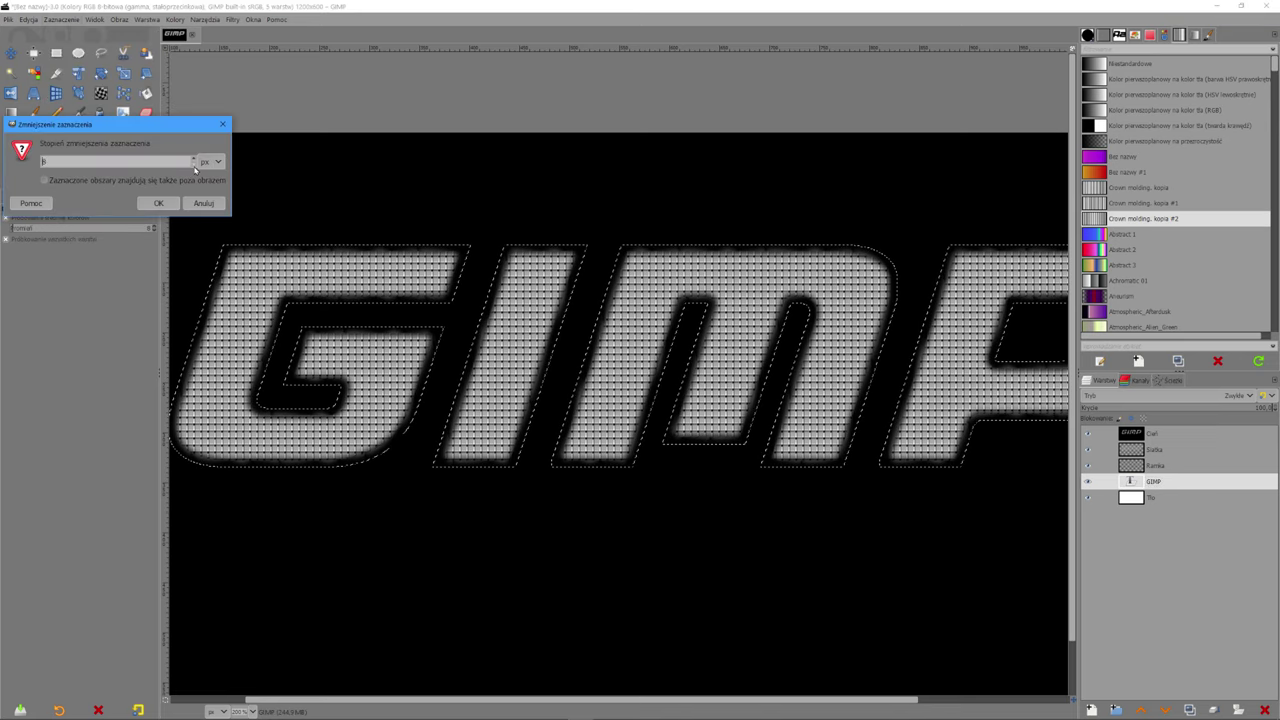
pyautogui.click(162, 203)
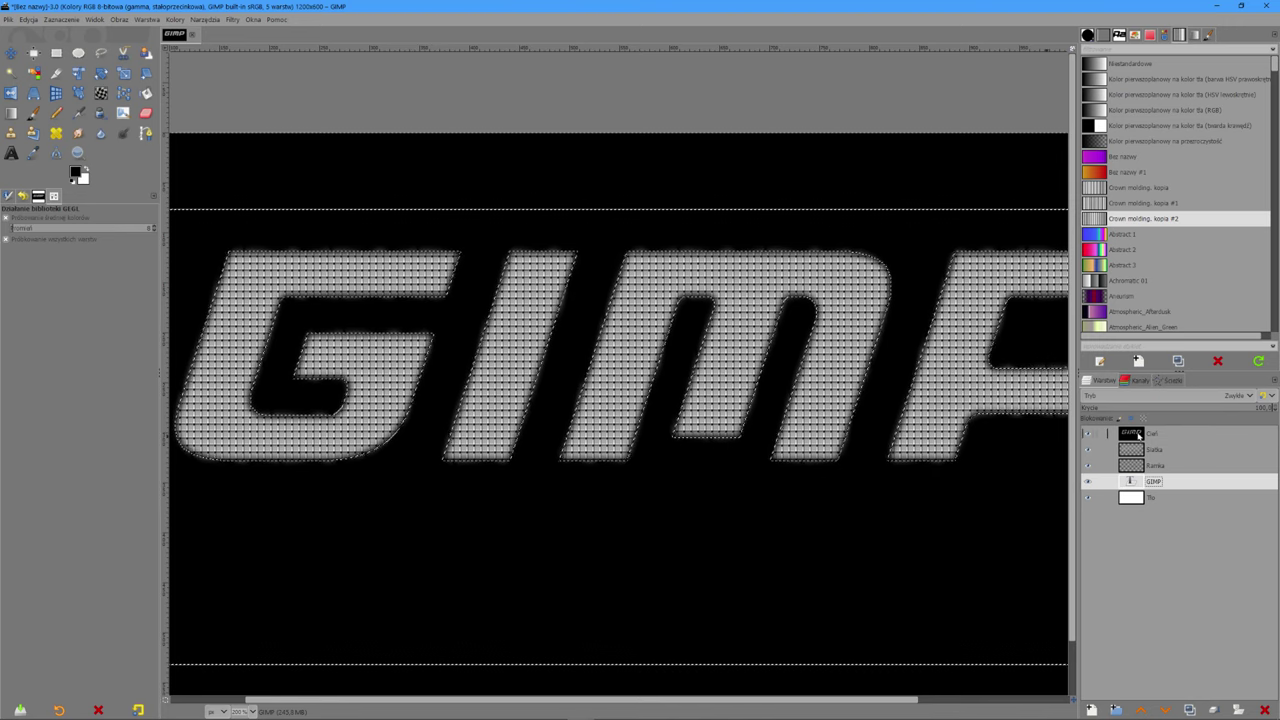
pyautogui.click(1150, 433)
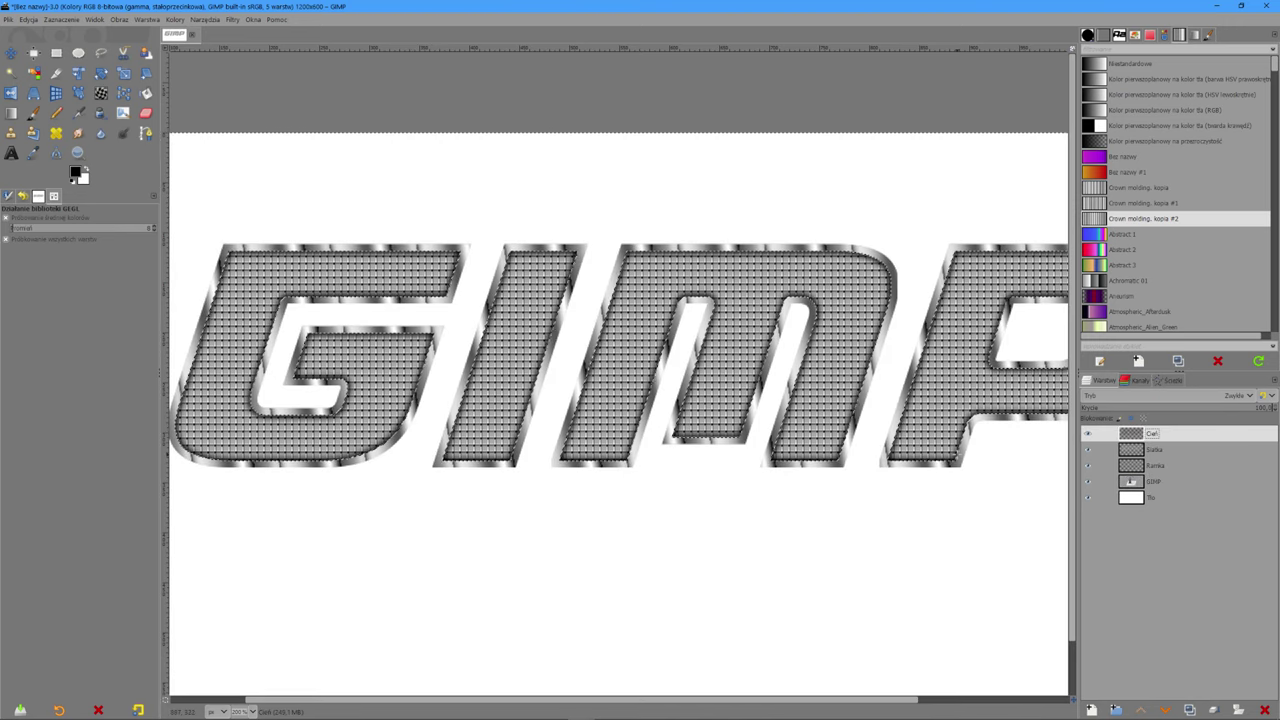
# Step: Clear the selection and set Cień to Twarde światło mode at about 73 opacity
pyautogui.hotkey('ctrl', 'shift', 'a')
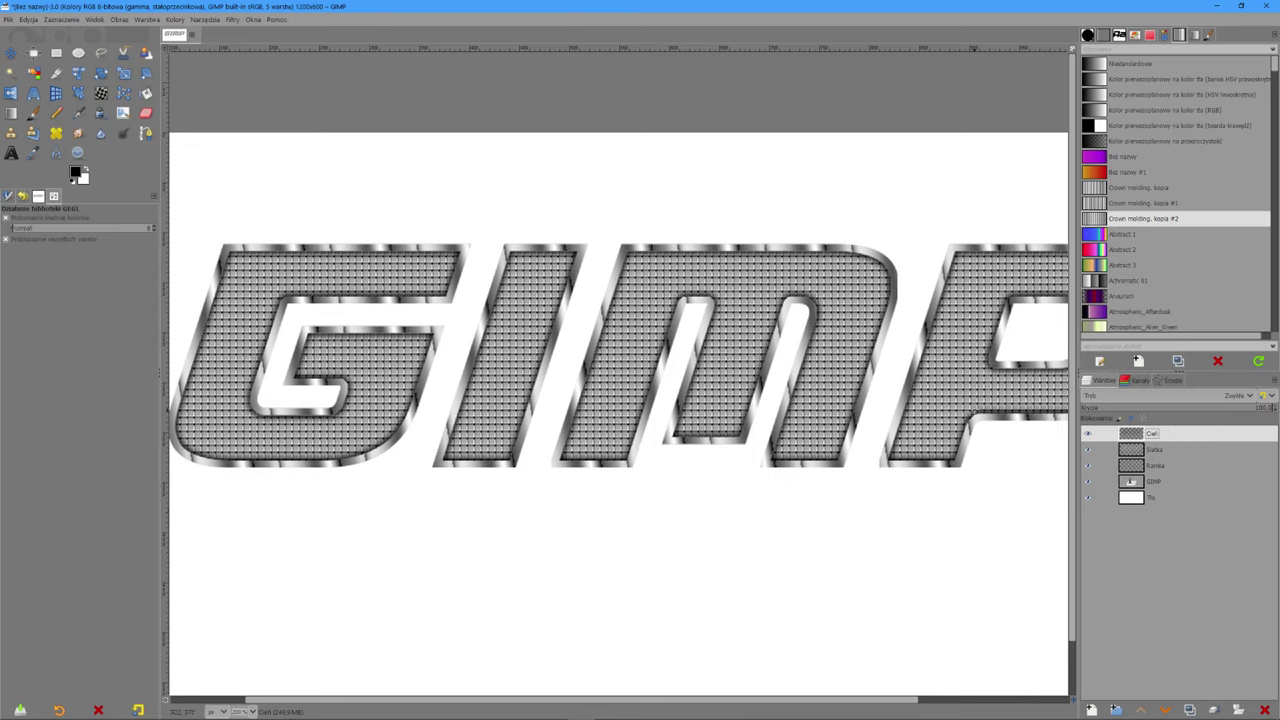
pyautogui.click(1204, 398)
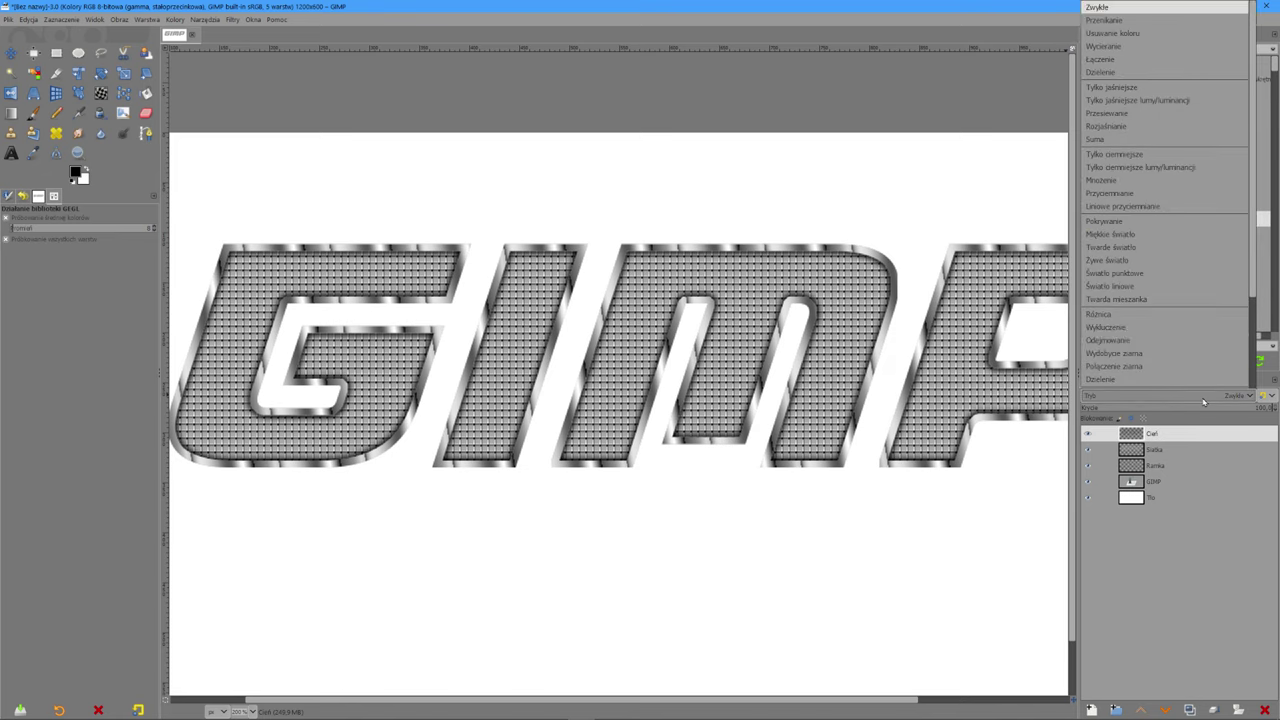
pyautogui.click(1110, 221)
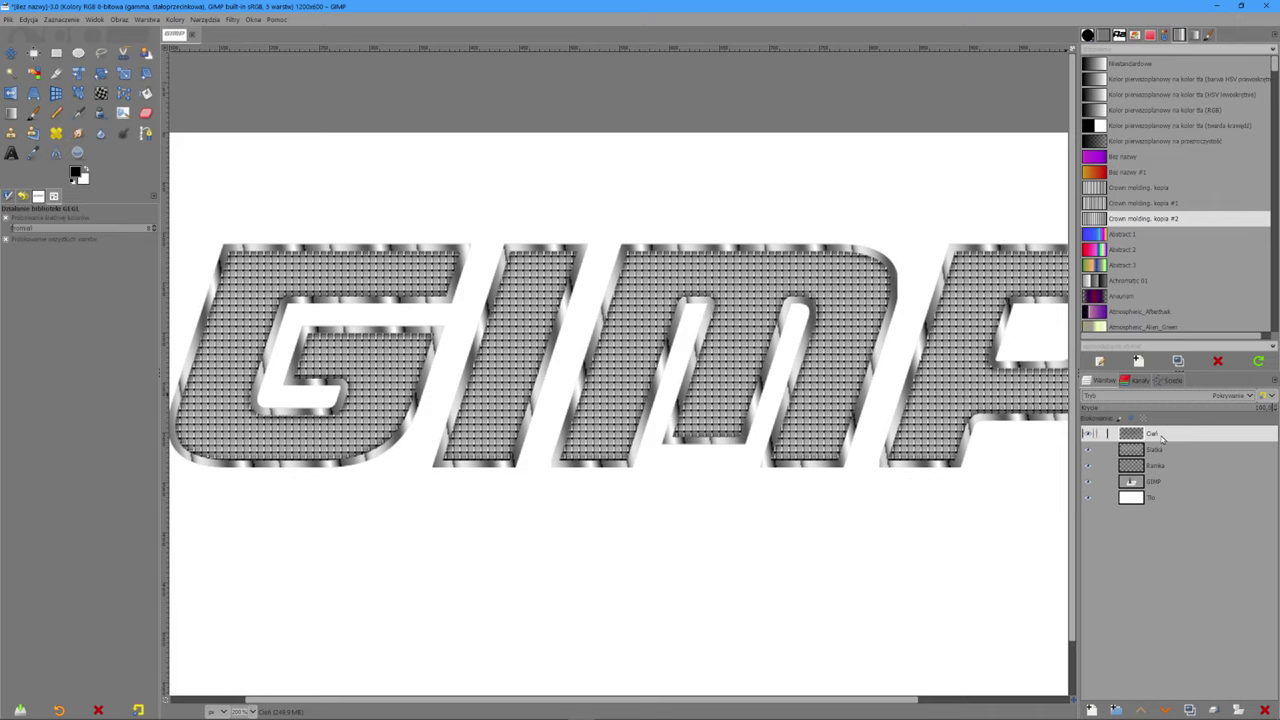
pyautogui.click(1173, 398)
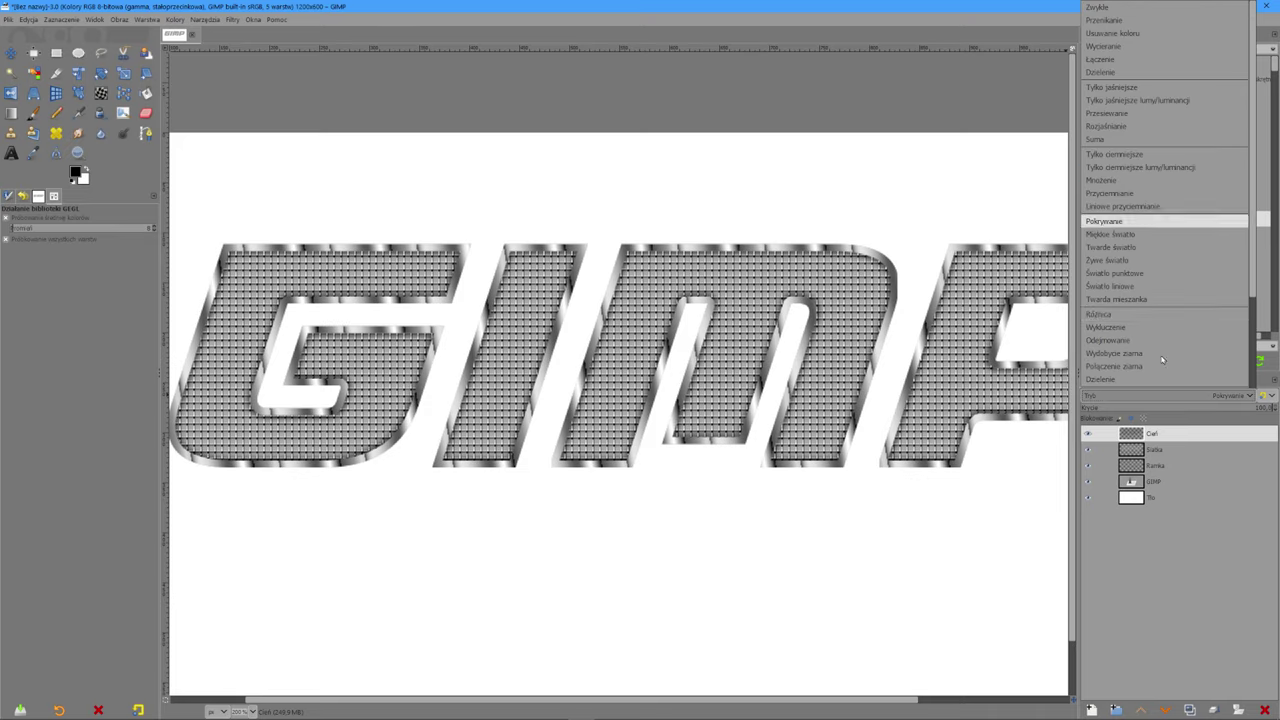
pyautogui.click(1120, 238)
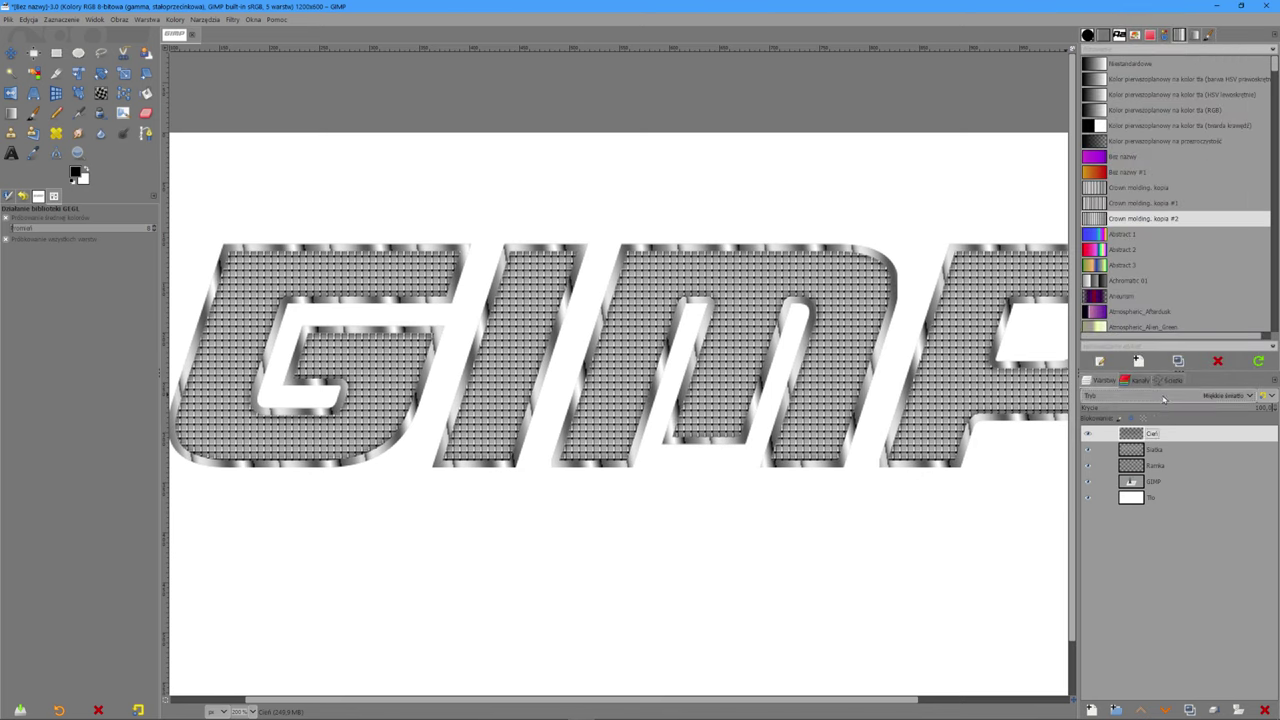
pyautogui.click(1163, 397)
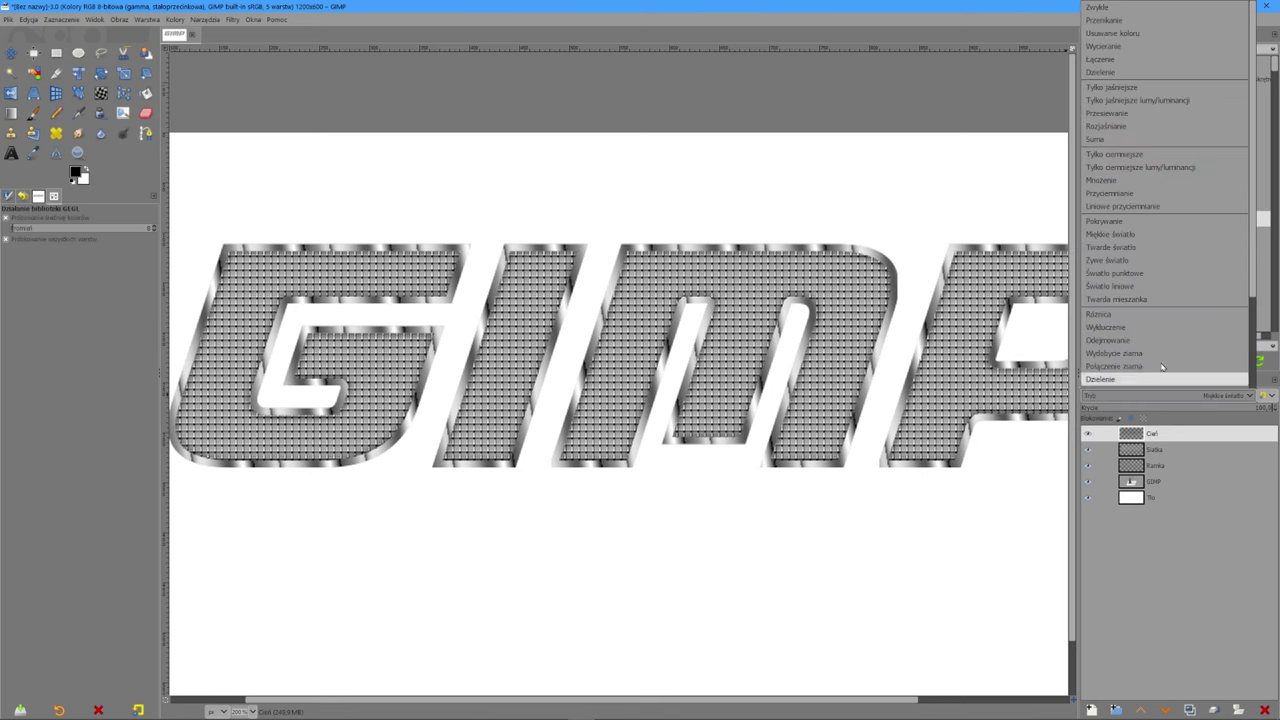
pyautogui.click(1129, 248)
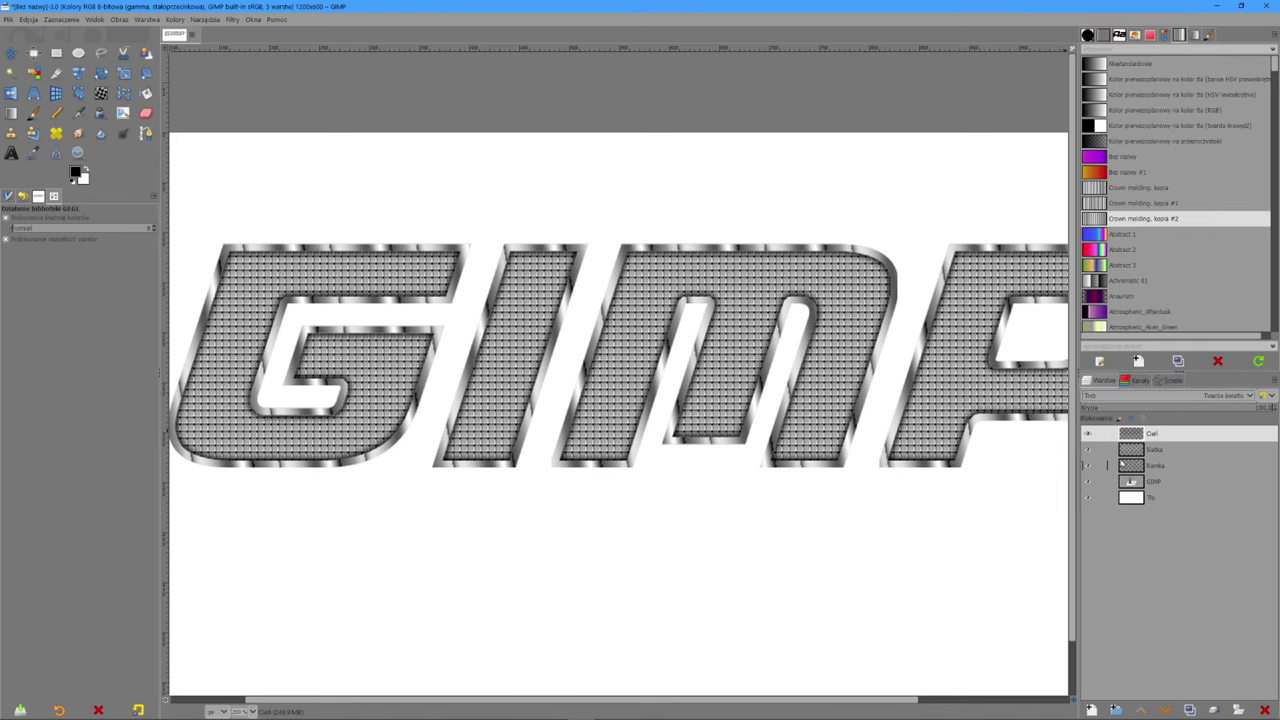
pyautogui.click(1234, 409)
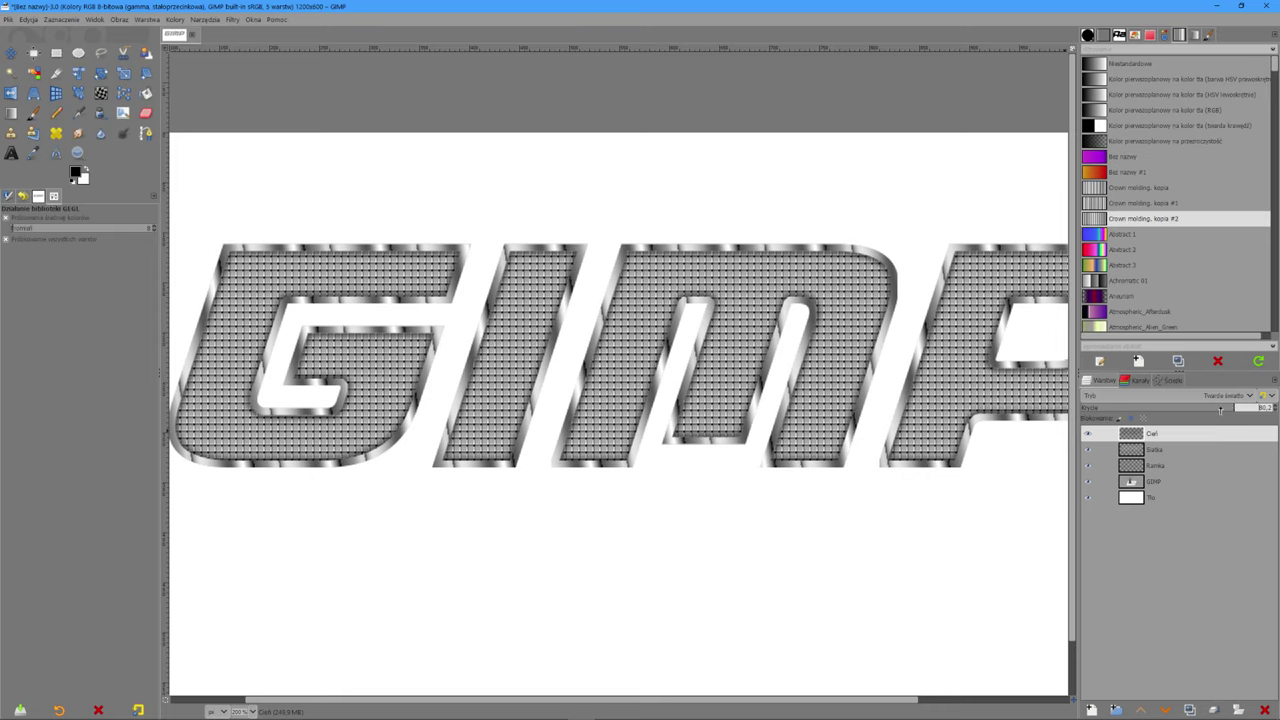
pyautogui.click(1220, 409)
pyautogui.scroll(-1, 697, 509)
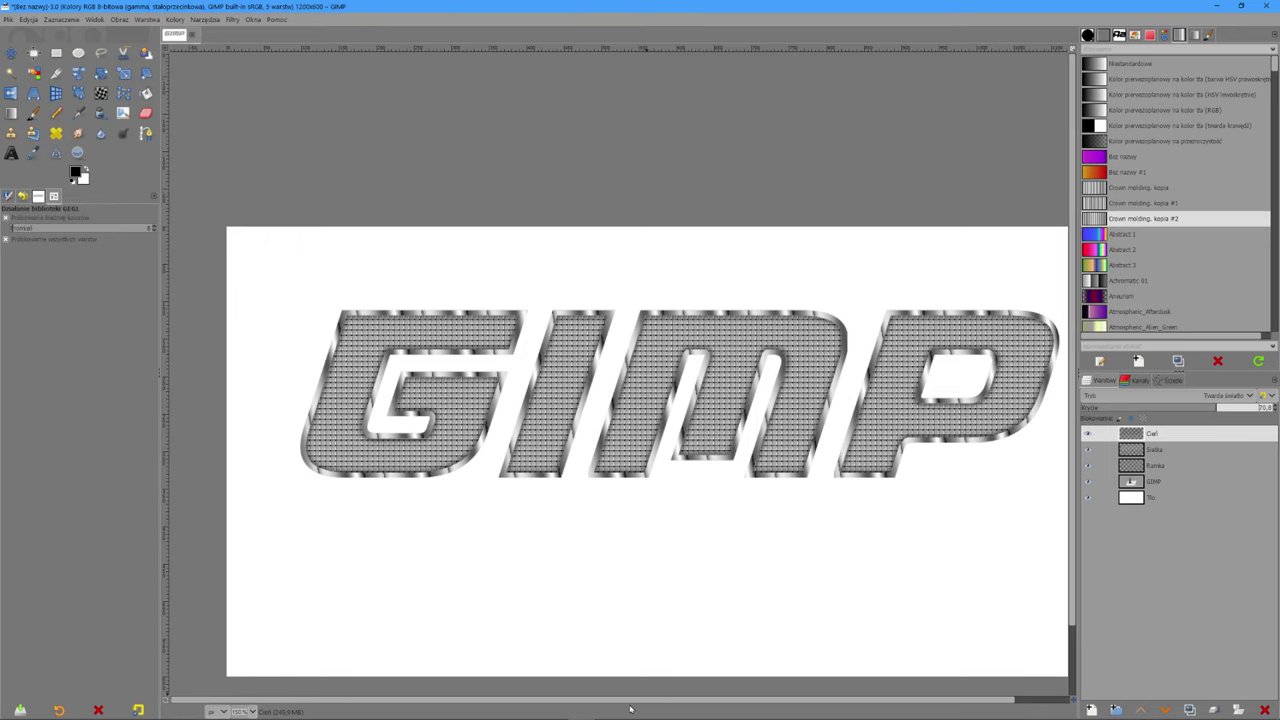
# Step: Open the Filters (Filtry) menu to reach the Distort (Zniekształcenia) filters for the frame layer
pyautogui.scroll(-2, 657, 531)
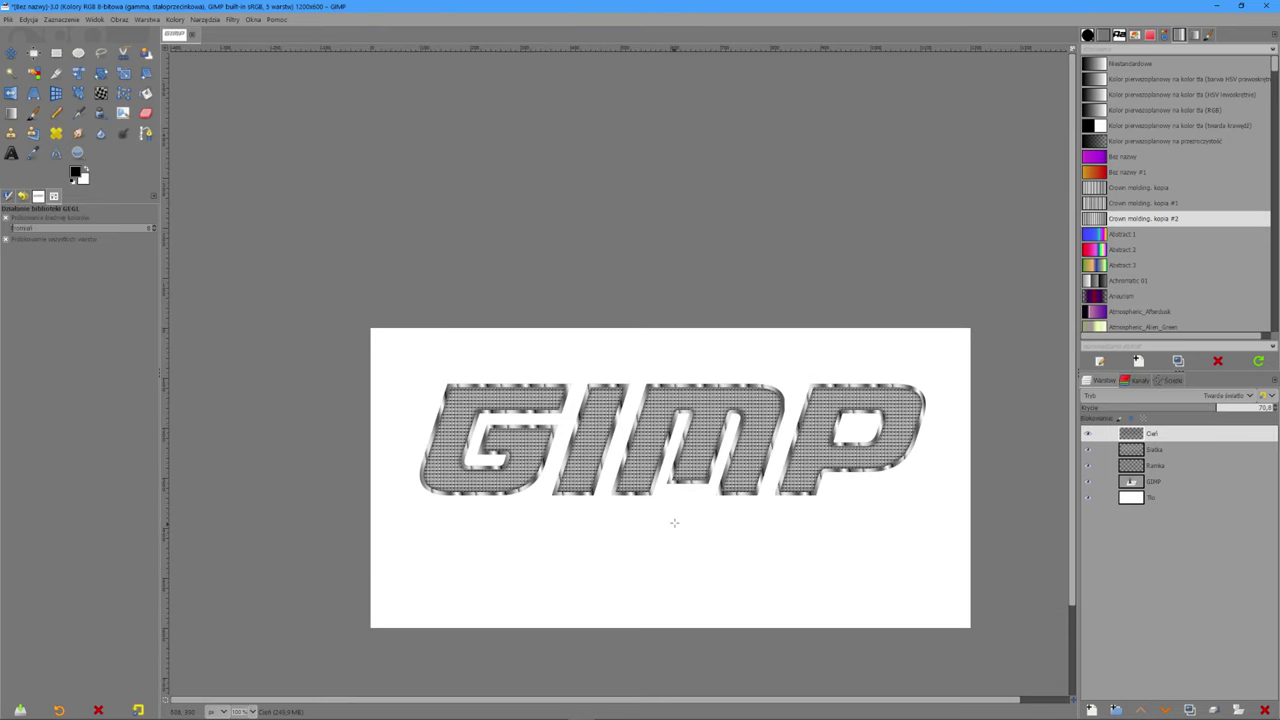
pyautogui.scroll(2, 674, 523)
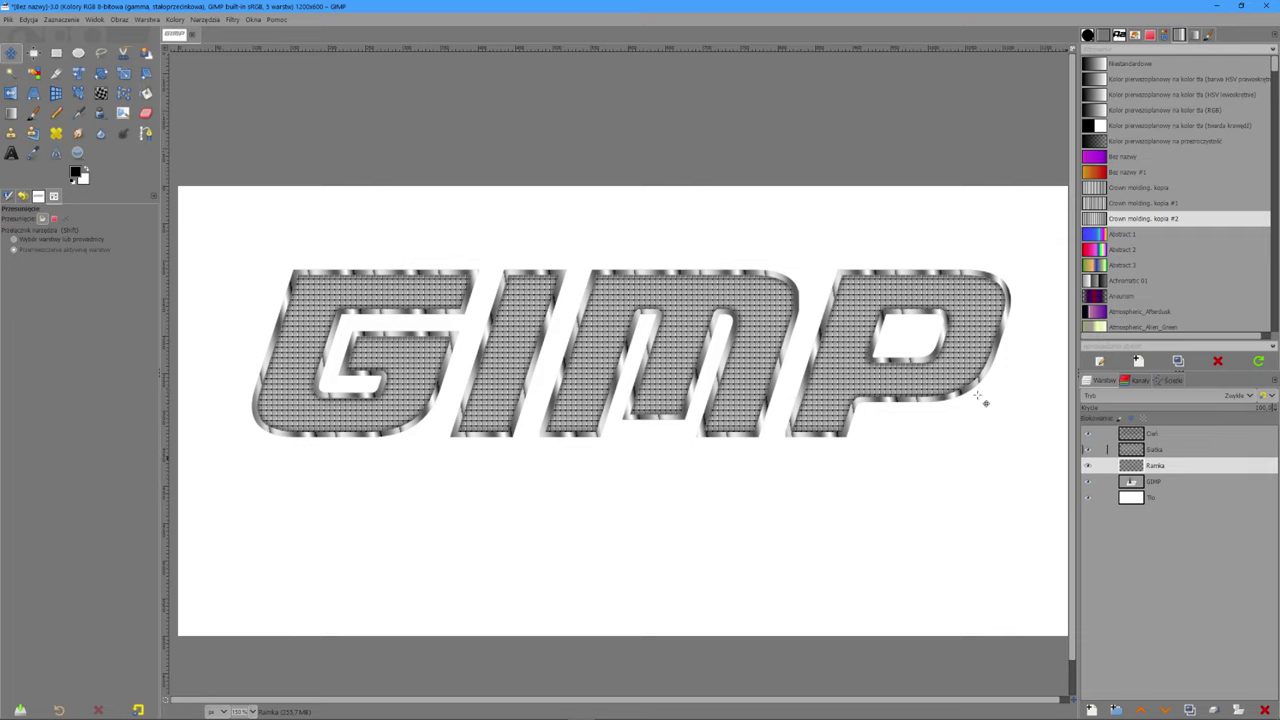
pyautogui.click(232, 19)
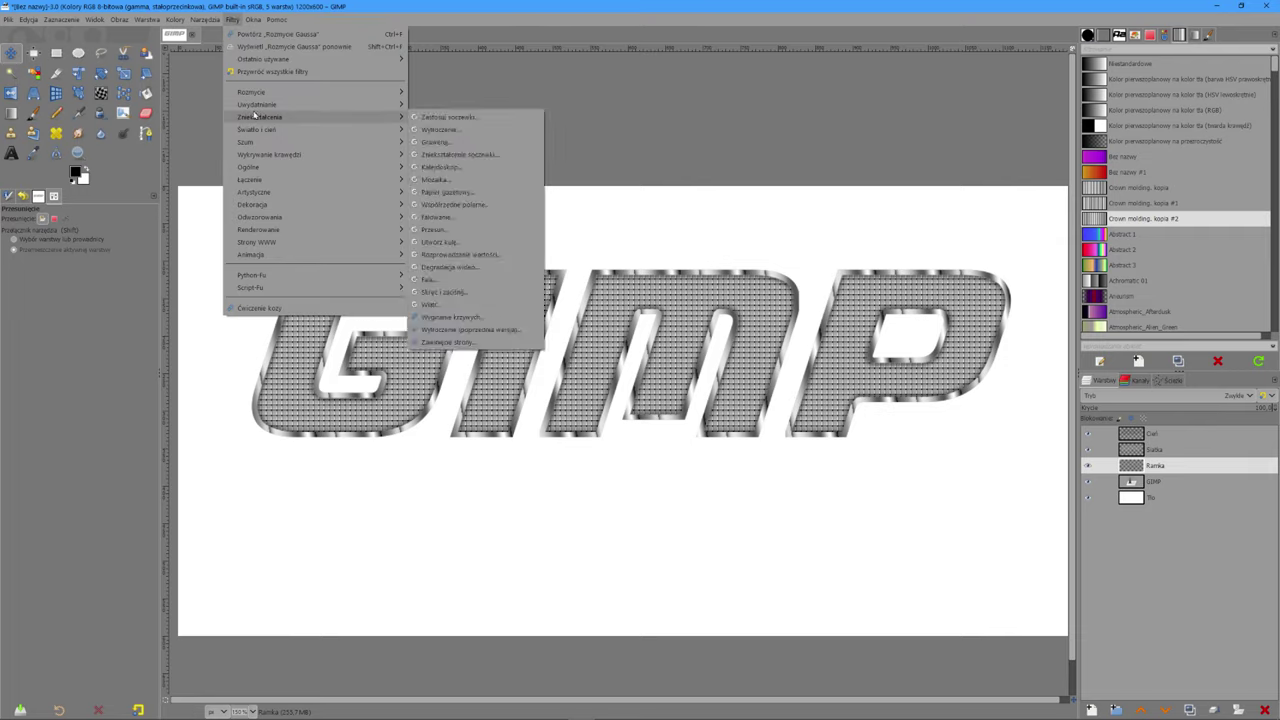
pyautogui.moveTo(259, 117)
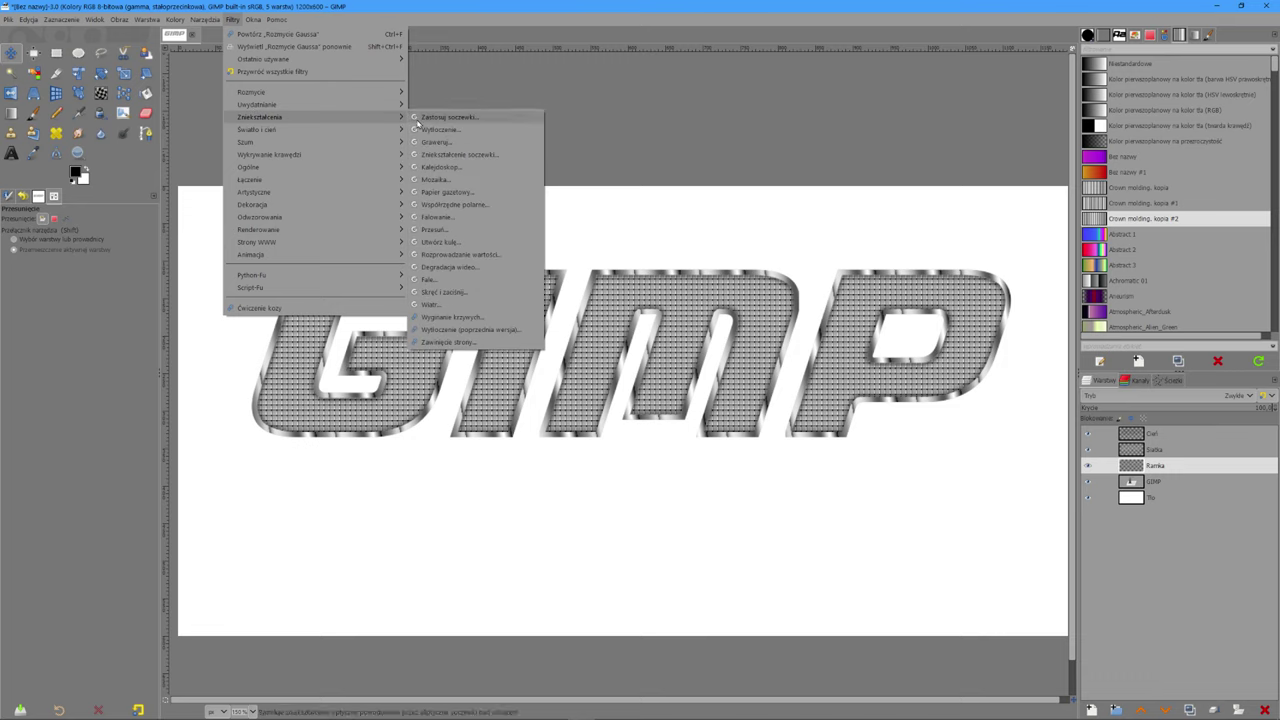
# Step: Start Emboss (Wytłaczanie) on the frame layer and set the light azimuth to 188,26
pyautogui.click(434, 131)
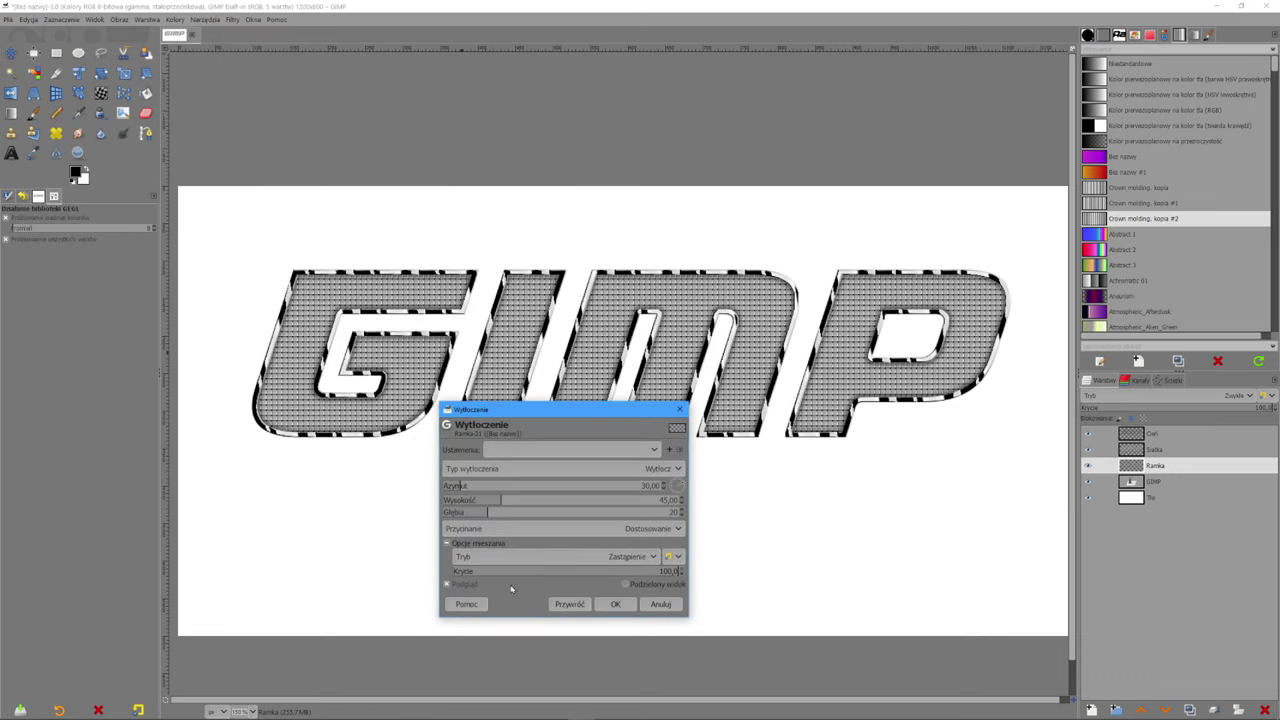
pyautogui.moveTo(486, 512)
pyautogui.mouseDown()
pyautogui.moveTo(453, 512)
pyautogui.moveTo(513, 487)
pyautogui.mouseUp()
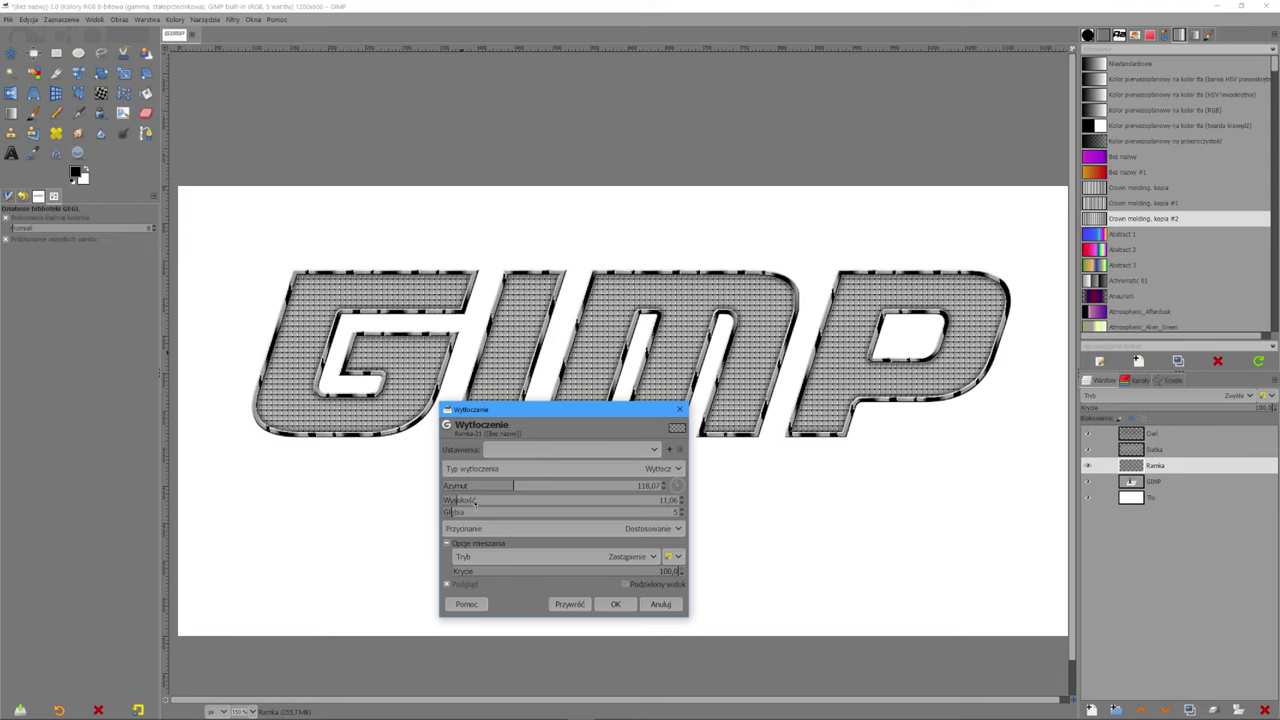
pyautogui.click(525, 487)
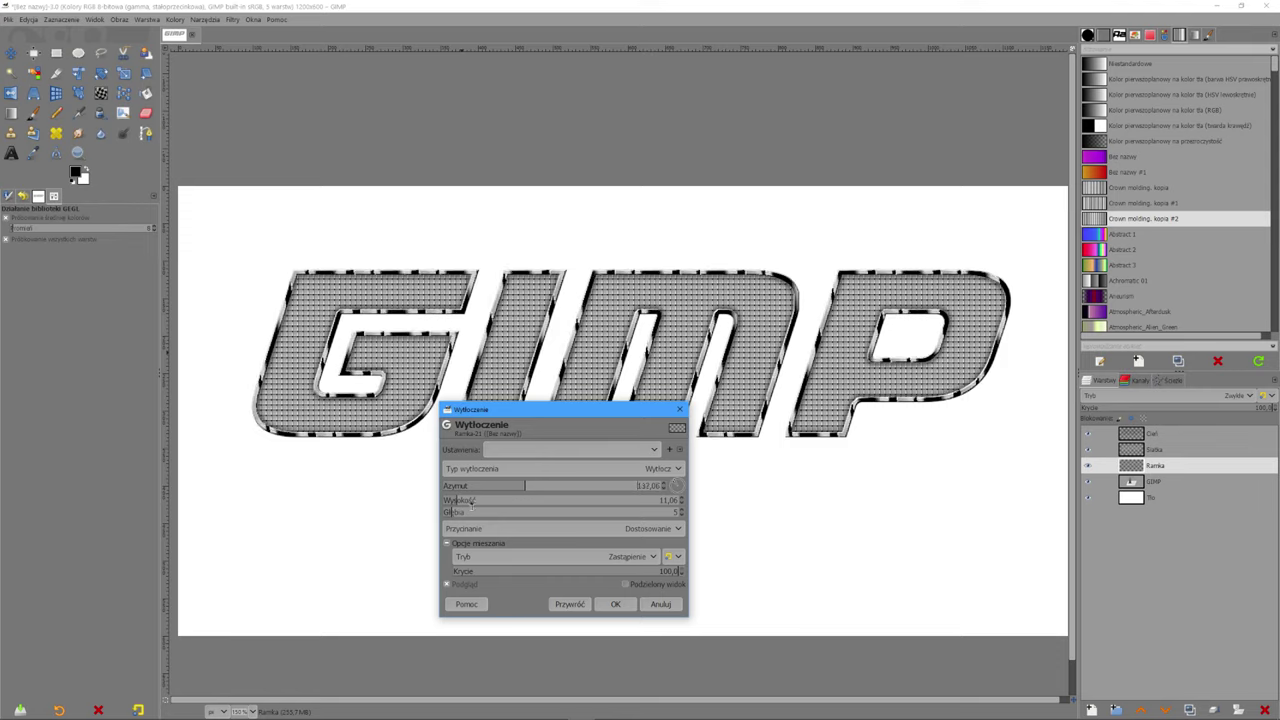
pyautogui.moveTo(455, 511); pyautogui.dragTo(415, 520)
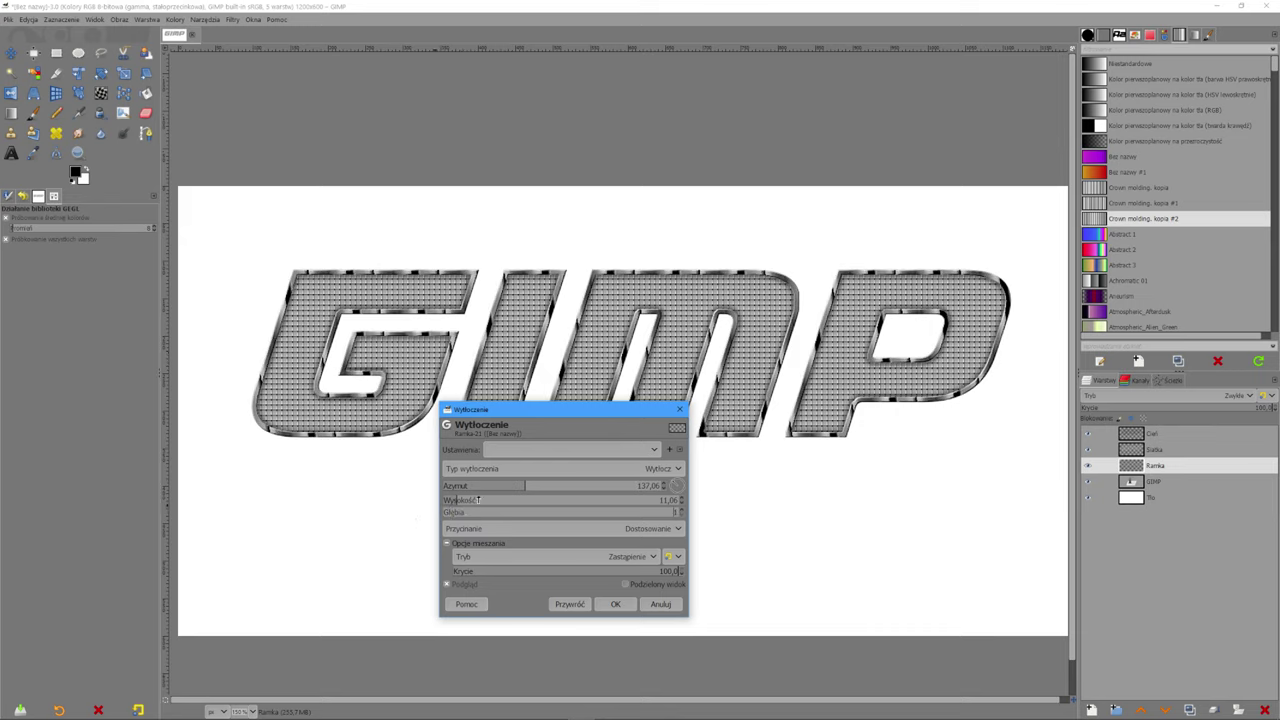
pyautogui.moveTo(505, 487)
pyautogui.mouseDown()
pyautogui.moveTo(547, 487)
pyautogui.moveTo(493, 504)
pyautogui.mouseUp()
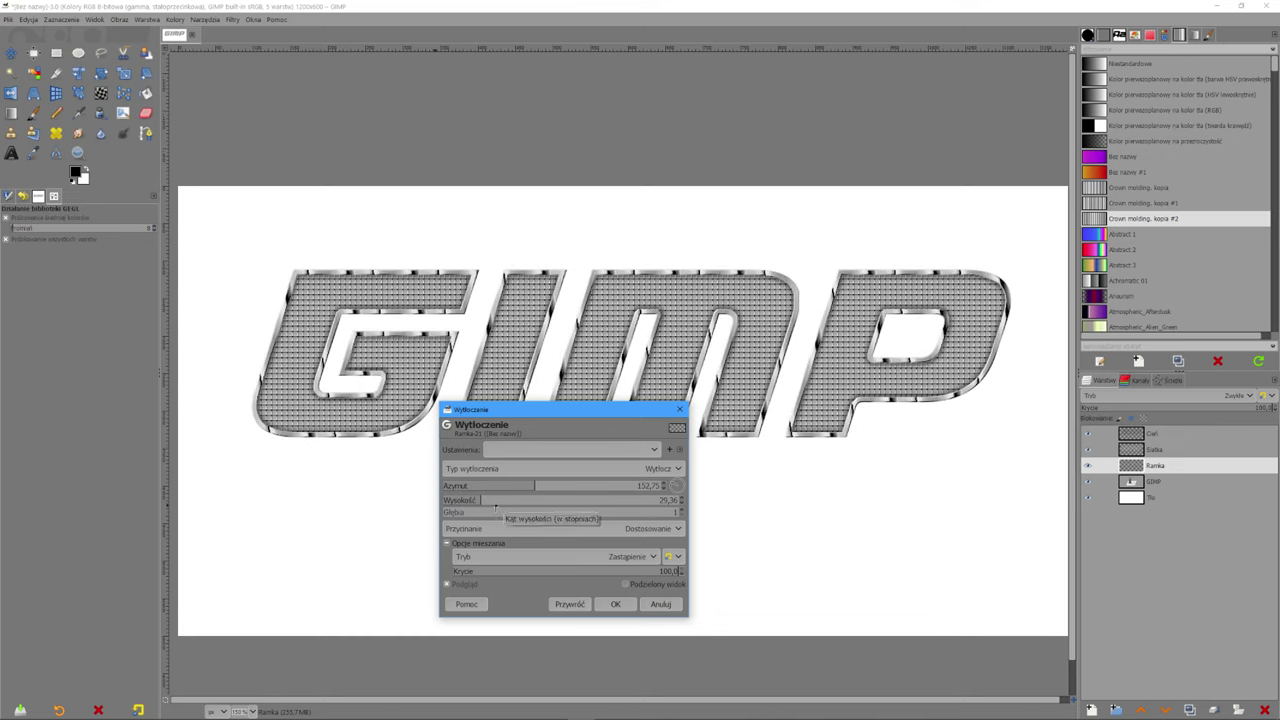
pyautogui.moveTo(494, 508)
pyautogui.mouseDown()
pyautogui.moveTo(508, 500)
pyautogui.moveTo(478, 501)
pyautogui.mouseUp()
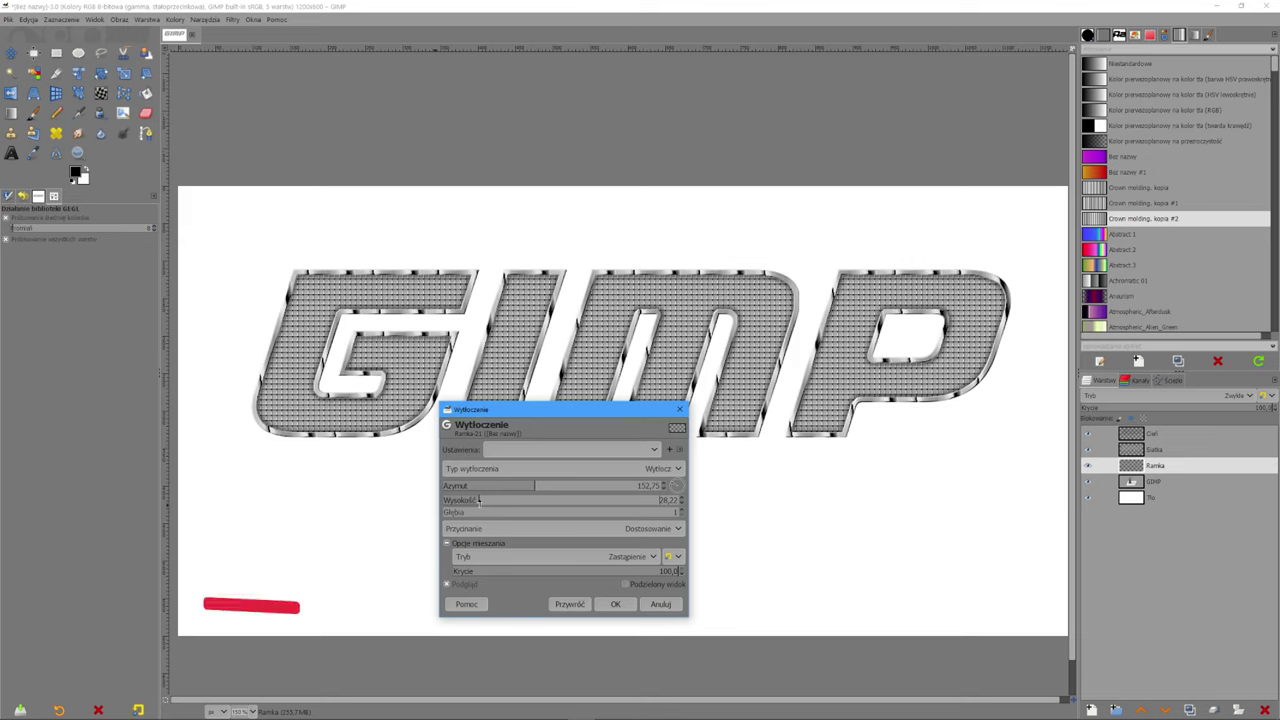
pyautogui.click(518, 487)
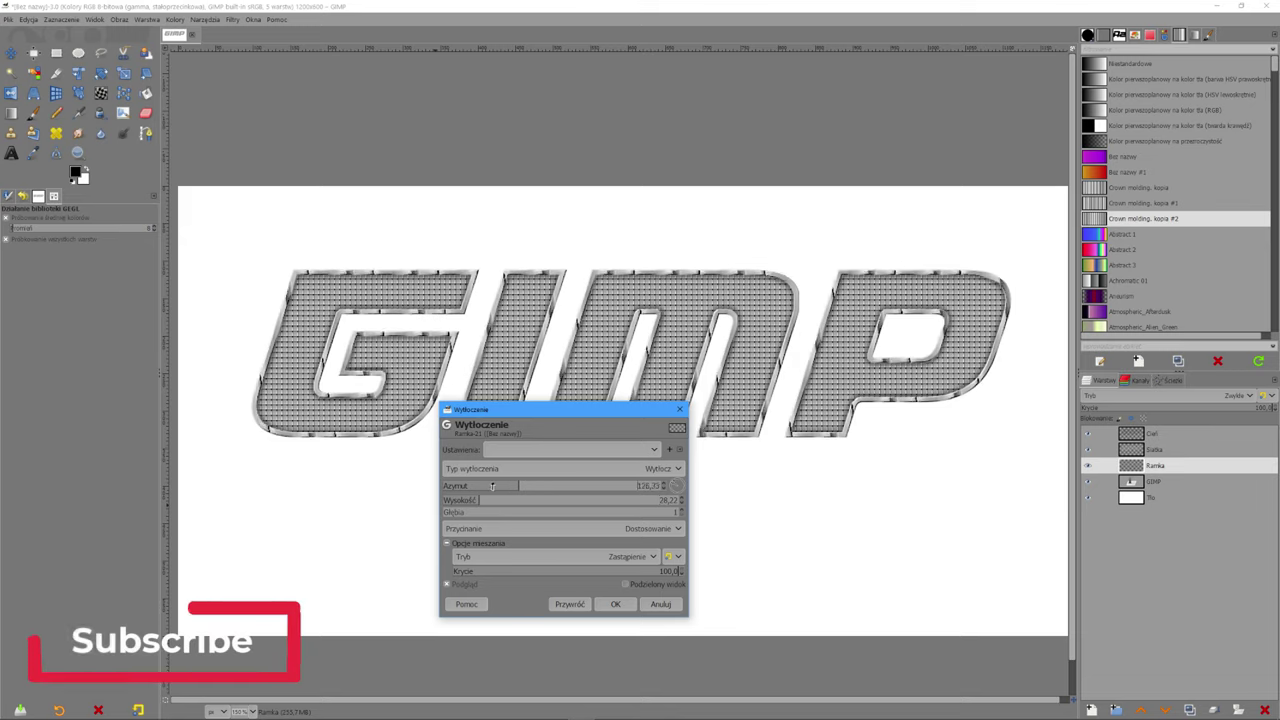
pyautogui.click(531, 486)
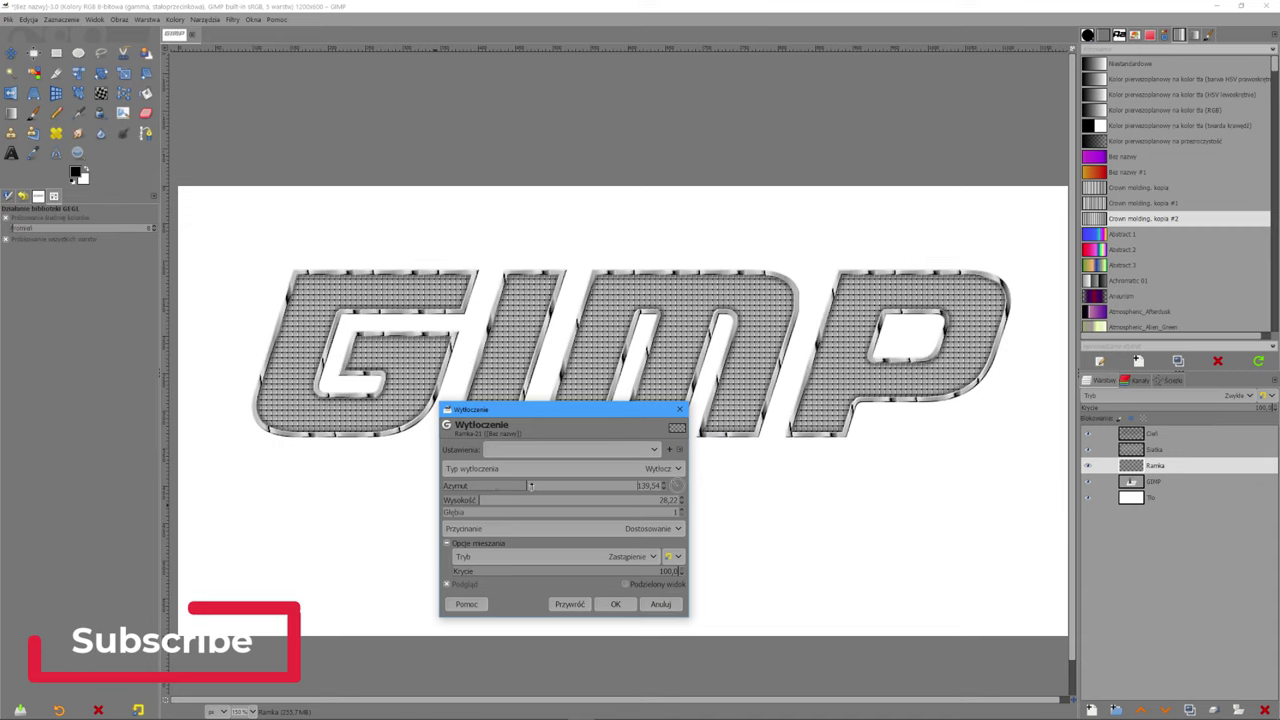
pyautogui.moveTo(531, 486); pyautogui.dragTo(540, 486)
pyautogui.click(556, 486)
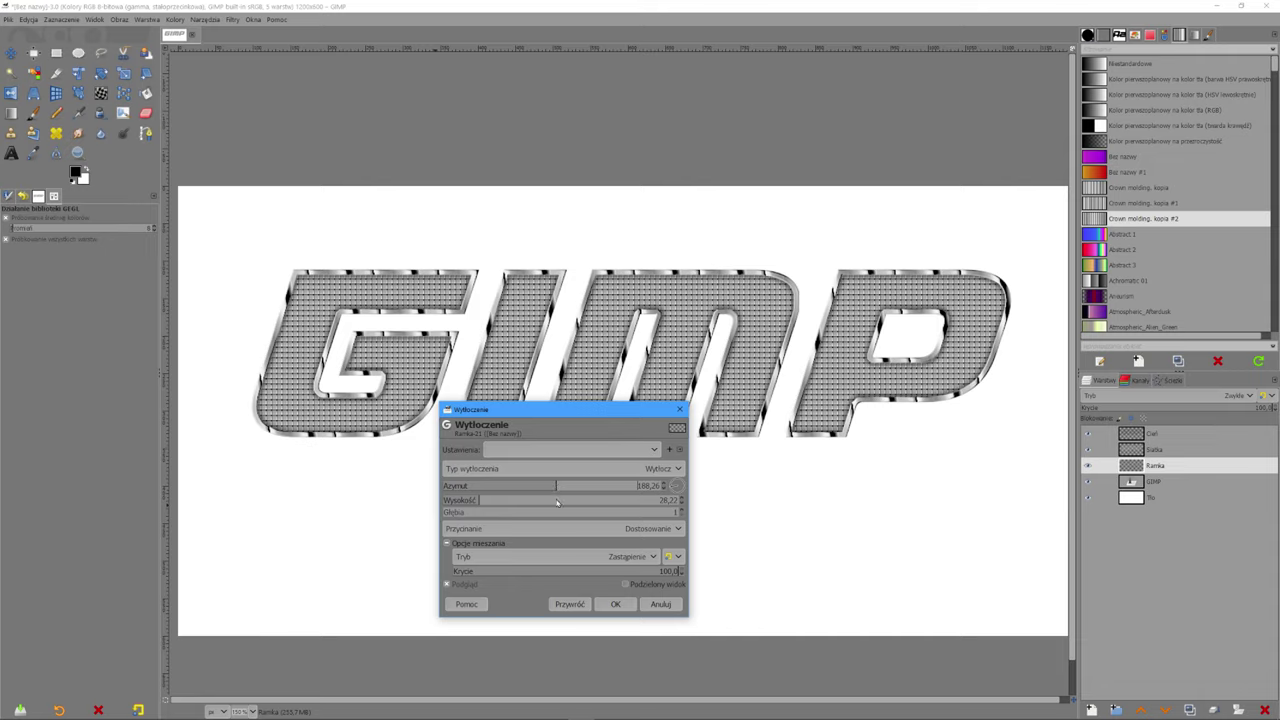
# Step: Set emboss elevation 50,72, depth 2, lower opacity slightly, and apply it
pyautogui.click(488, 500)
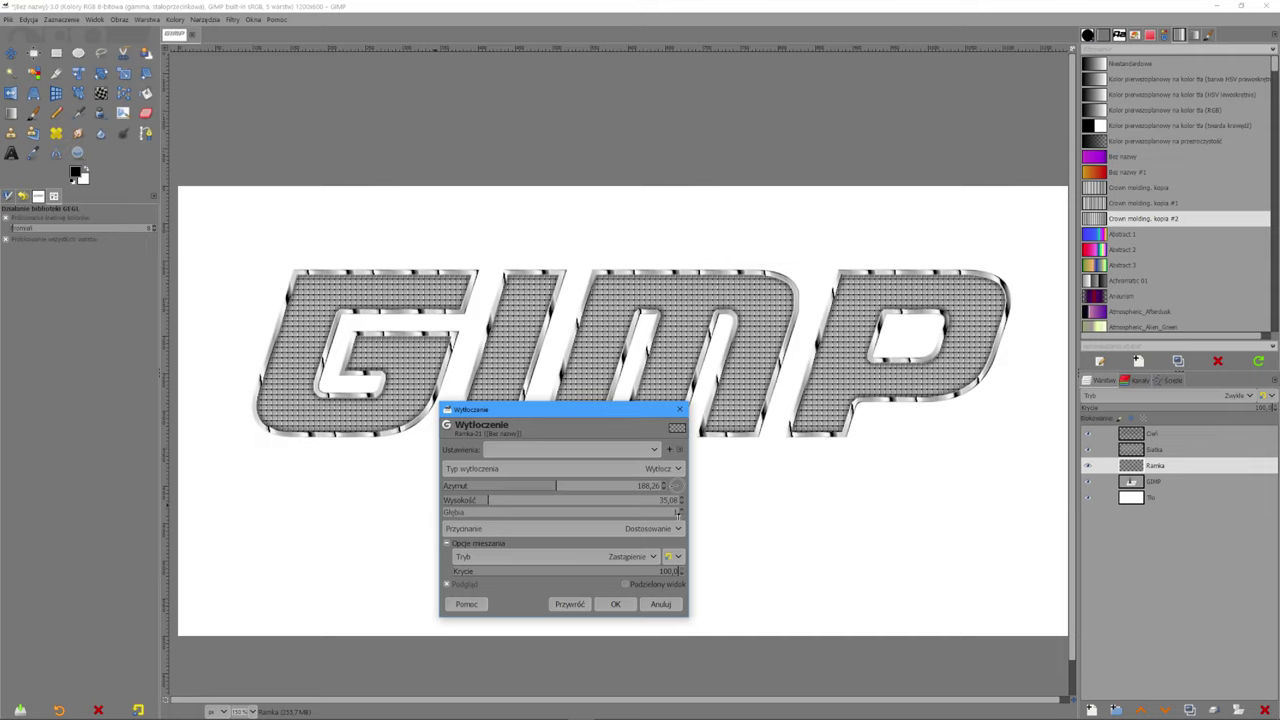
pyautogui.click(681, 509)
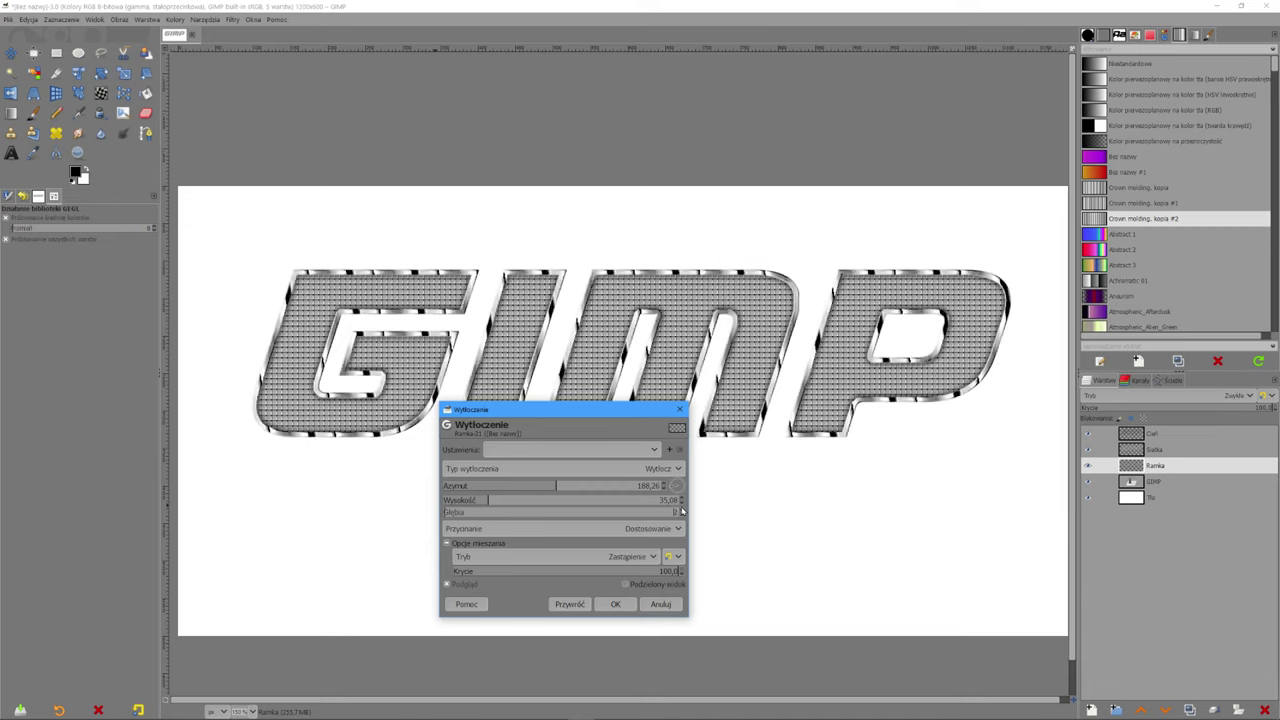
pyautogui.click(508, 501)
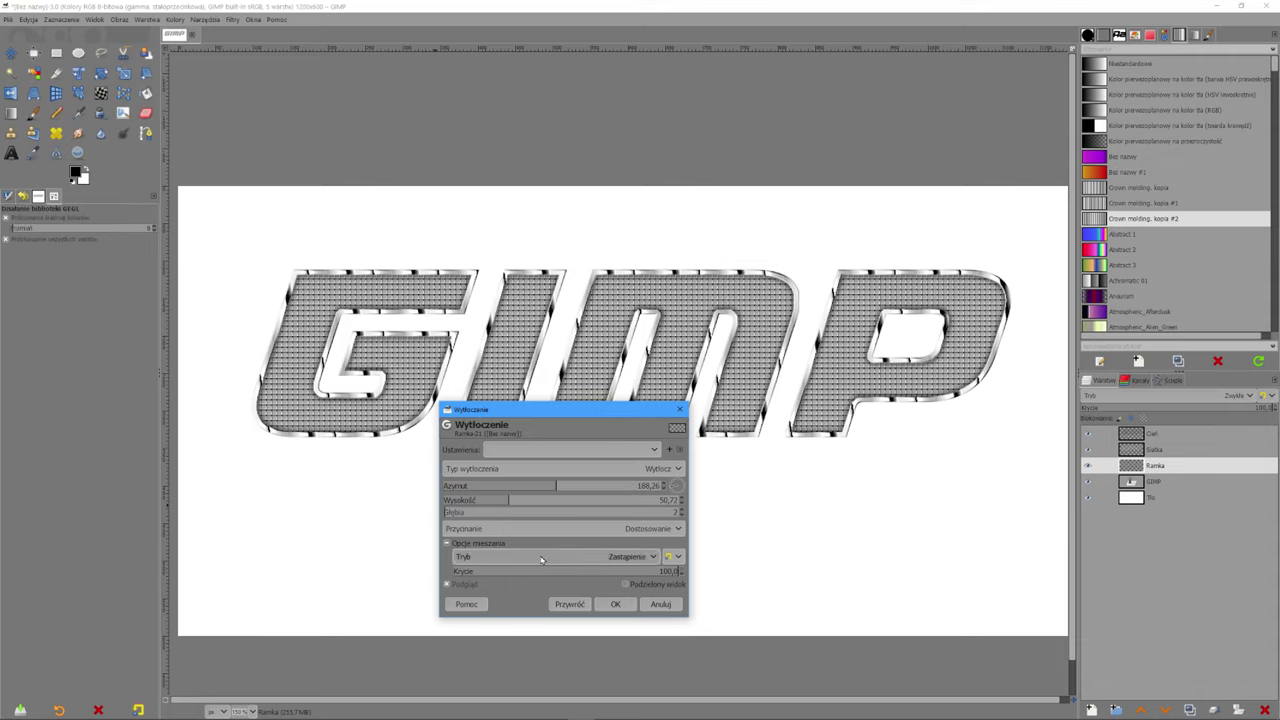
pyautogui.moveTo(656, 571); pyautogui.dragTo(642, 571)
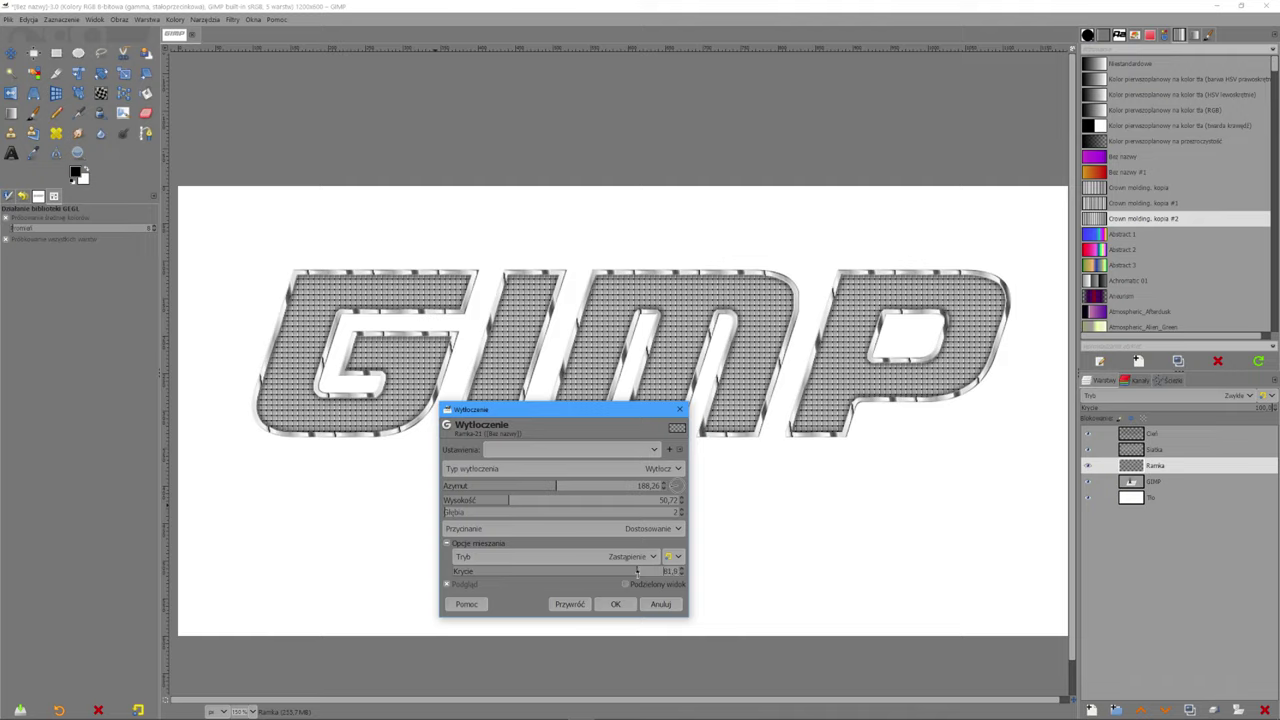
pyautogui.click(615, 604)
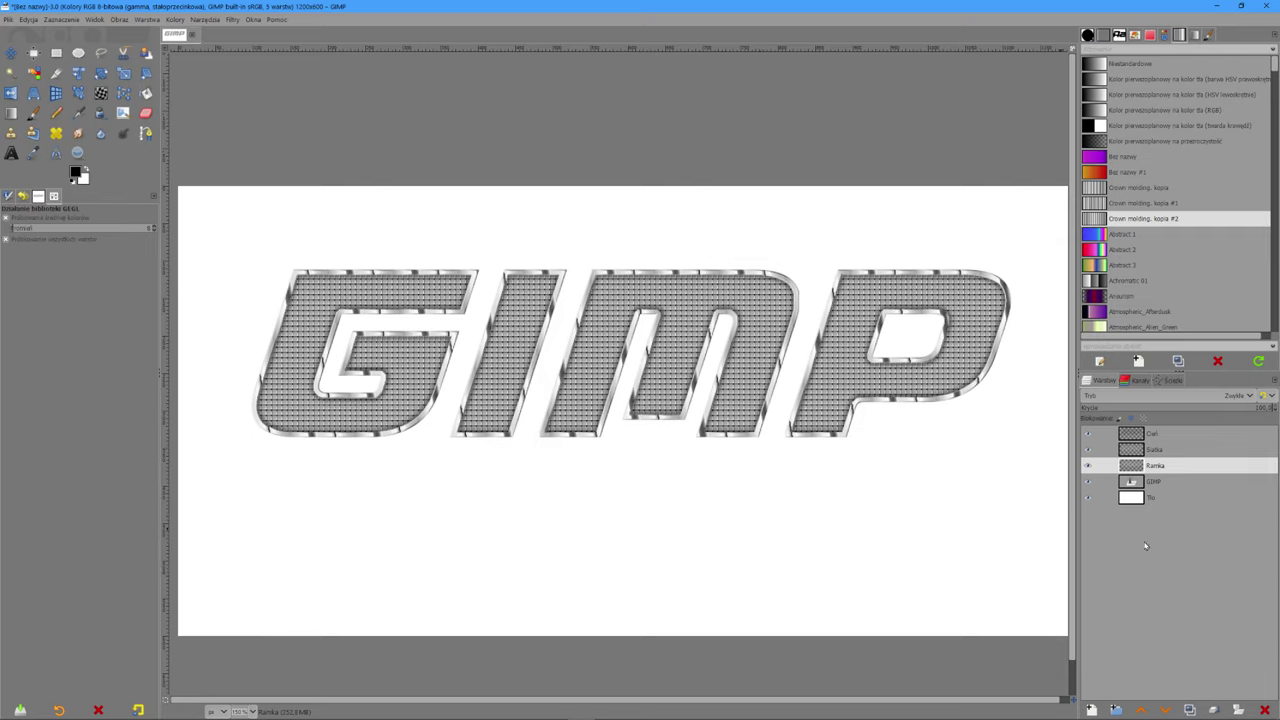
# Step: Duplicate the embossed frame layer and nudge the copy slightly down and right
pyautogui.click(1189, 709)
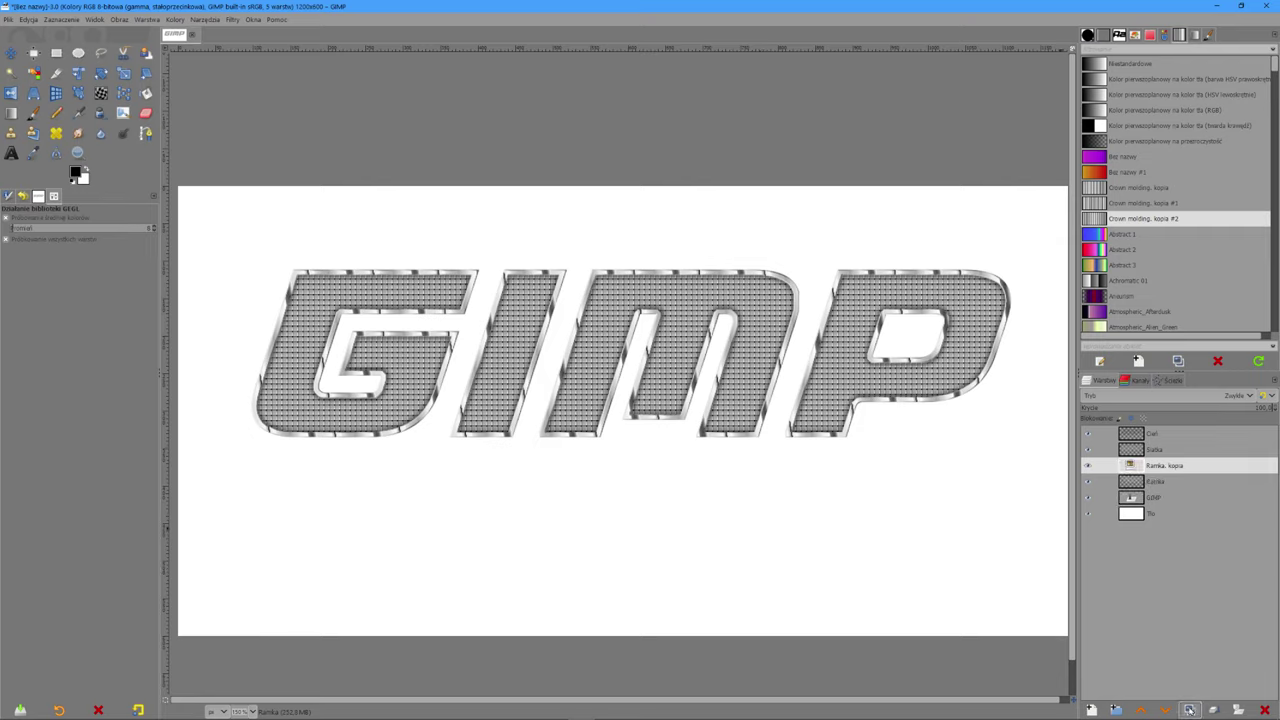
pyautogui.click(11, 52)
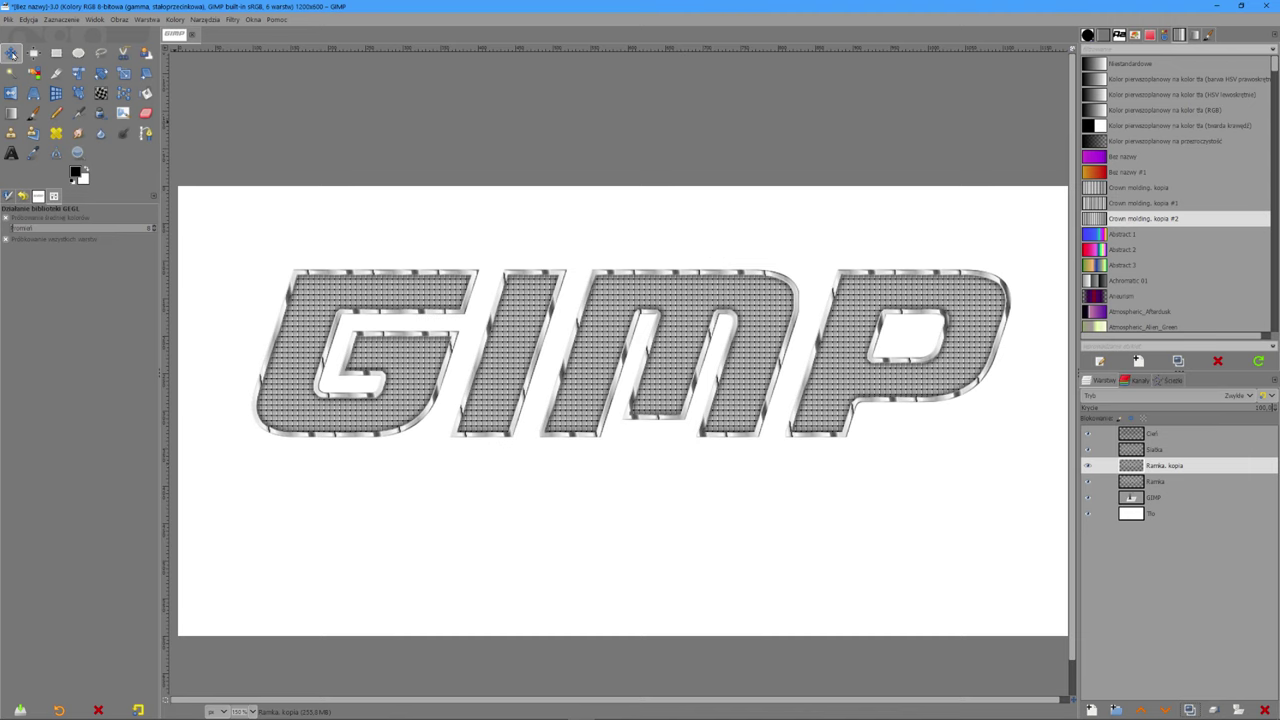
pyautogui.scroll(1, 858, 411)
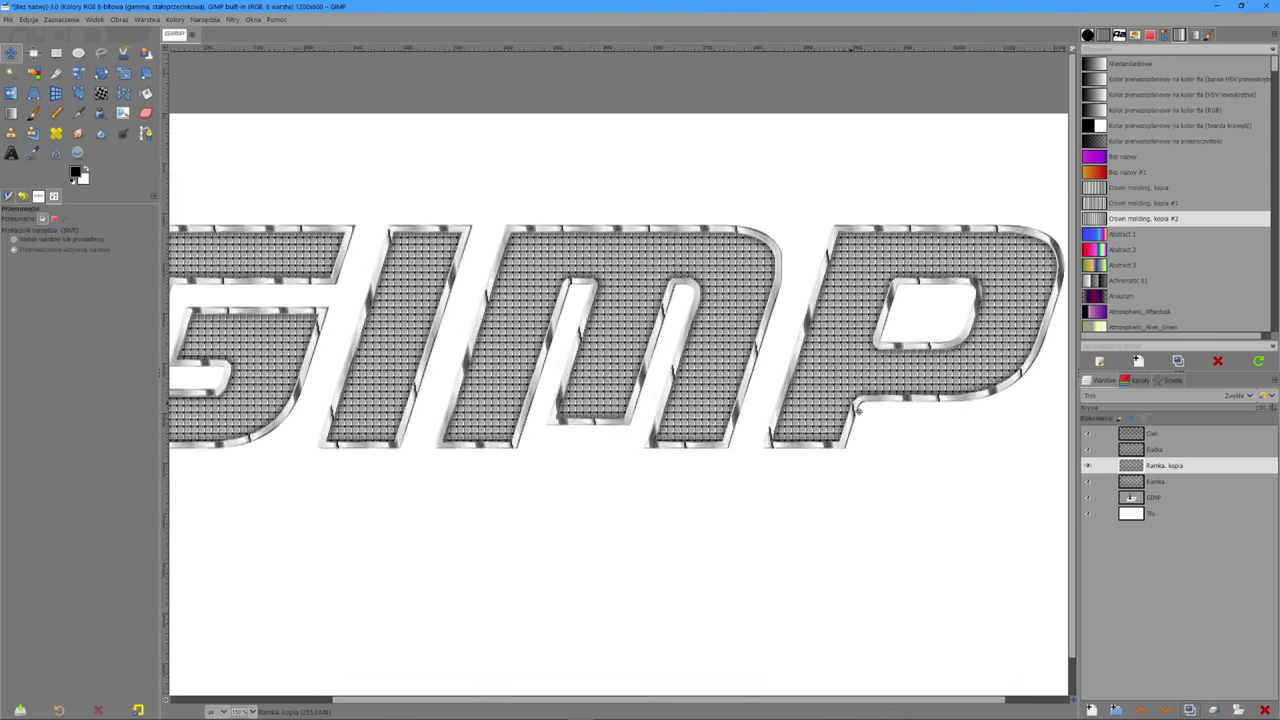
pyautogui.scroll(1, 858, 411)
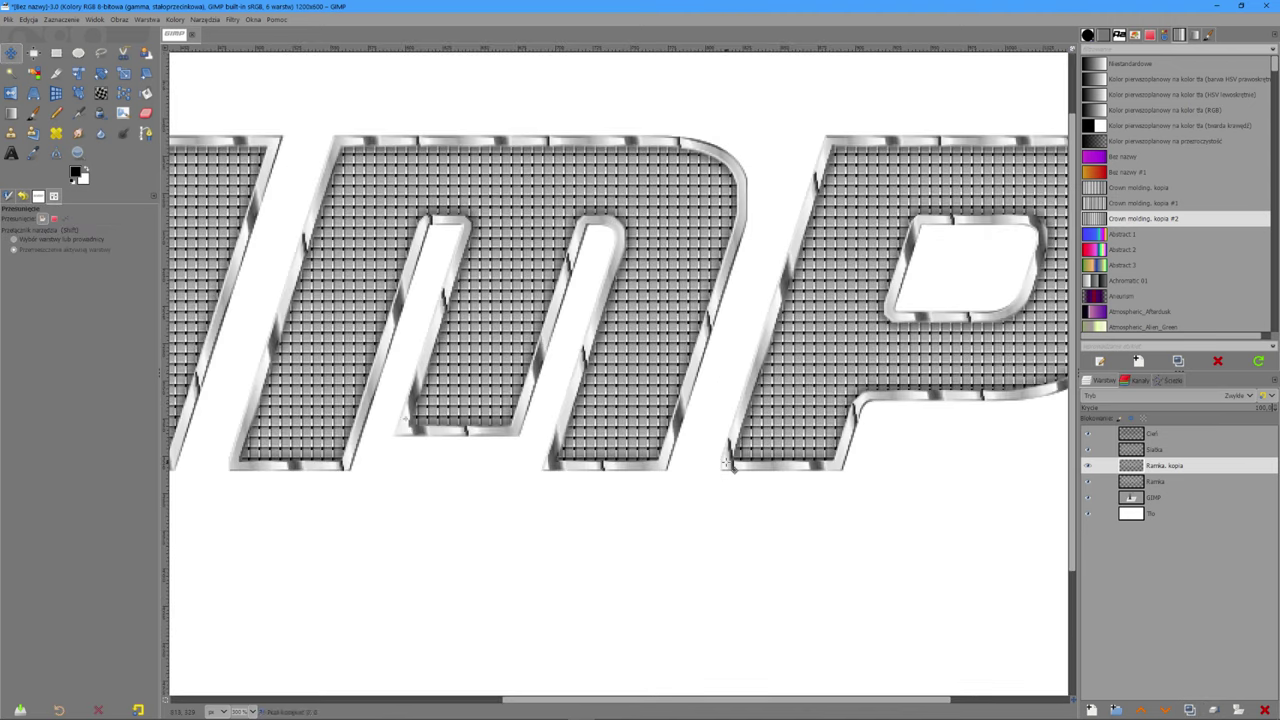
pyautogui.press('Down')
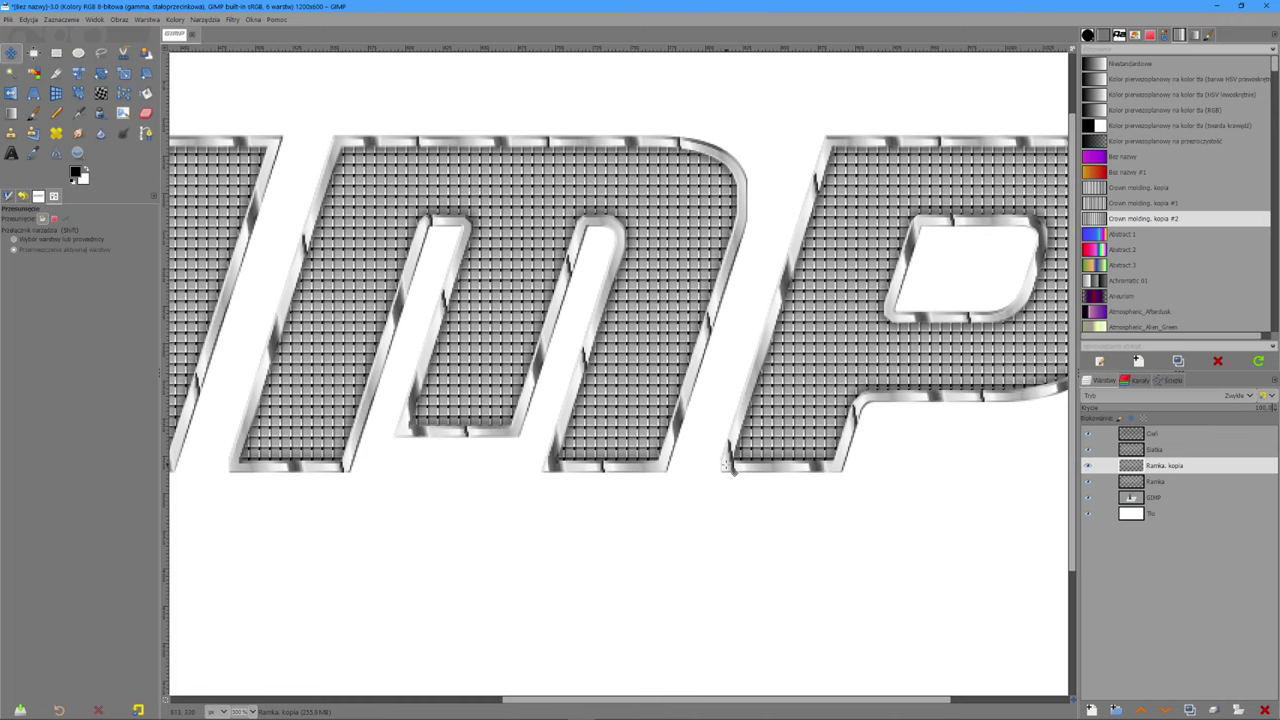
pyautogui.press('Right')
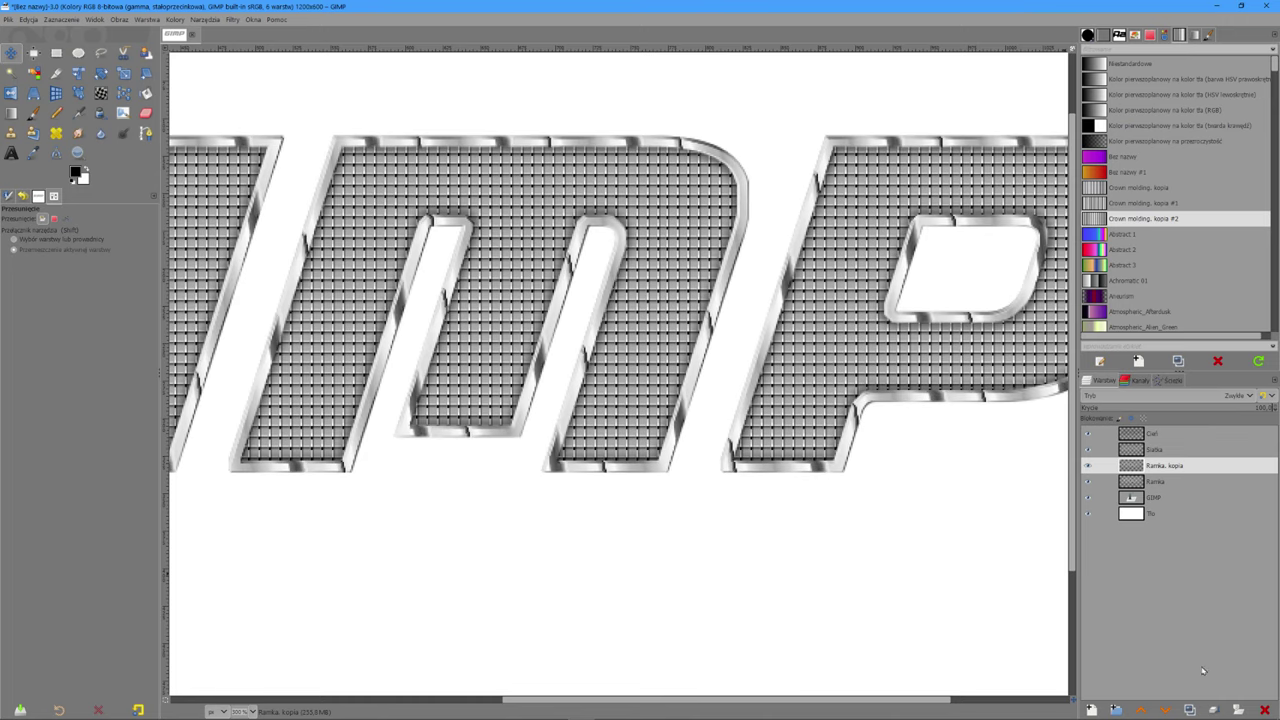
# Step: Make further offset frame copies, each shifted slightly down-right, up to 'Ramka, kopia #3'
pyautogui.click(1191, 710)
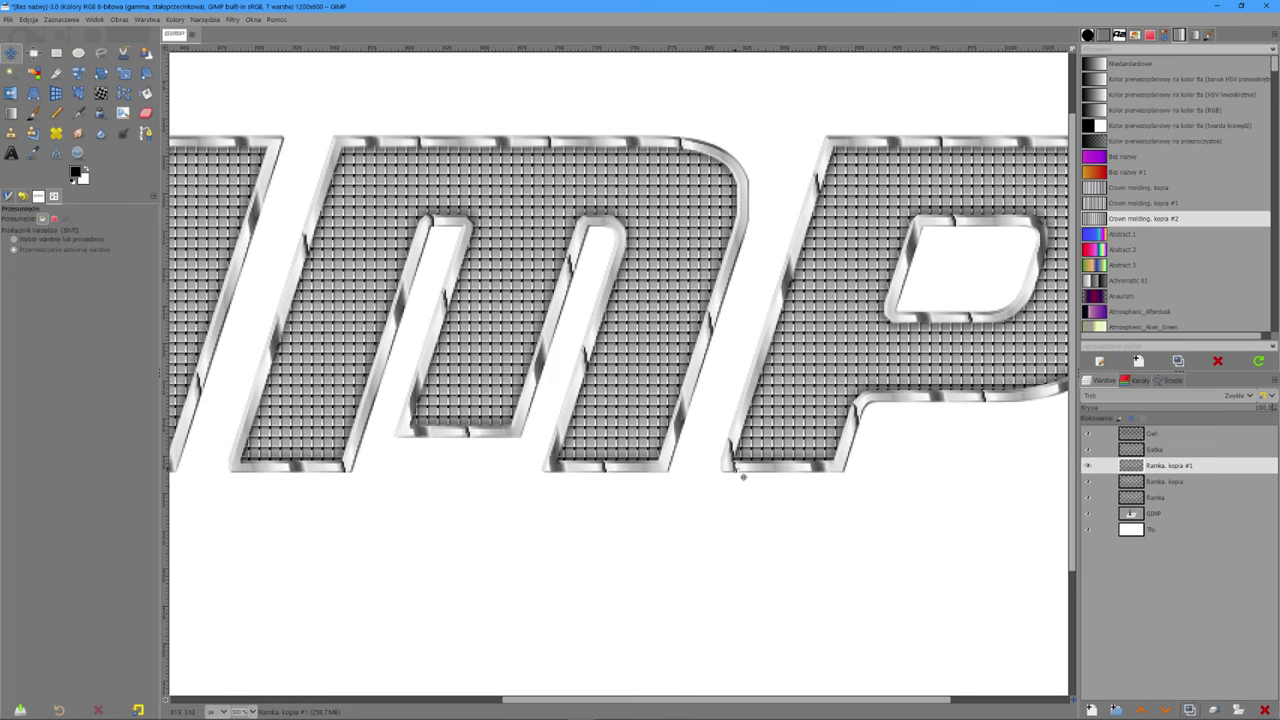
pyautogui.press('Right')
pyautogui.press('Down')
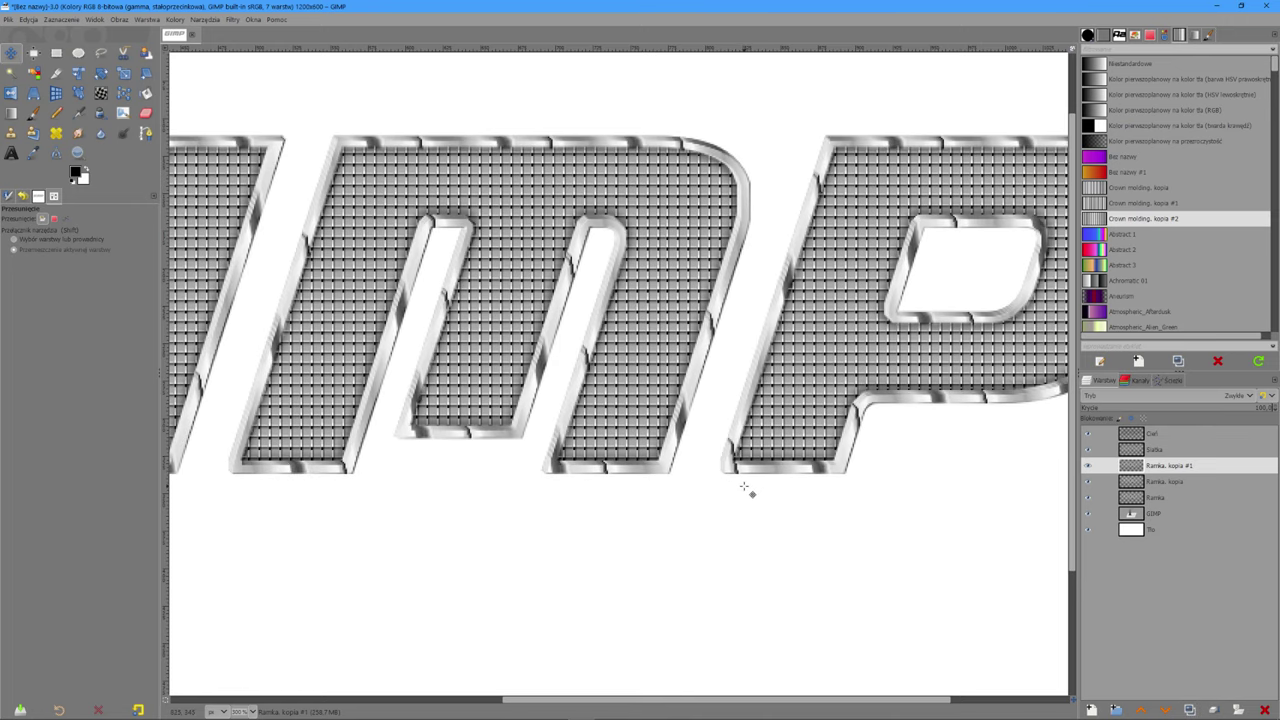
pyautogui.click(1189, 709)
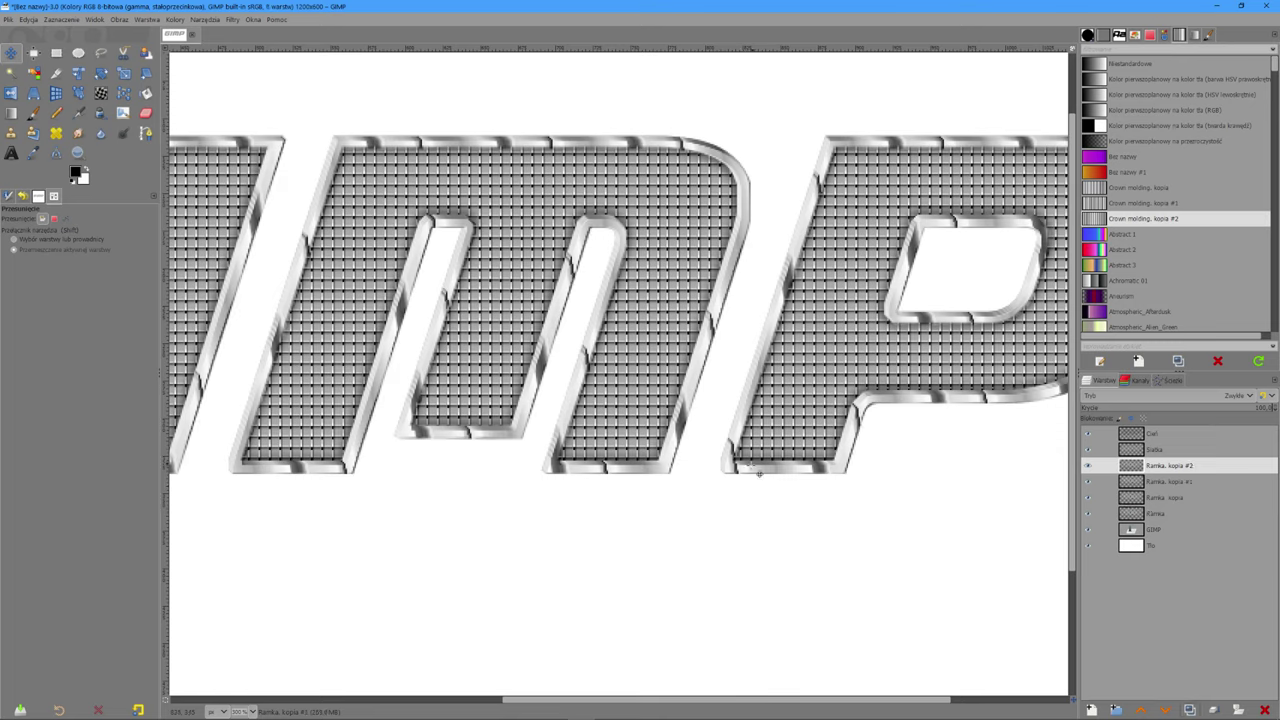
pyautogui.moveTo(753, 476); pyautogui.dragTo(760, 497)
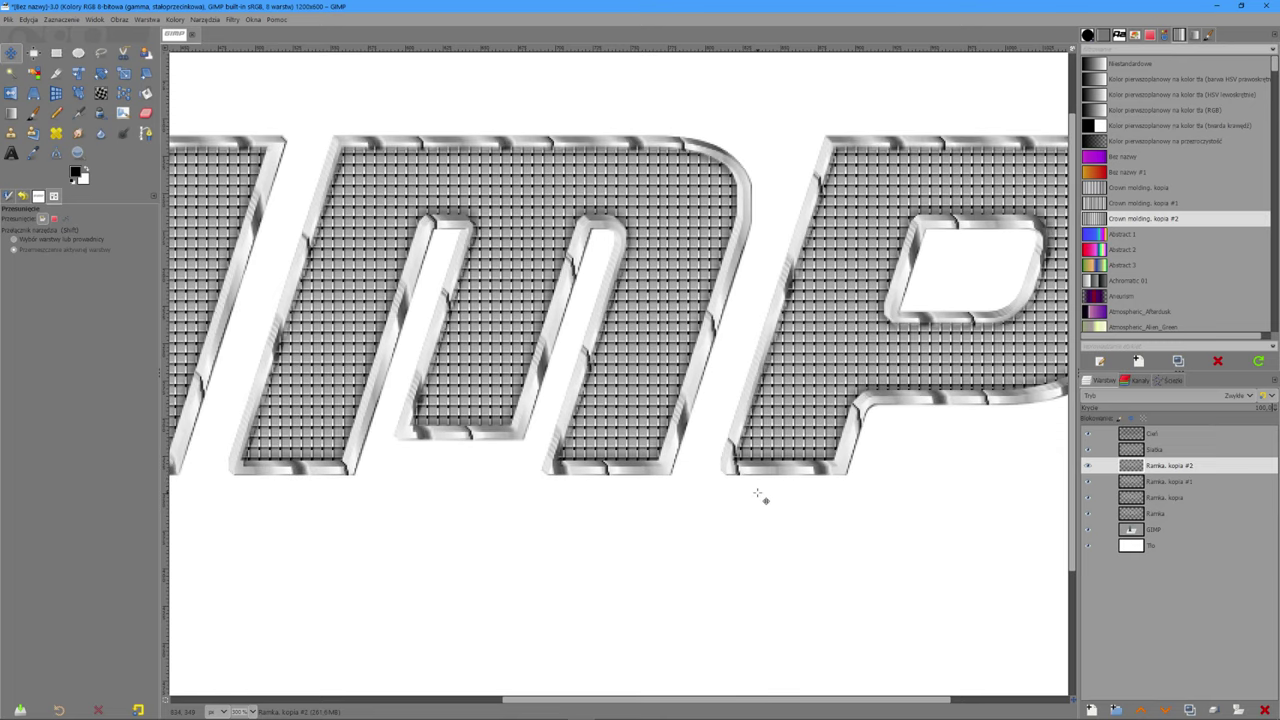
pyautogui.keyDown('ctrl'); pyautogui.scroll(-1, 553, 403); pyautogui.keyUp('ctrl')
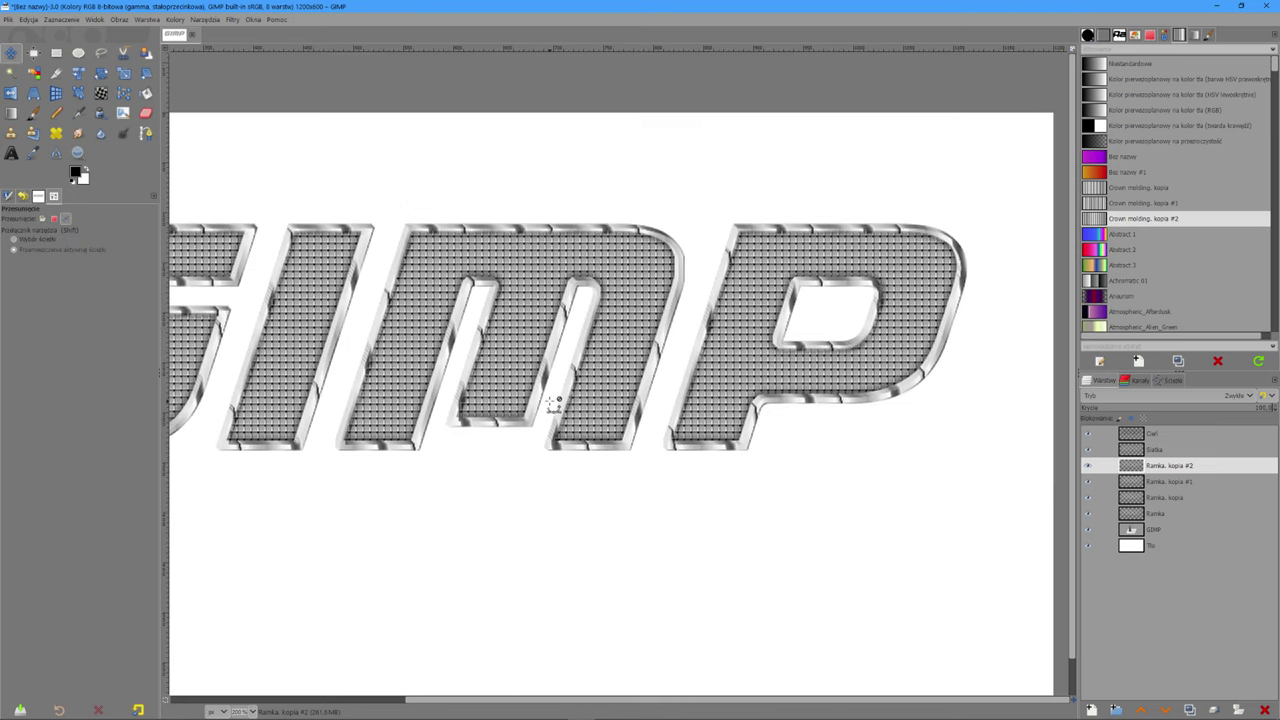
pyautogui.keyDown('ctrl'); pyautogui.scroll(-1, 553, 403); pyautogui.keyUp('ctrl')
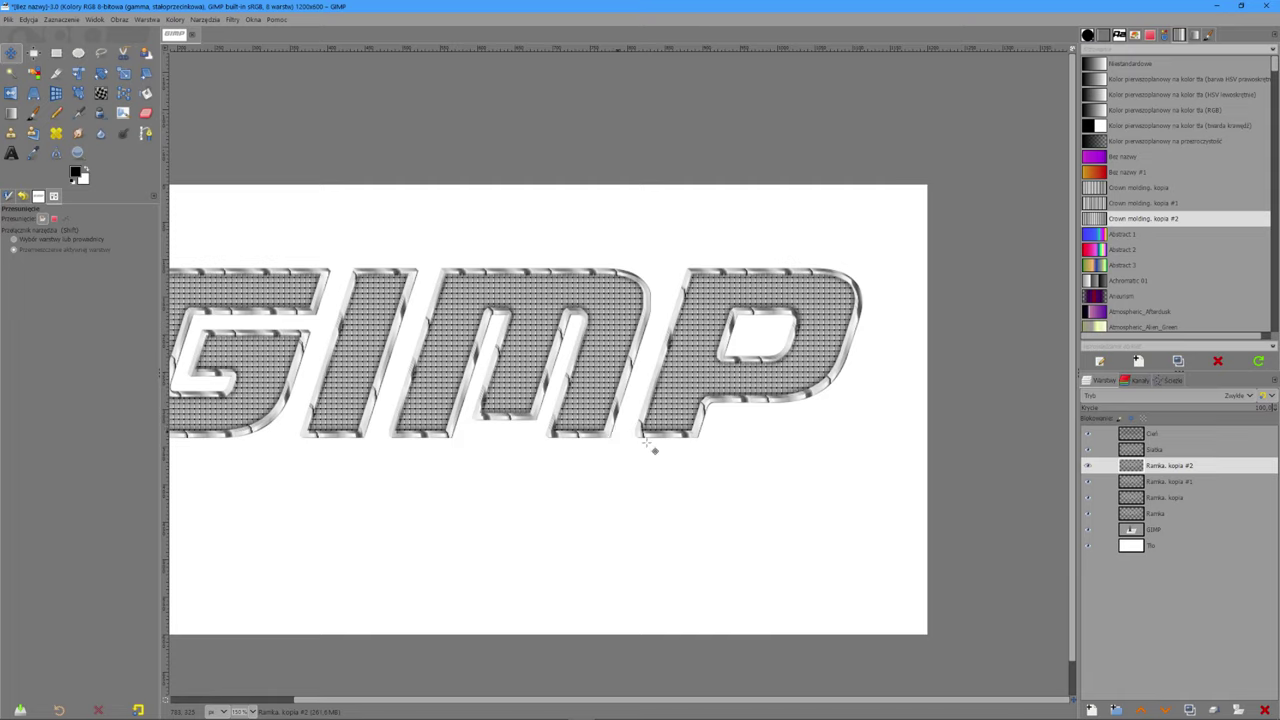
pyautogui.click(1190, 710)
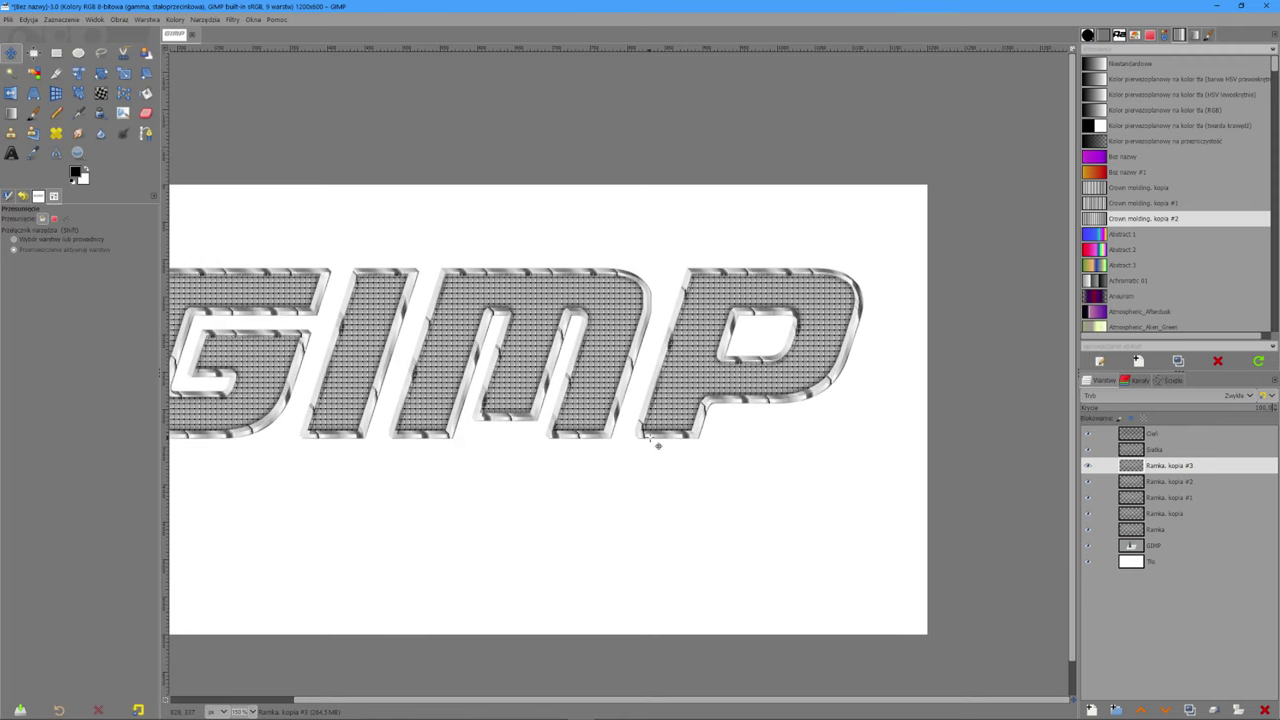
# Step: Merge the four Ramka copies down one by one into the single Ramka layer
pyautogui.rightClick(1195, 470)
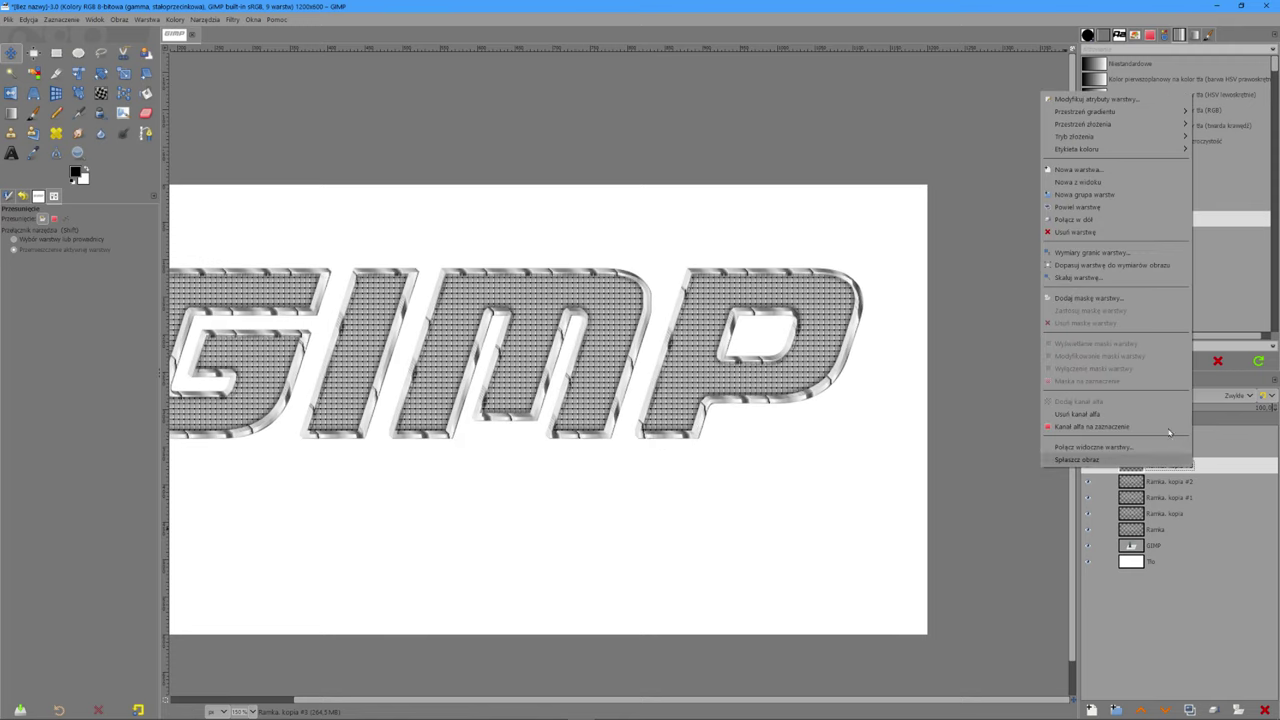
pyautogui.click(1100, 219)
pyautogui.rightClick(1154, 477)
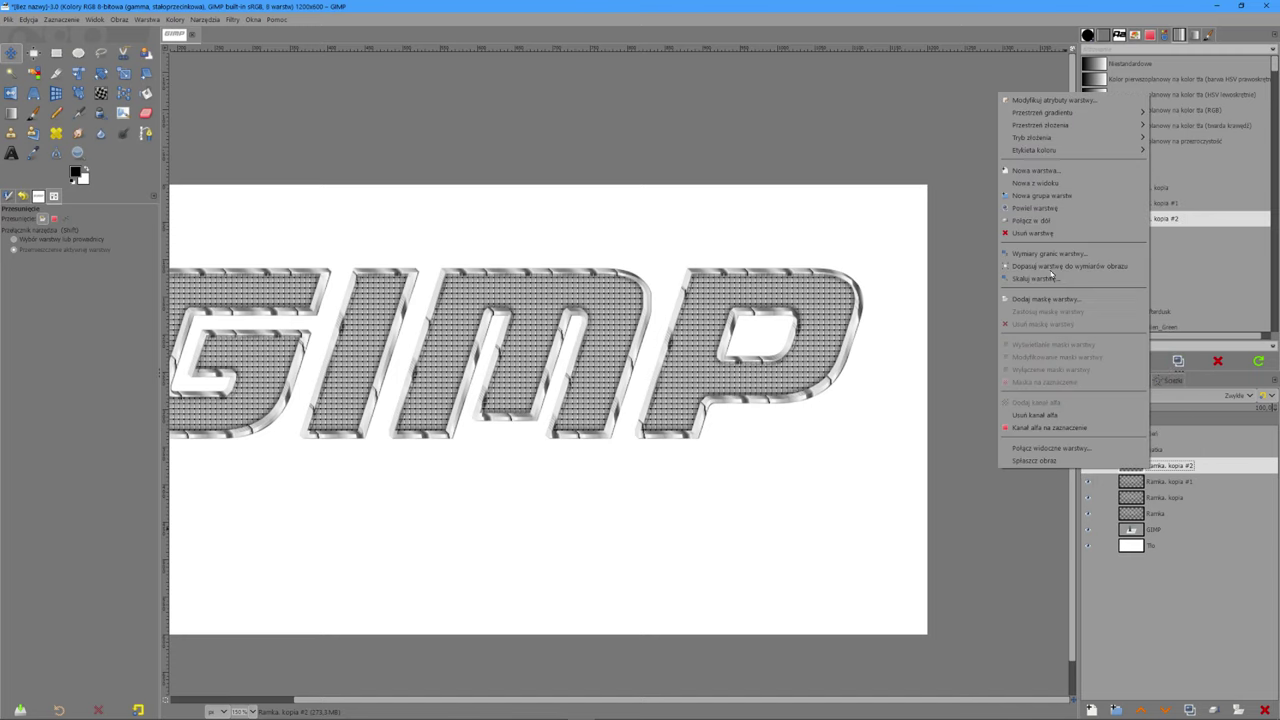
pyautogui.click(1033, 226)
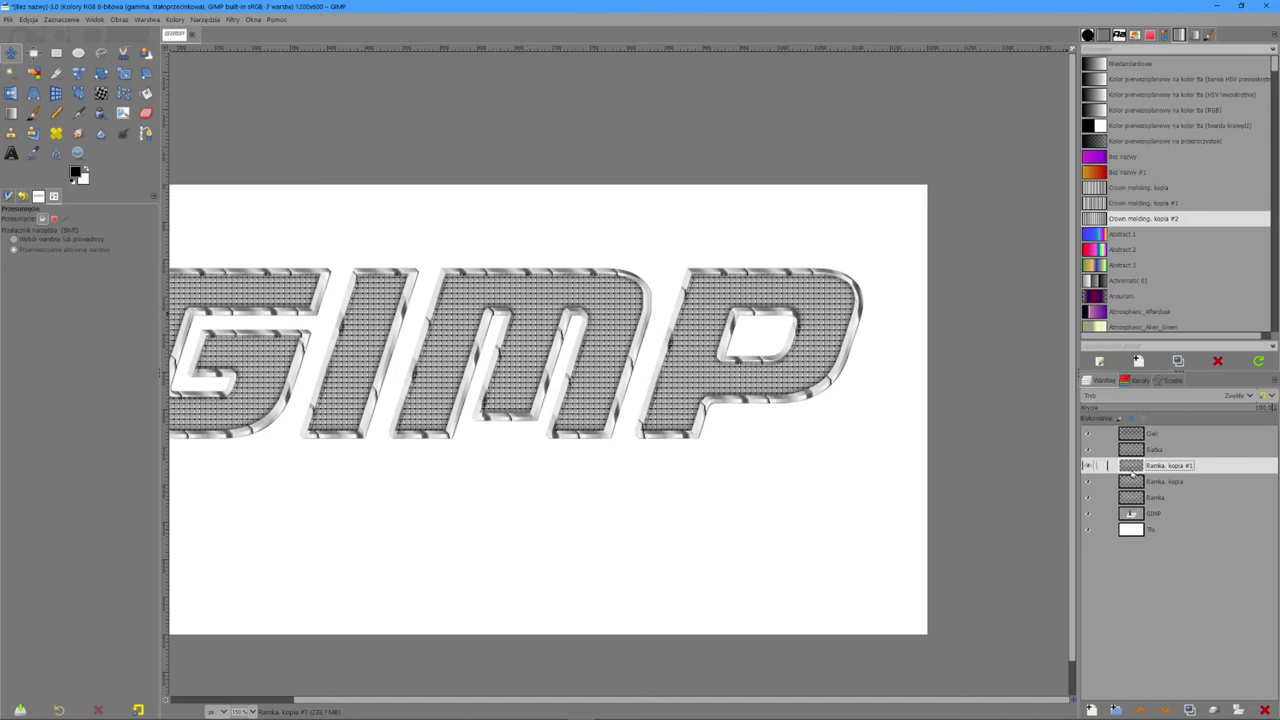
pyautogui.rightClick(1133, 467)
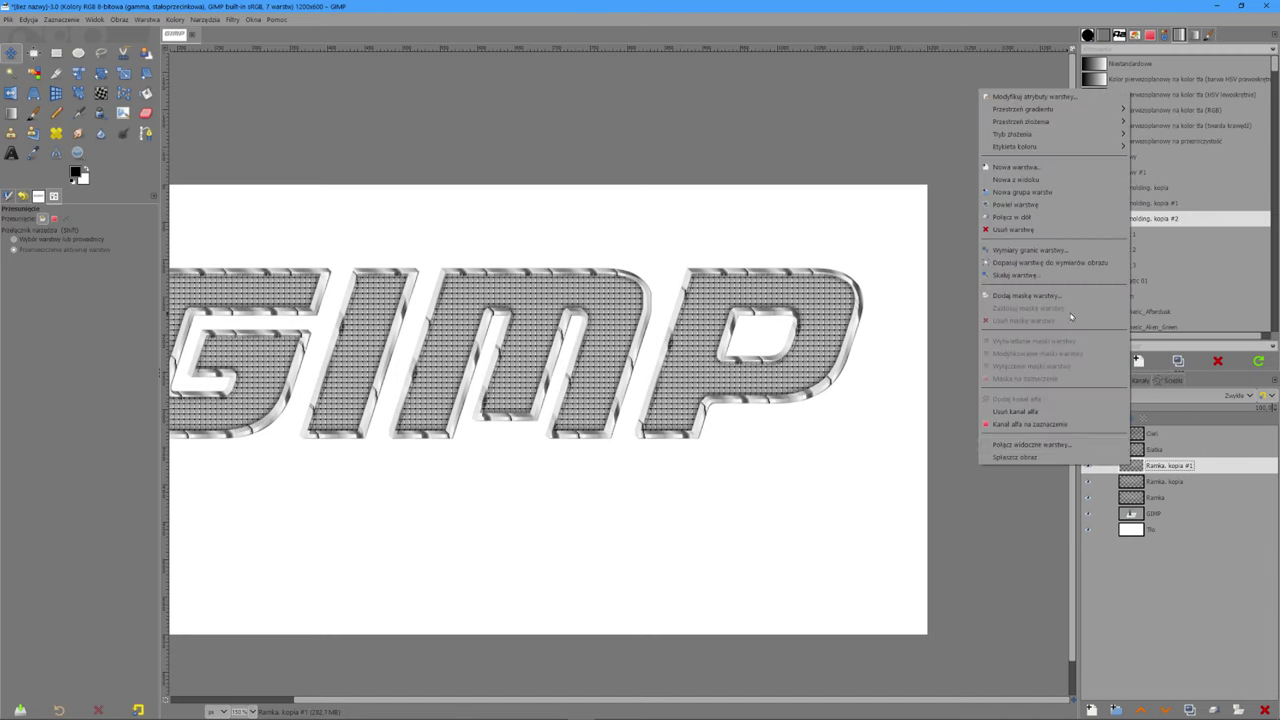
pyautogui.click(1045, 216)
pyautogui.rightClick(1128, 467)
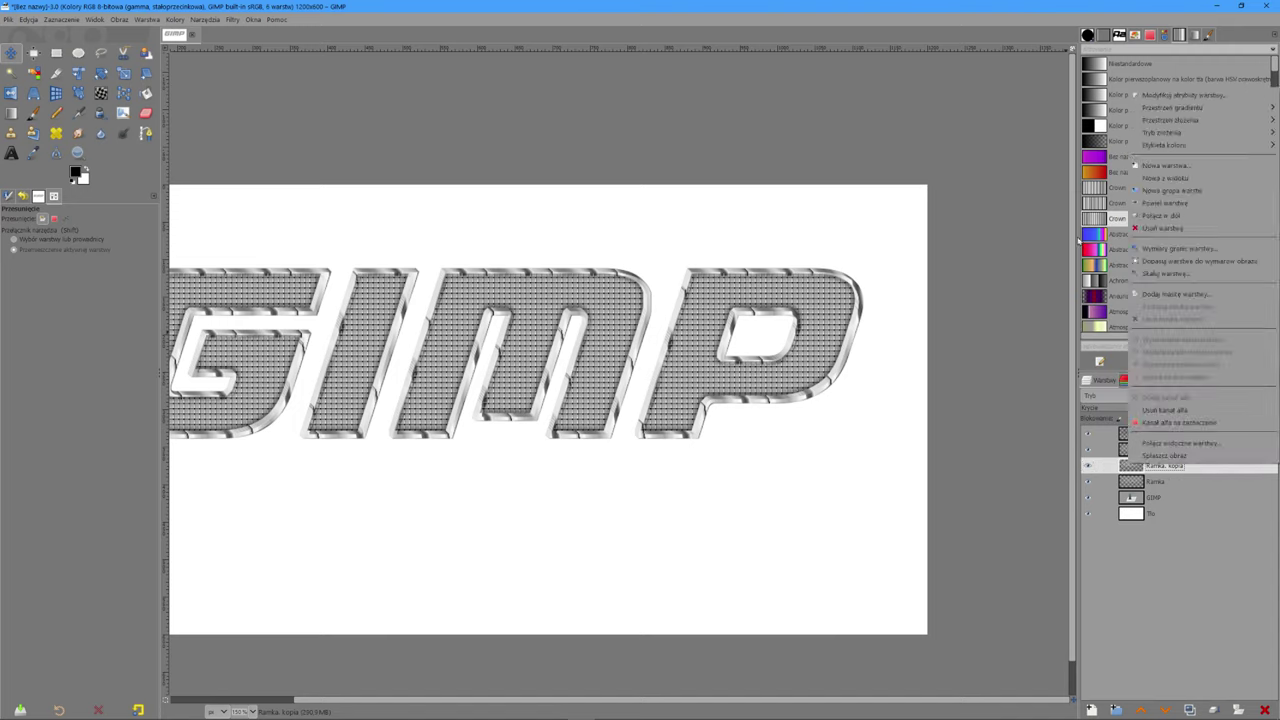
pyautogui.click(1162, 217)
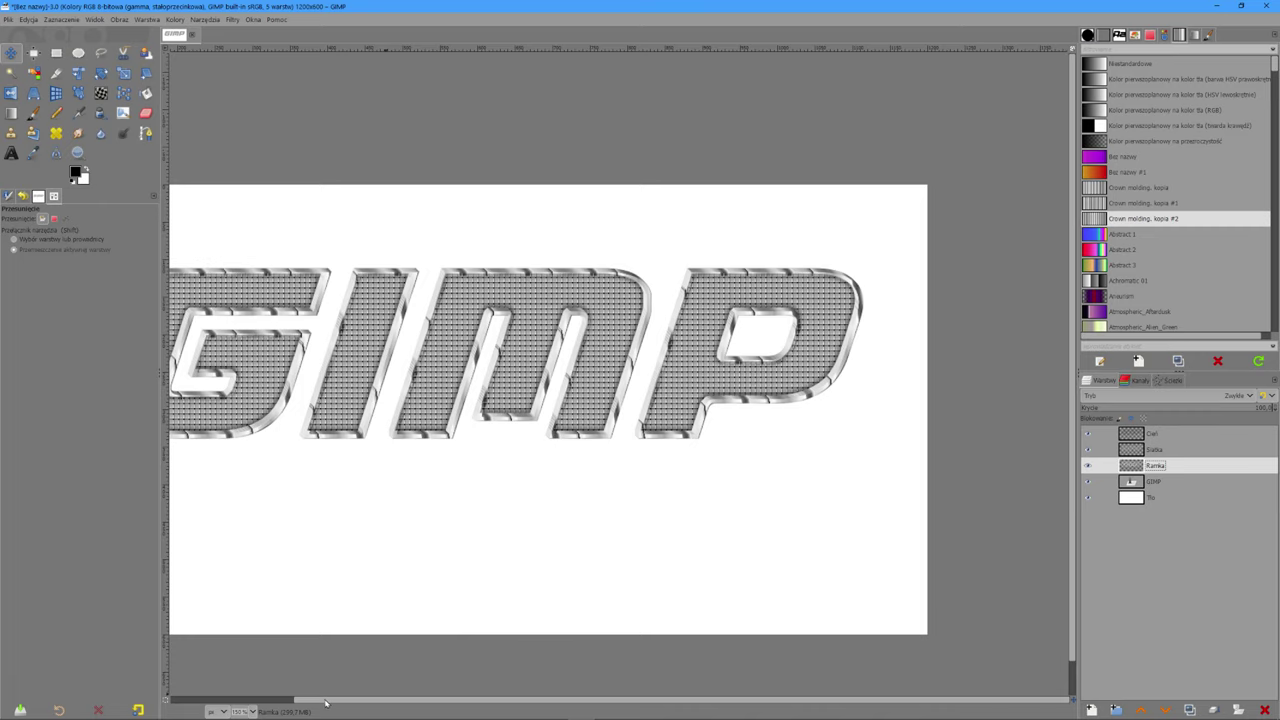
pyautogui.hscroll(-5, 325, 703)
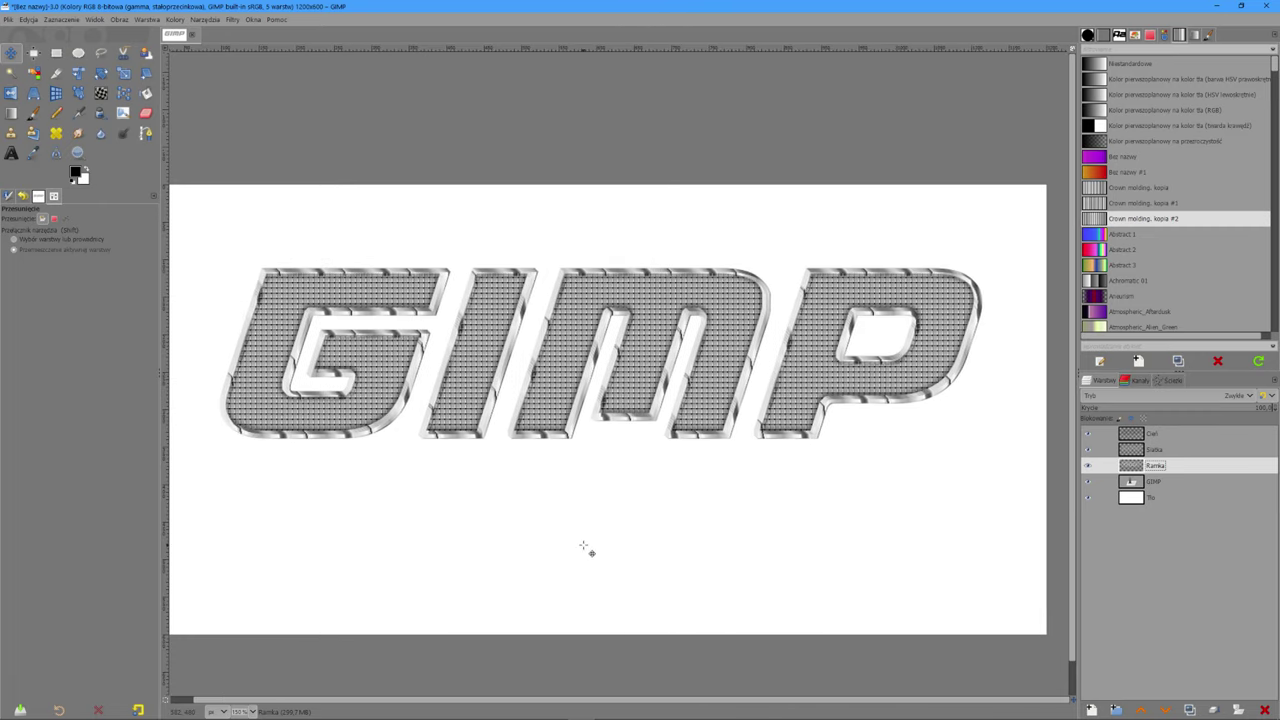
pyautogui.keyDown('ctrl'); pyautogui.scroll(-1, 584, 546); pyautogui.keyUp('ctrl')
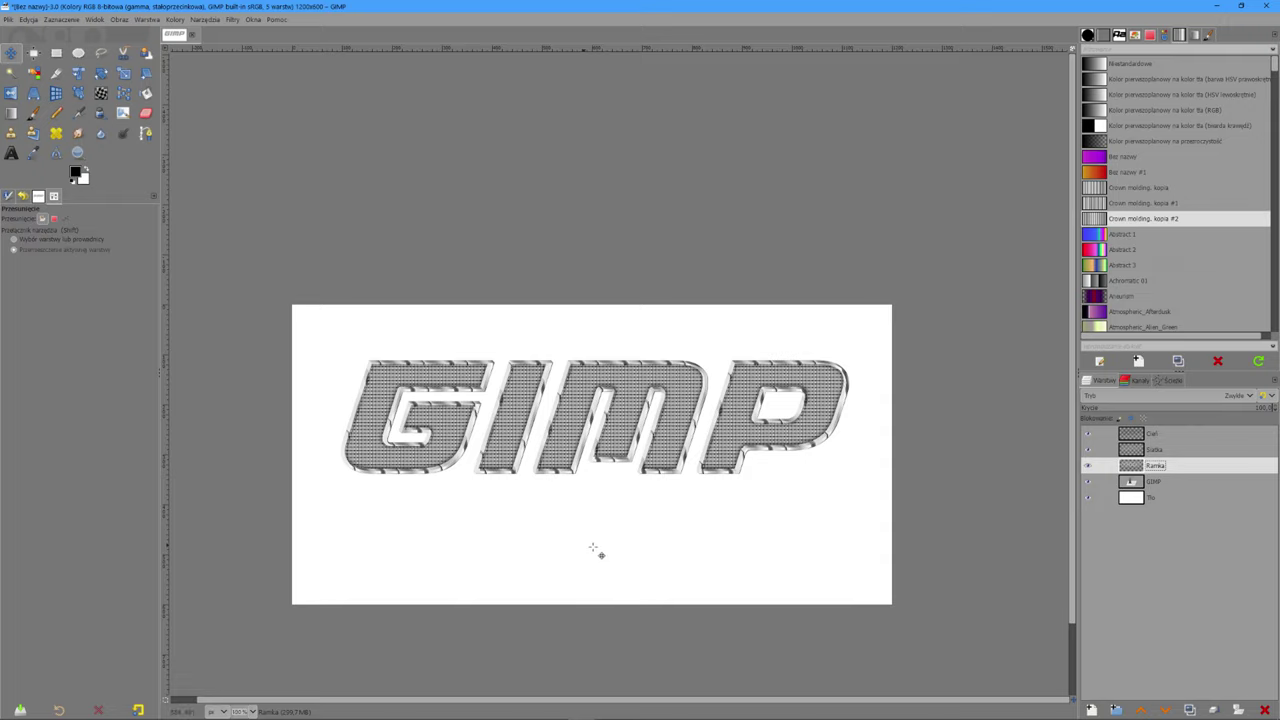
# Step: Select the Tło background layer and scroll the dock down to Red Analogous 09
pyautogui.click(1133, 500)
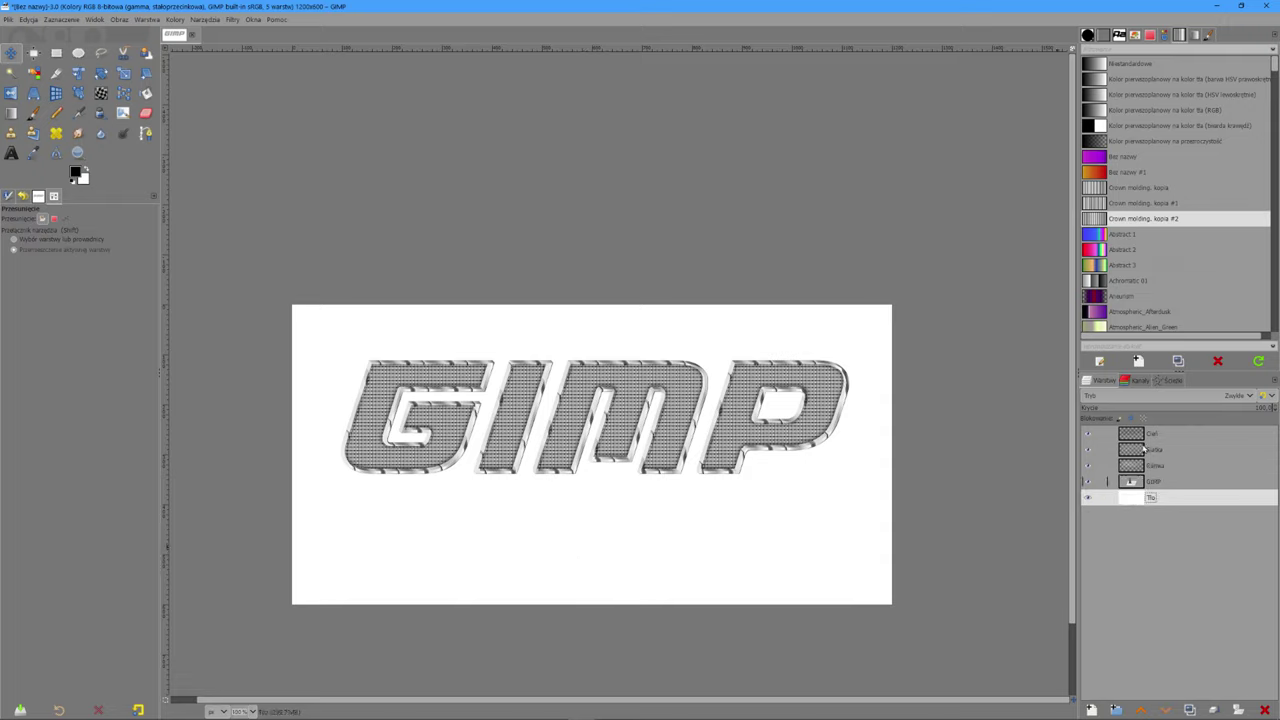
pyautogui.scroll(-2, 1191, 189)
pyautogui.scroll(-3, 1190, 186)
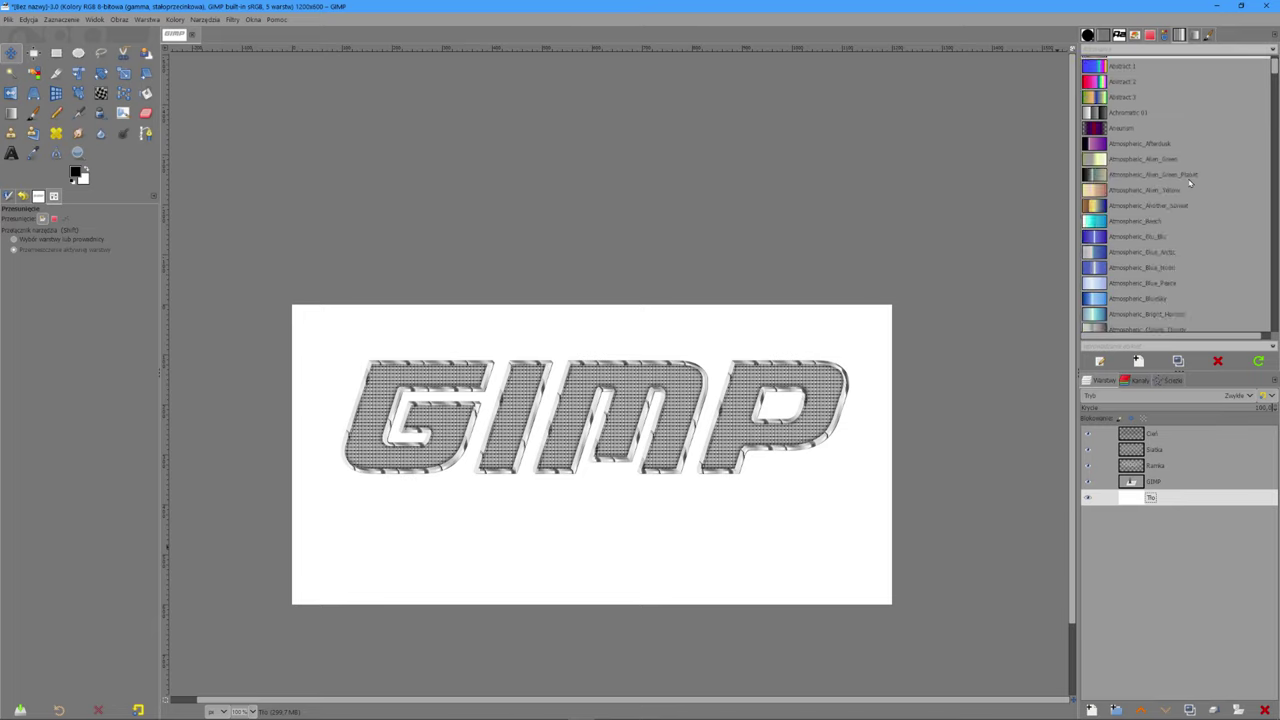
pyautogui.scroll(-3, 1190, 185)
pyautogui.scroll(-3, 1190, 183)
pyautogui.scroll(-3, 1190, 183)
pyautogui.scroll(-3, 1190, 183)
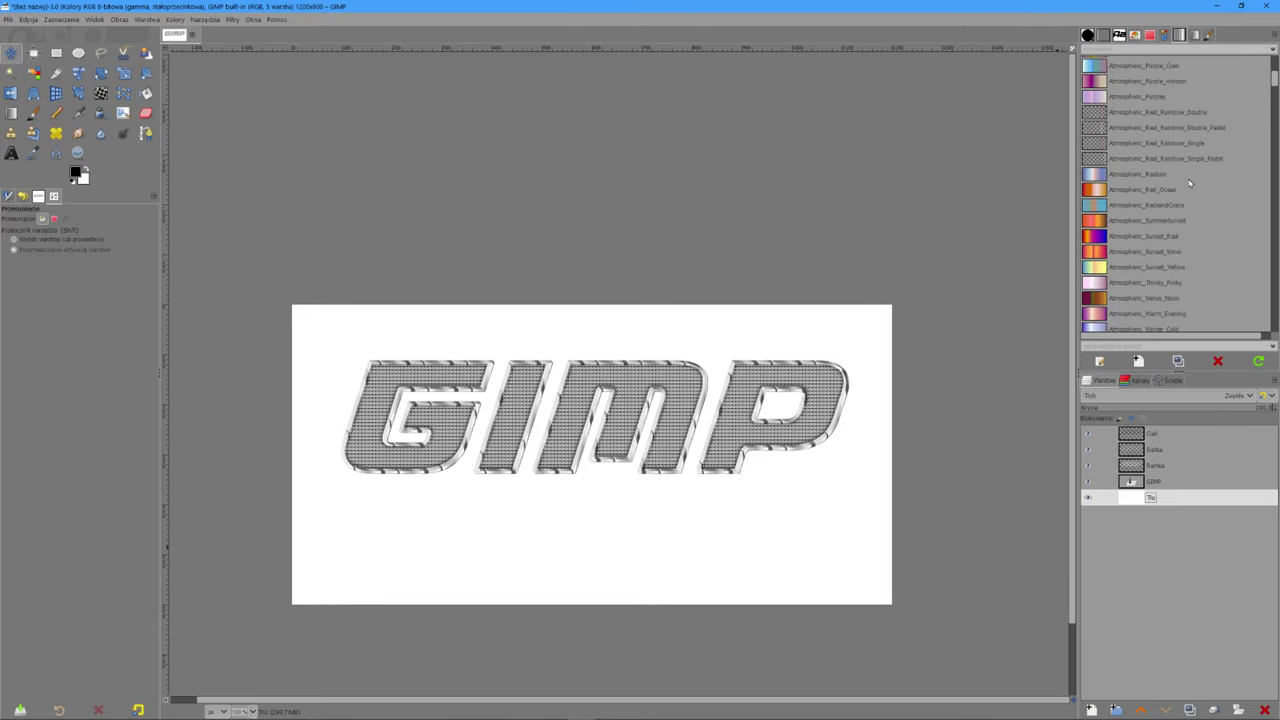
pyautogui.scroll(-3, 1190, 183)
pyautogui.scroll(-3, 1190, 183)
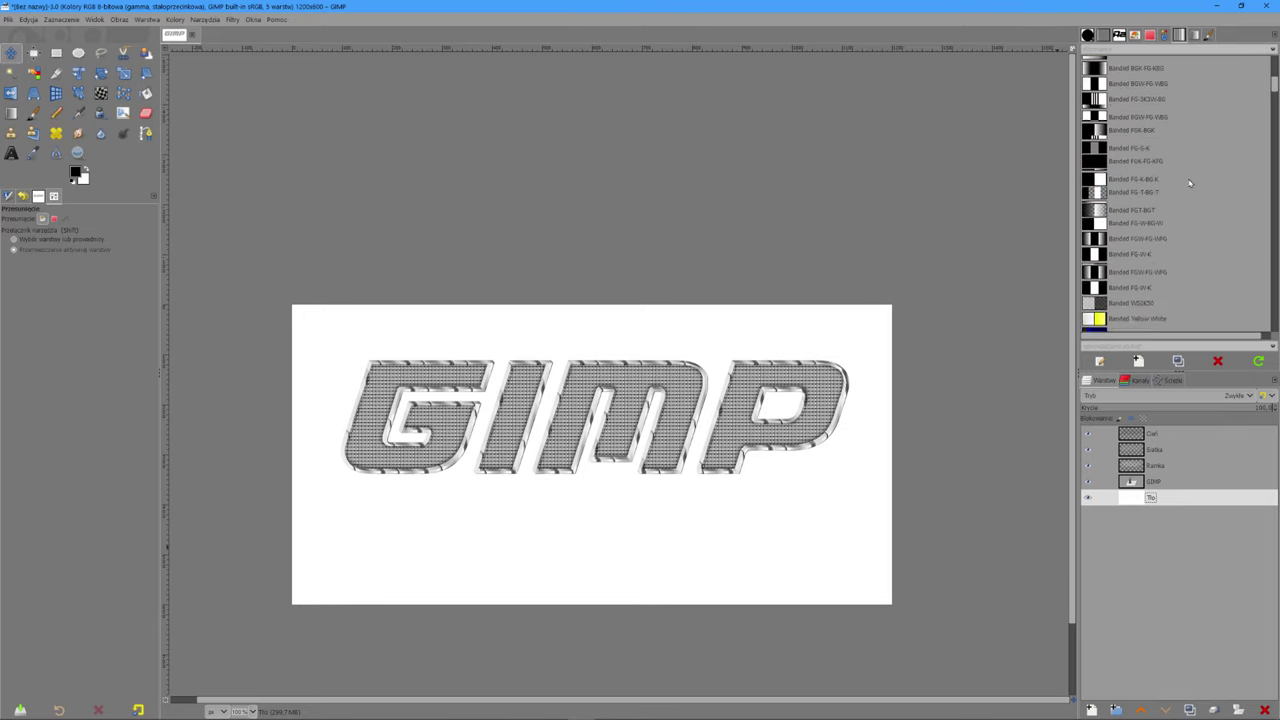
pyautogui.scroll(-3, 1190, 183)
pyautogui.scroll(-3, 1190, 183)
pyautogui.scroll(-3, 1190, 183)
pyautogui.scroll(-3, 1190, 183)
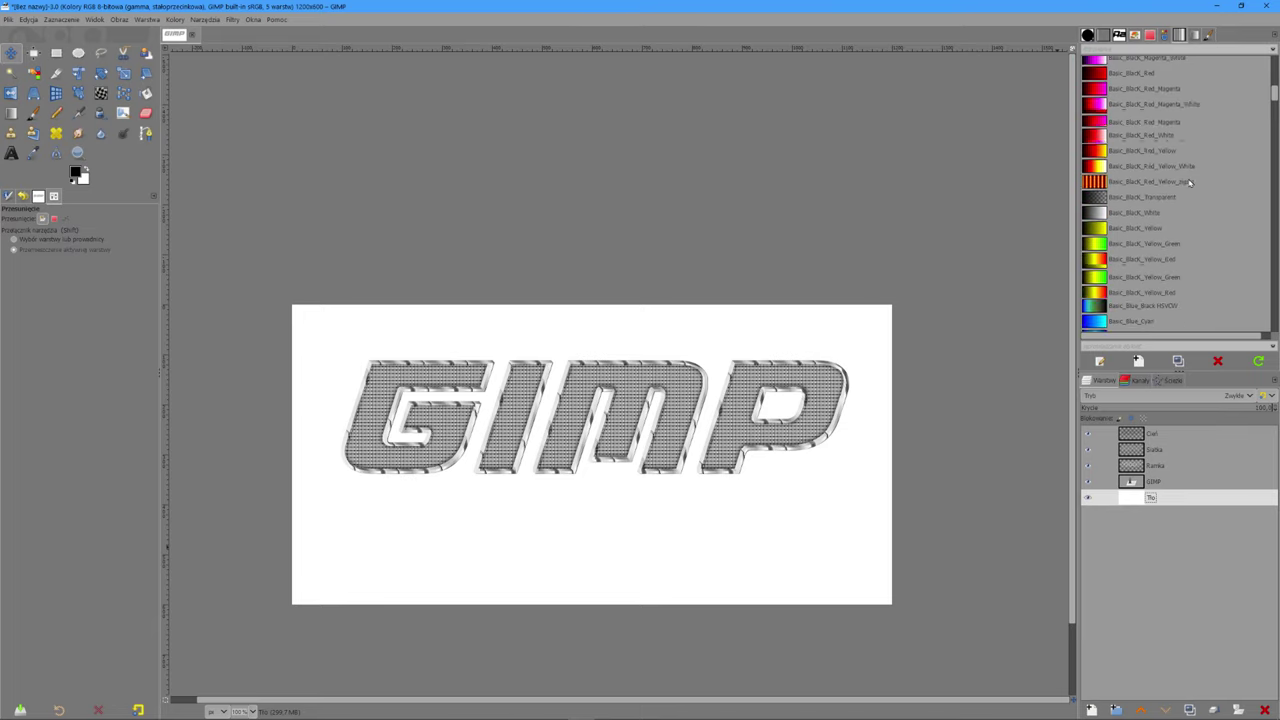
pyautogui.scroll(-3, 1190, 183)
pyautogui.scroll(-3, 1190, 183)
pyautogui.scroll(-3, 1190, 183)
pyautogui.scroll(-3, 1190, 183)
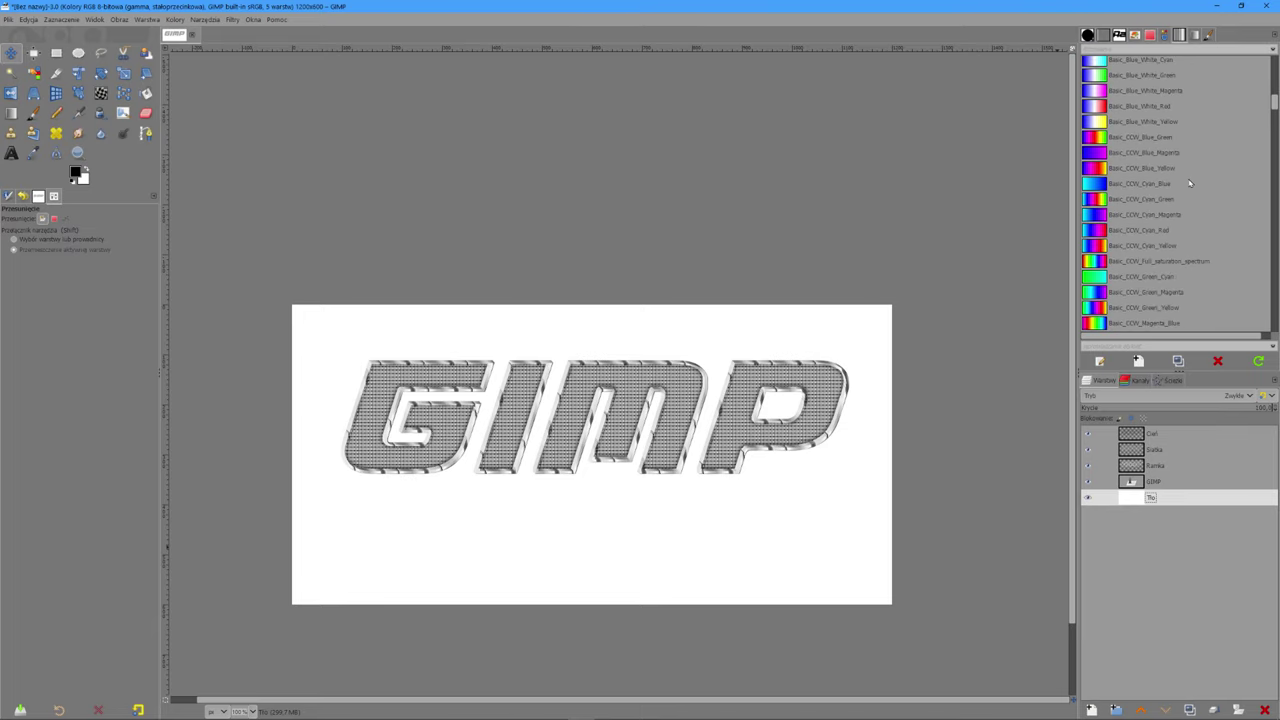
pyautogui.scroll(-3, 1190, 183)
pyautogui.scroll(-3, 1190, 183)
pyautogui.scroll(-2, 1190, 183)
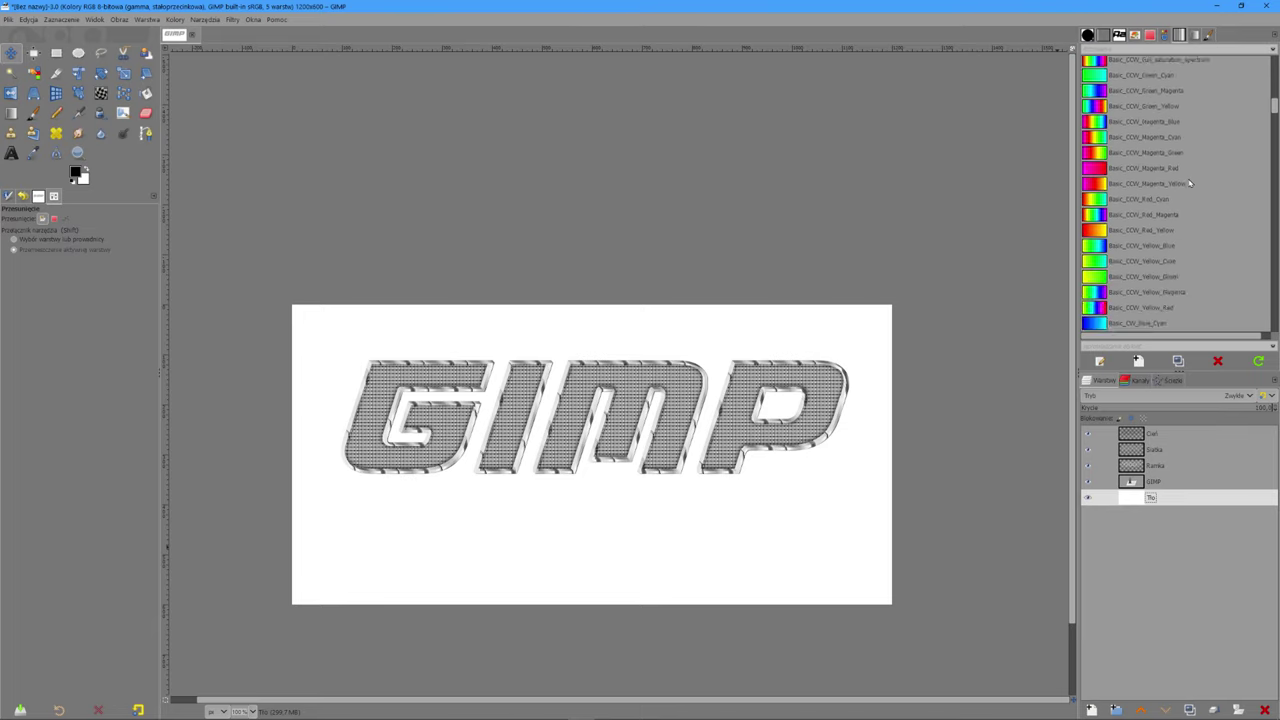
pyautogui.scroll(1, 1190, 183)
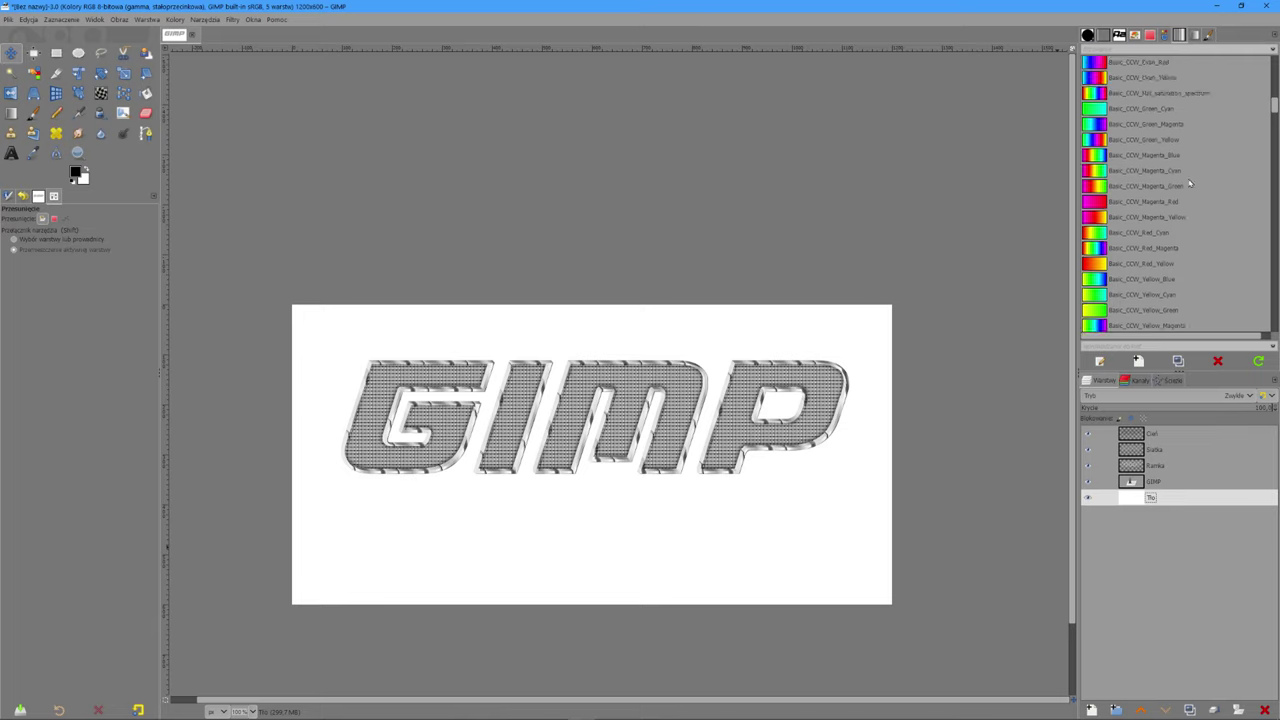
pyautogui.scroll(-2, 1190, 183)
pyautogui.scroll(-3, 1190, 183)
pyautogui.scroll(-2, 1190, 183)
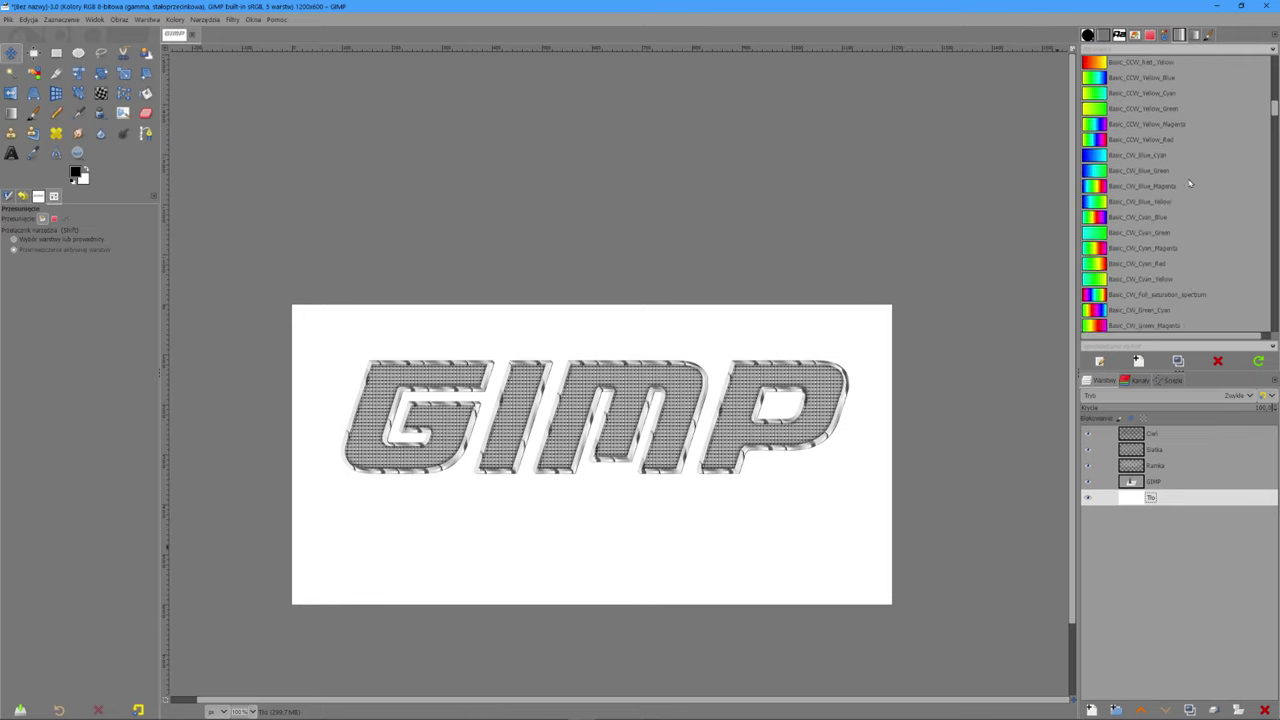
pyautogui.scroll(-2, 1190, 183)
pyautogui.scroll(-2, 1190, 183)
pyautogui.scroll(-4, 1190, 183)
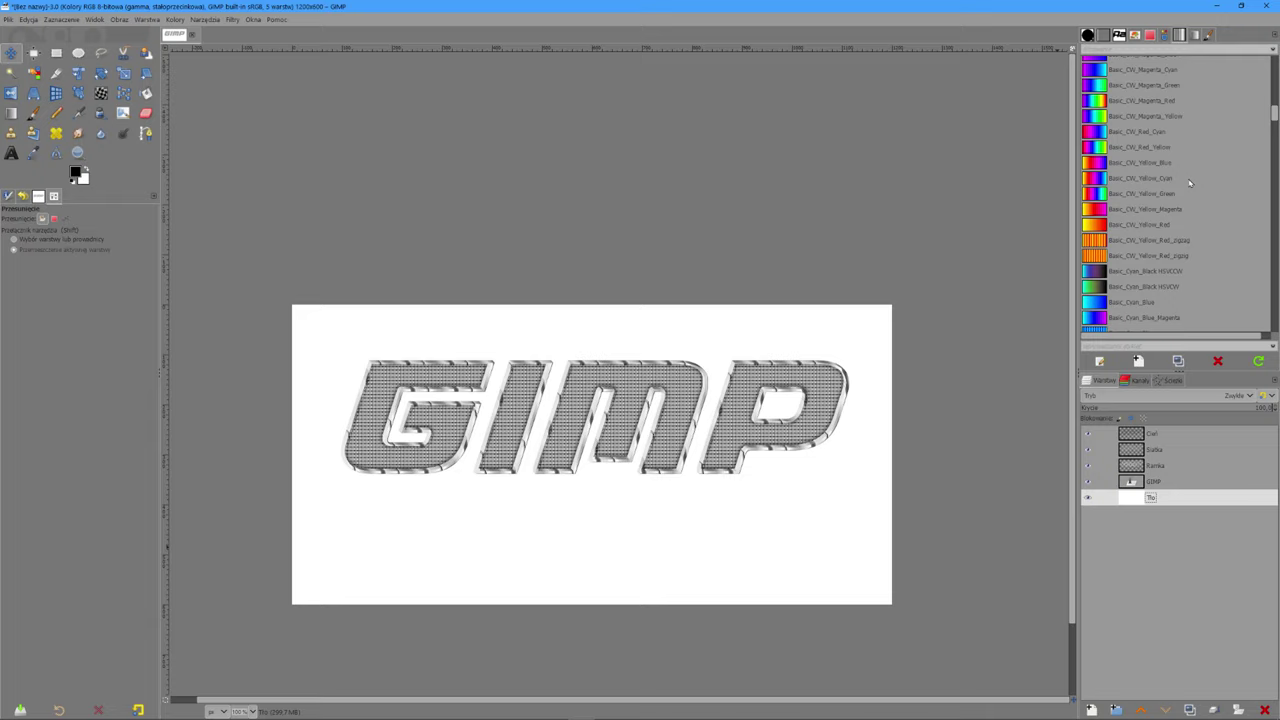
pyautogui.scroll(-5, 1190, 183)
pyautogui.scroll(-5, 1190, 183)
pyautogui.scroll(-5, 1190, 183)
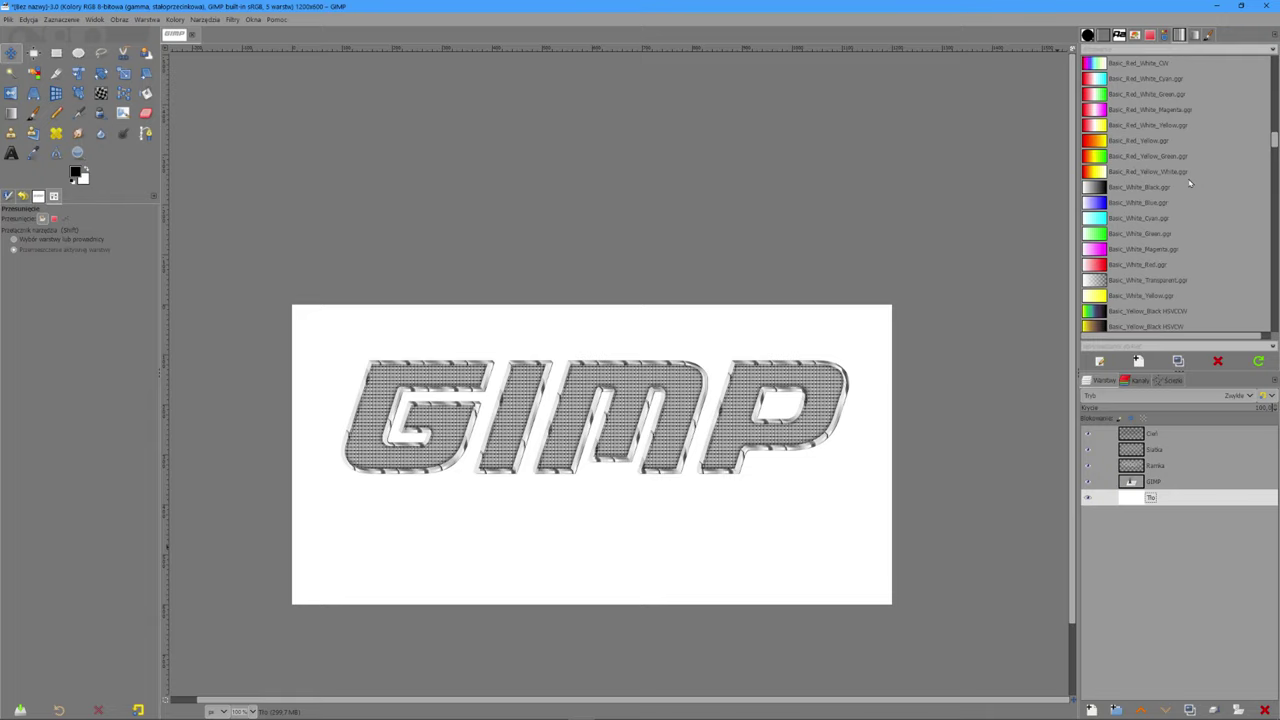
pyautogui.scroll(-5, 1190, 183)
pyautogui.scroll(-5, 1190, 183)
pyautogui.scroll(-5, 1190, 183)
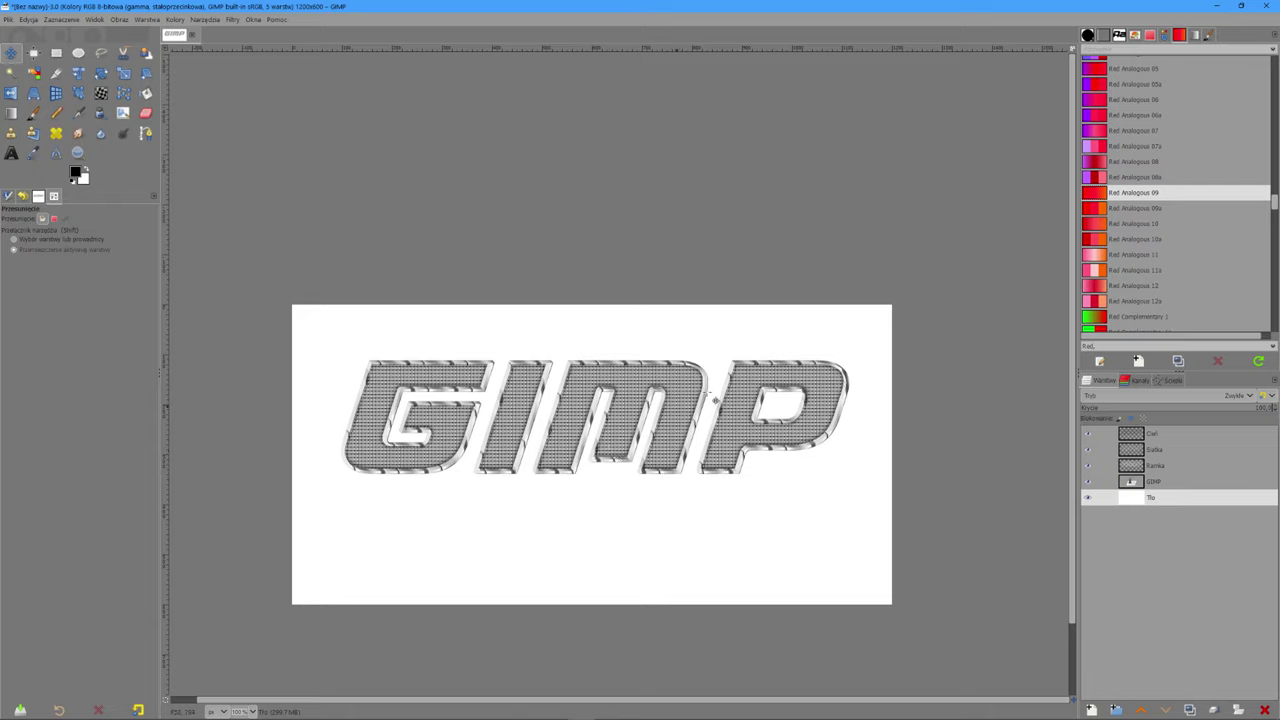
# Step: Fill the background with a reversed radial red gradient glowing orange centrally, then duplicate Ramka
pyautogui.click(10, 113)
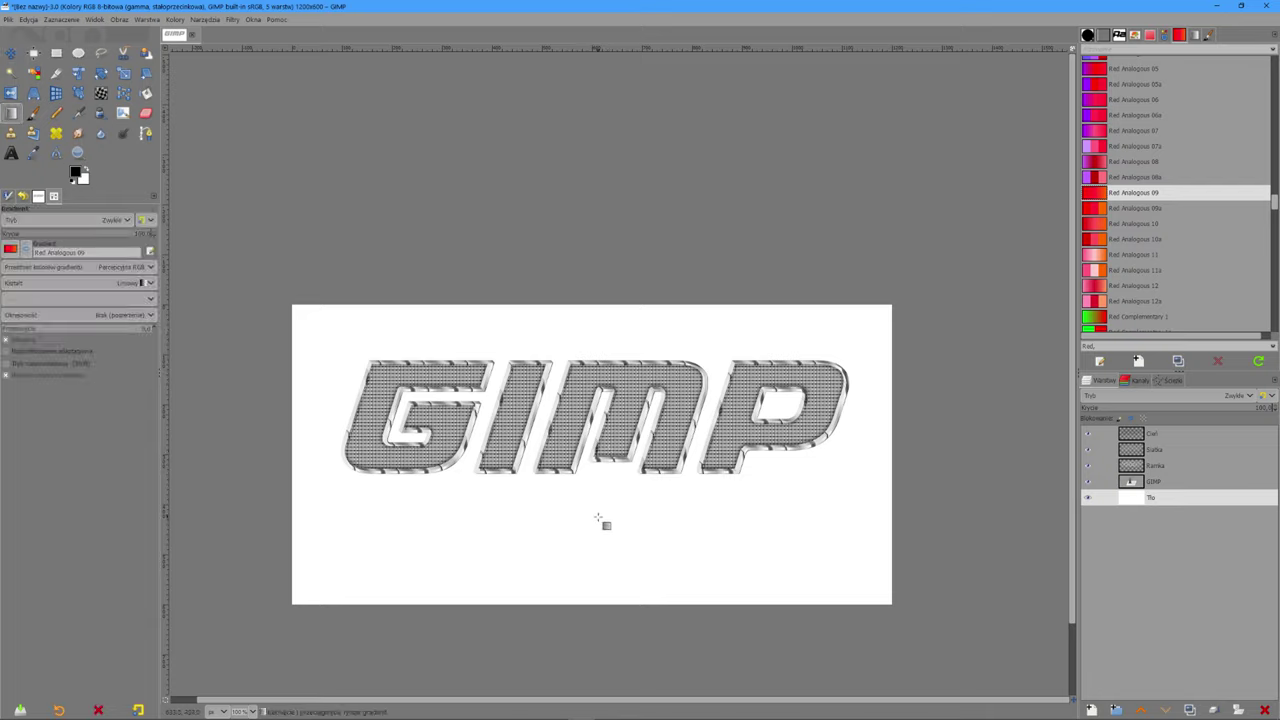
pyautogui.click(85, 286)
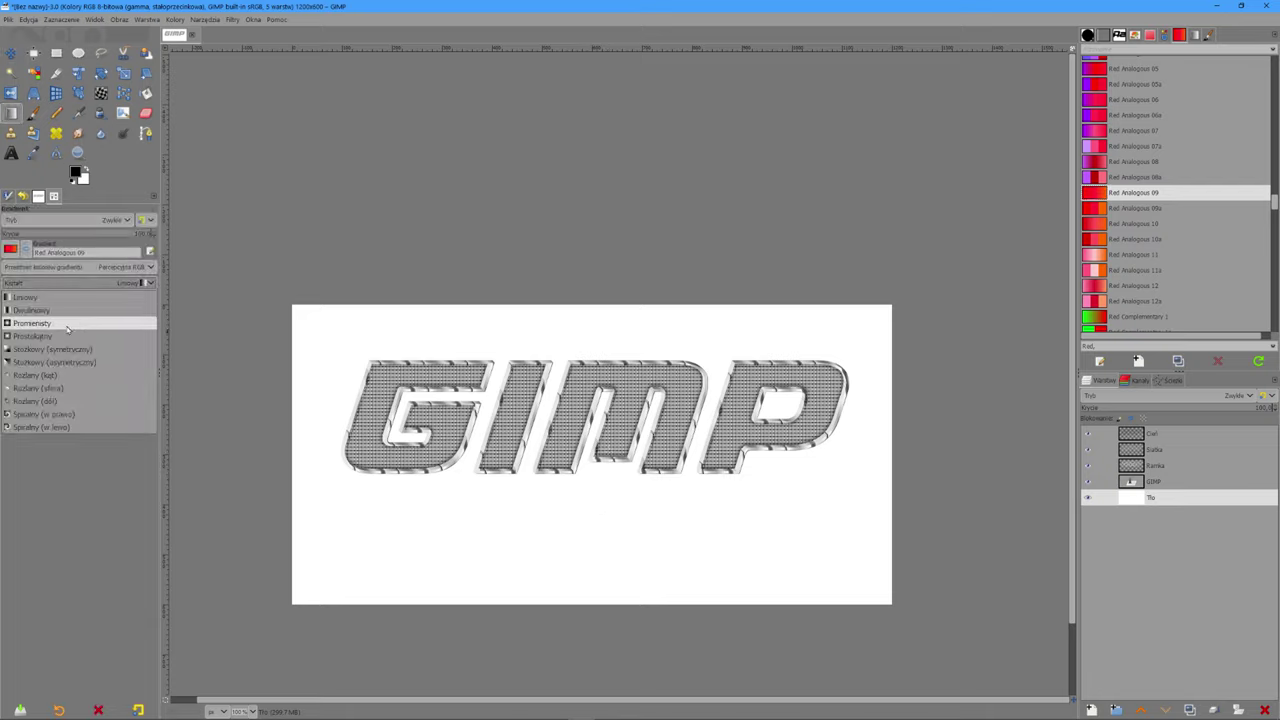
pyautogui.click(62, 328)
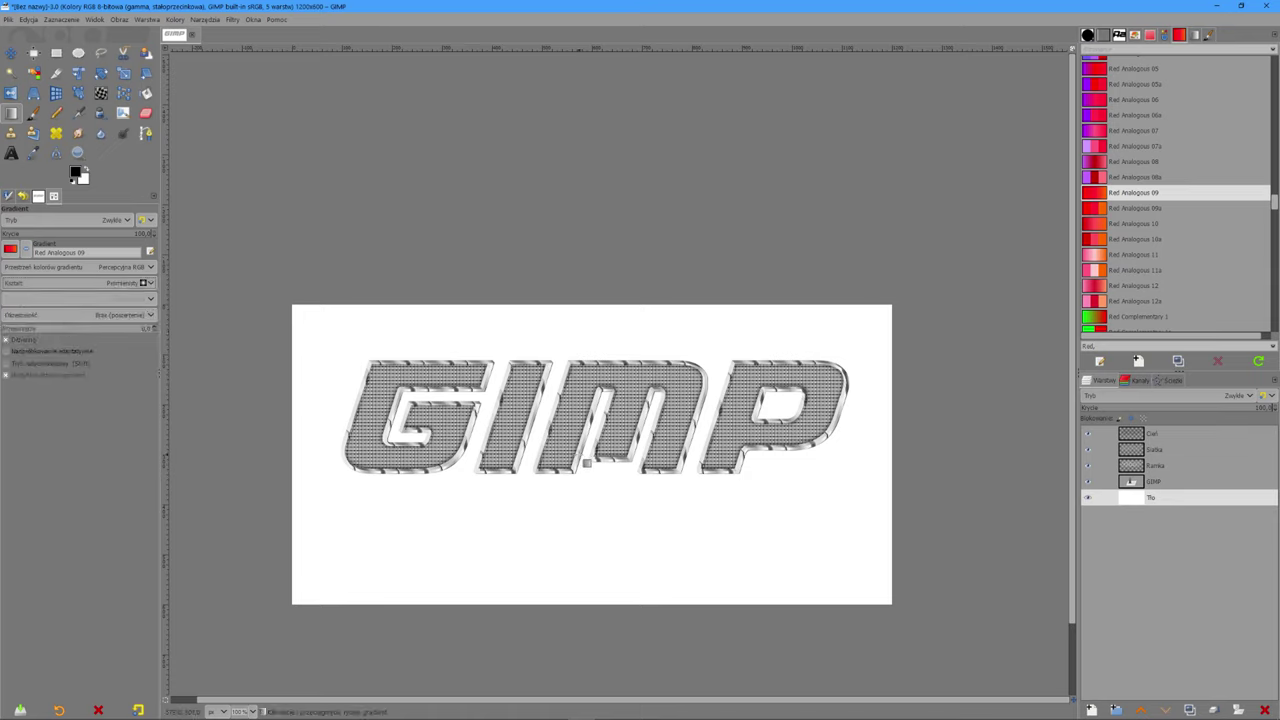
pyautogui.moveTo(592, 463); pyautogui.dragTo(850, 365)
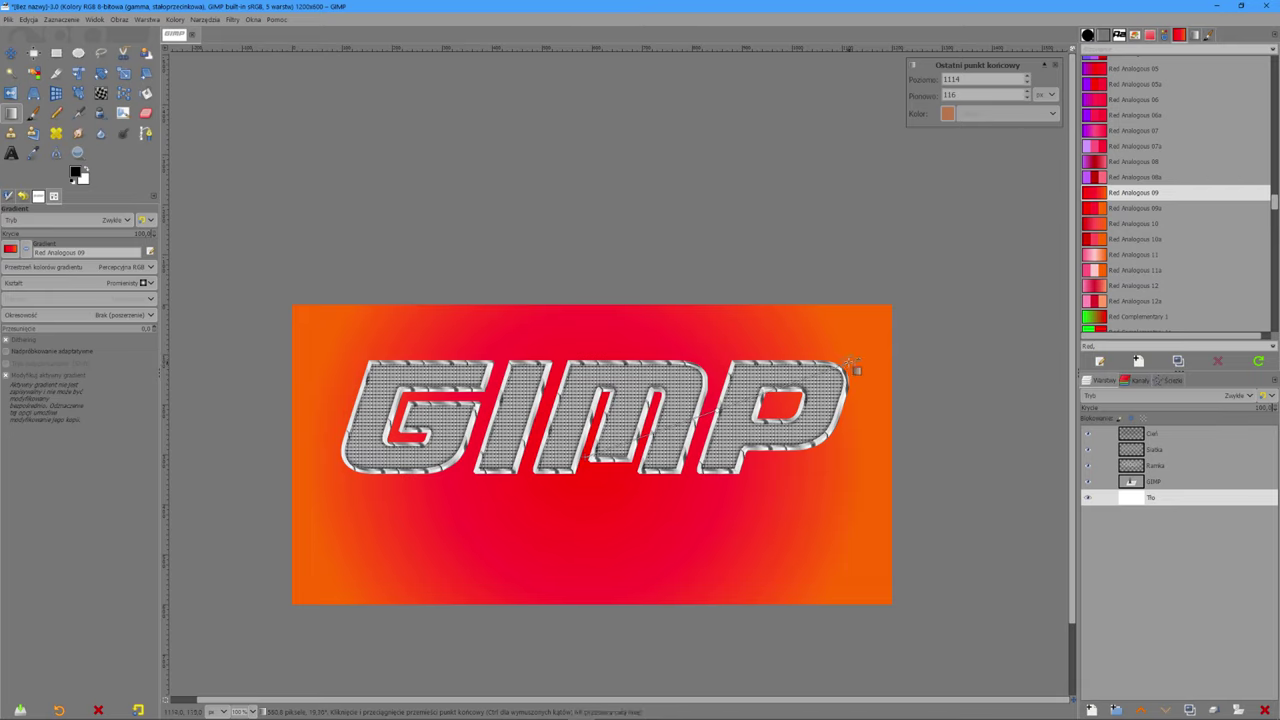
pyautogui.click(27, 250)
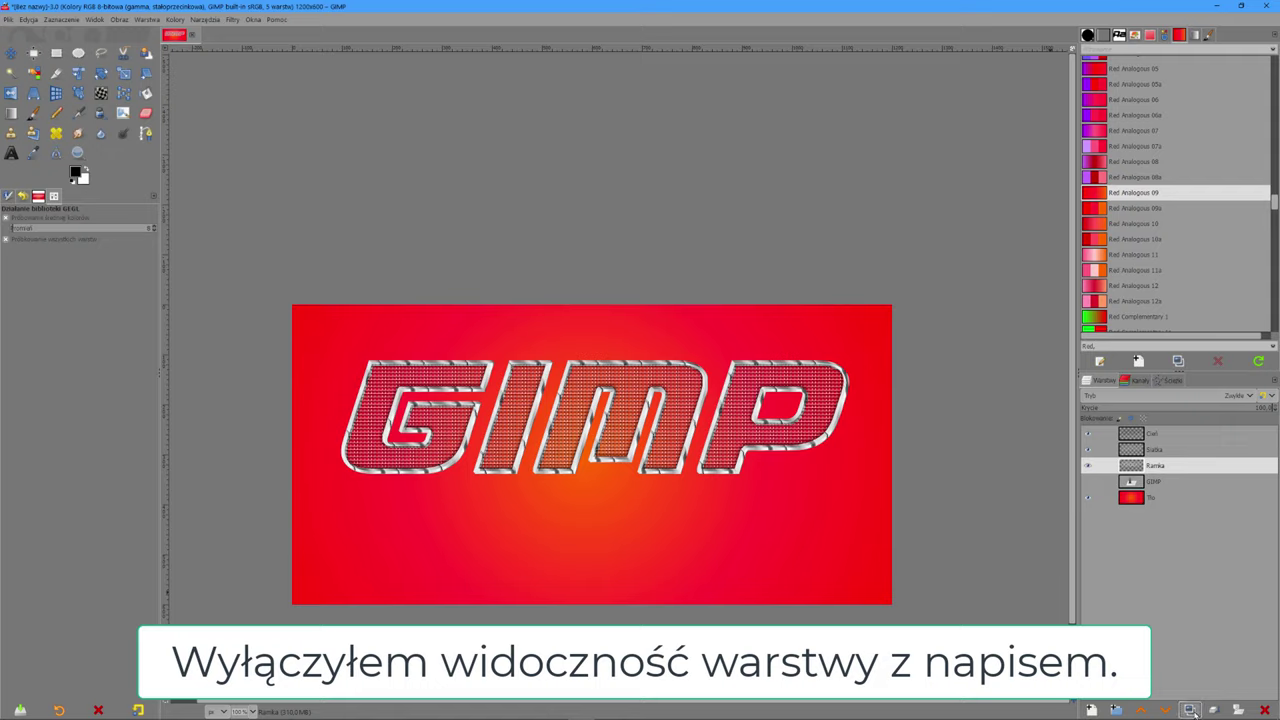
pyautogui.click(1198, 708)
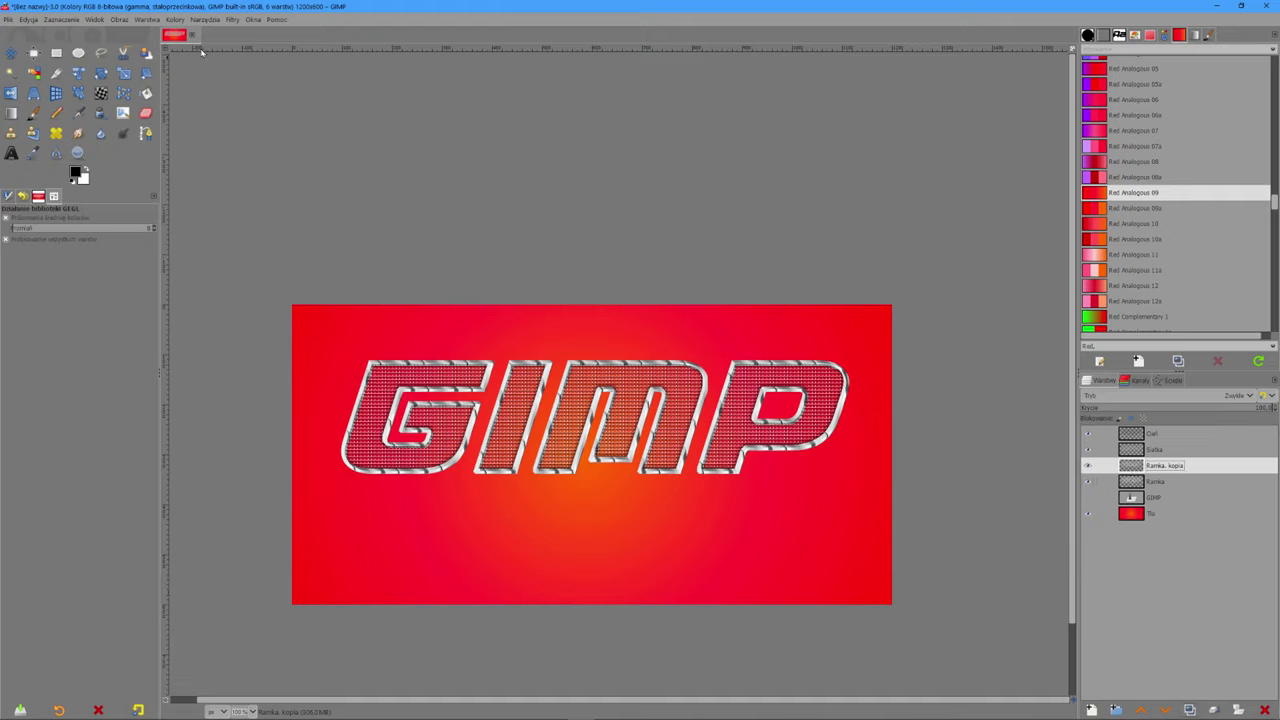
# Step: Give the frame copy a Long Shadow with Fading style and Shadow minus image composition
pyautogui.click(236, 20)
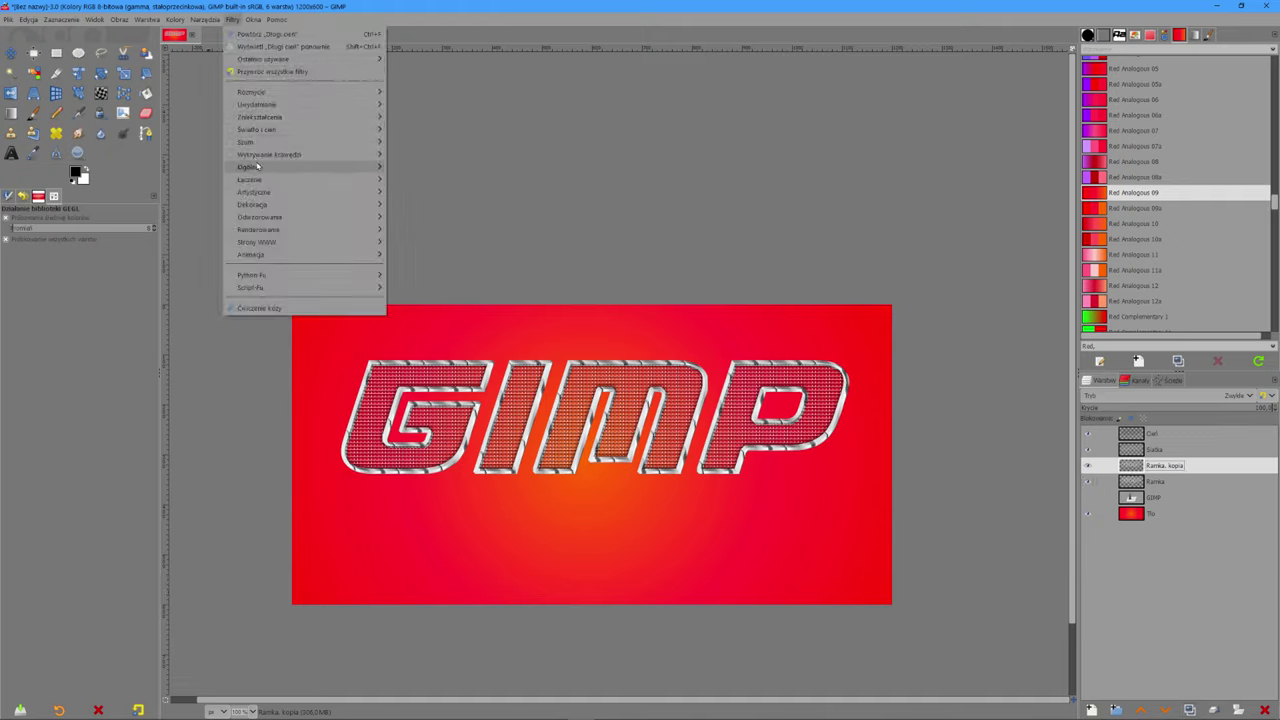
pyautogui.moveTo(257, 129)
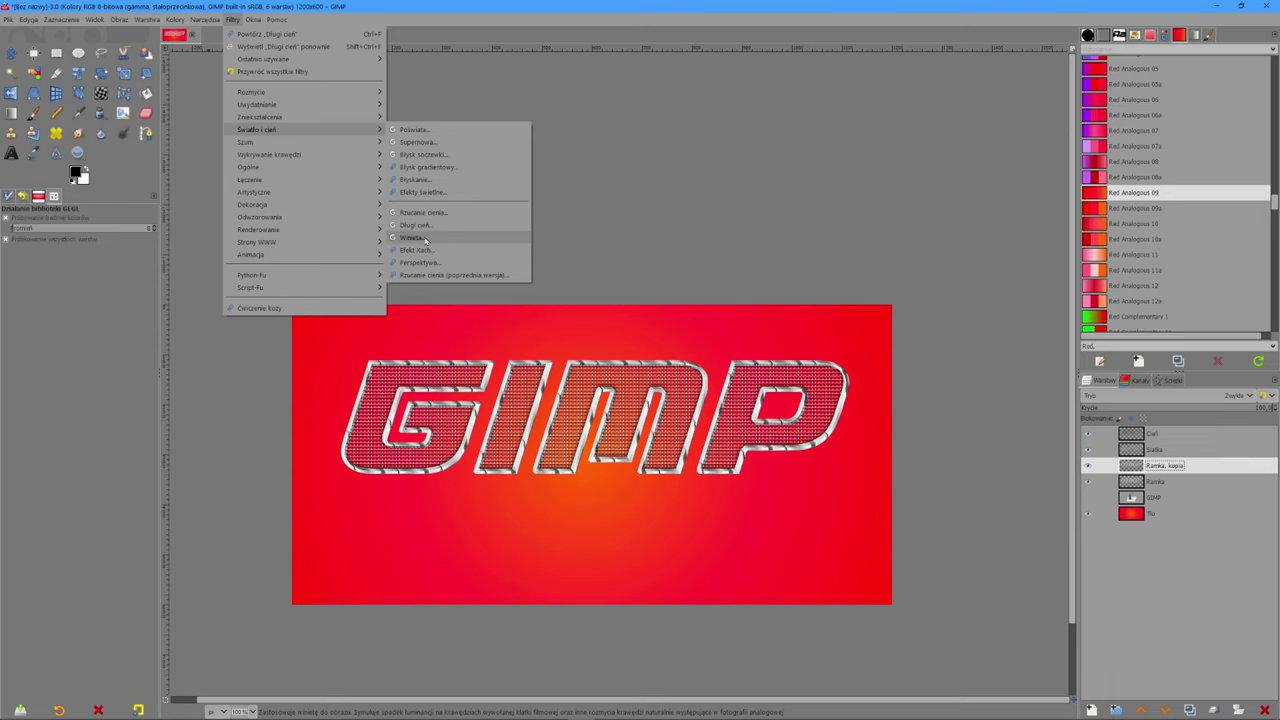
pyautogui.click(418, 226)
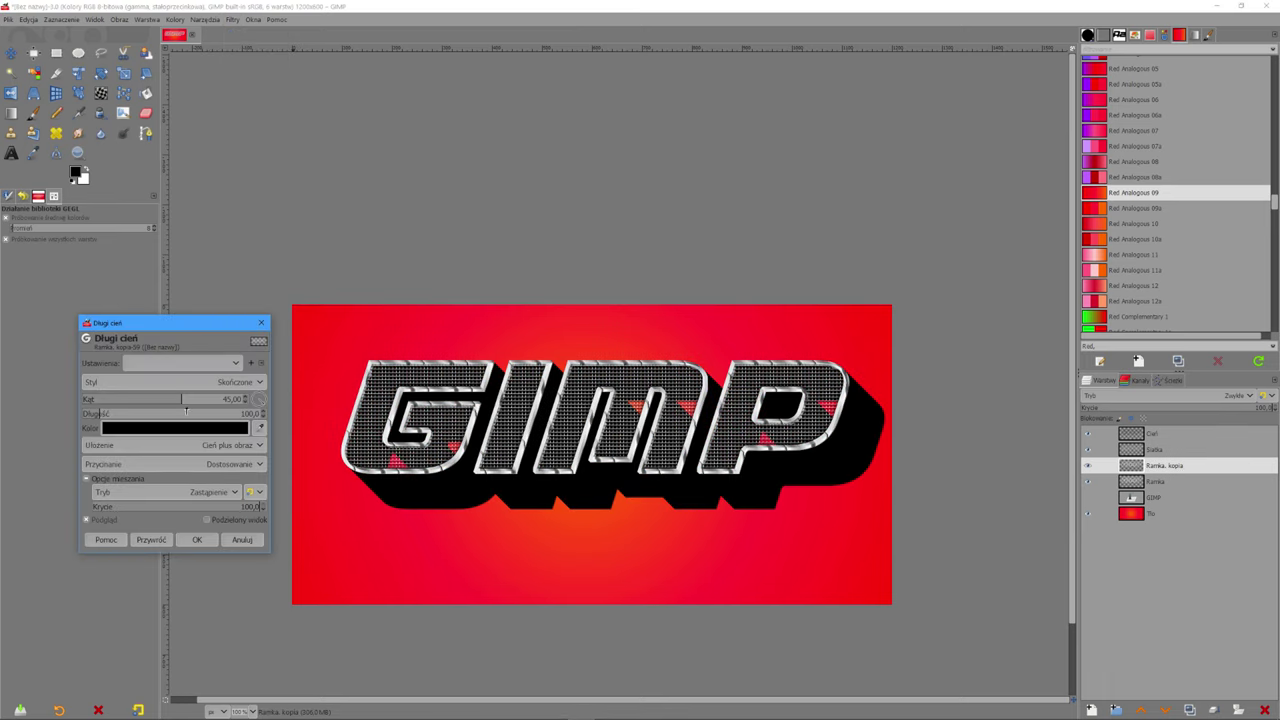
pyautogui.moveTo(228, 400); pyautogui.dragTo(222, 399)
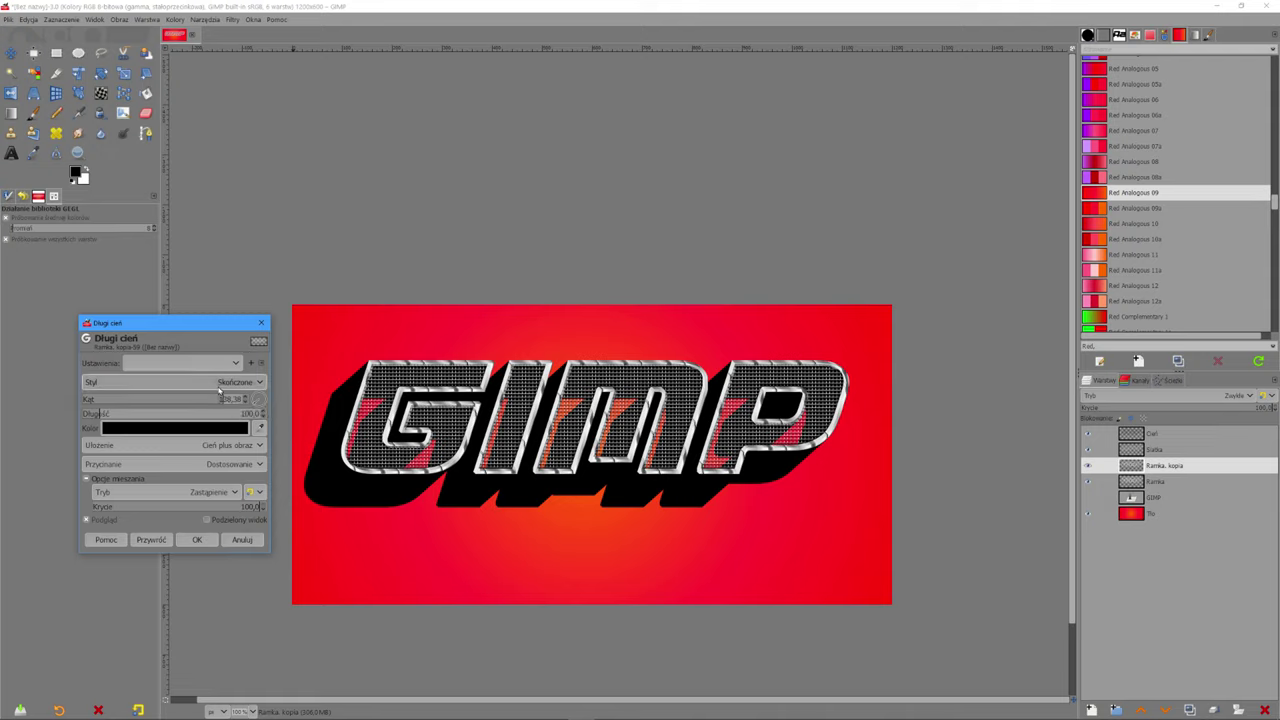
pyautogui.click(219, 386)
pyautogui.click(130, 436)
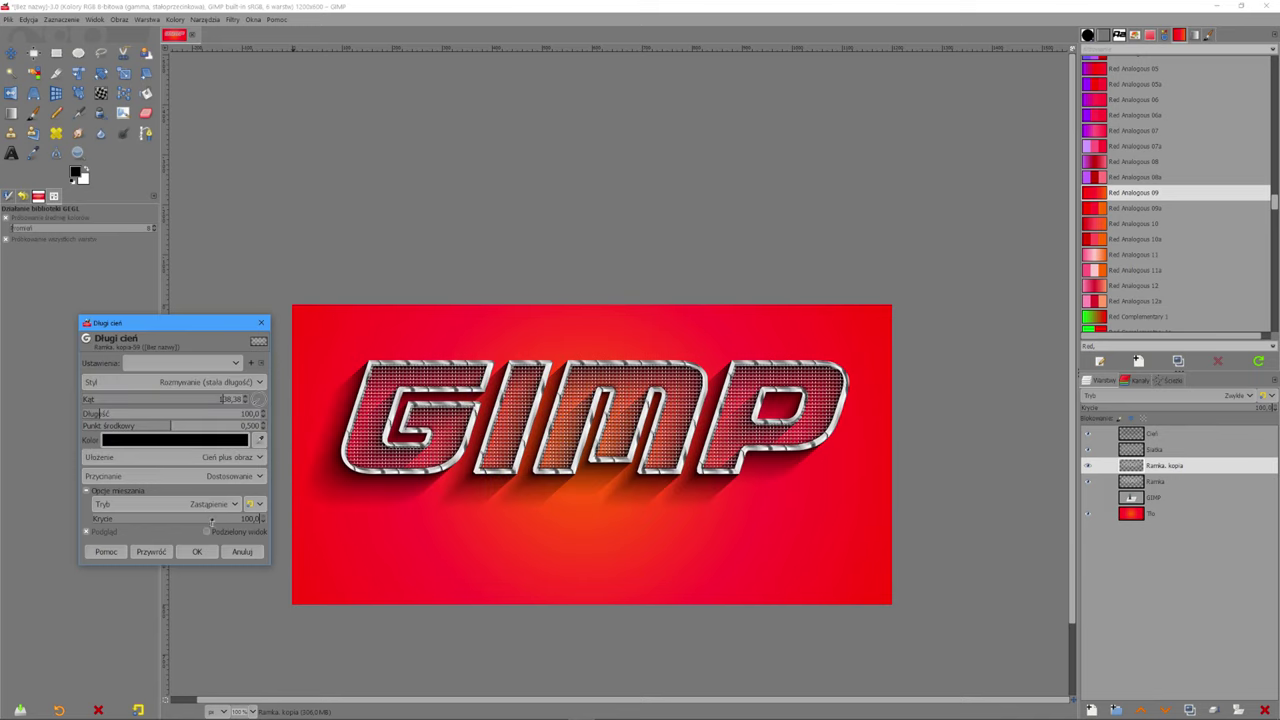
pyautogui.click(212, 460)
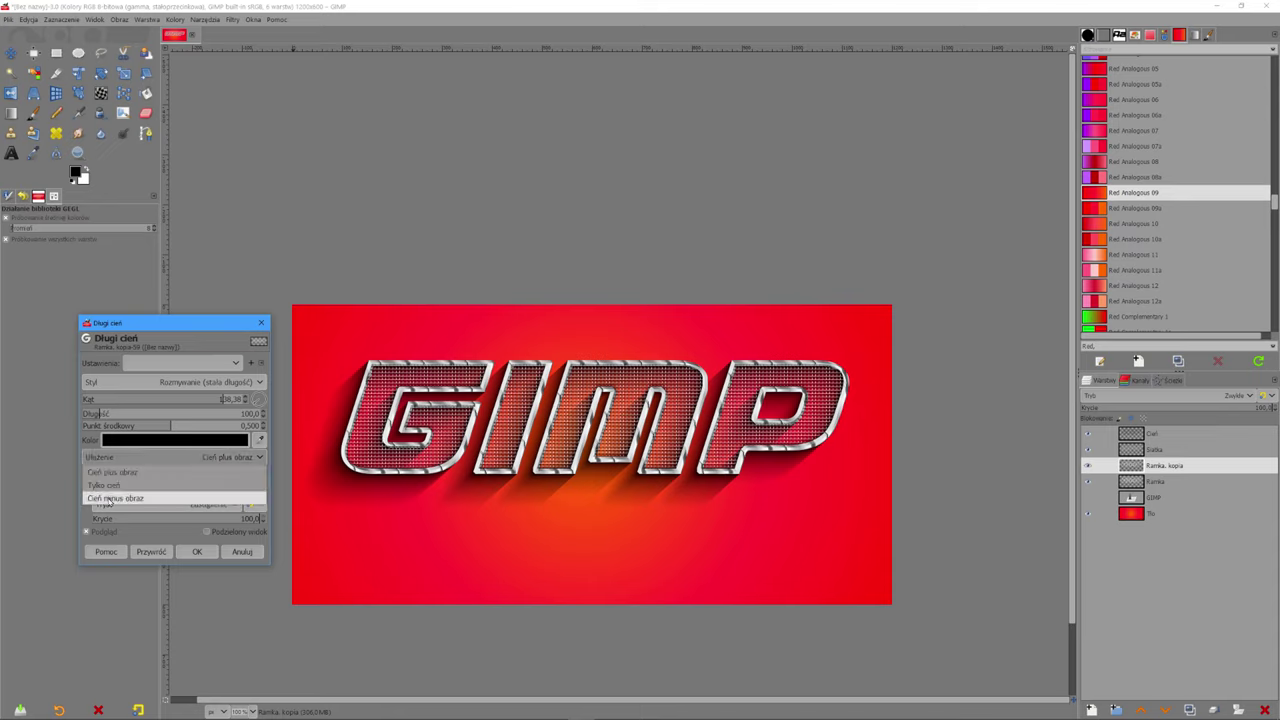
pyautogui.click(110, 499)
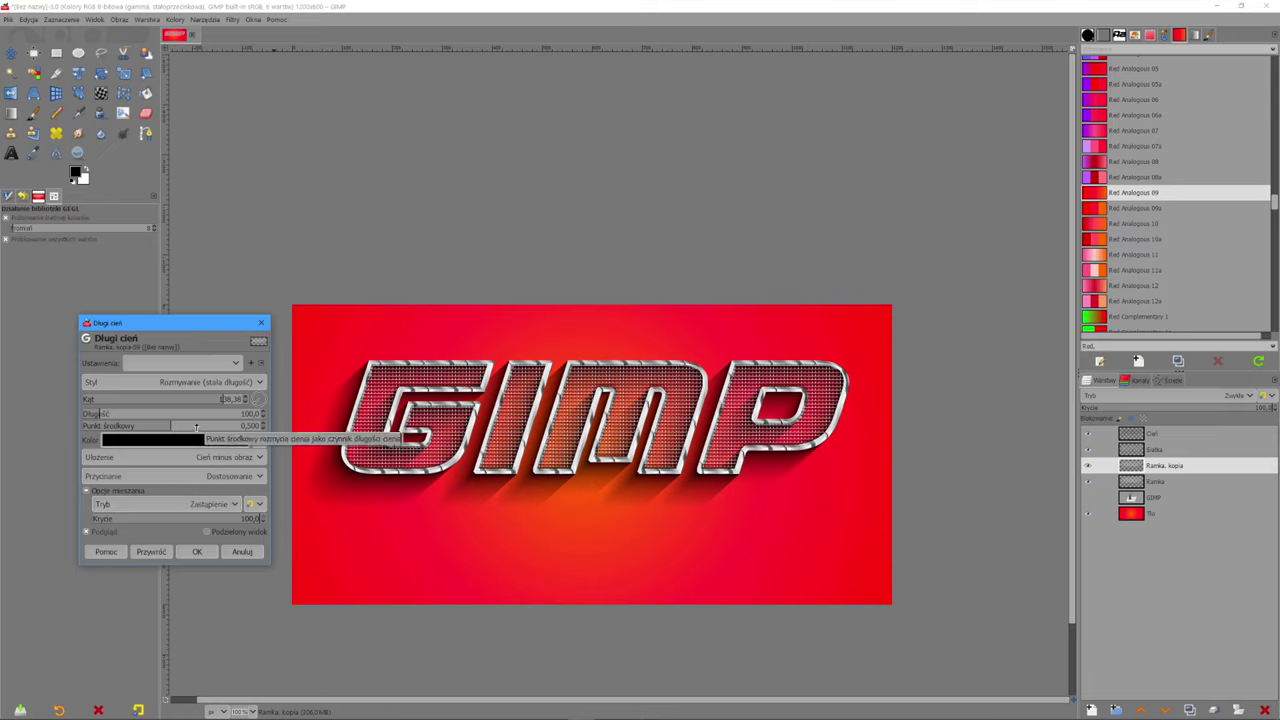
# Step: Set shadow midpoint 0,693, length 357,3 and opacity 79,8, then apply the long shadow
pyautogui.click(196, 427)
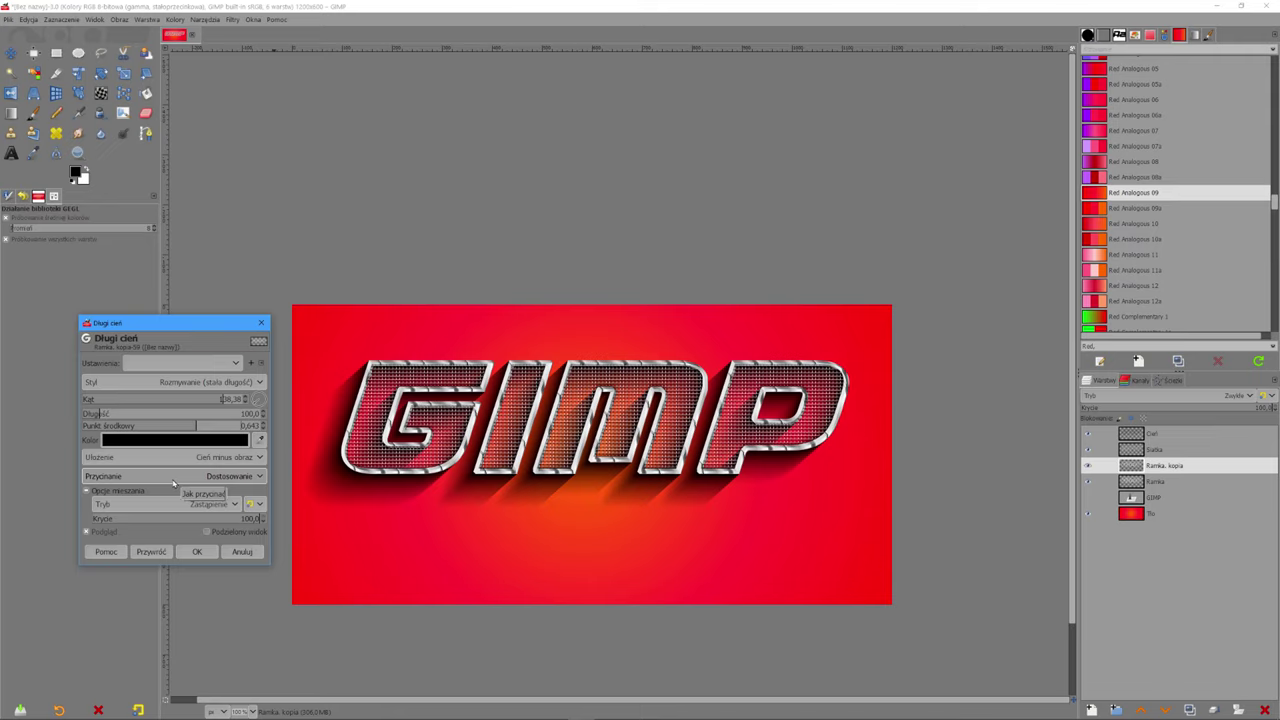
pyautogui.click(108, 413)
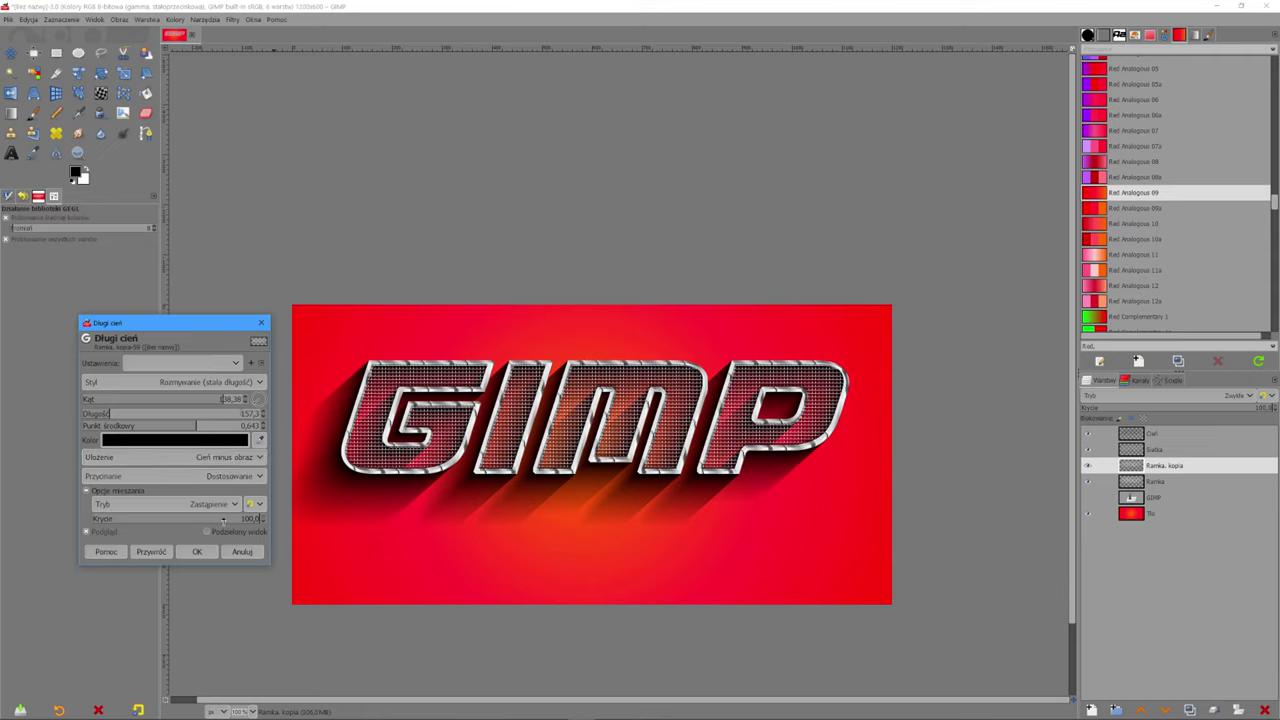
pyautogui.click(235, 519)
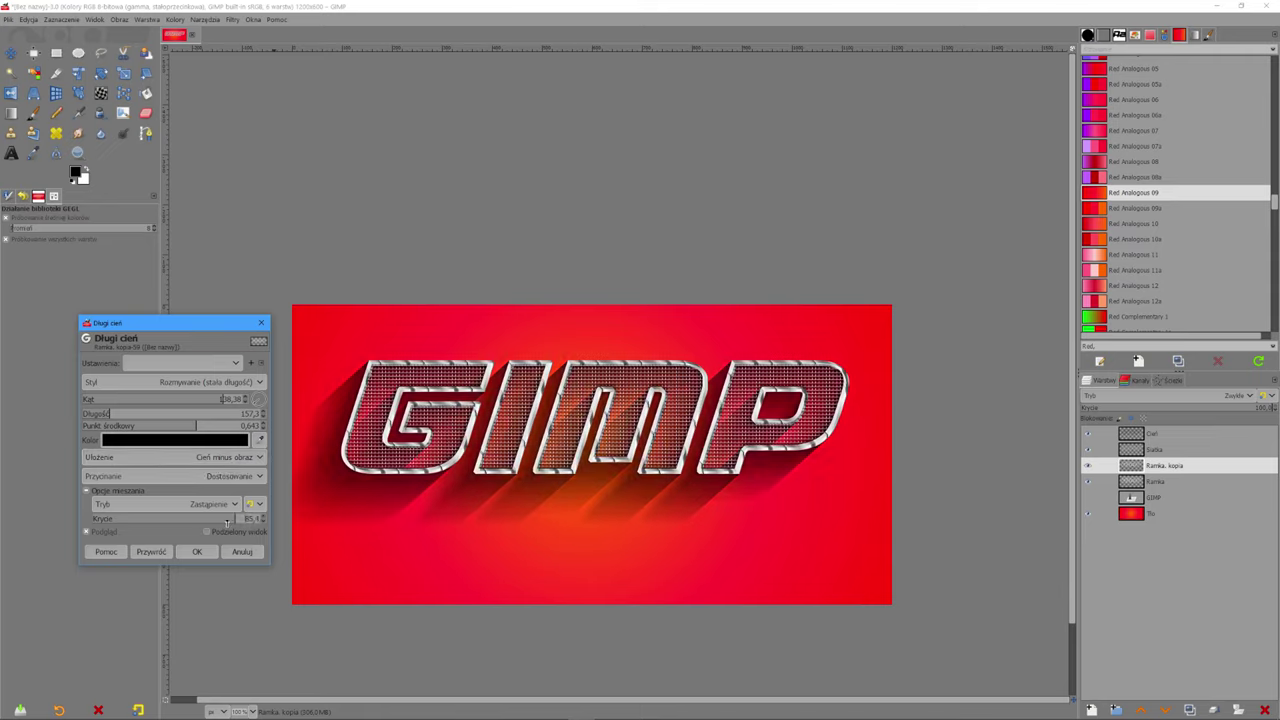
pyautogui.click(226, 520)
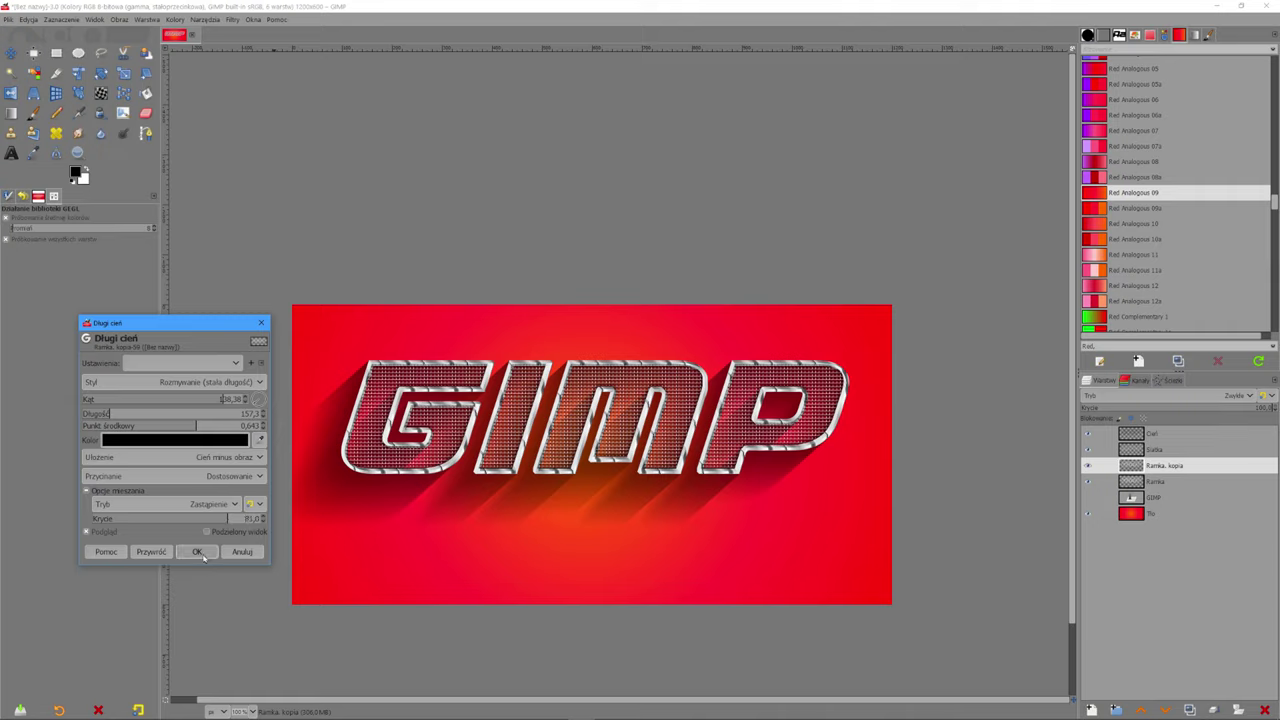
pyautogui.click(203, 557)
# Step: Select the Cień layer and add a new empty transparent layer at the top
pyautogui.press('m')
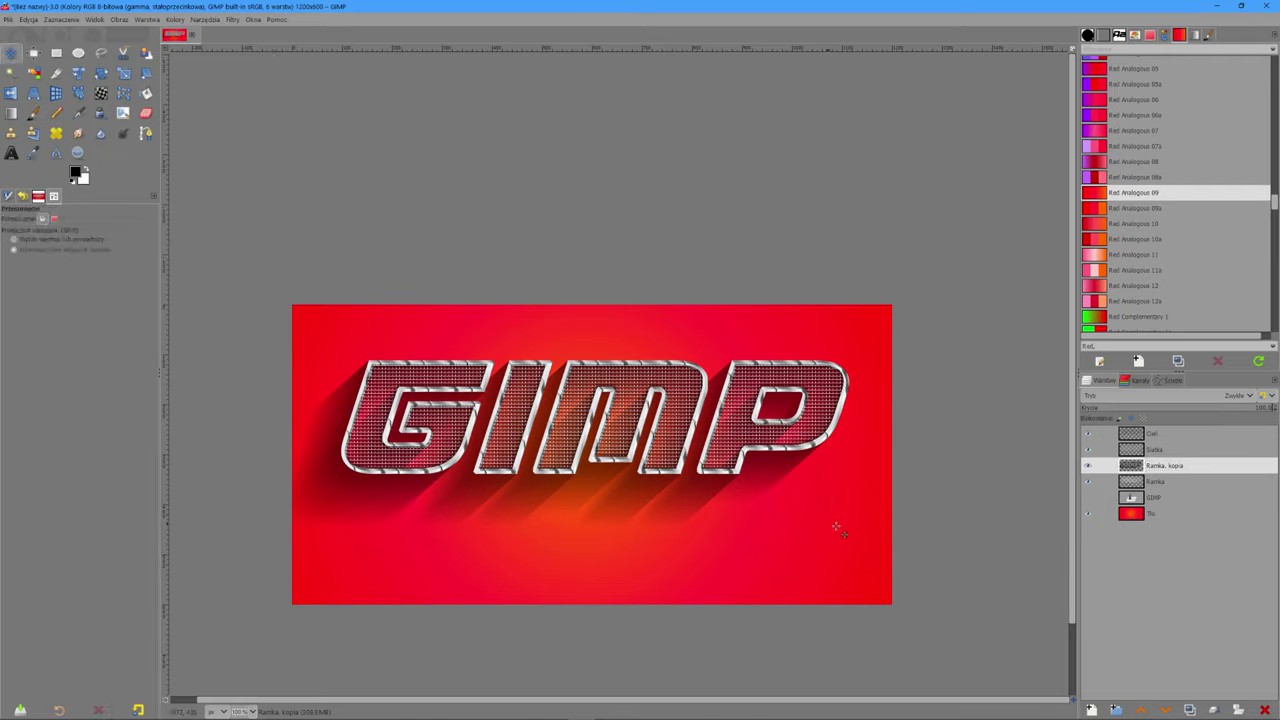
pyautogui.click(1138, 440)
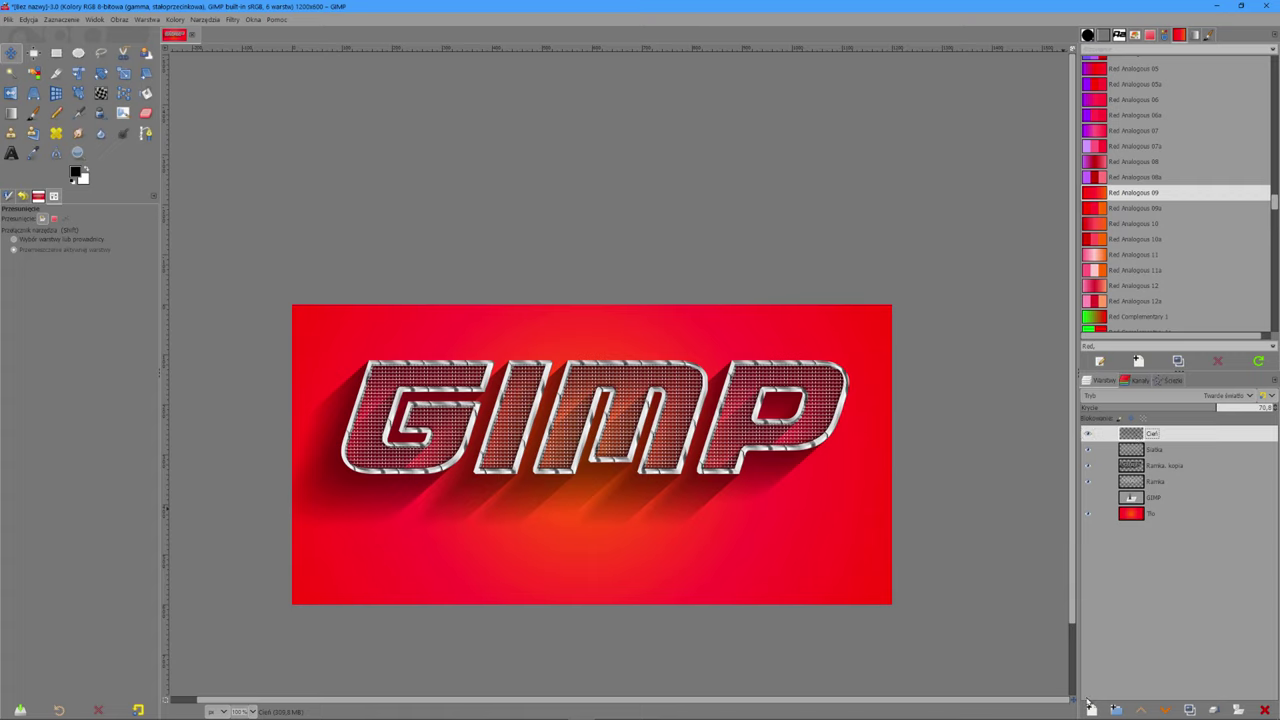
pyautogui.click(1091, 710)
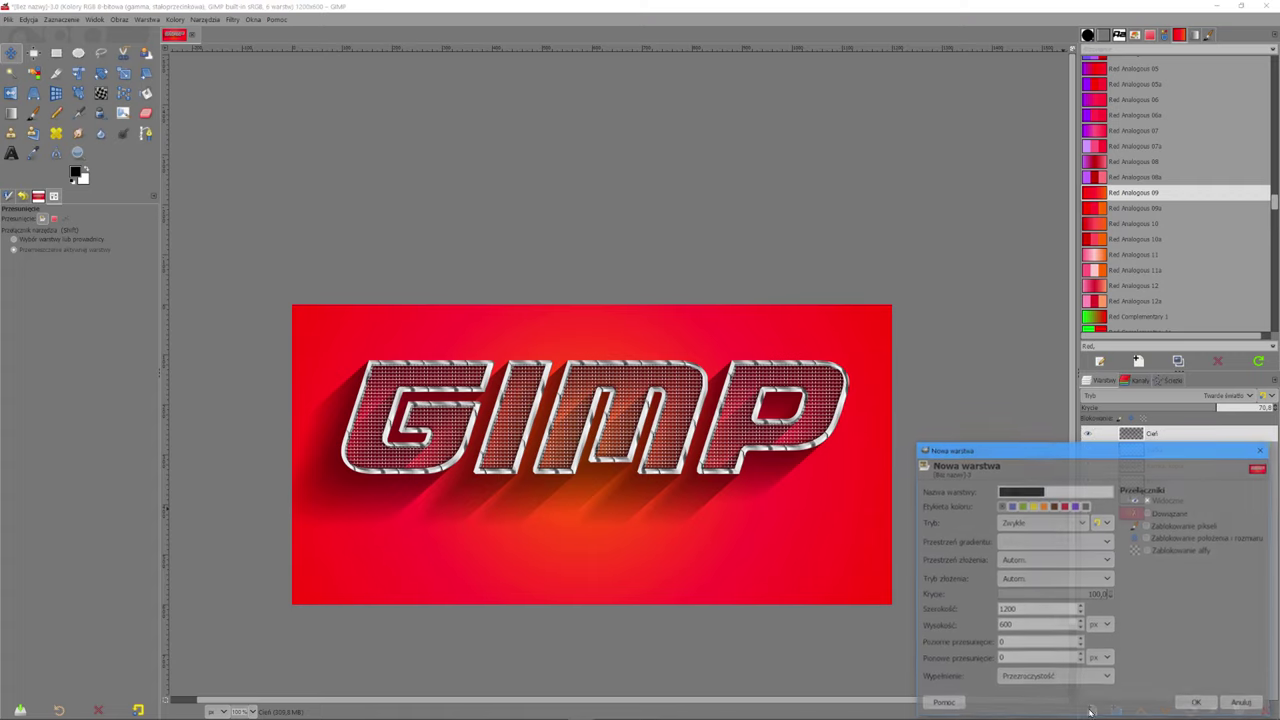
pyautogui.click(1196, 704)
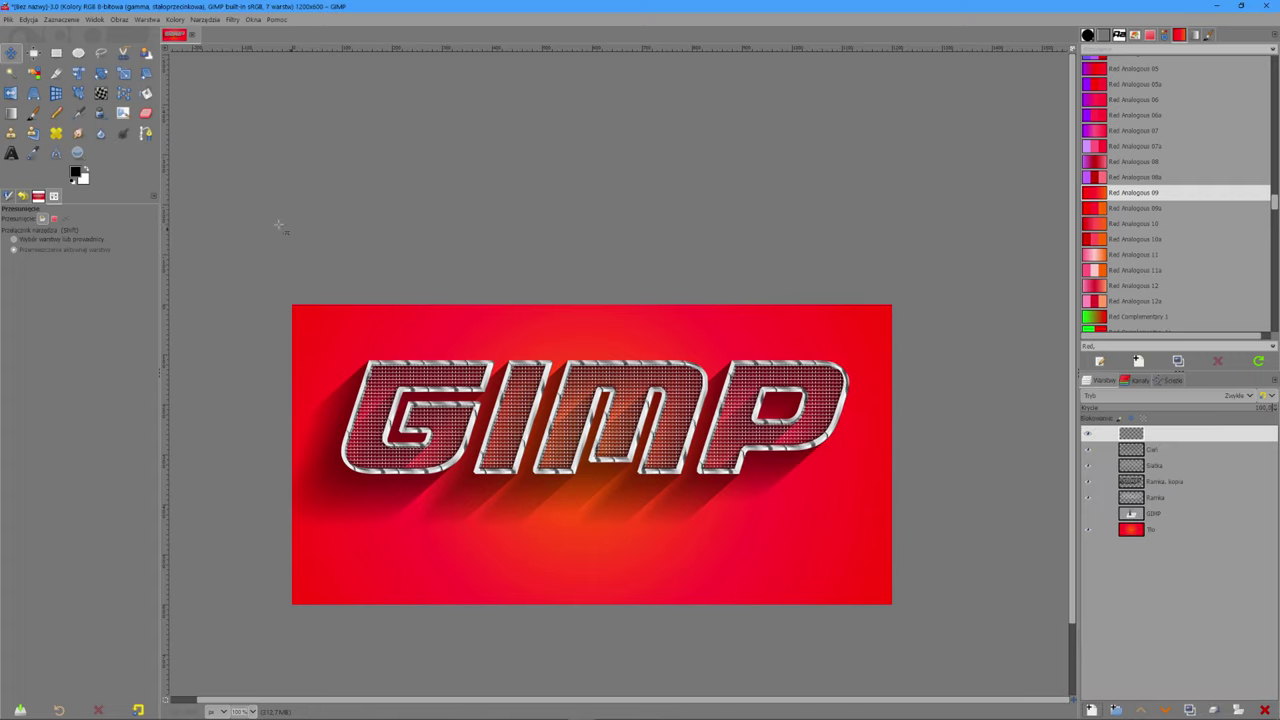
# Step: Fill the new top layer with black and try a first elliptical selection
pyautogui.click(146, 93)
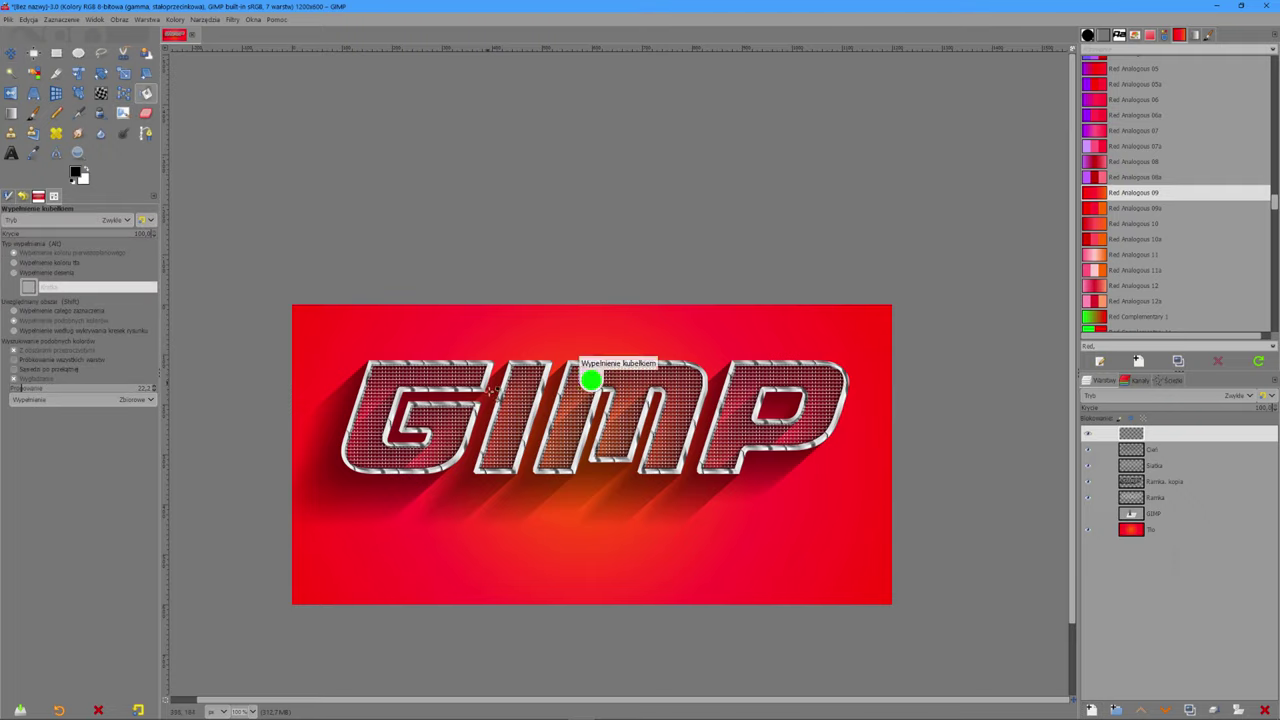
pyautogui.click(588, 372)
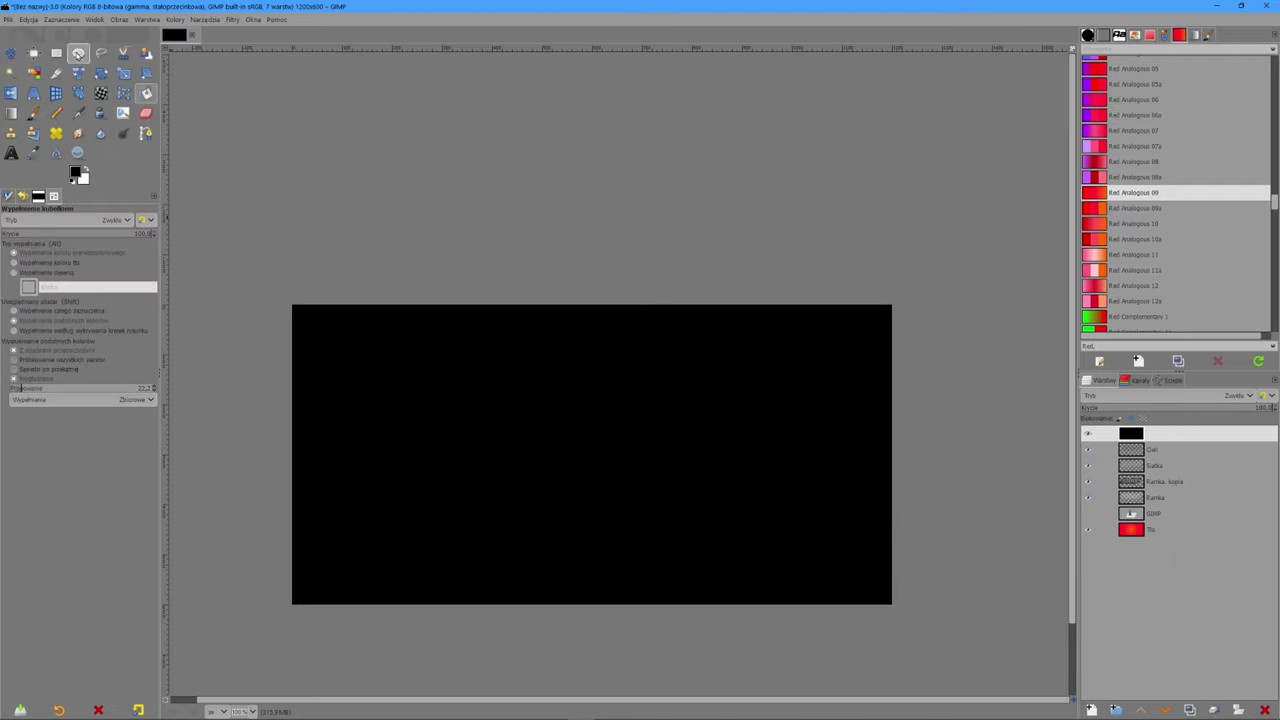
pyautogui.click(78, 52)
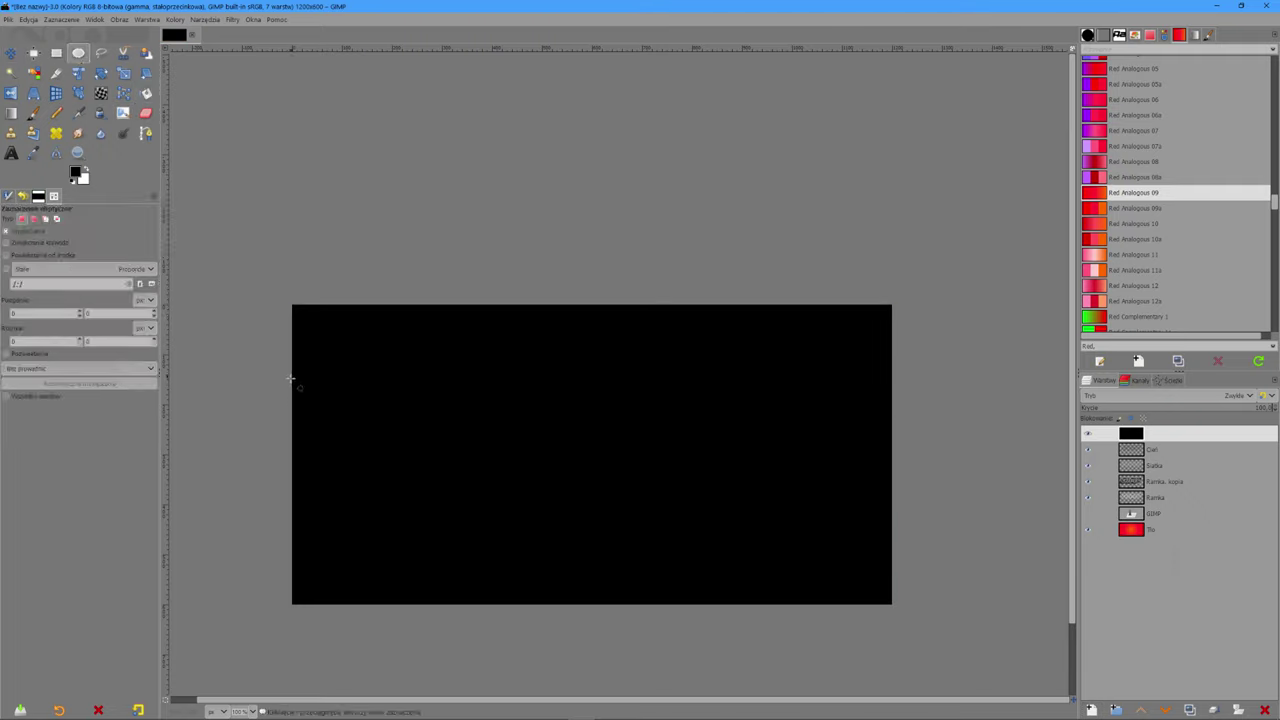
pyautogui.moveTo(290, 388); pyautogui.dragTo(887, 588)
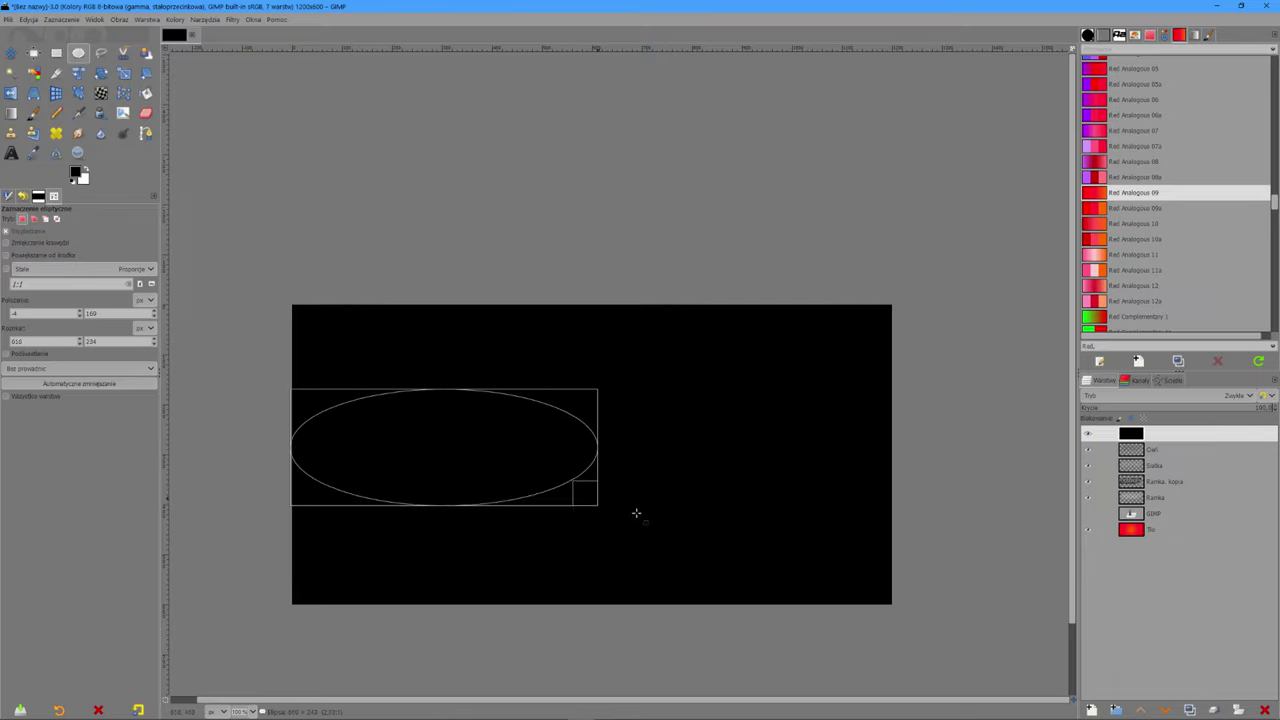
pyautogui.click(887, 588)
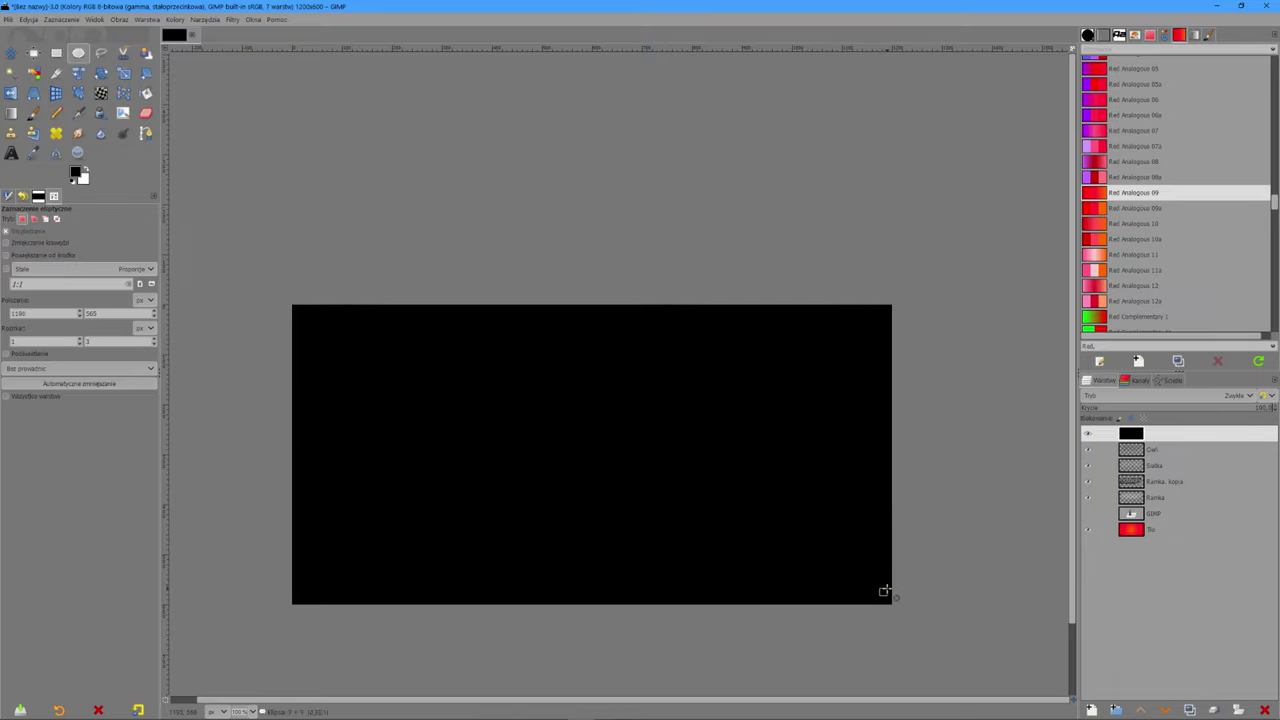
# Step: Stretch an ellipse across the canvas, delete the black inside it, and deselect
pyautogui.press('ctrl')
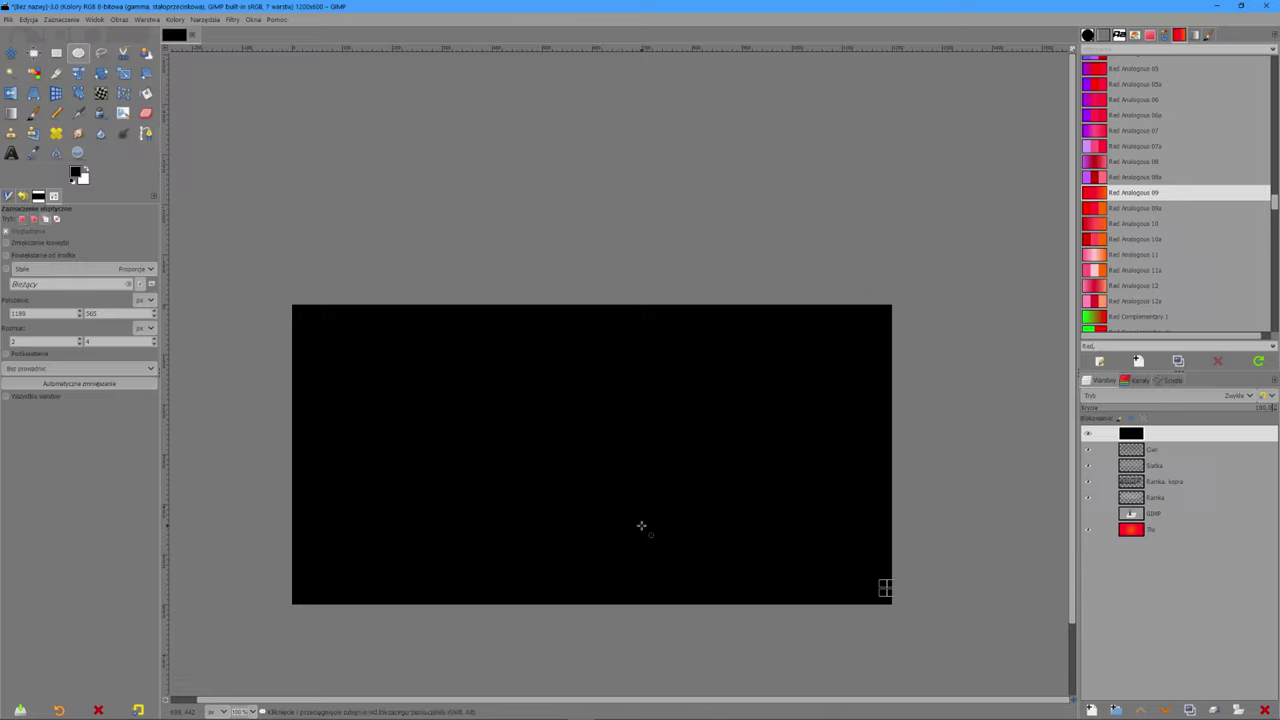
pyautogui.keyDown('ctrl'); pyautogui.click(641, 525); pyautogui.keyUp('ctrl')
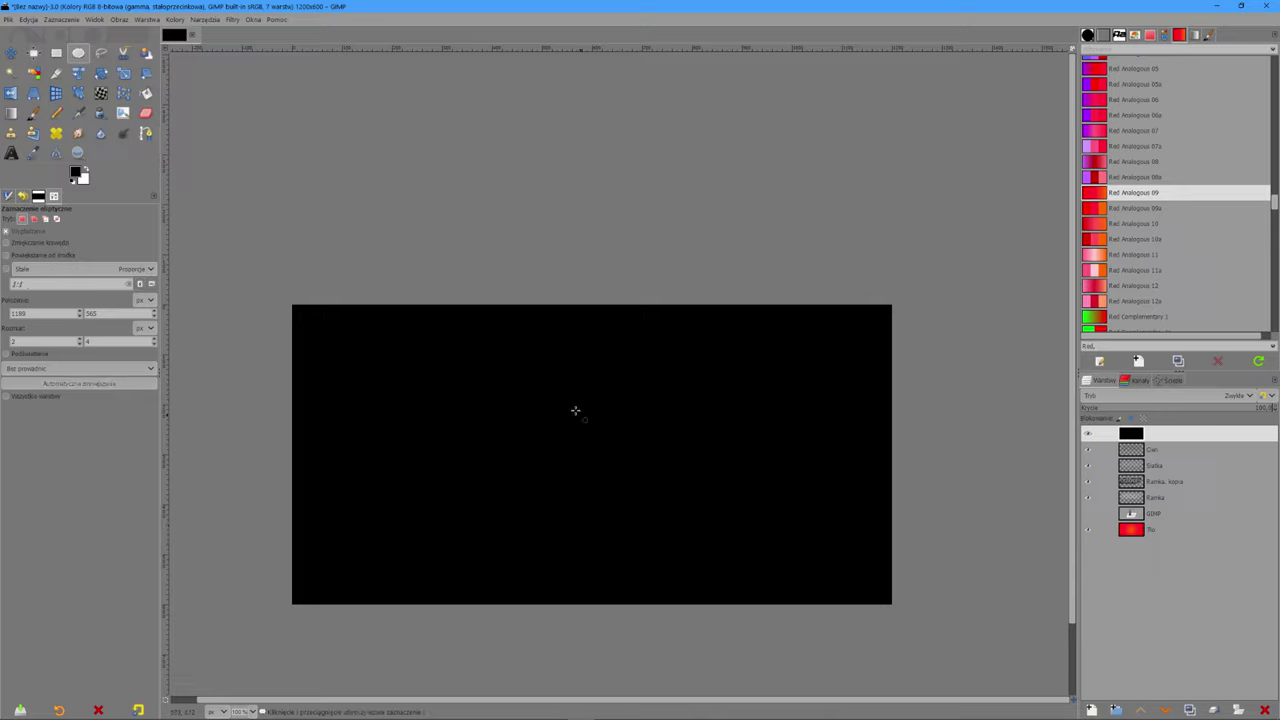
pyautogui.moveTo(295, 382); pyautogui.dragTo(884, 583)
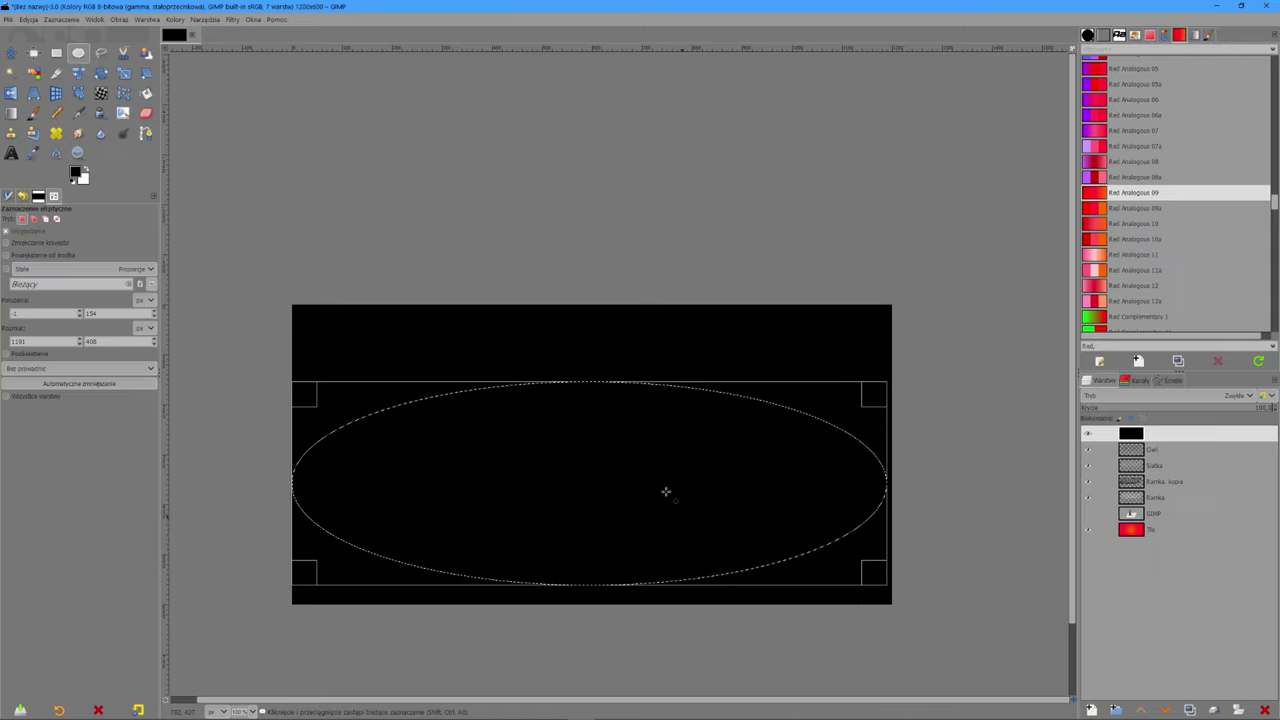
pyautogui.moveTo(583, 394); pyautogui.dragTo(581, 383)
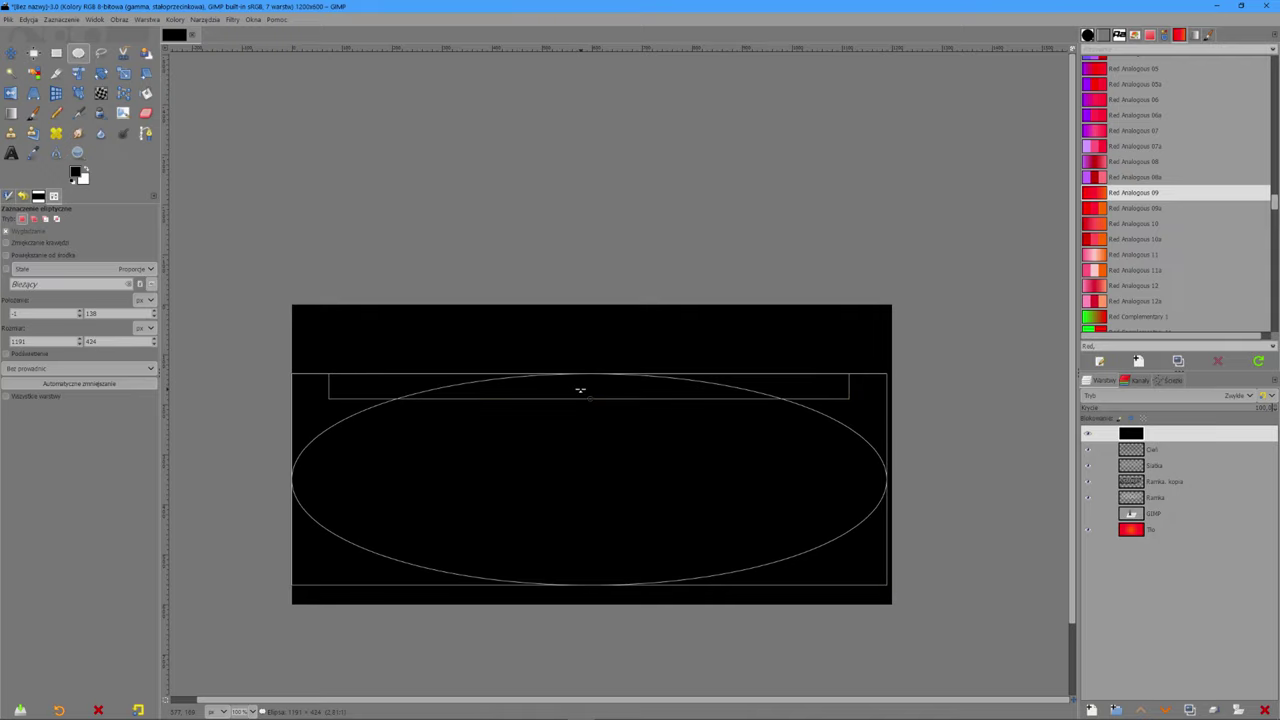
pyautogui.moveTo(564, 570); pyautogui.dragTo(564, 596)
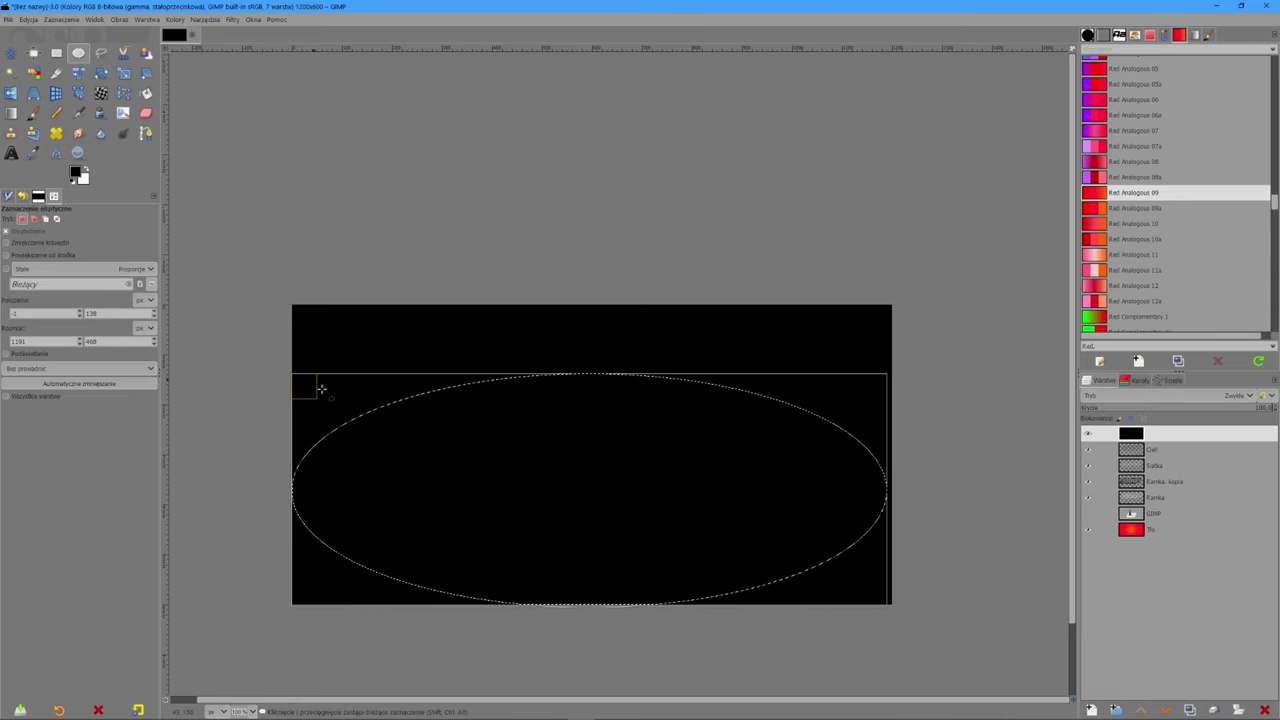
pyautogui.press('Delete')
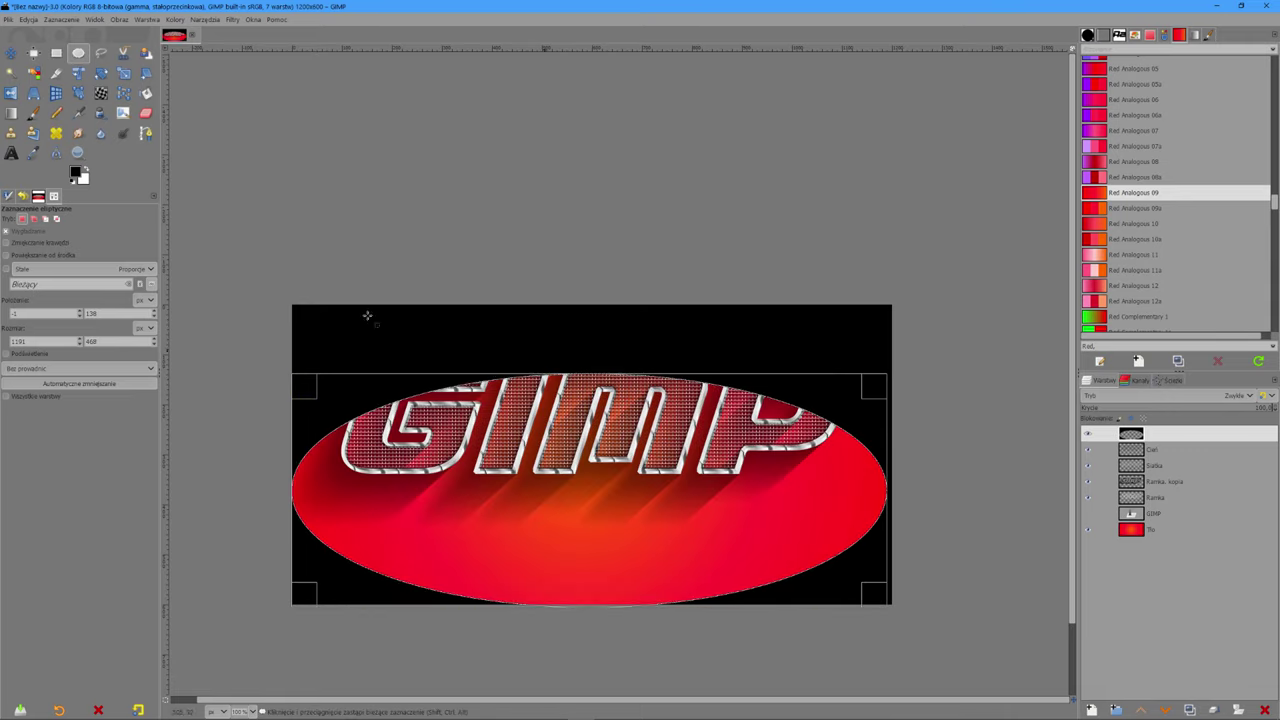
pyautogui.hotkey('ctrl', 'shift', 'a')
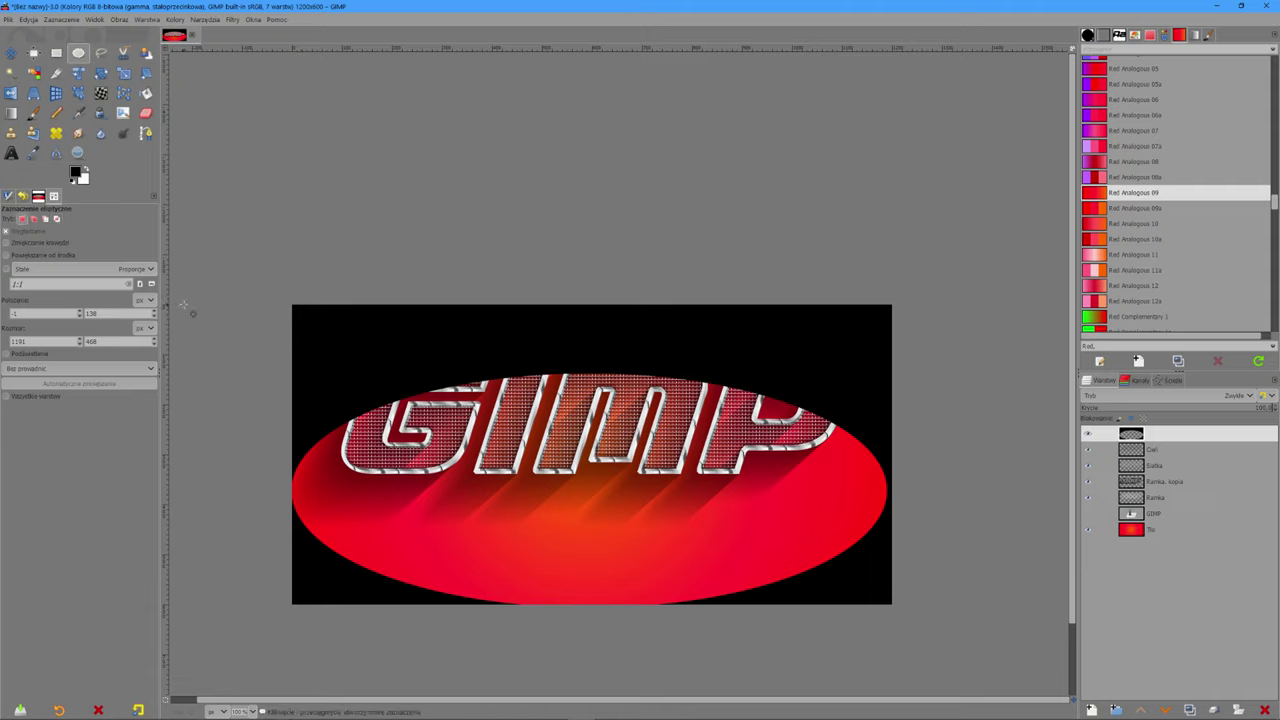
# Step: Apply a Gaussian Blur of about 122 to the black oval layer
pyautogui.click(232, 19)
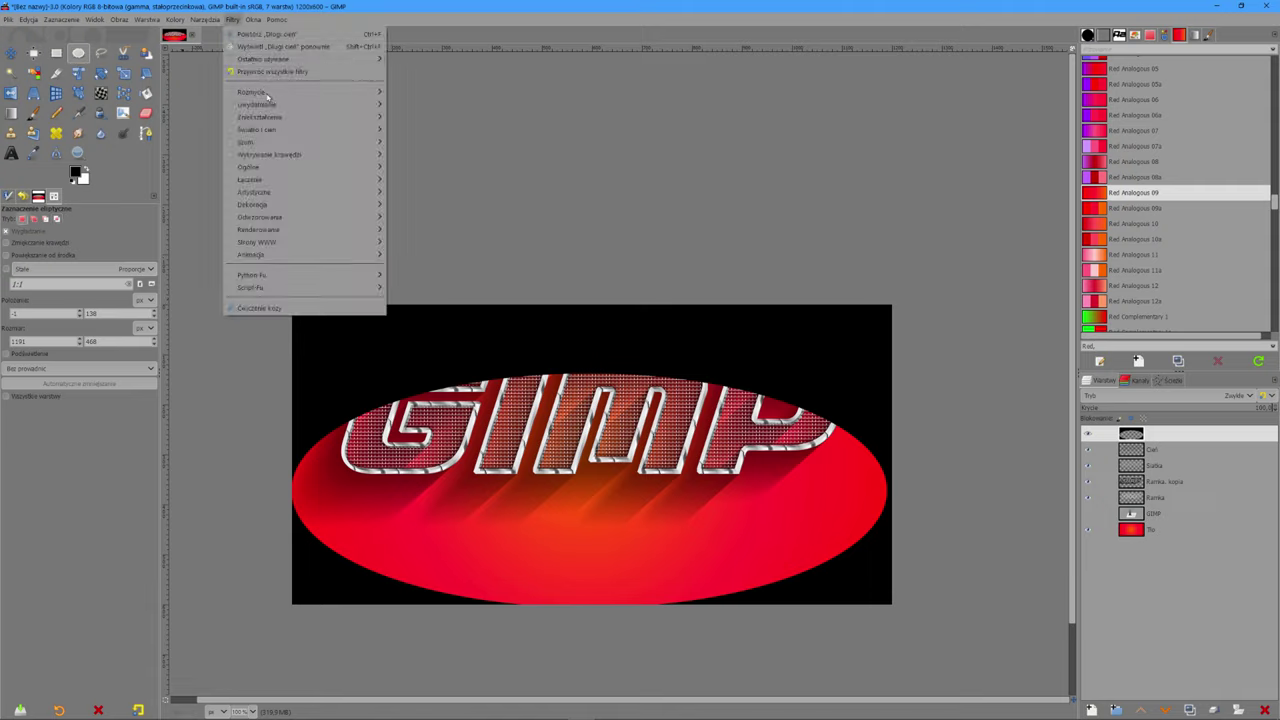
pyautogui.moveTo(252, 92)
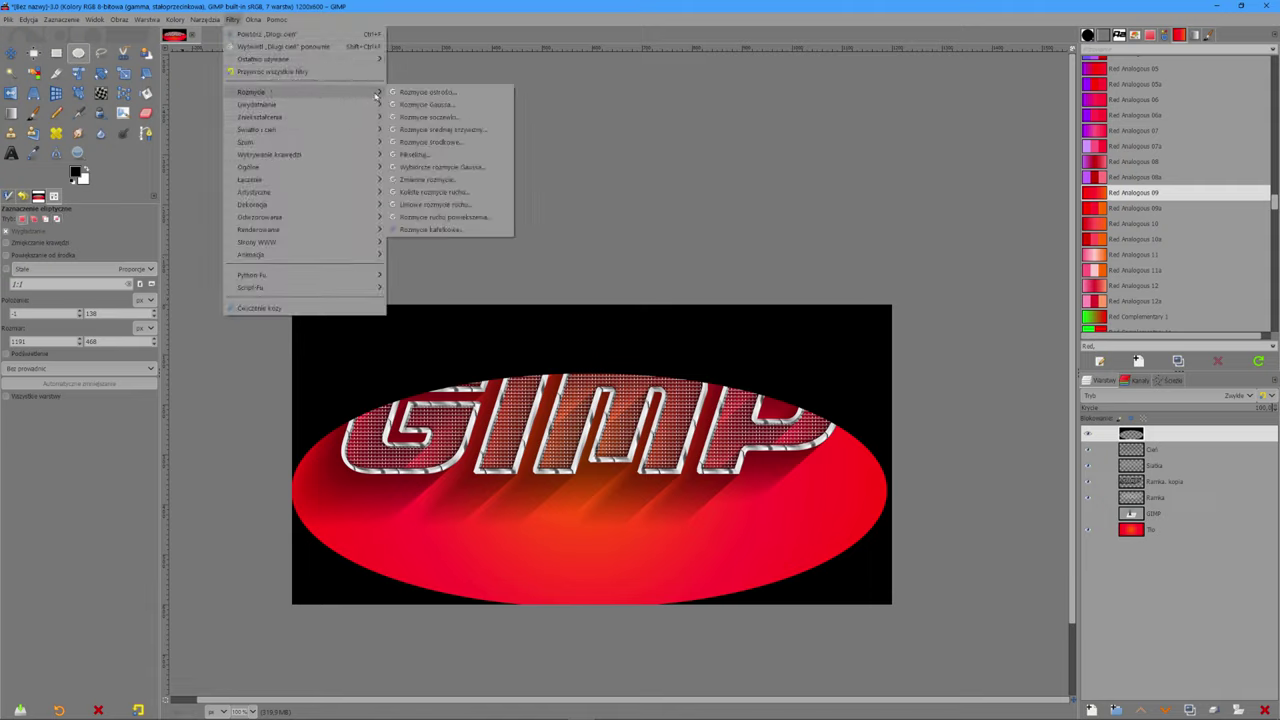
pyautogui.click(435, 106)
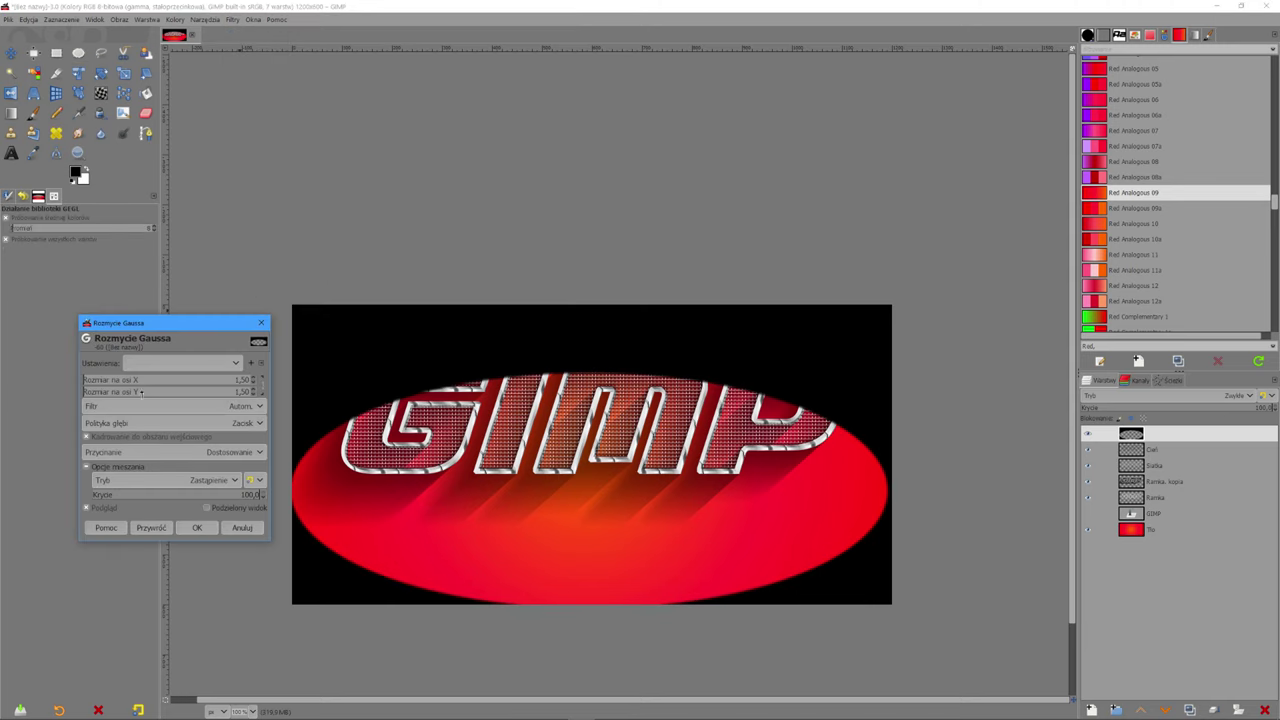
pyautogui.click(215, 392)
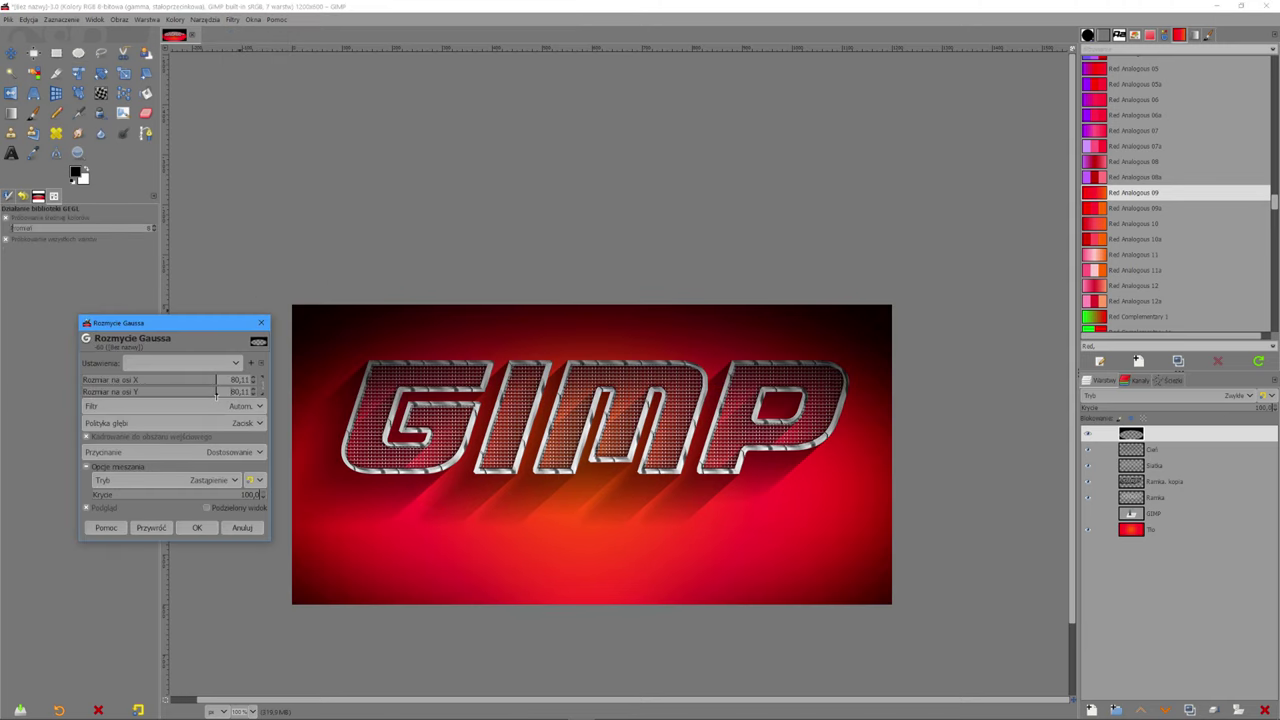
pyautogui.click(216, 393)
pyautogui.moveTo(216, 393); pyautogui.dragTo(258, 392)
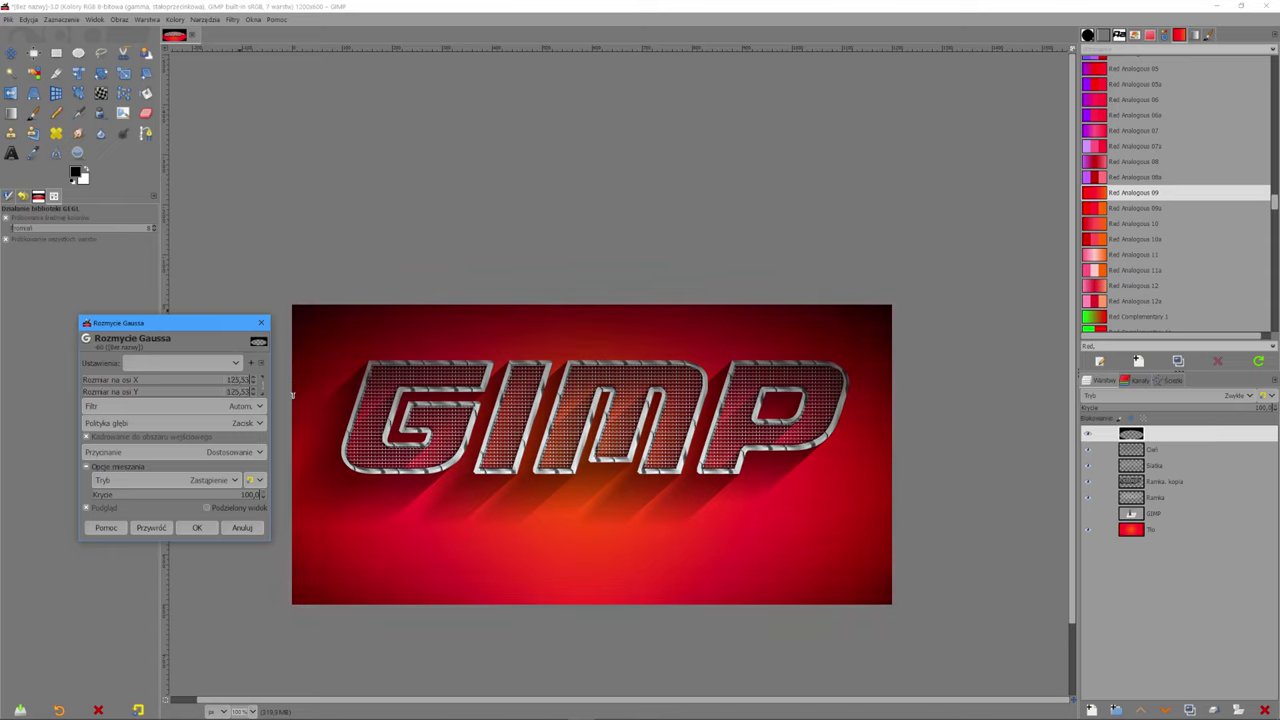
pyautogui.moveTo(288, 393); pyautogui.dragTo(283, 393)
pyautogui.click(198, 528)
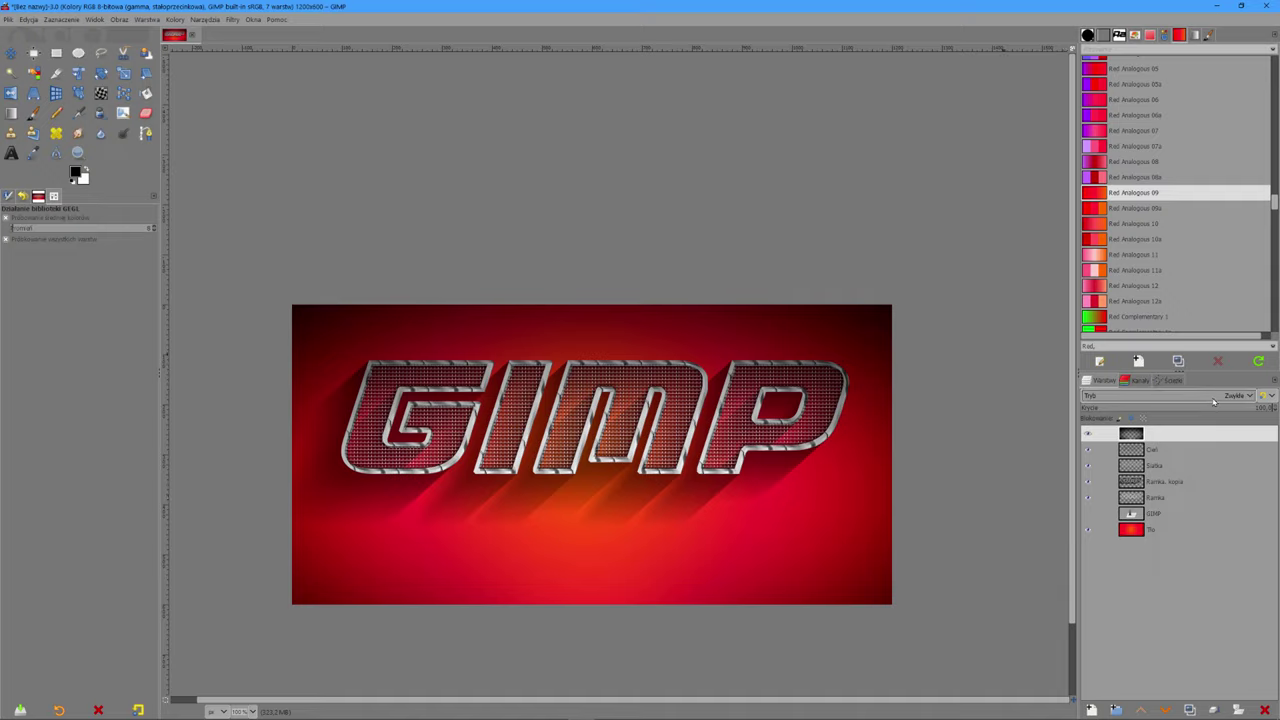
# Step: Set the vignette layer to Linear Light (Światło liniowe) blend mode at opacity 90
pyautogui.click(1215, 397)
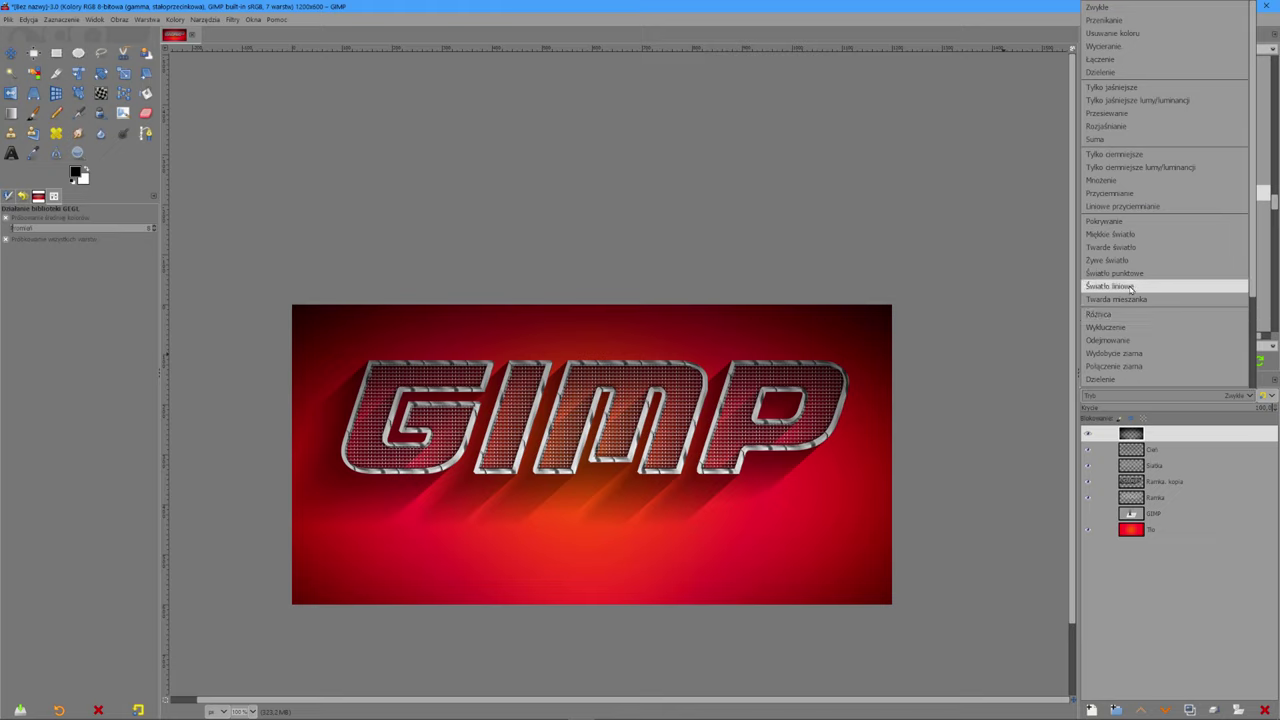
pyautogui.click(1133, 286)
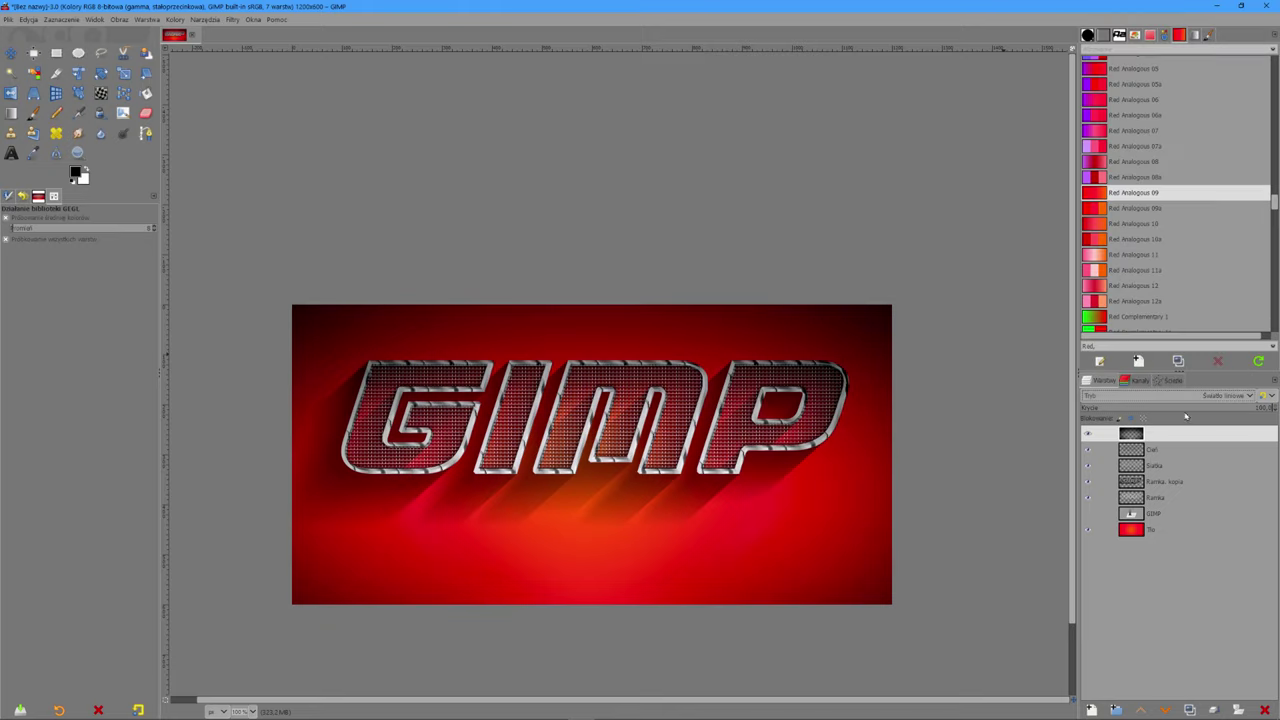
pyautogui.moveTo(1246, 409); pyautogui.dragTo(1243, 408)
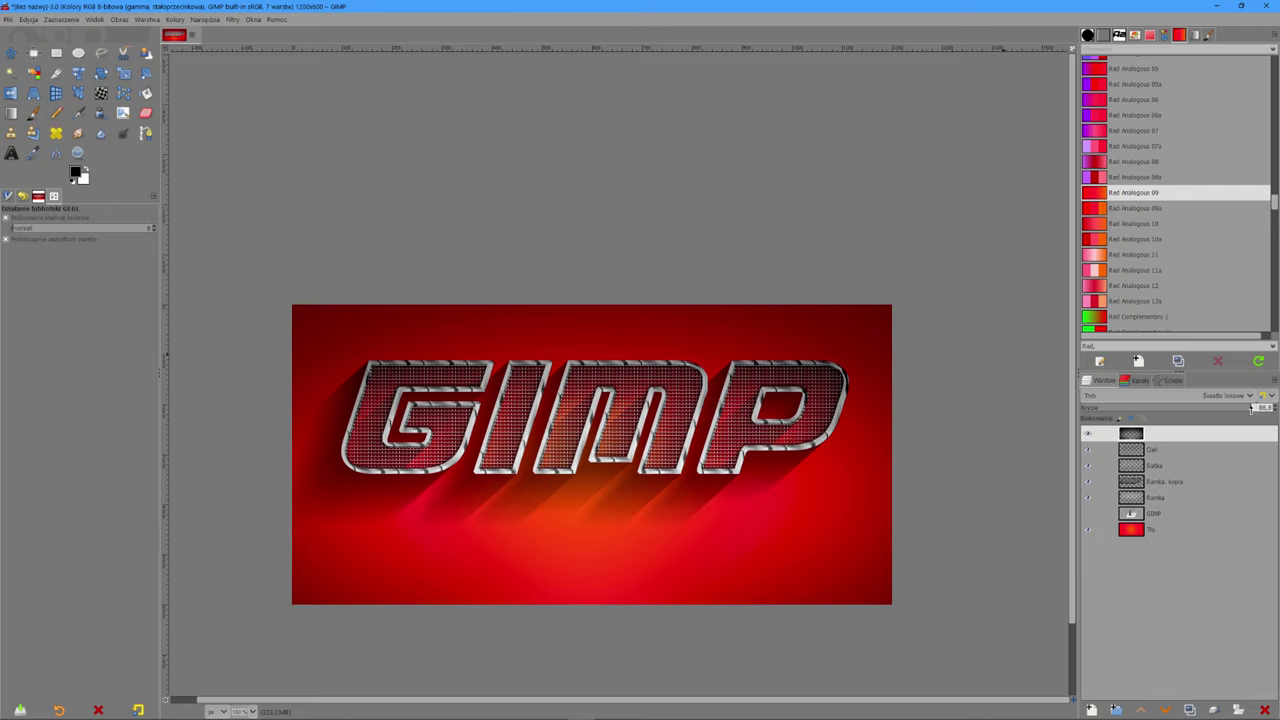
pyautogui.doubleClick(1255, 408)
pyautogui.write('90')
pyautogui.scroll(1, 603, 494)
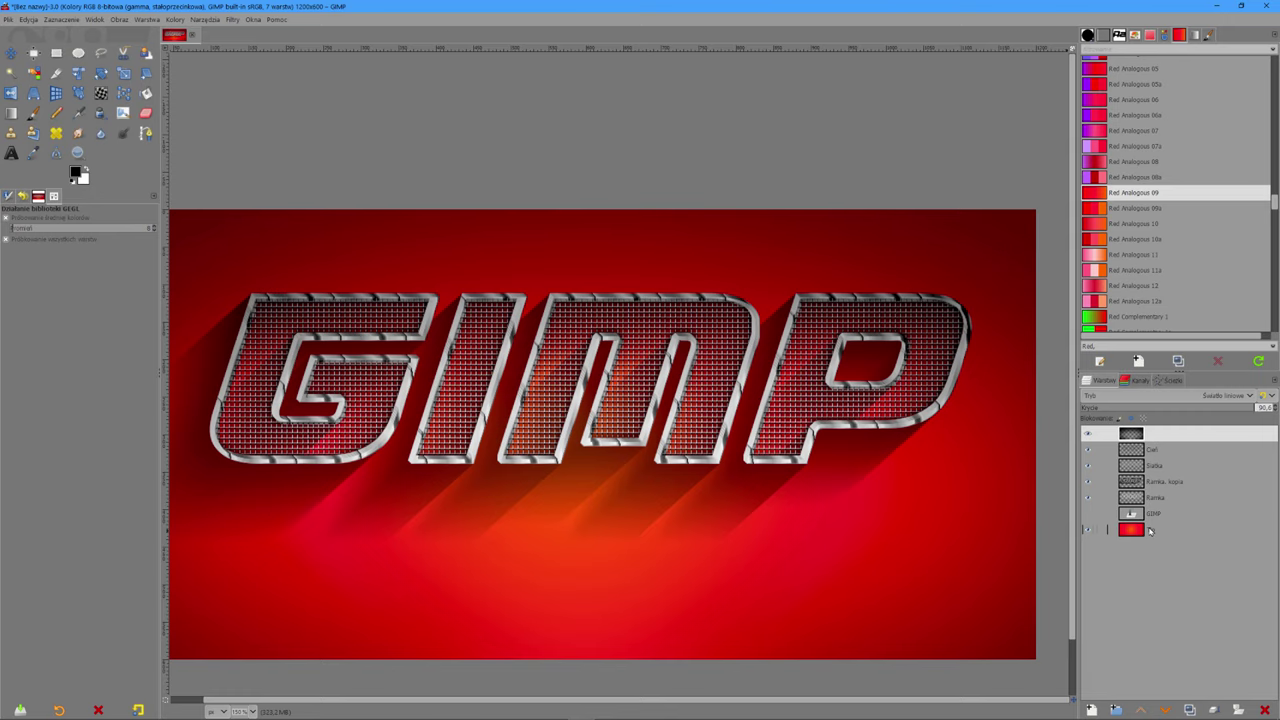
pyautogui.scroll(-1, 745, 457)
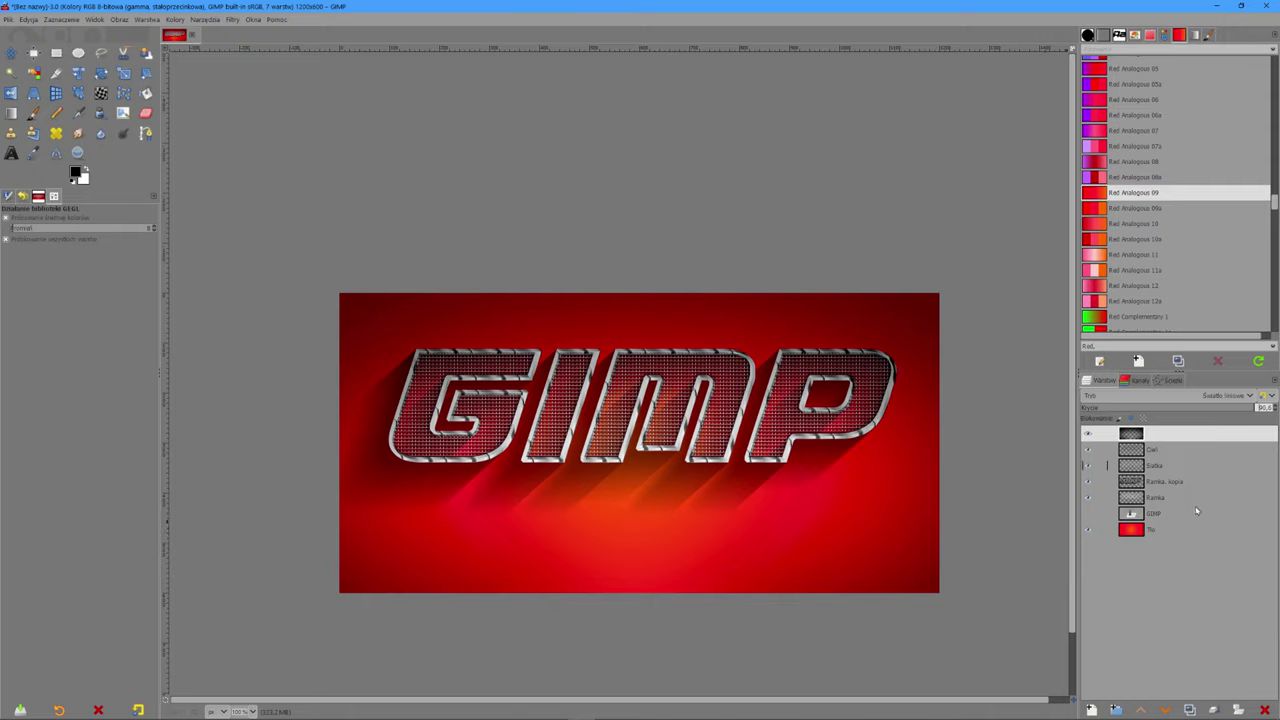
# Step: Merge the visible layers with Połącz widoczne warstwy, confirming with Połącz
pyautogui.rightClick(1170, 436)
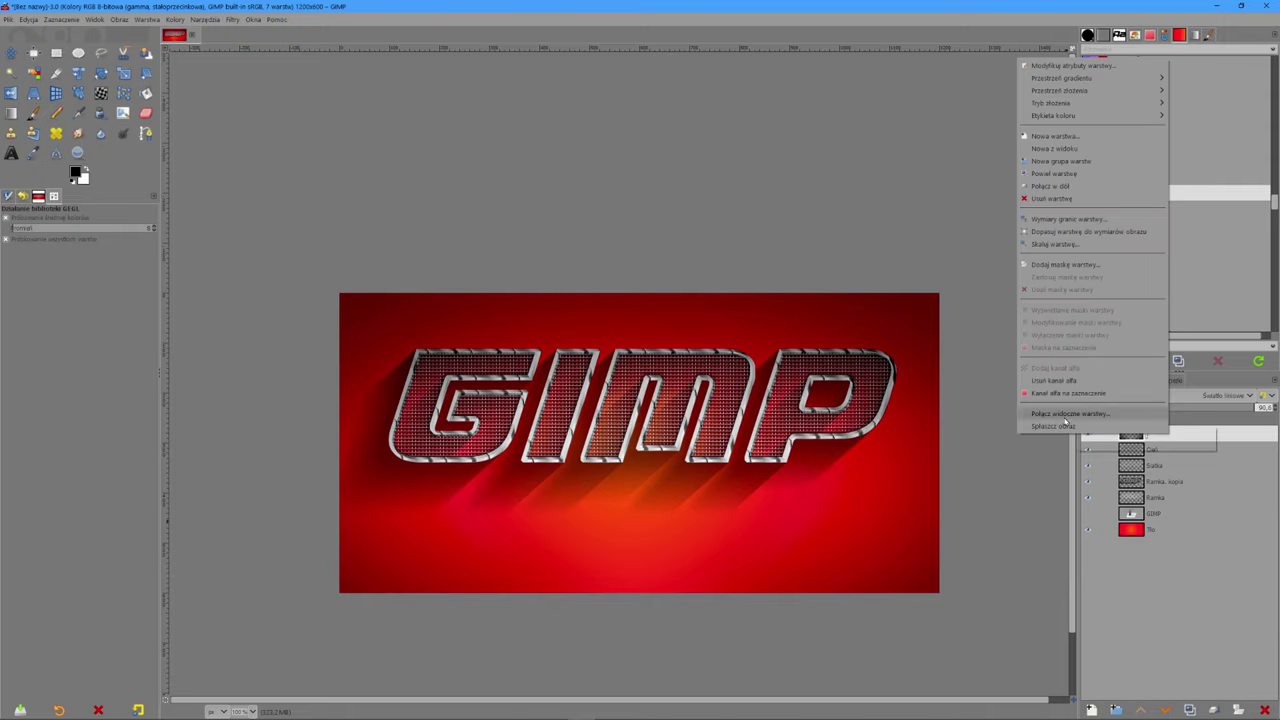
pyautogui.click(1061, 418)
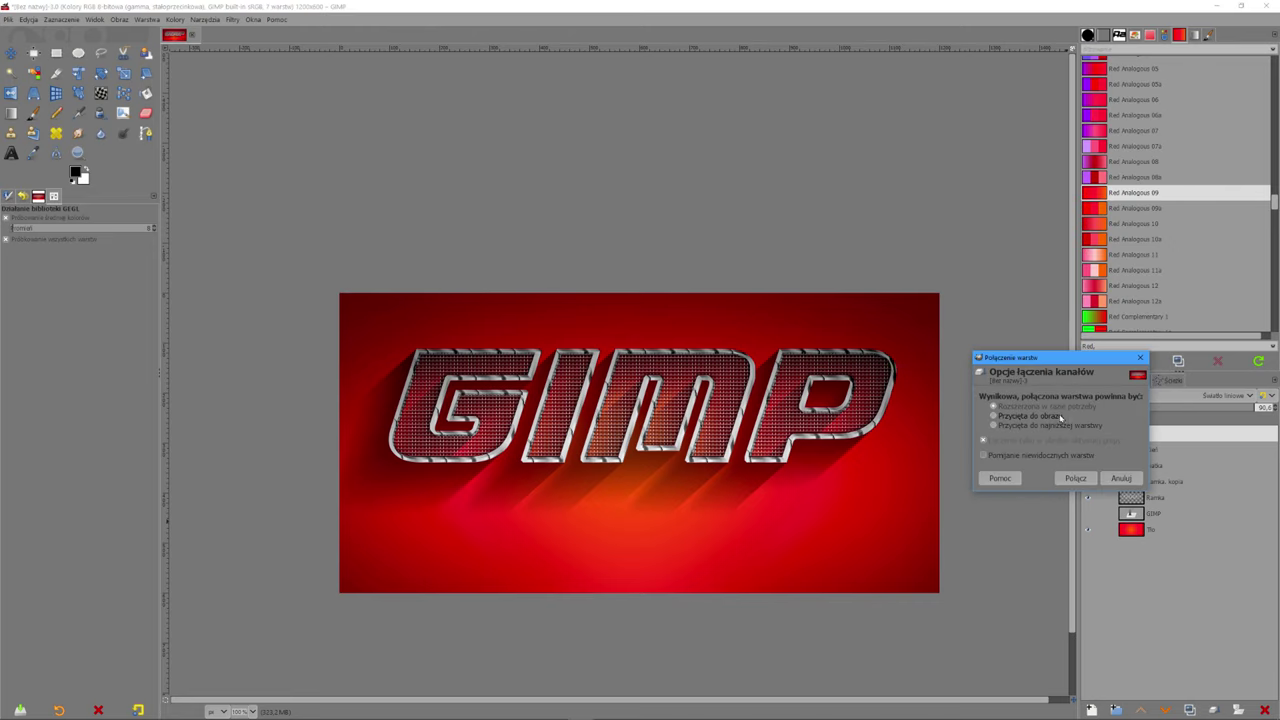
pyautogui.click(1124, 474)
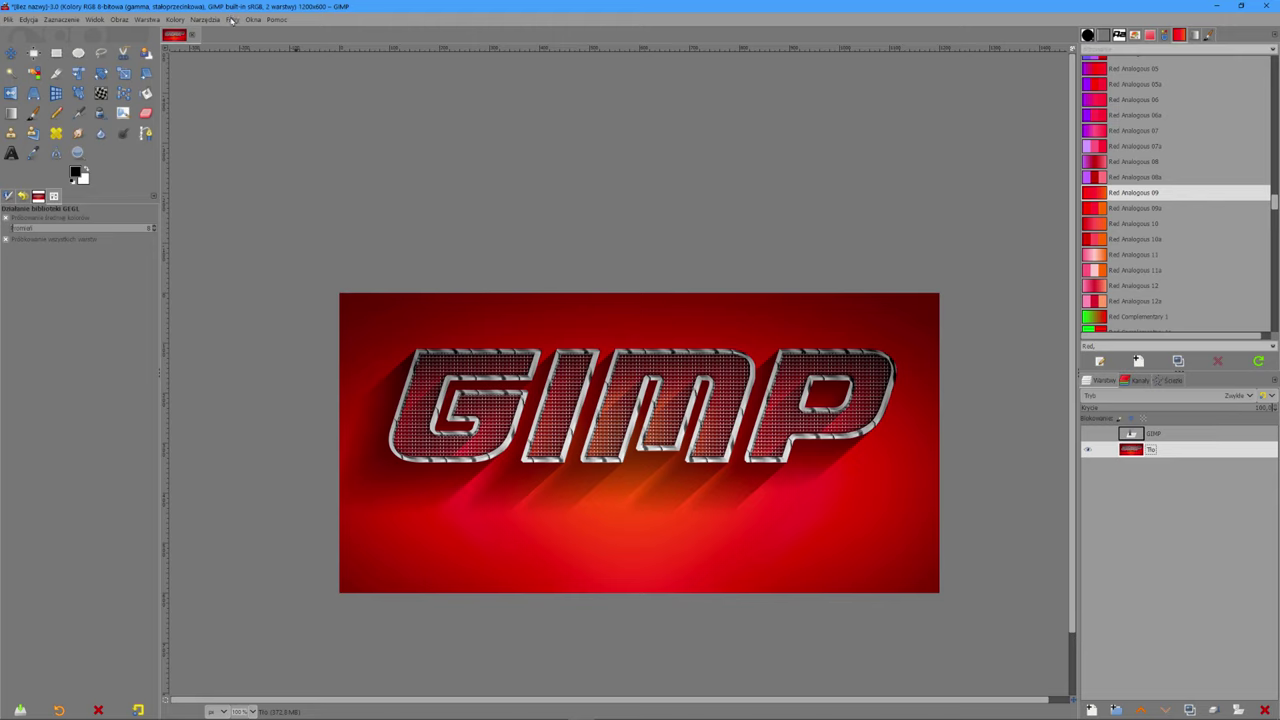
pyautogui.click(231, 20)
pyautogui.moveTo(257, 104)
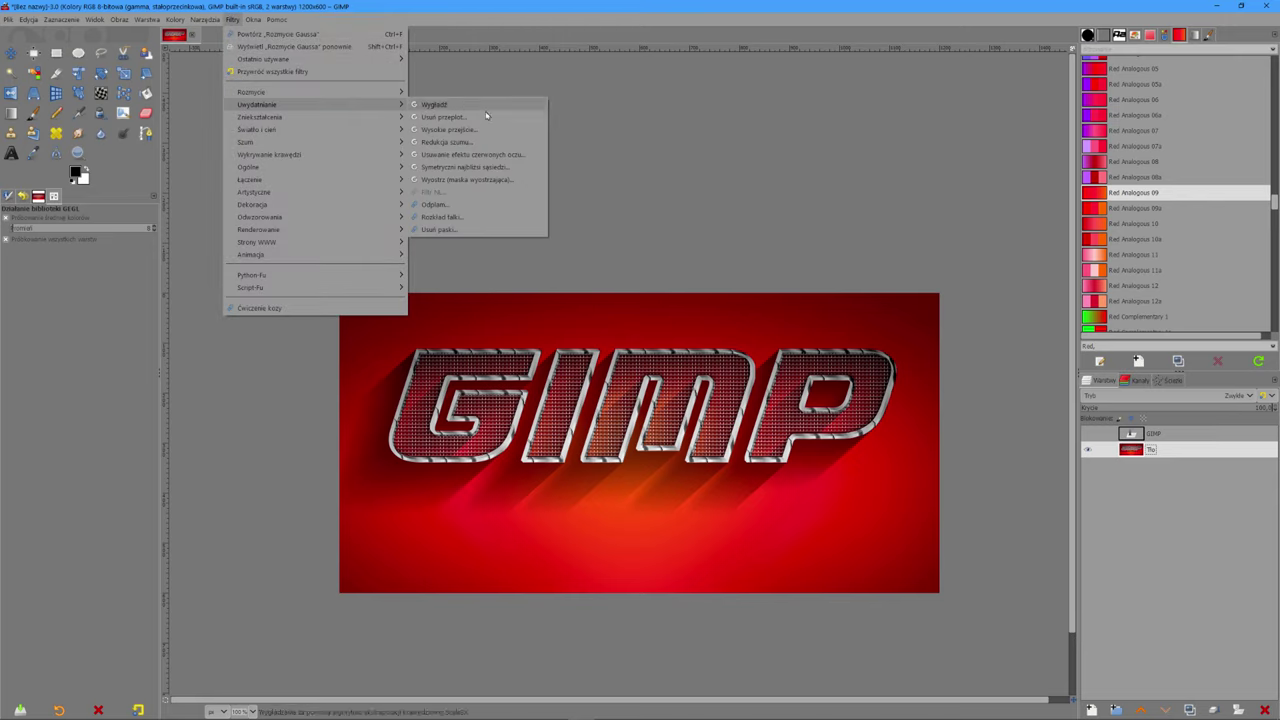
# Step: Tune the Unsharp Mask to a radius of about 2.9 and an amount of about 0.02
pyautogui.click(482, 180)
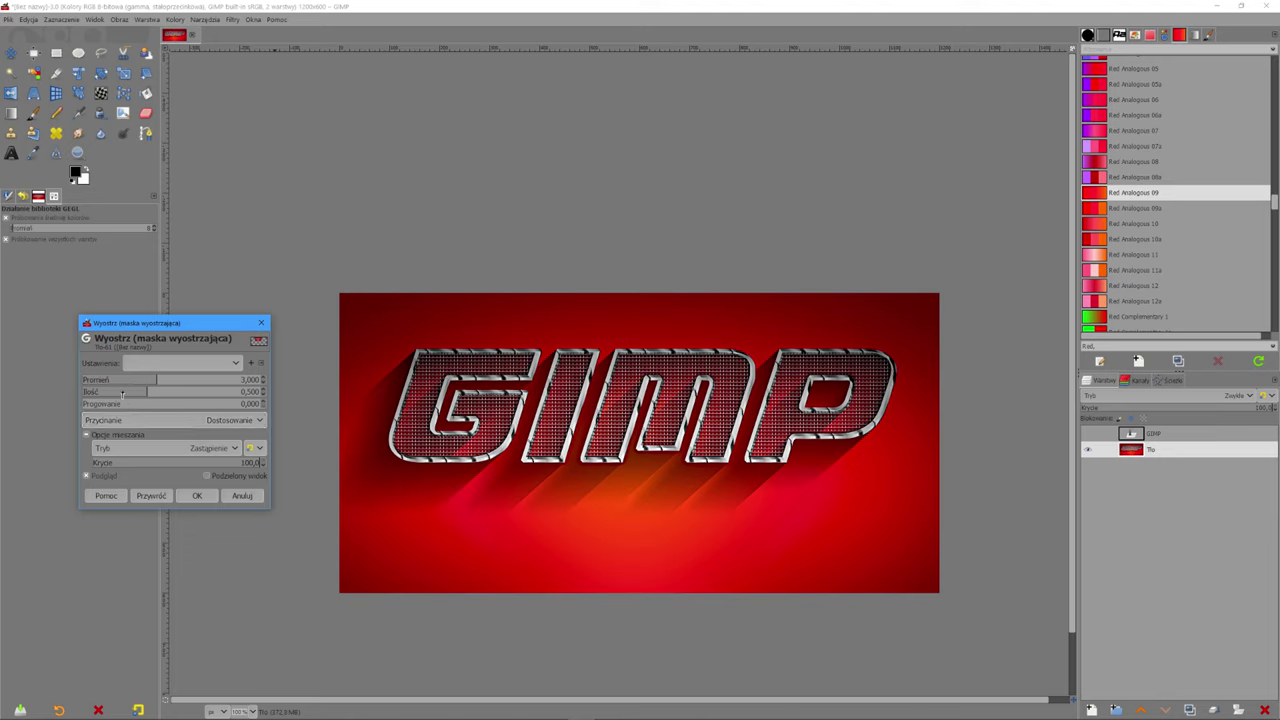
pyautogui.click(122, 394)
pyautogui.moveTo(179, 382); pyautogui.dragTo(196, 391)
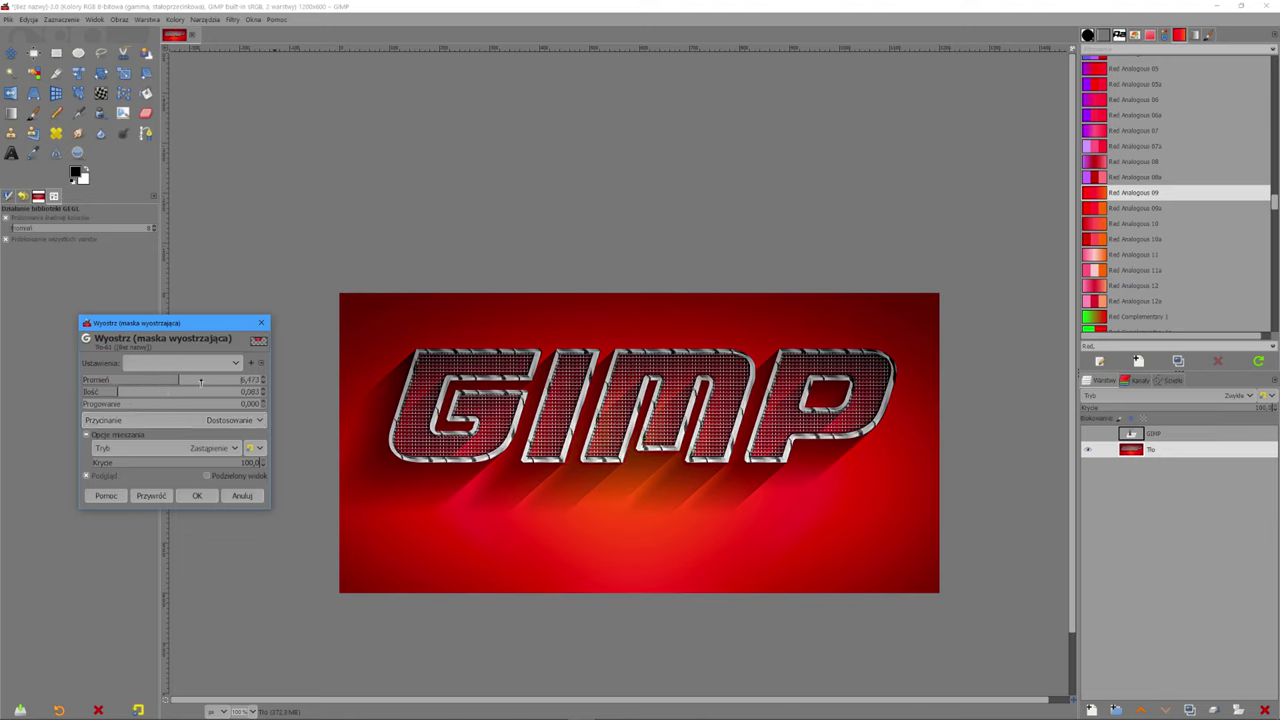
pyautogui.click(127, 392)
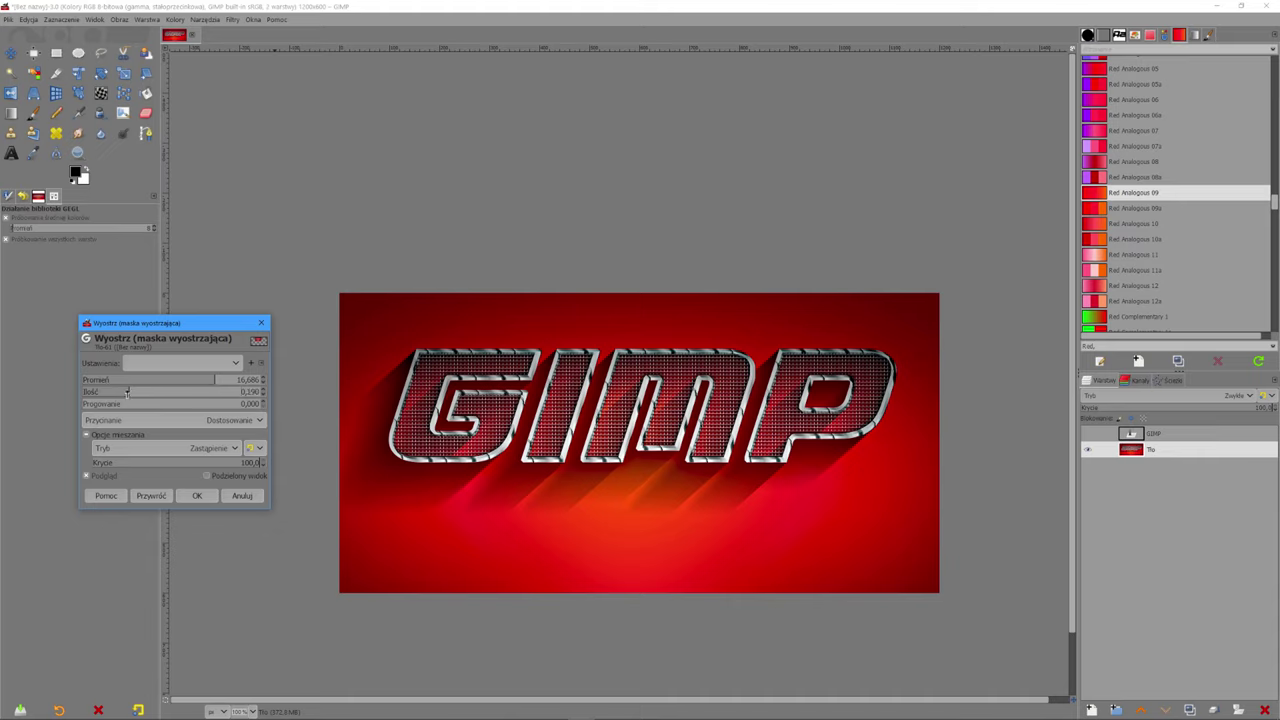
pyautogui.click(123, 392)
pyautogui.click(196, 380)
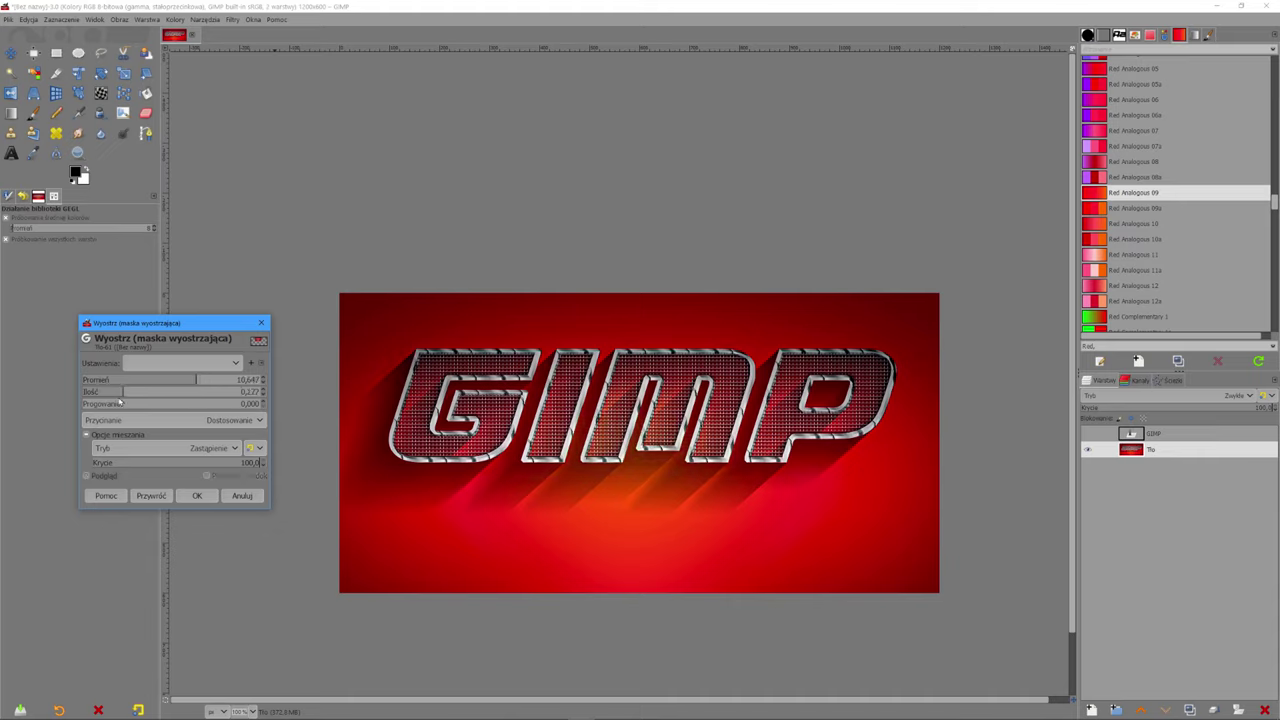
pyautogui.click(116, 392)
pyautogui.click(172, 380)
pyautogui.click(107, 392)
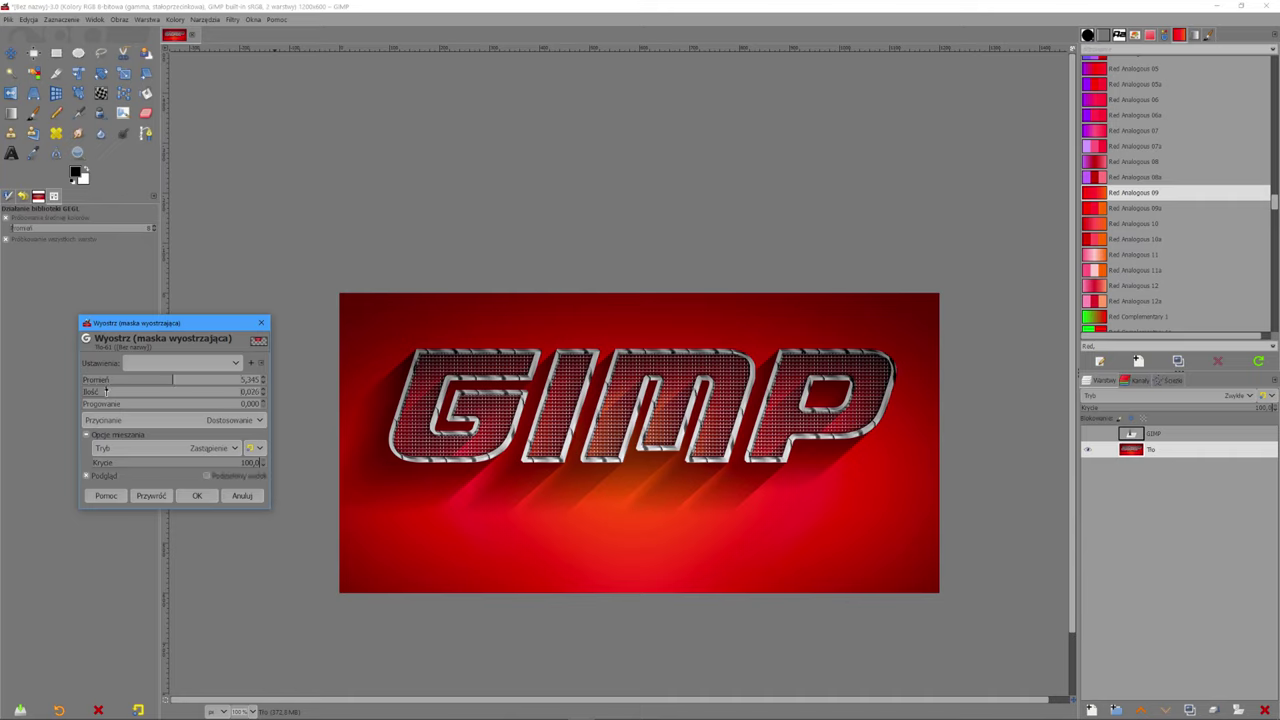
pyautogui.click(155, 380)
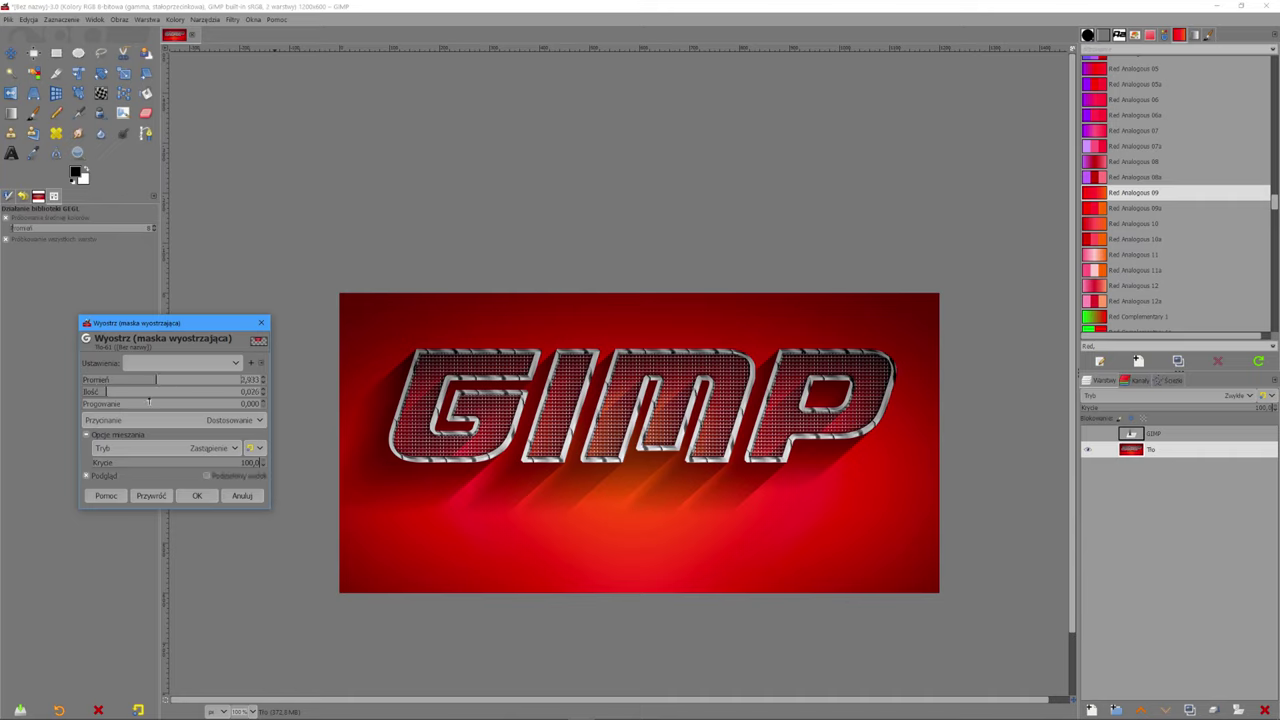
# Step: Compare the preview on and off, then apply the Unsharp Mask (radius 2.933, amount 0.026)
pyautogui.click(87, 477)
pyautogui.click(87, 477)
pyautogui.click(87, 477)
pyautogui.click(197, 496)
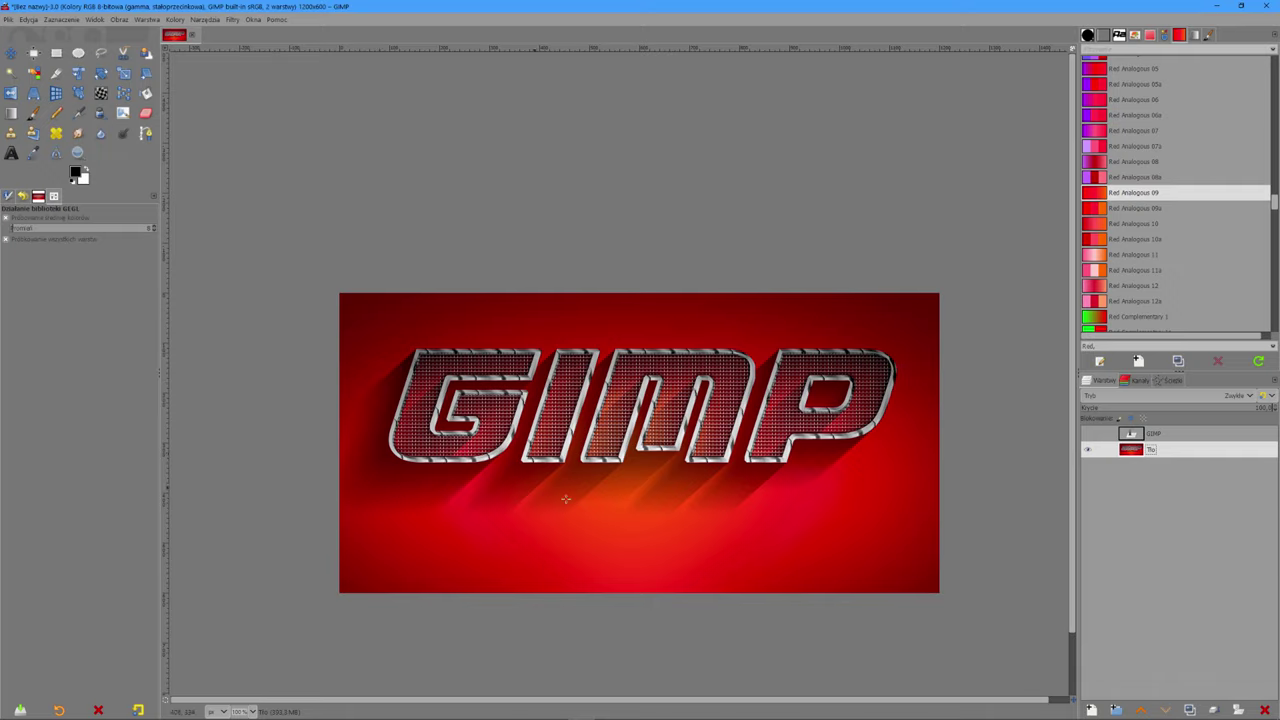
pyautogui.keyDown('ctrl'); pyautogui.scroll(2, 801, 552); pyautogui.keyUp('ctrl')
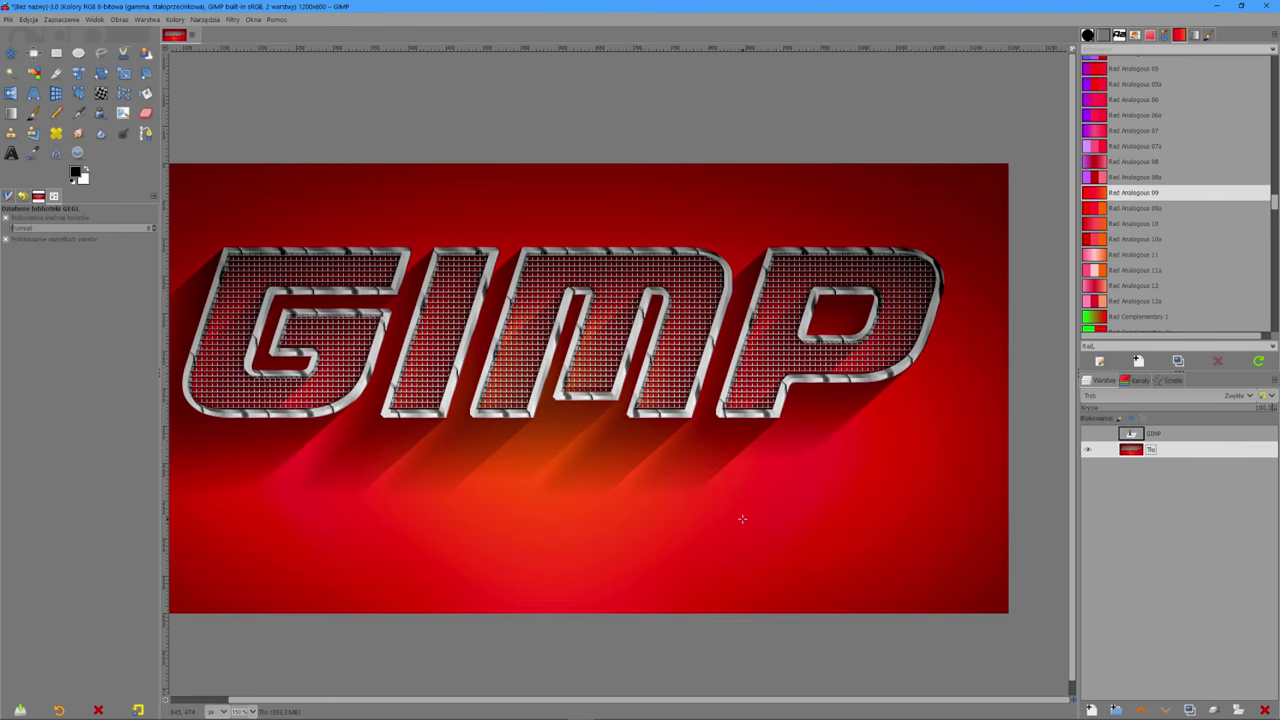